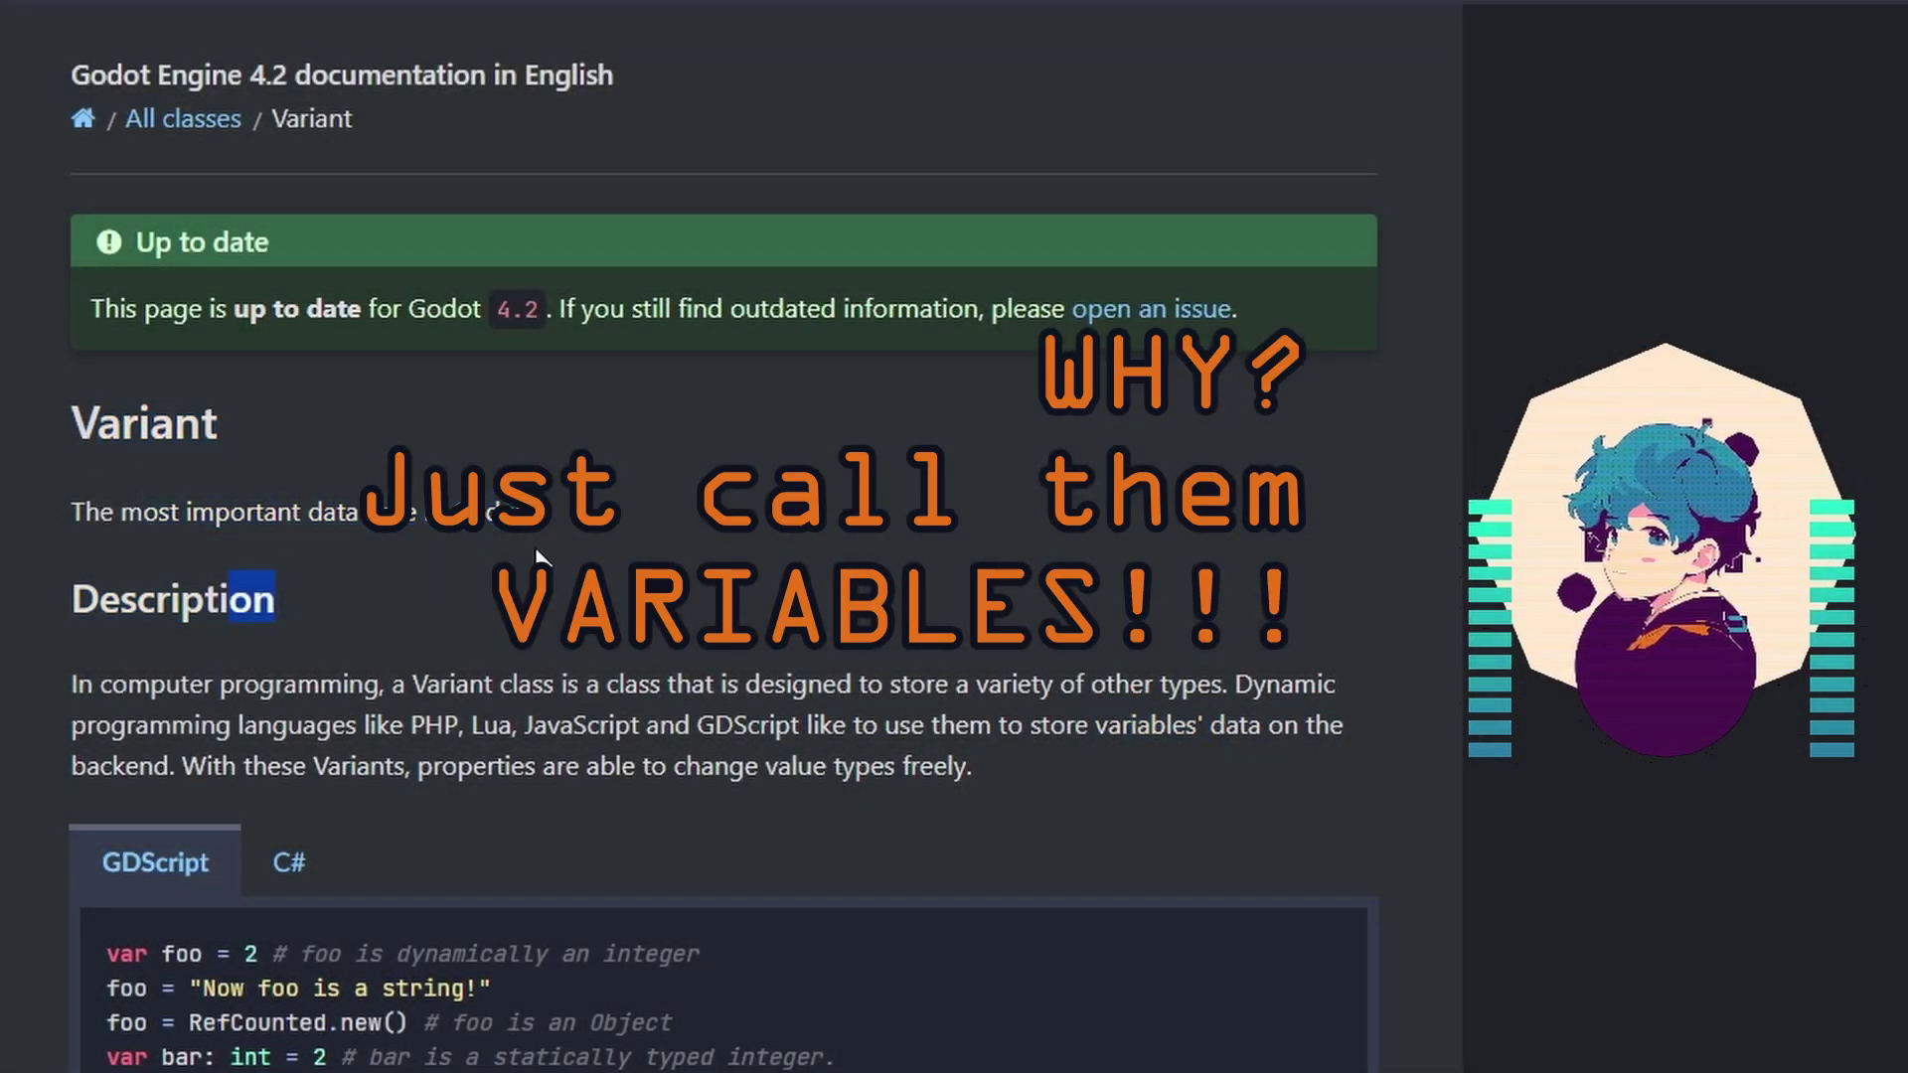
left_click(416, 801)
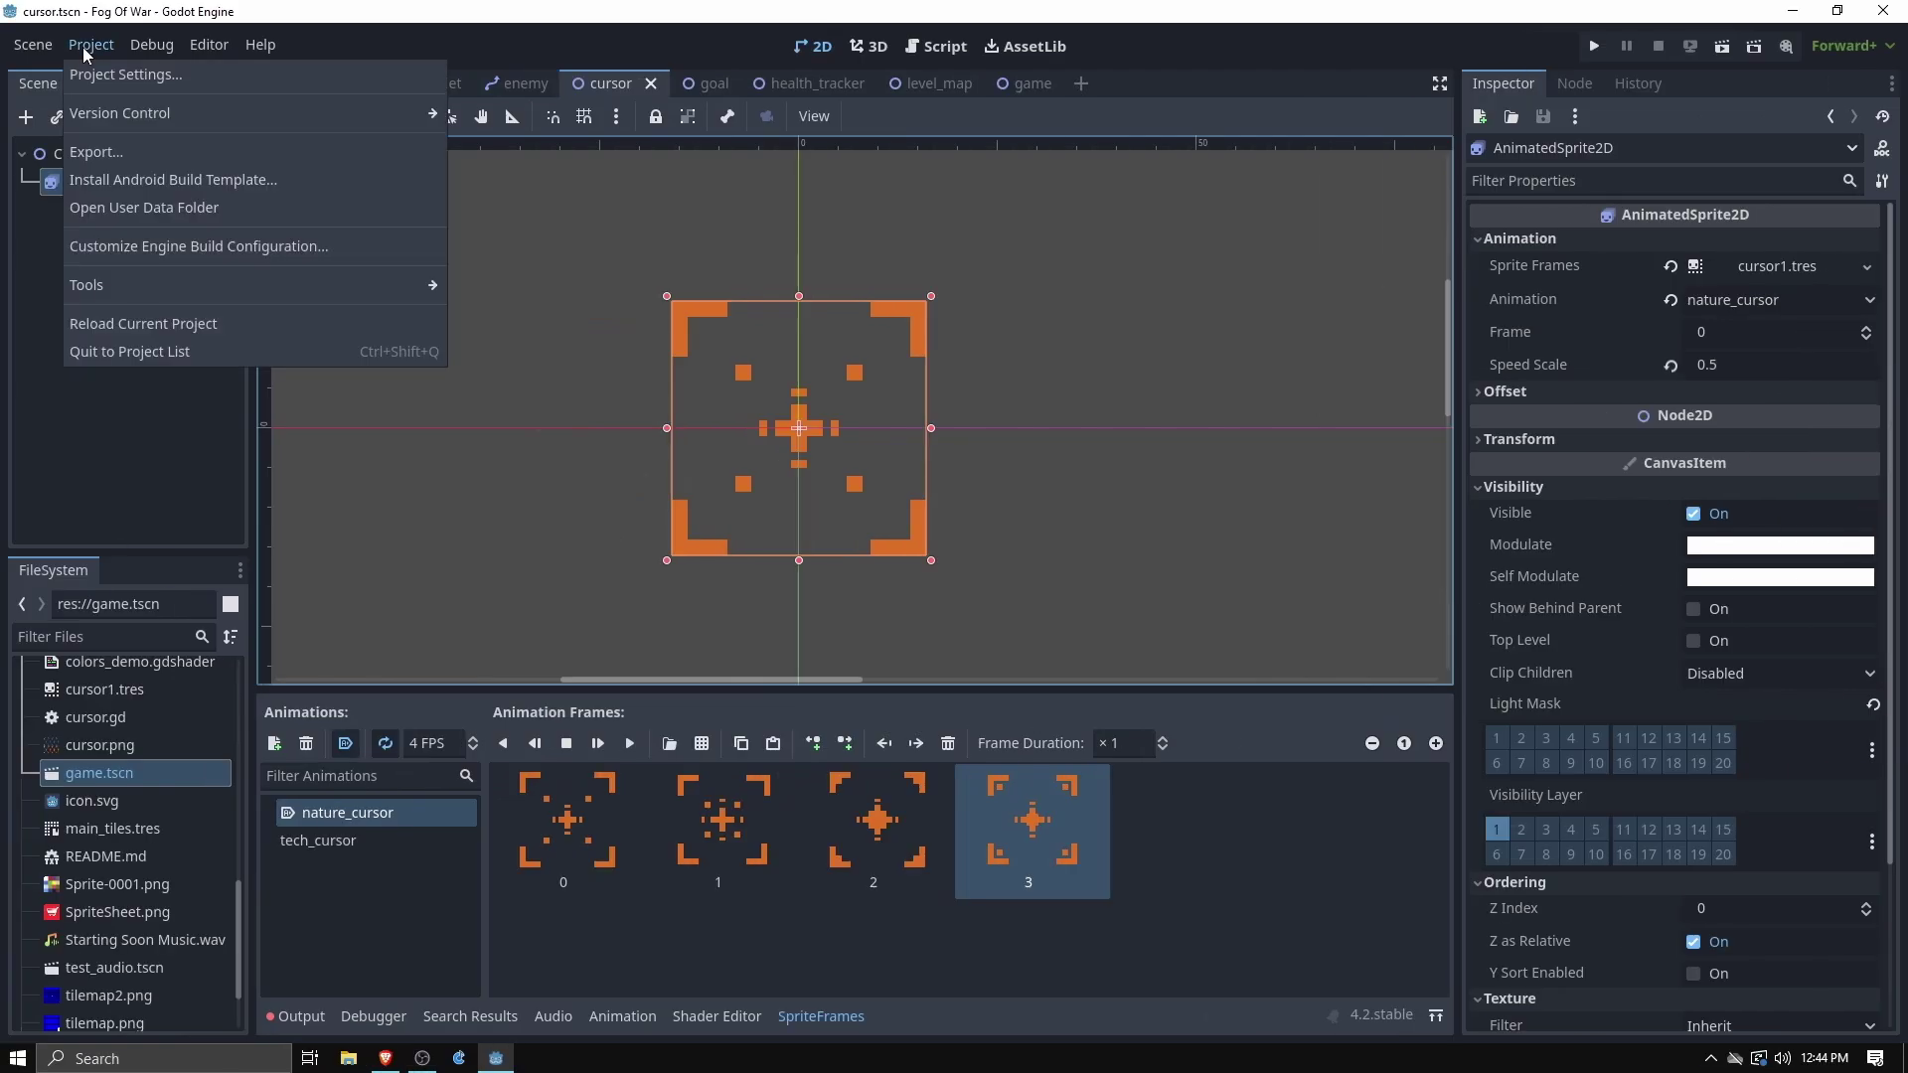
Open the project settings and look through the categories, including the Internationalization rendering options
left_click(133, 76)
scroll(611, 395, "down", 1)
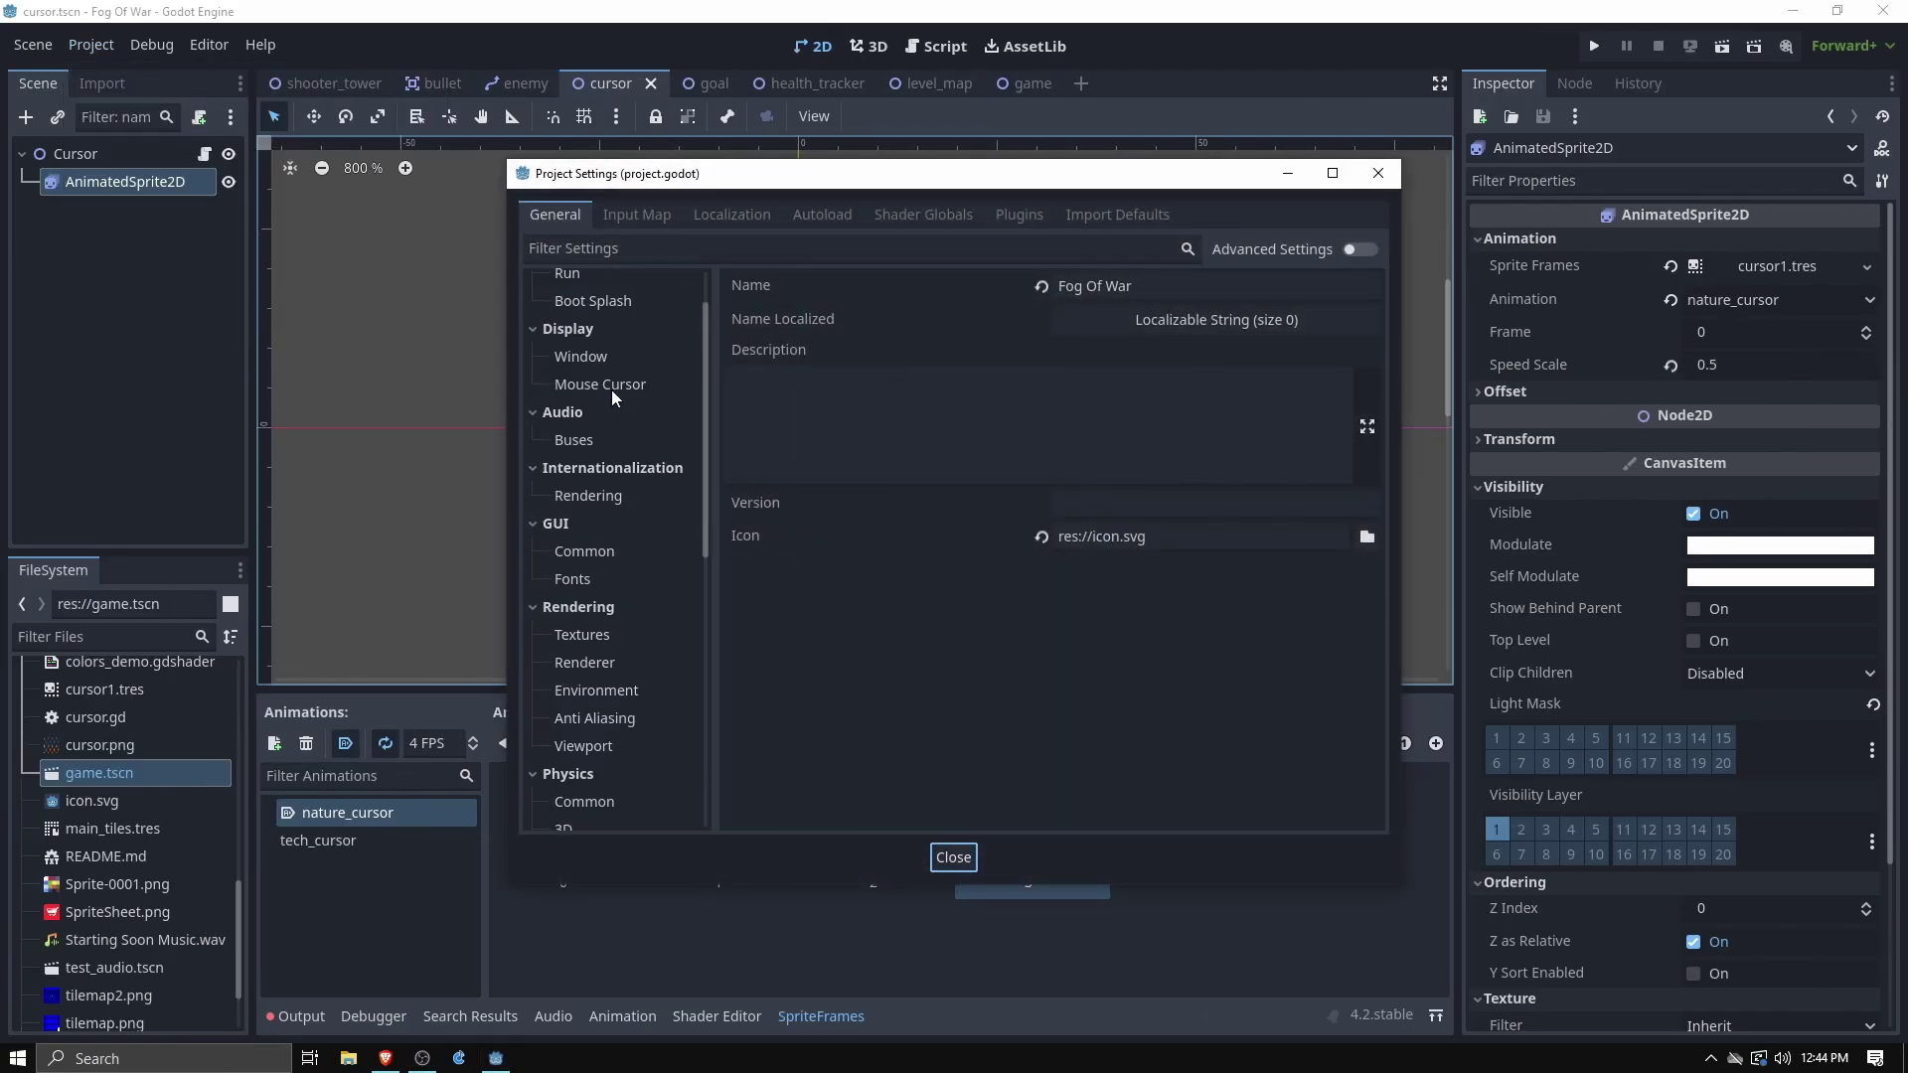
left_click(604, 498)
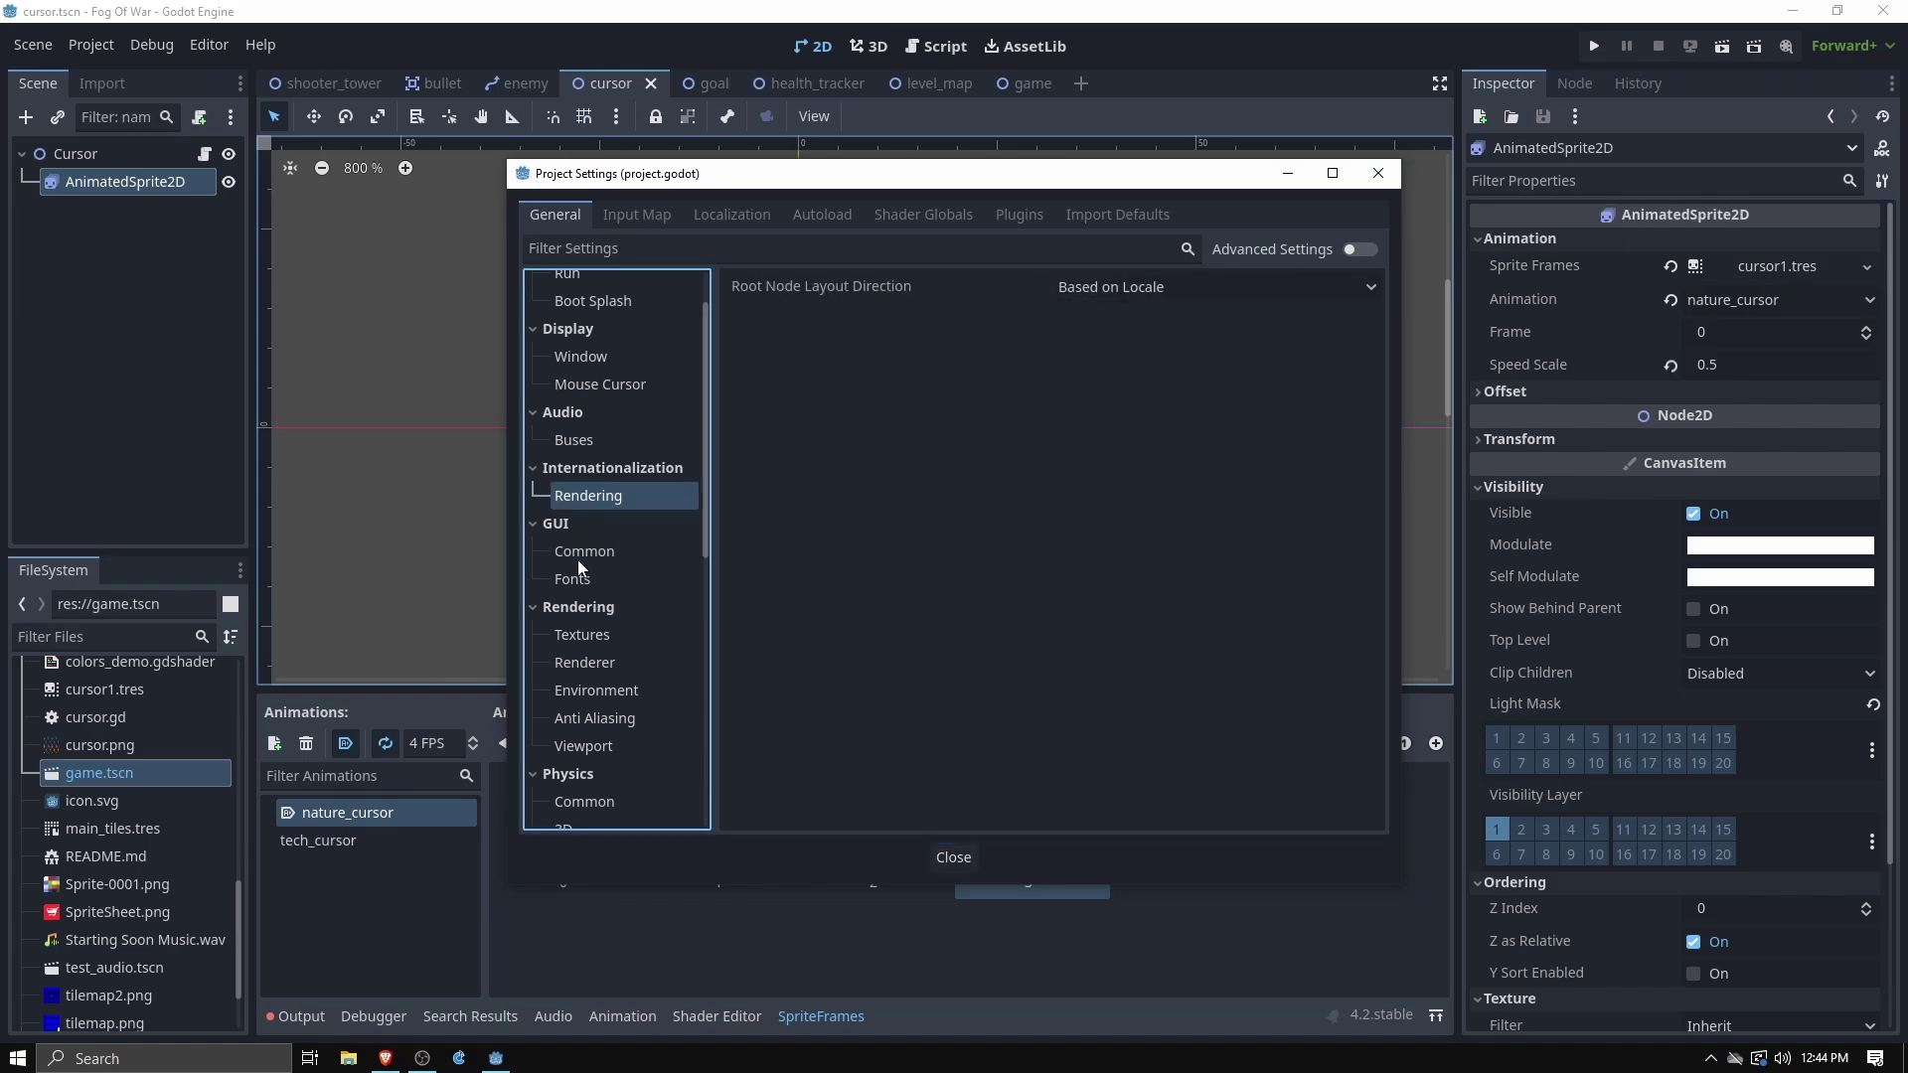
scroll(576, 558, "down", 8)
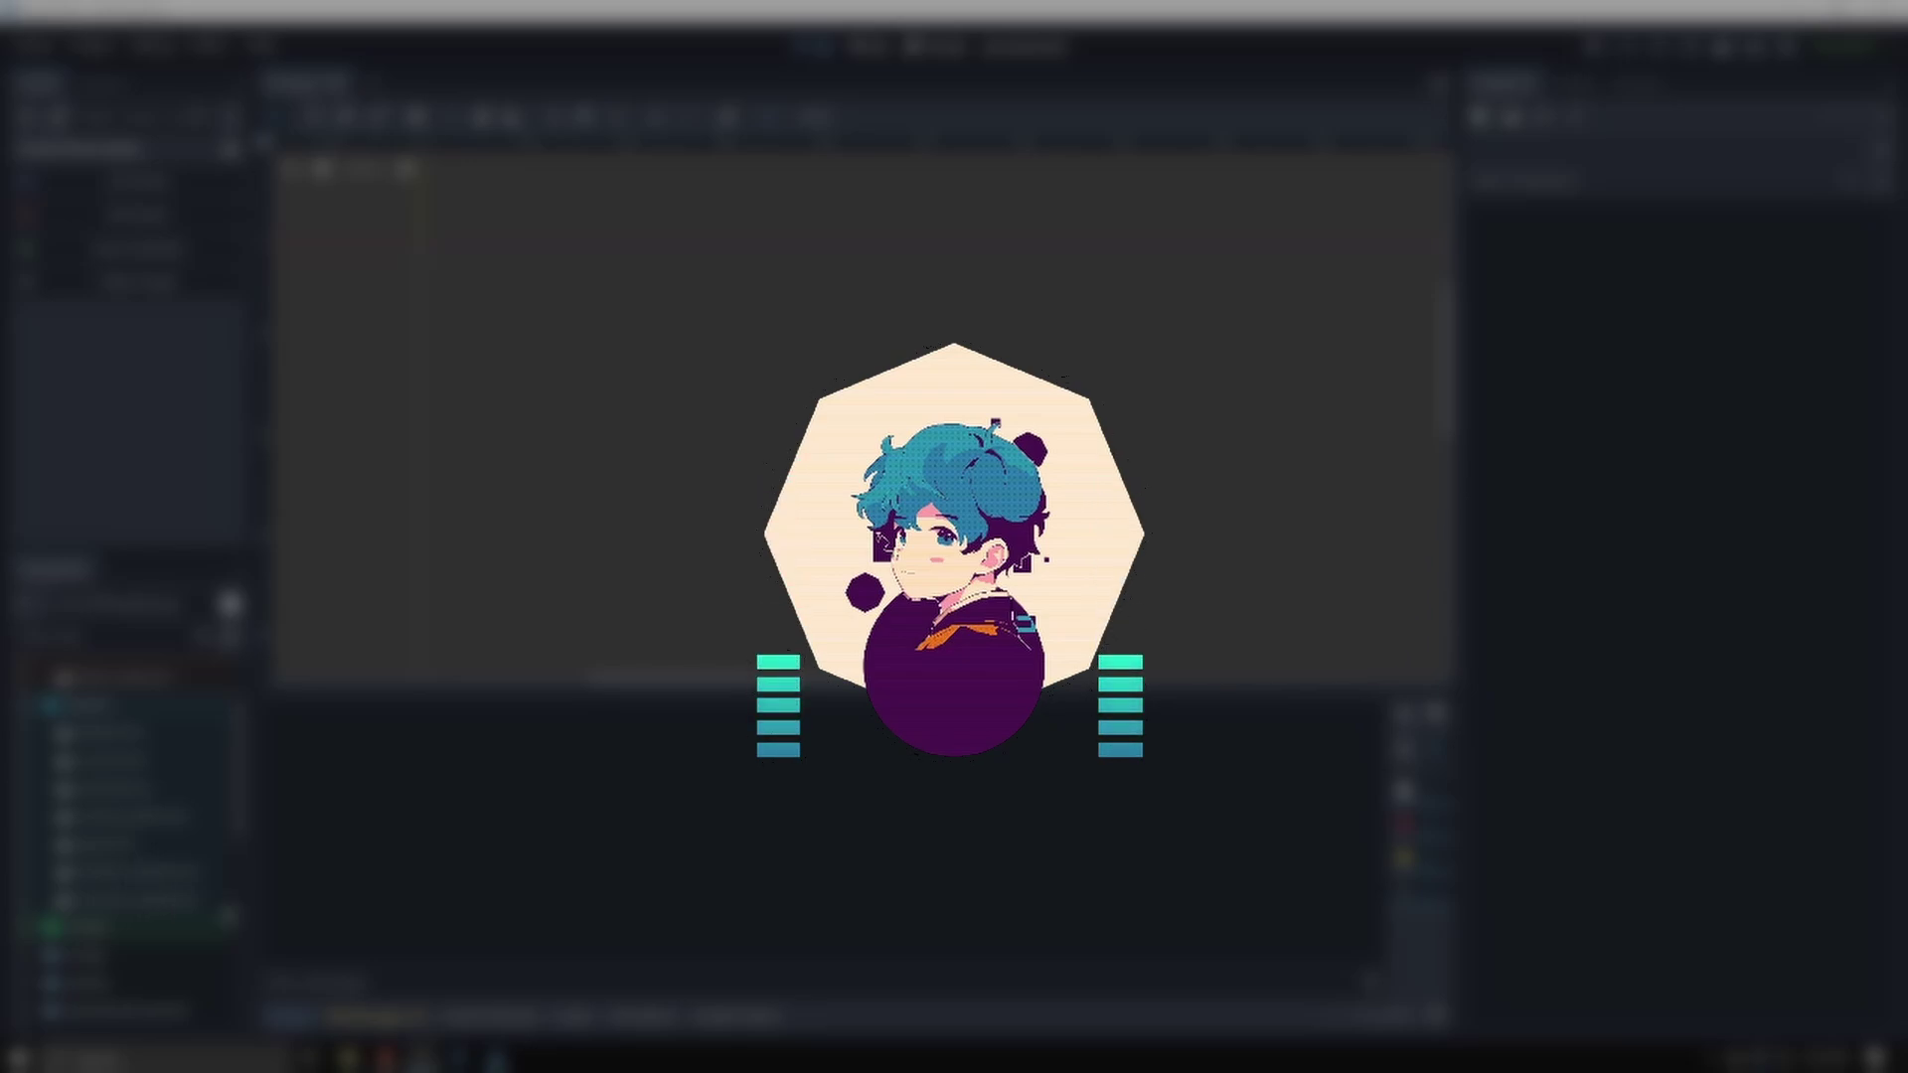
Open the shooter_tower.tscn scene and inspect the tower and its circular range area in the 2D view
double_click(167, 898)
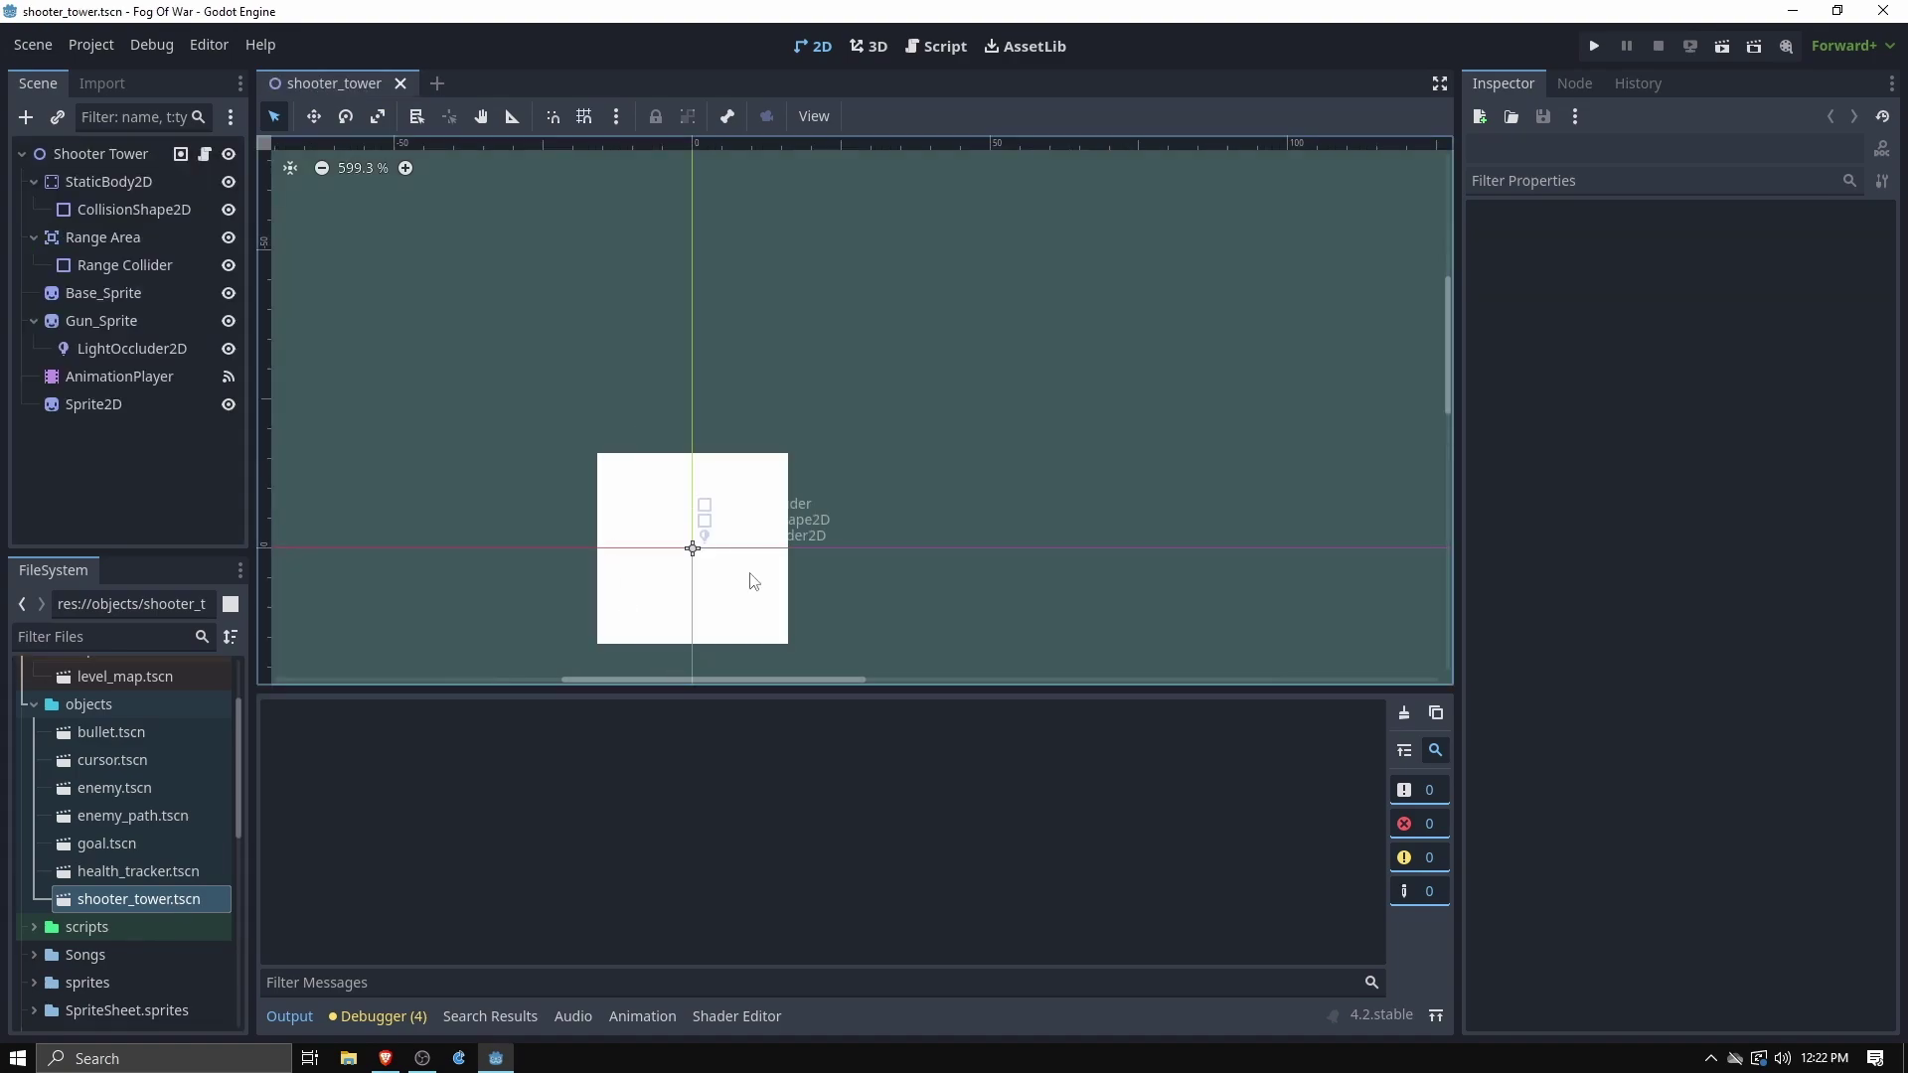
middle_click_drag(771, 619, 857, 387)
scroll(845, 437, "down", 6)
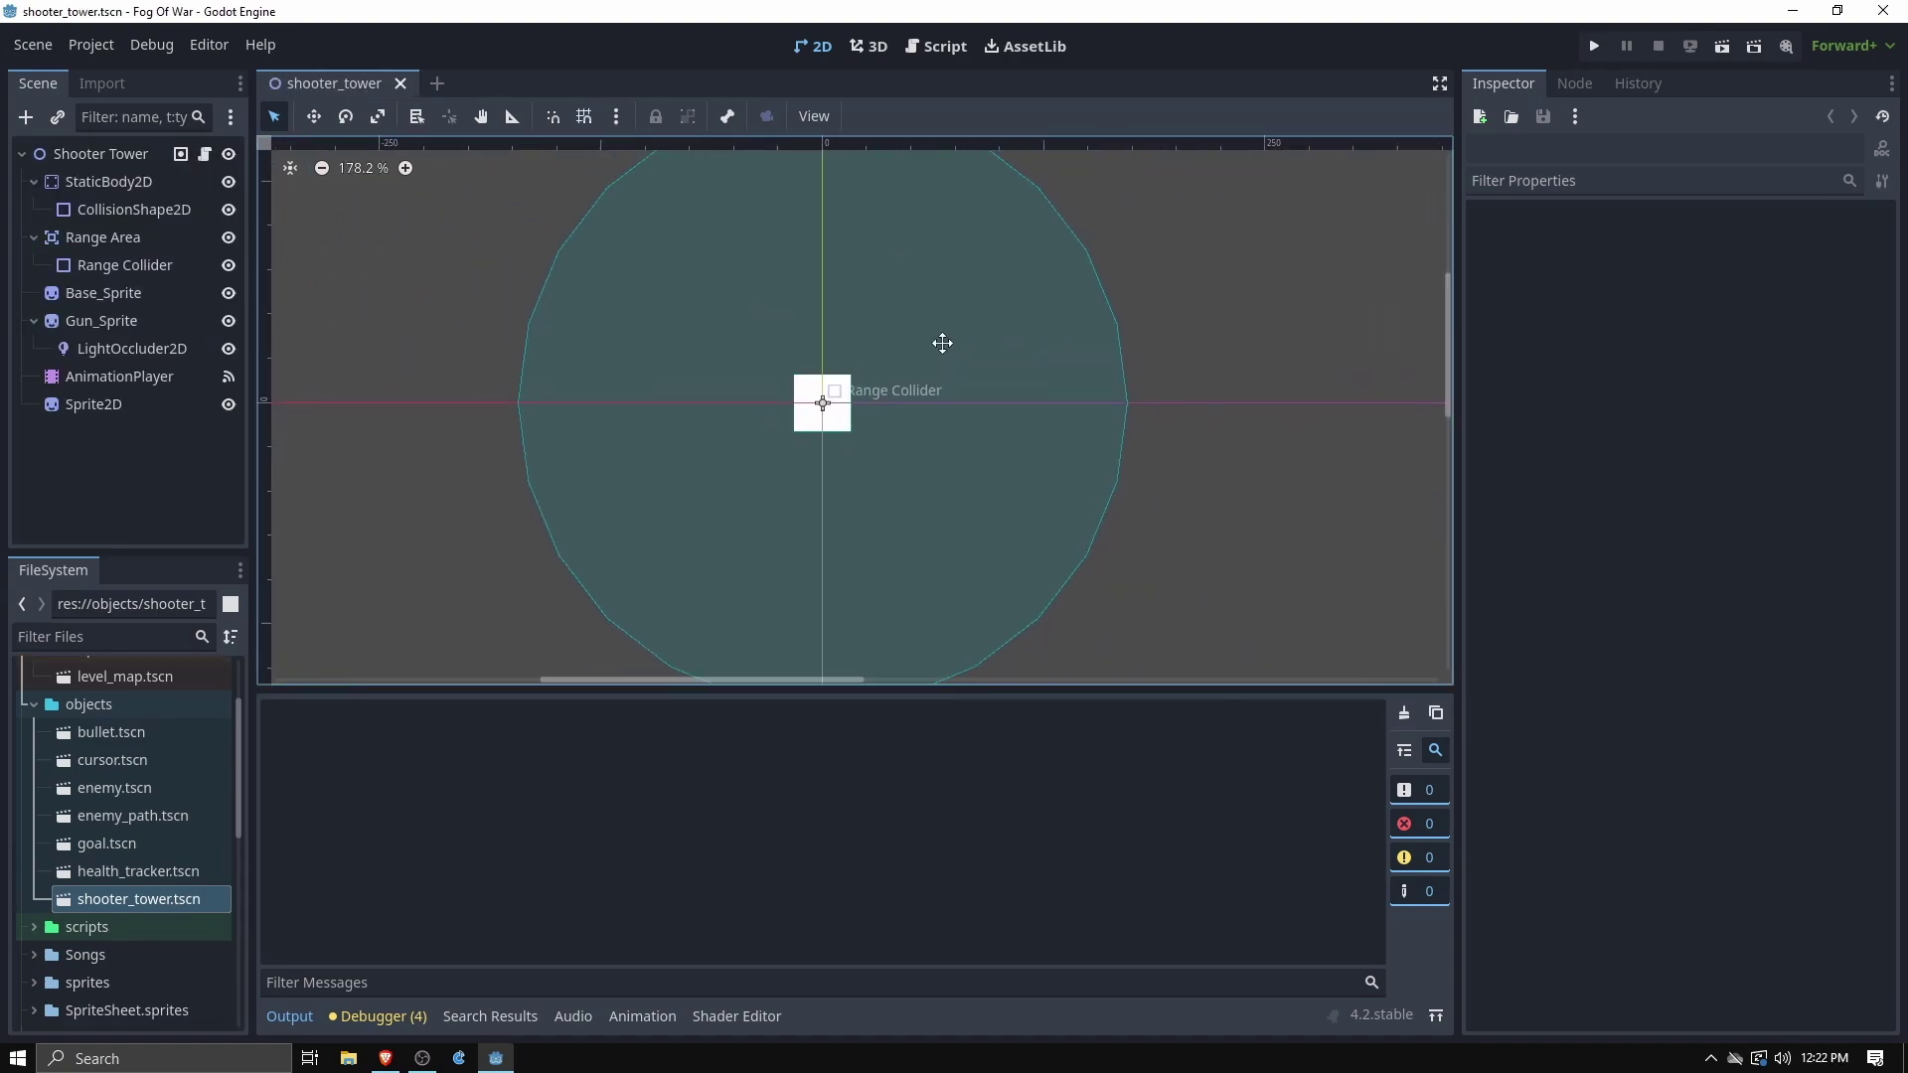
scroll(845, 427, "up", 4)
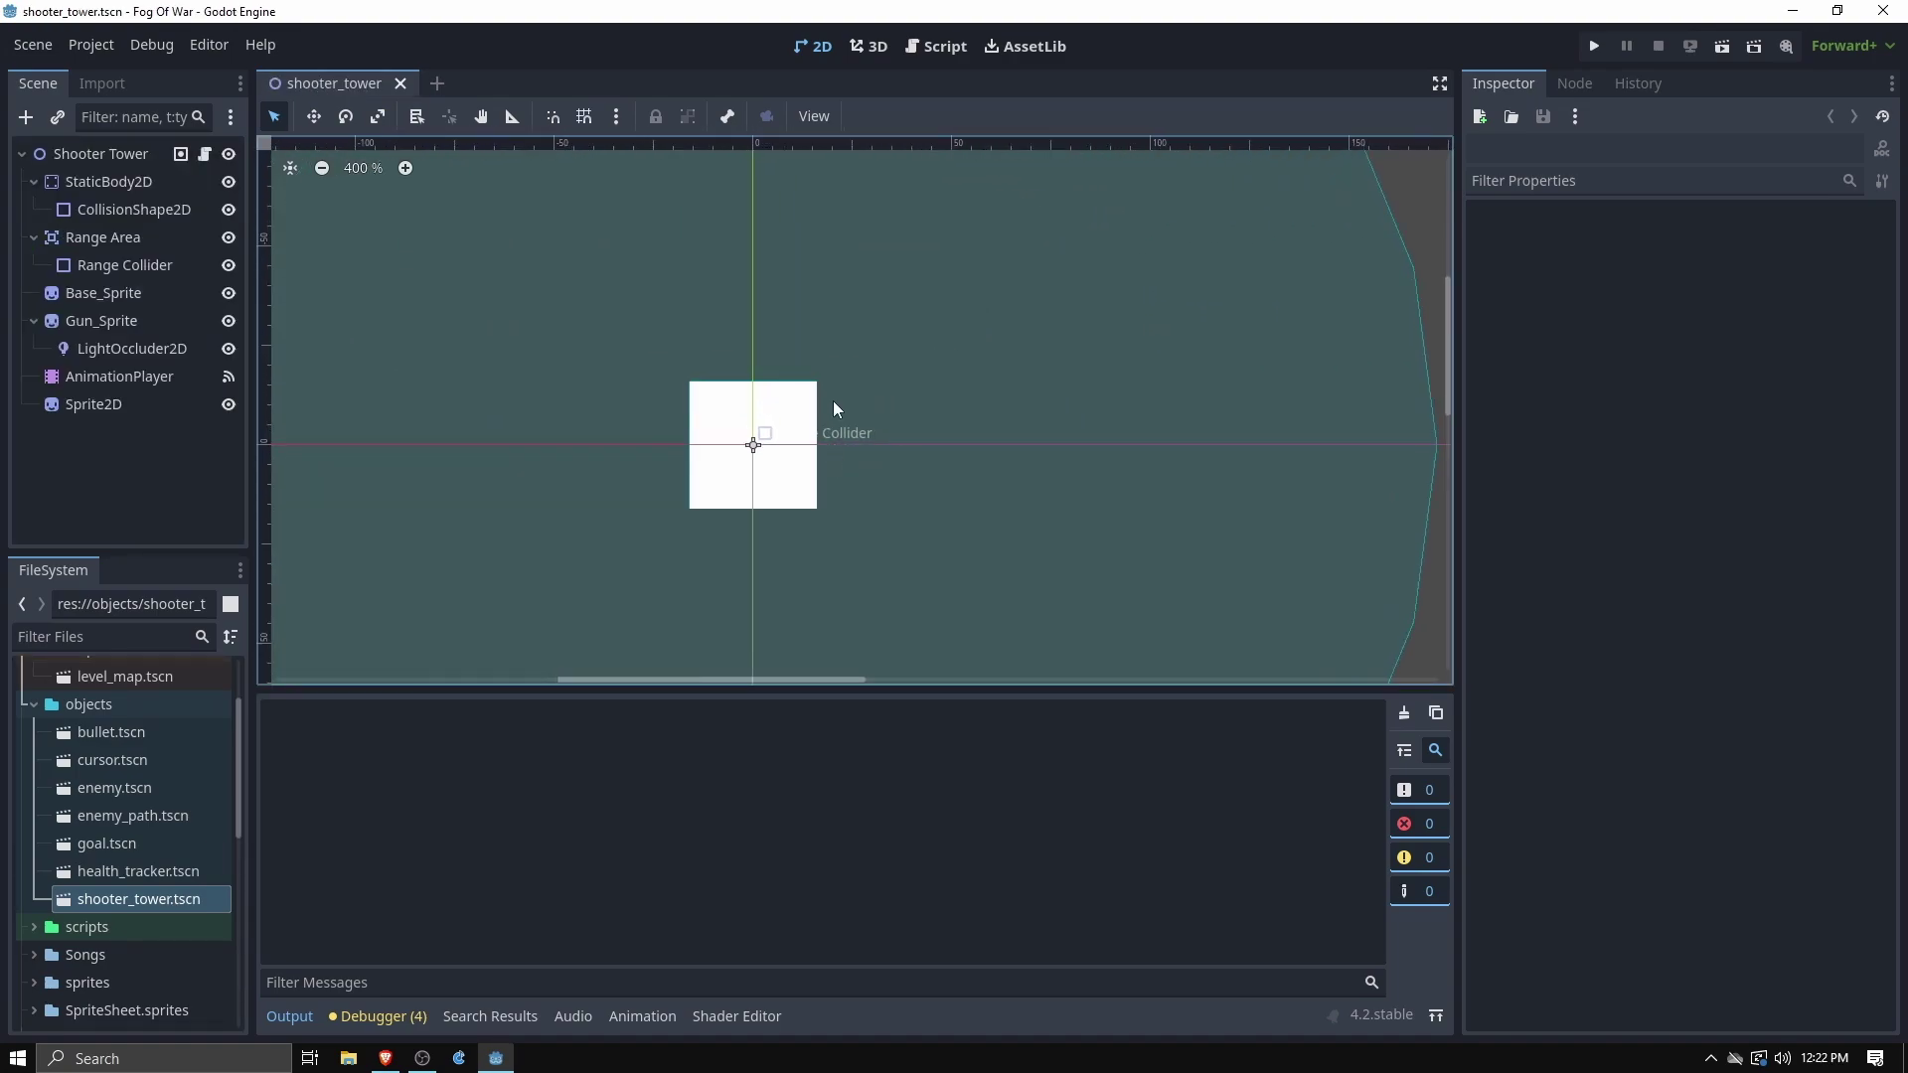
scroll(1071, 391, "down", 3)
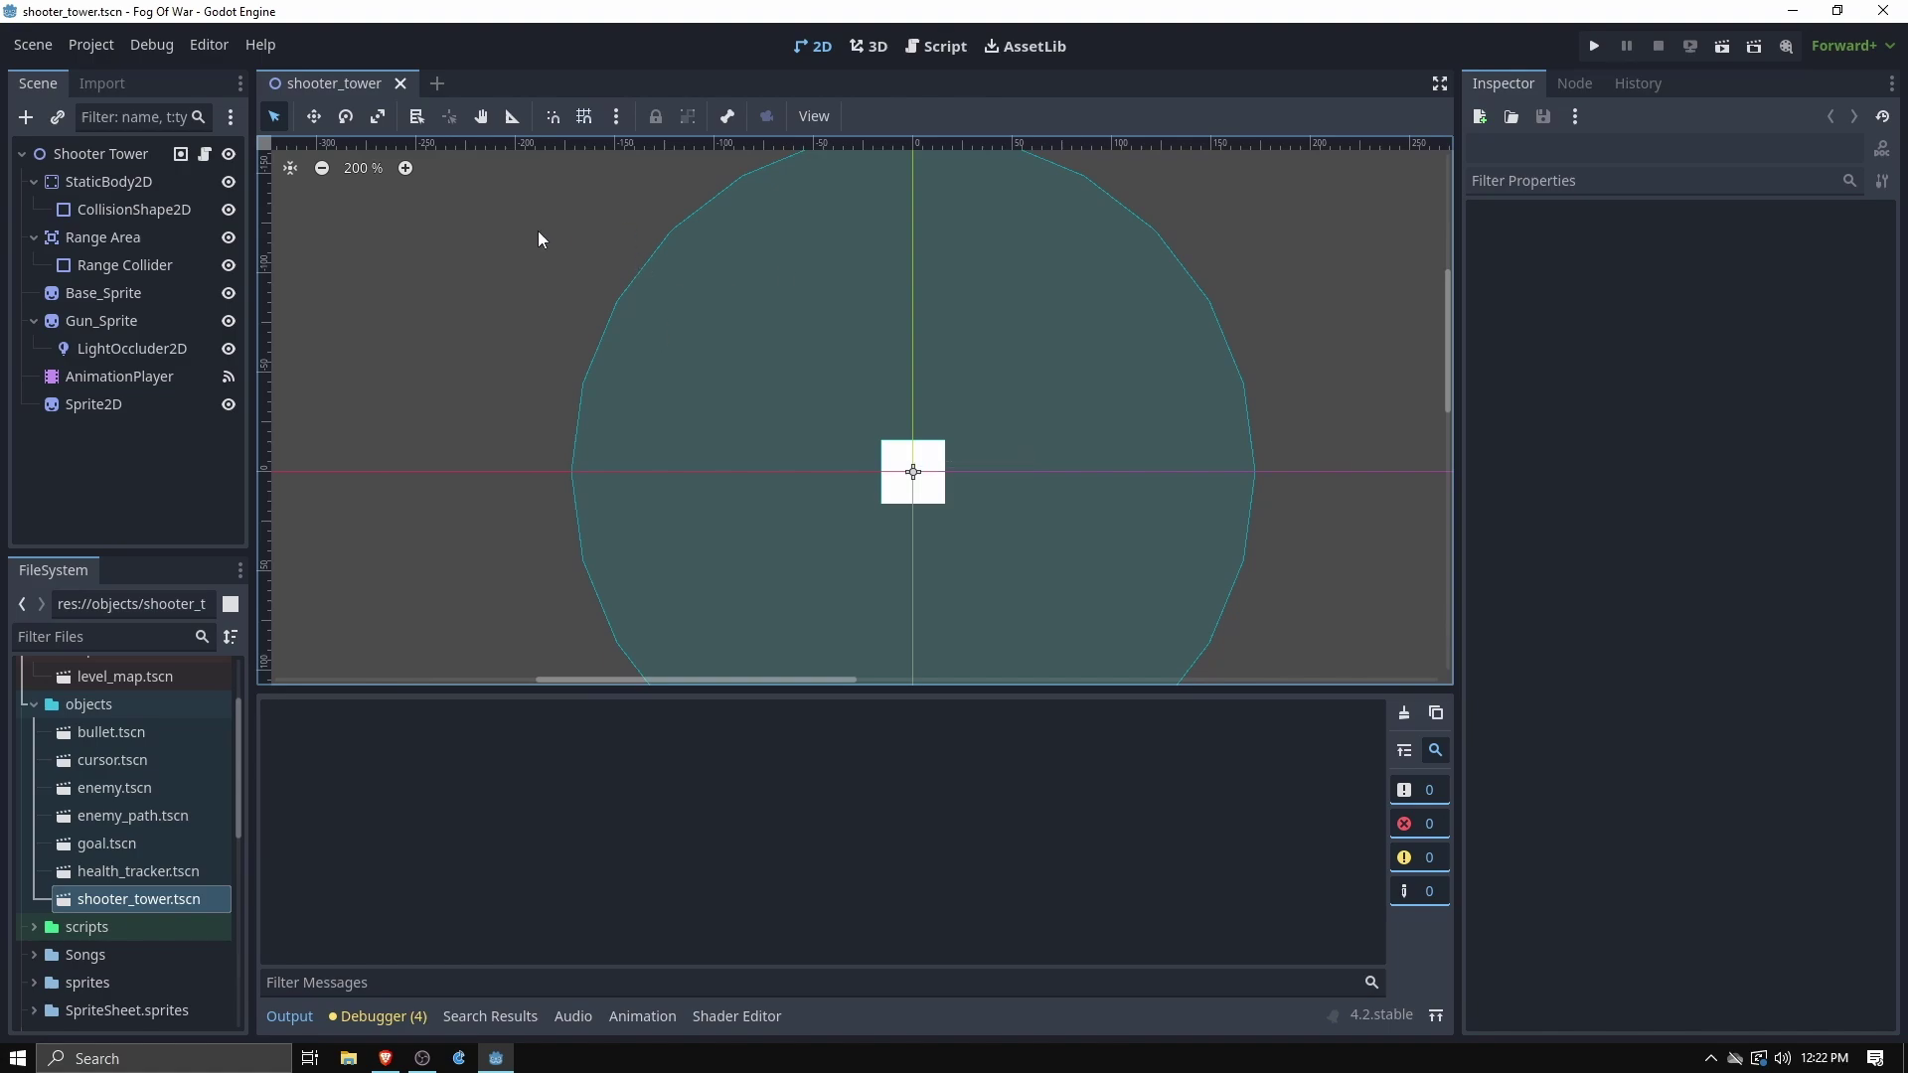
Open the tower's script, inspect the Shooter Tower root node's exported settings, and review the variables and _ready function
left_click(938, 48)
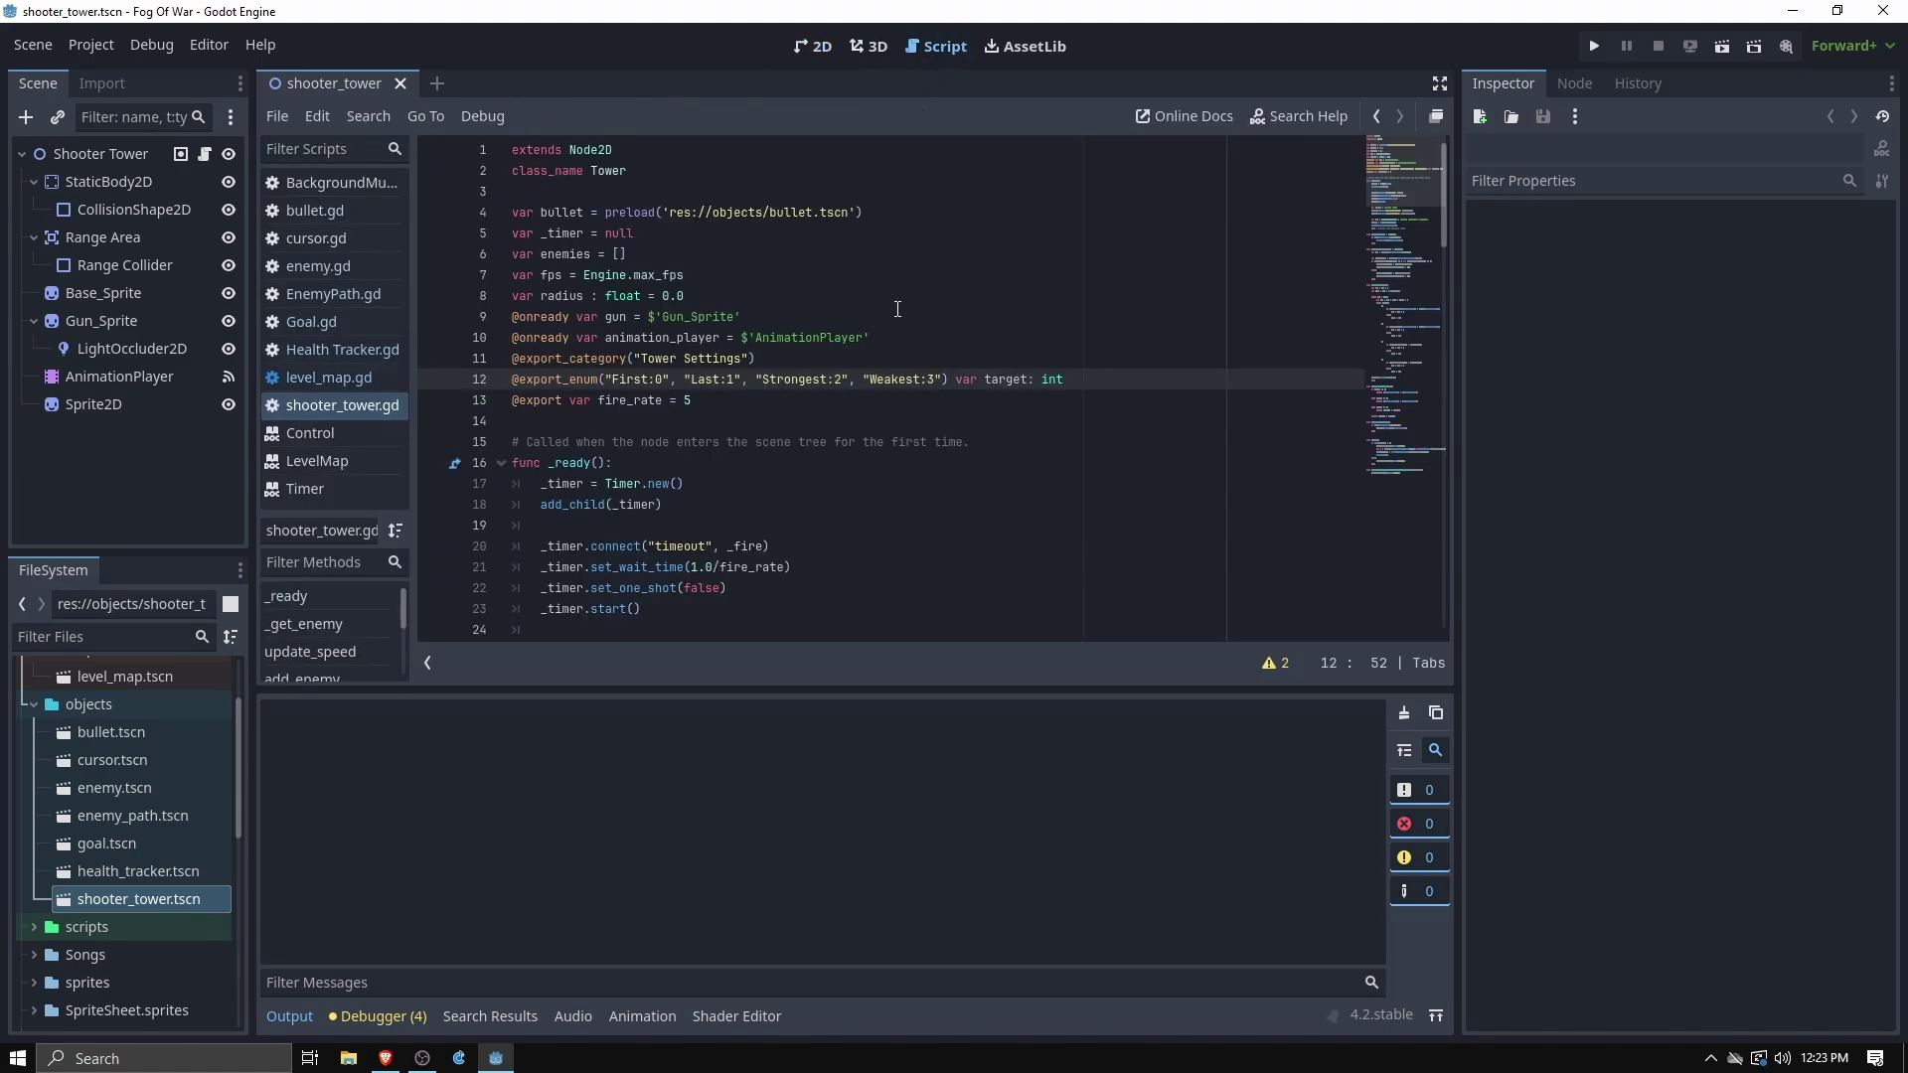
left_click(100, 153)
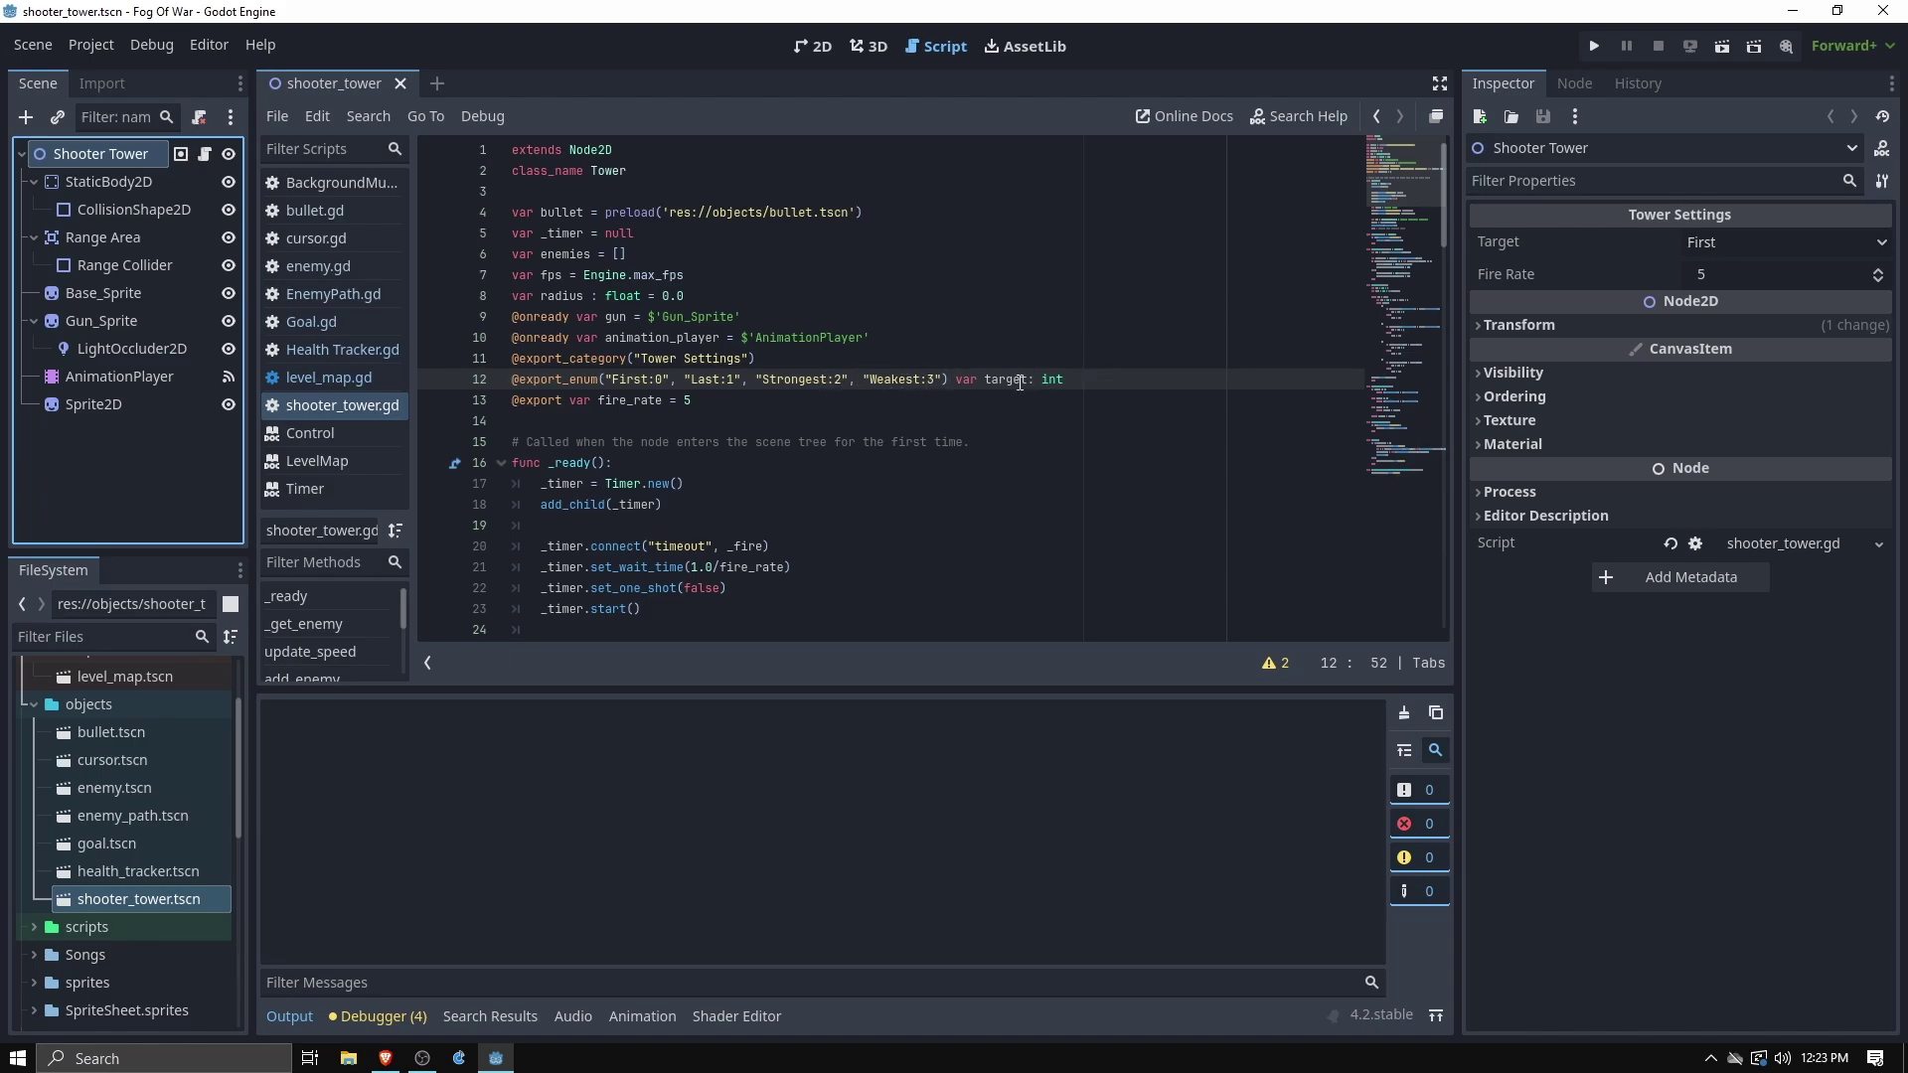
scroll(789, 368, "down", 3)
scroll(789, 368, "down", 1)
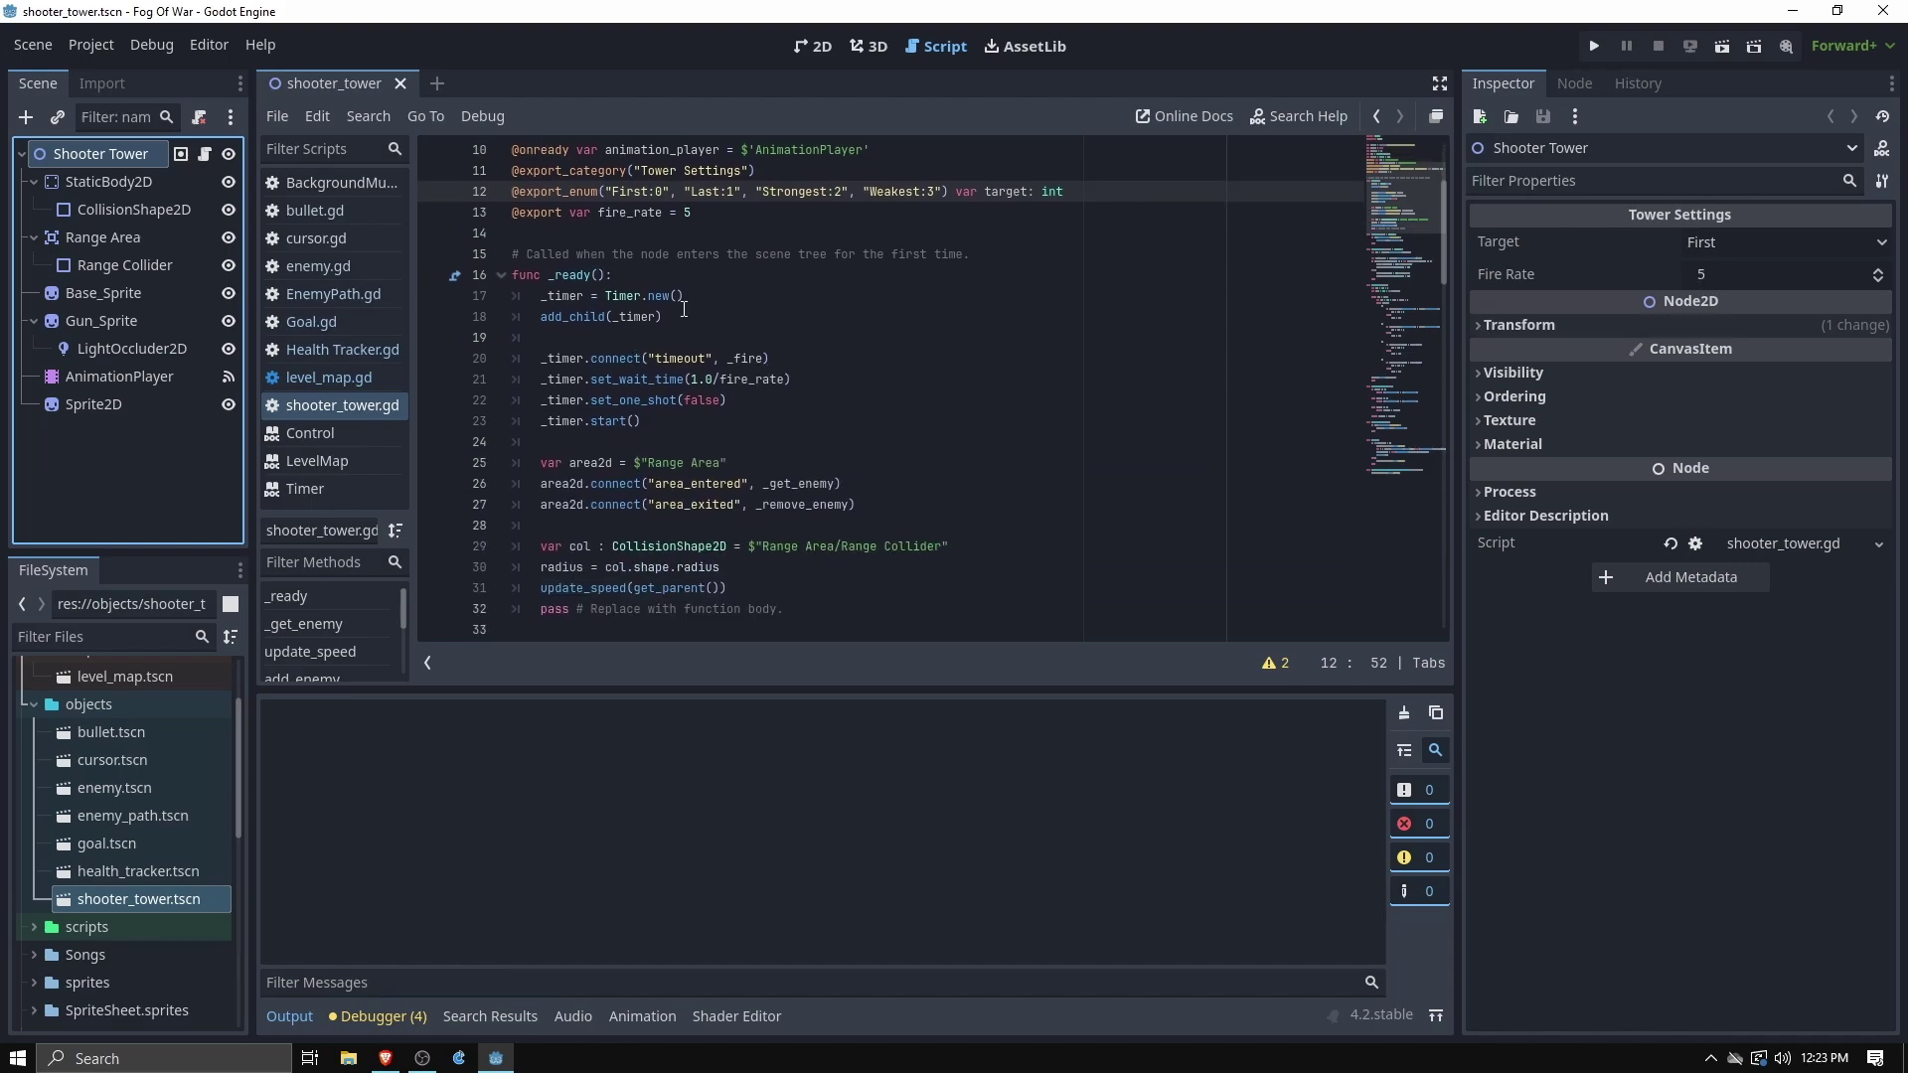
scroll(722, 358, "down", 5)
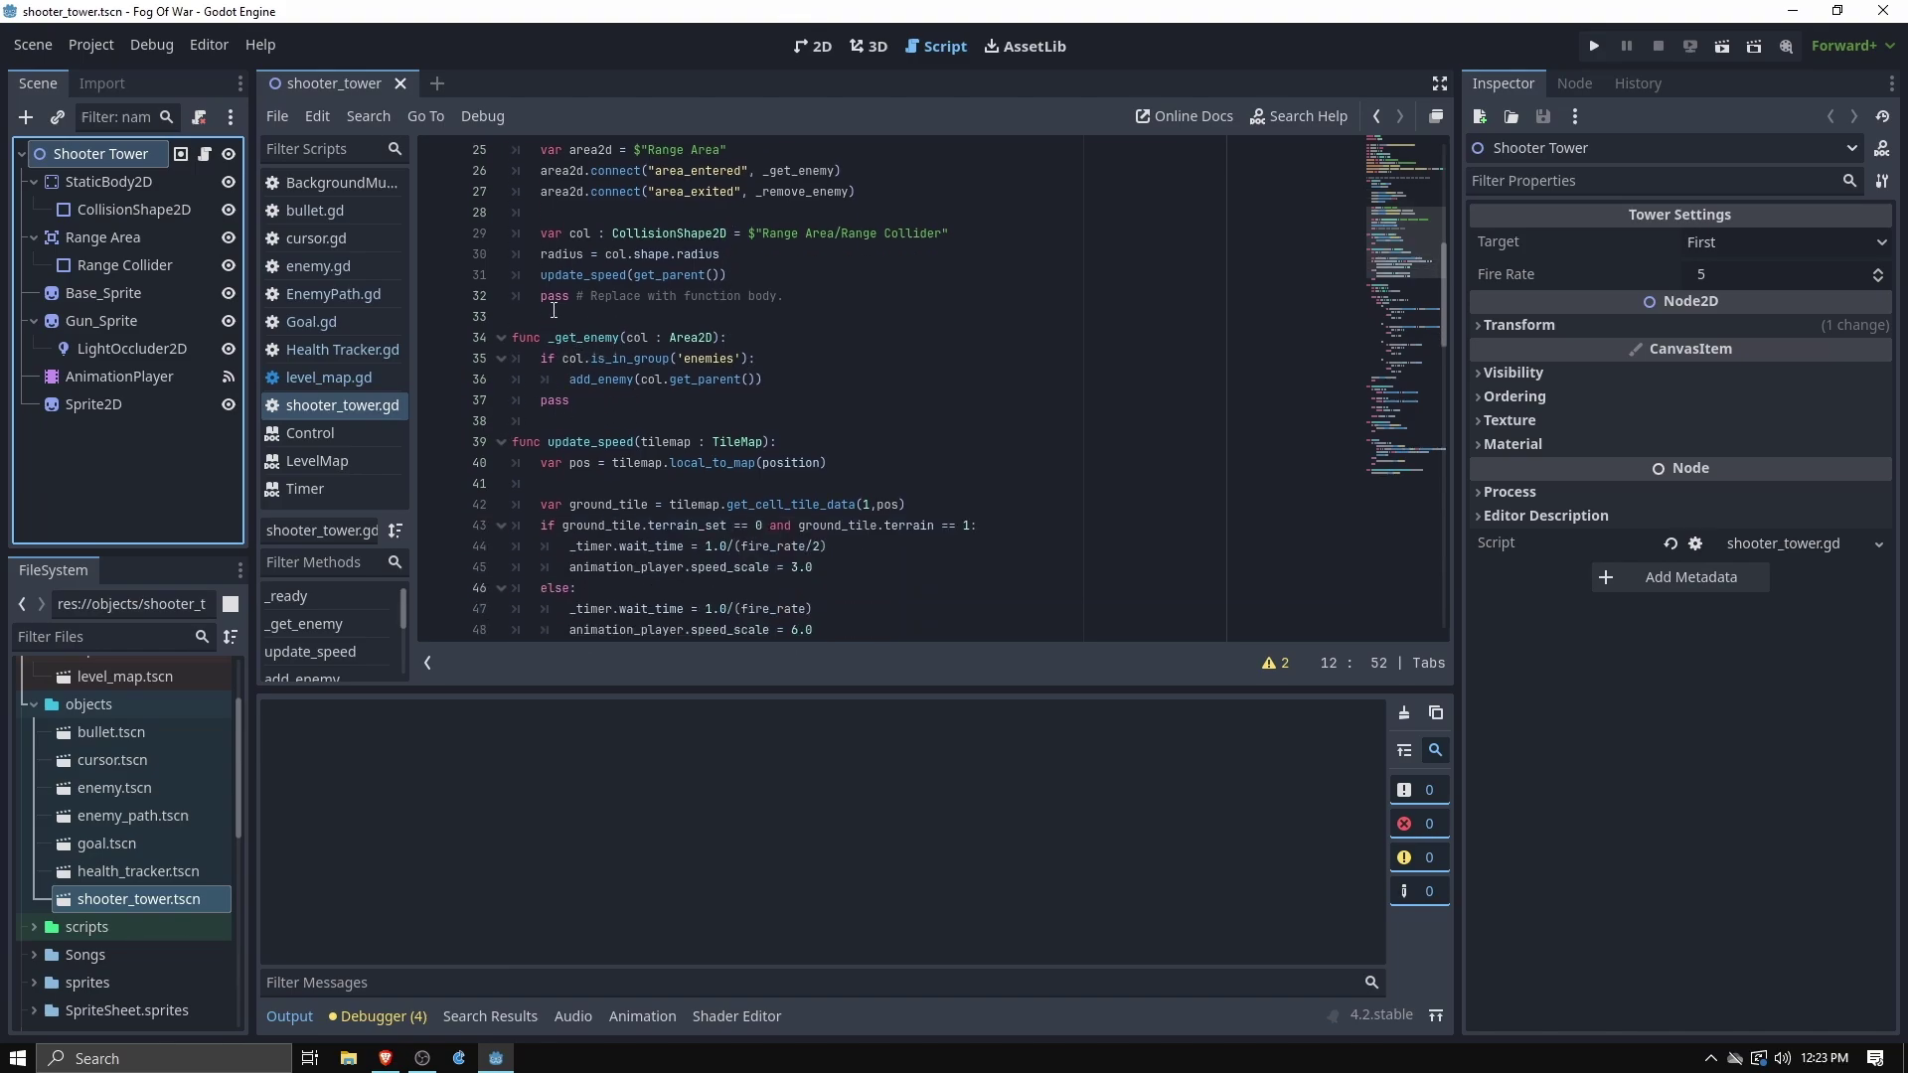
scroll(643, 350, "up", 4)
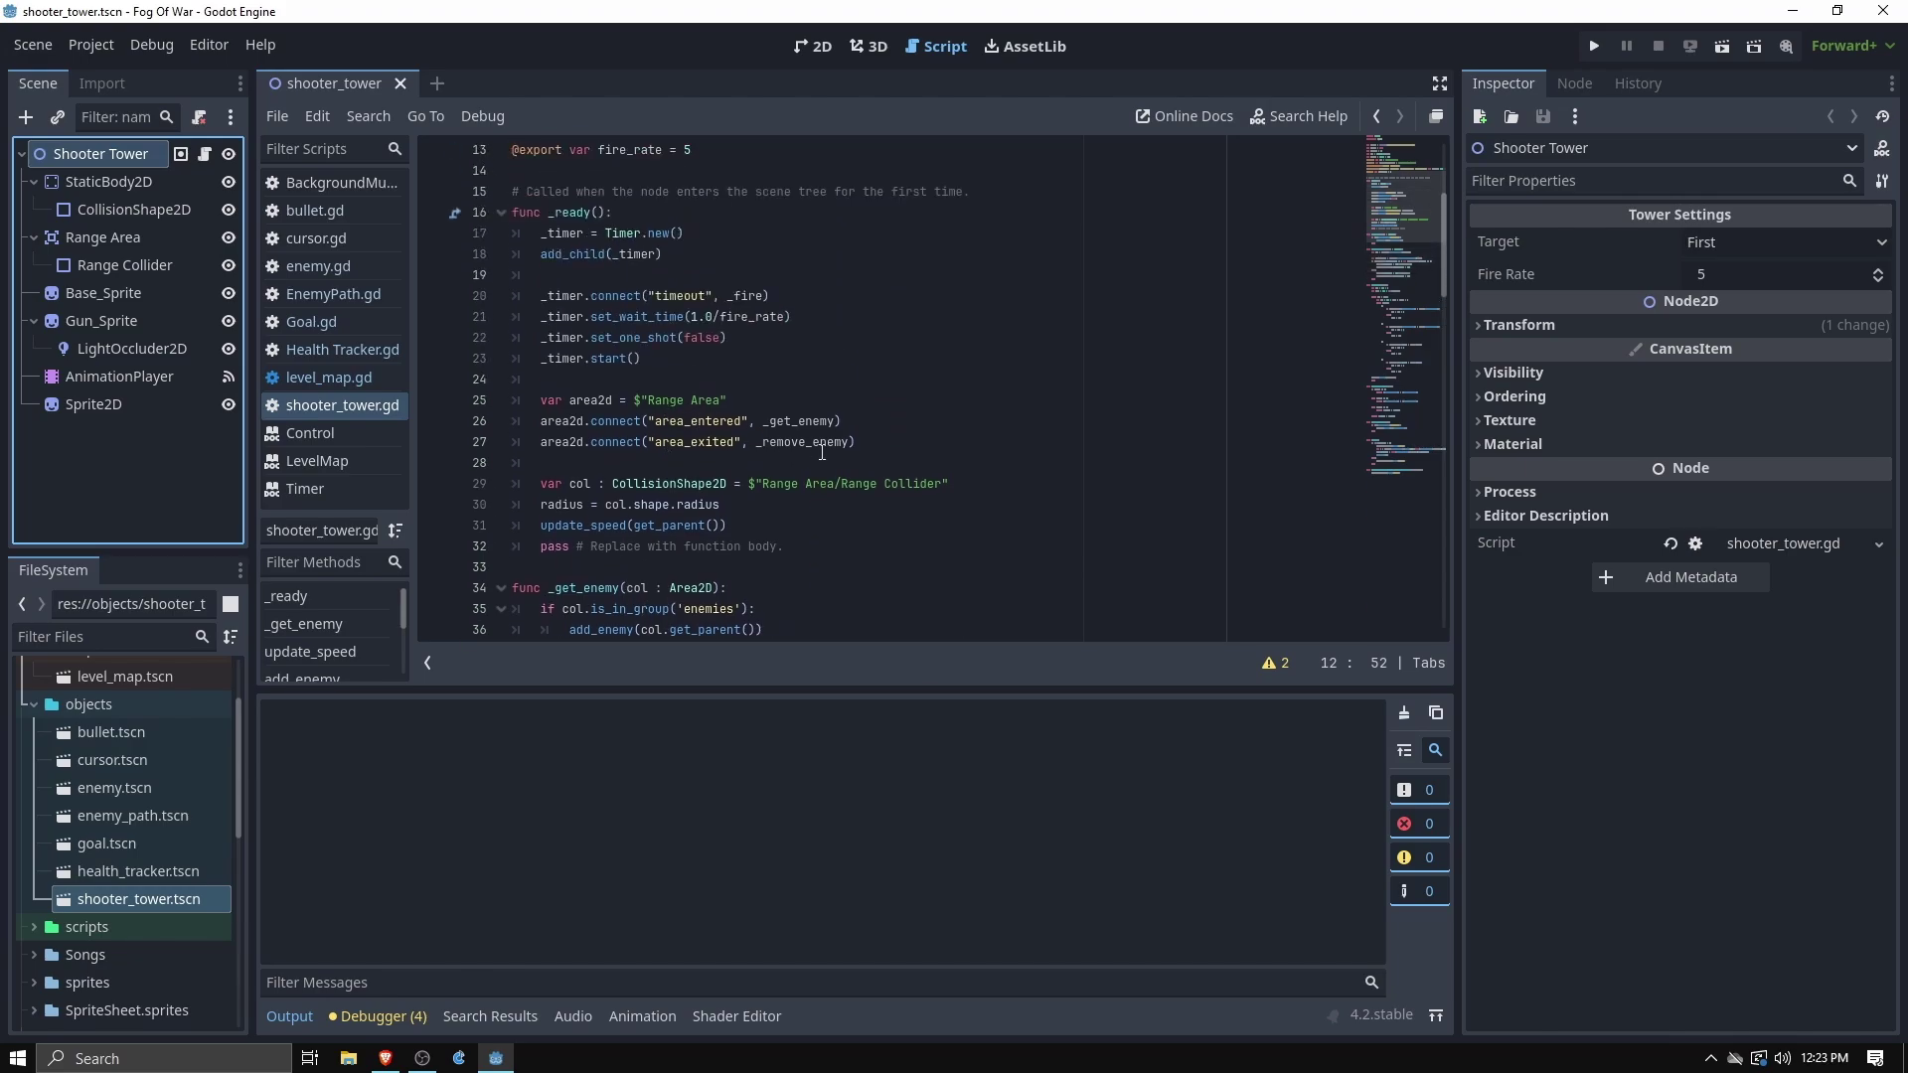
Examine the range area's signal connections and the tower functions that add, sort, remove and fire at enemies
left_click(659, 421)
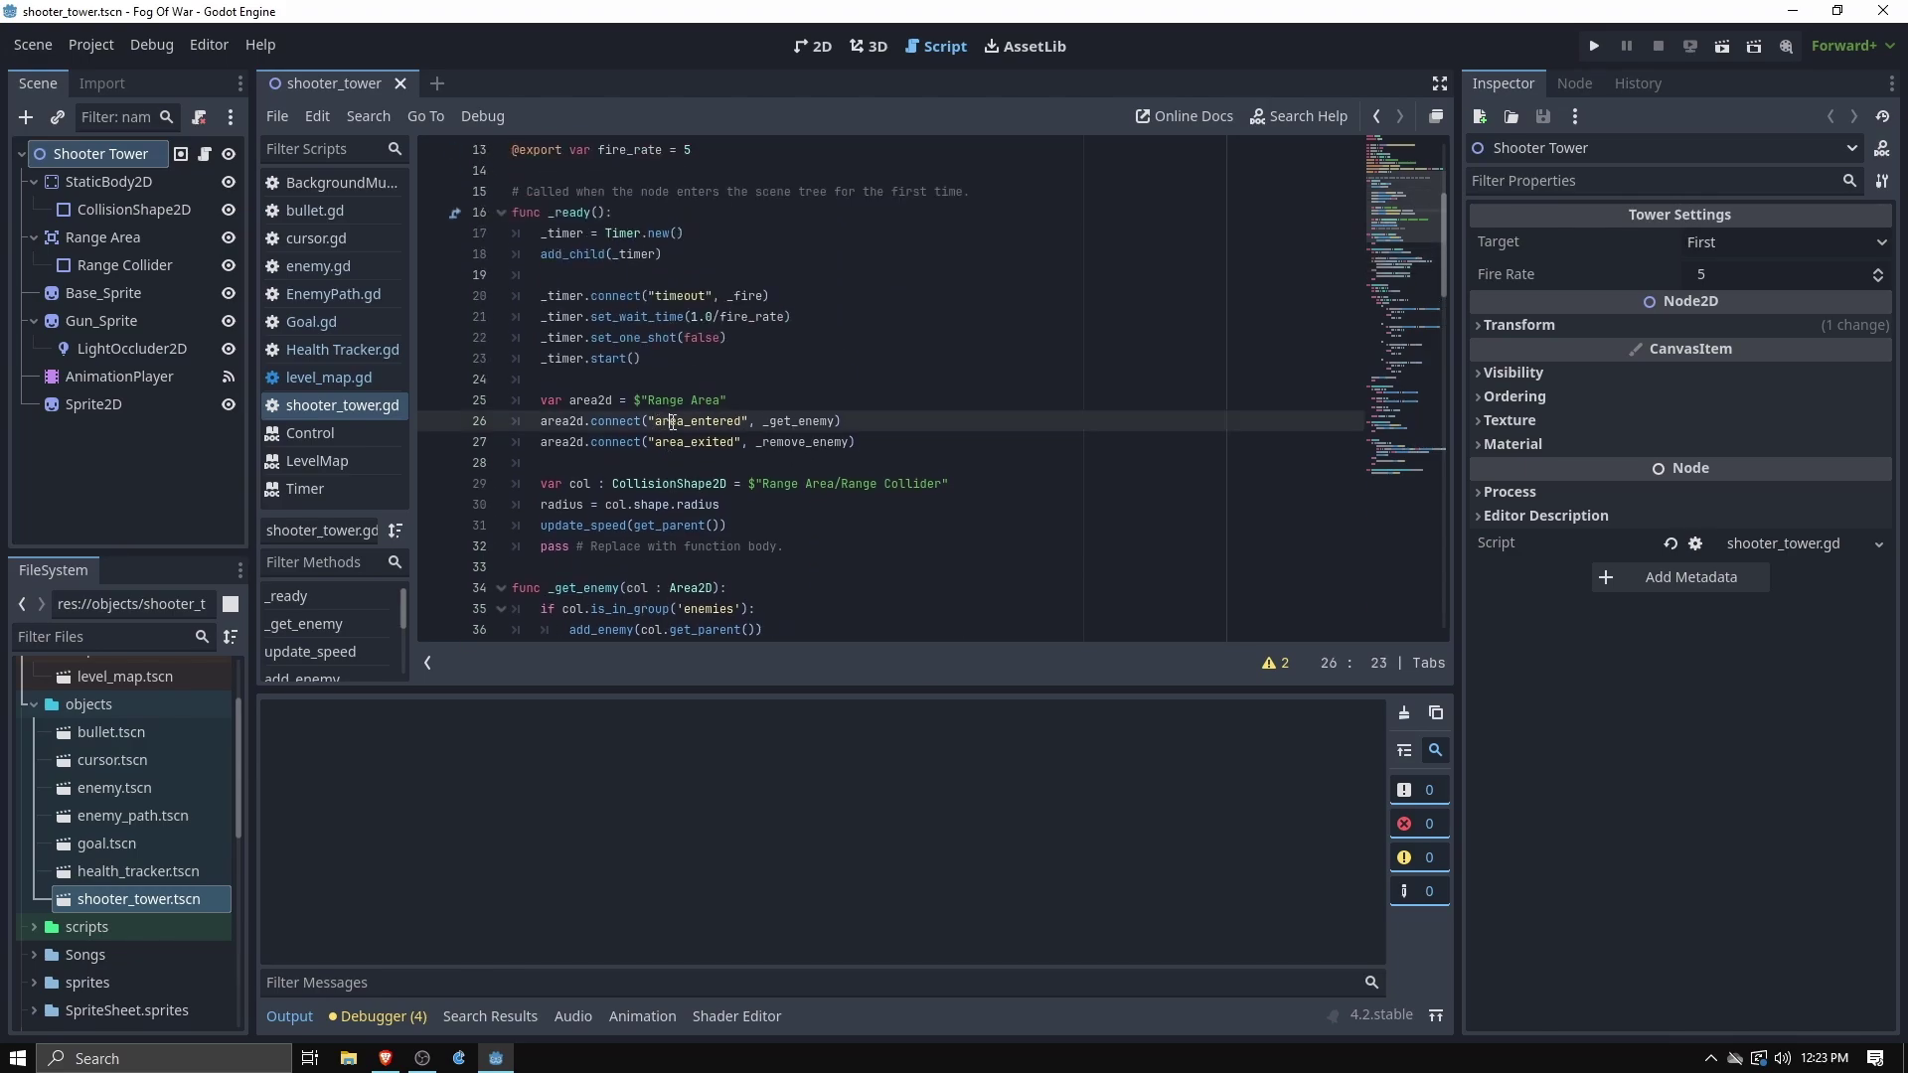
double_click(672, 422)
scroll(673, 422, "down", 3)
double_click(602, 442)
scroll(701, 493, "down", 1)
scroll(702, 492, "down", 10)
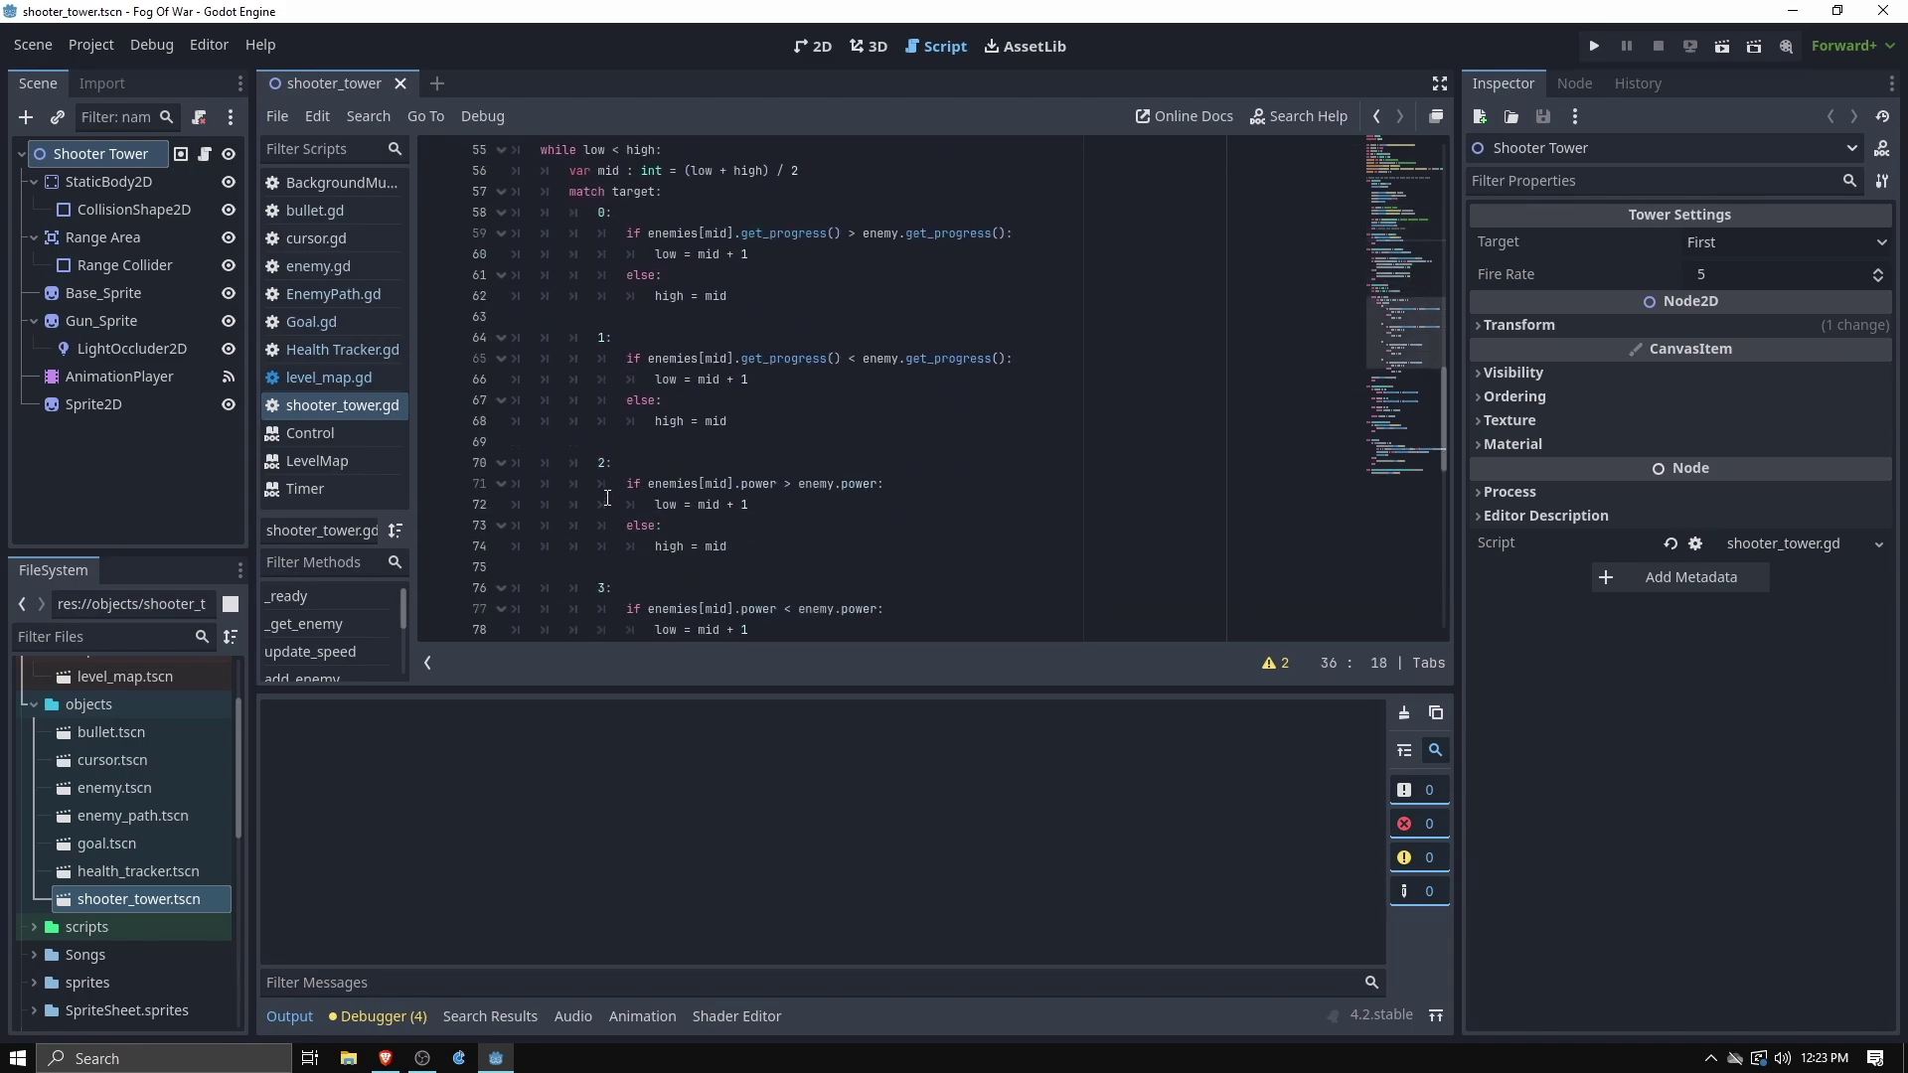
scroll(617, 473, "up", 2)
scroll(687, 386, "up", 13)
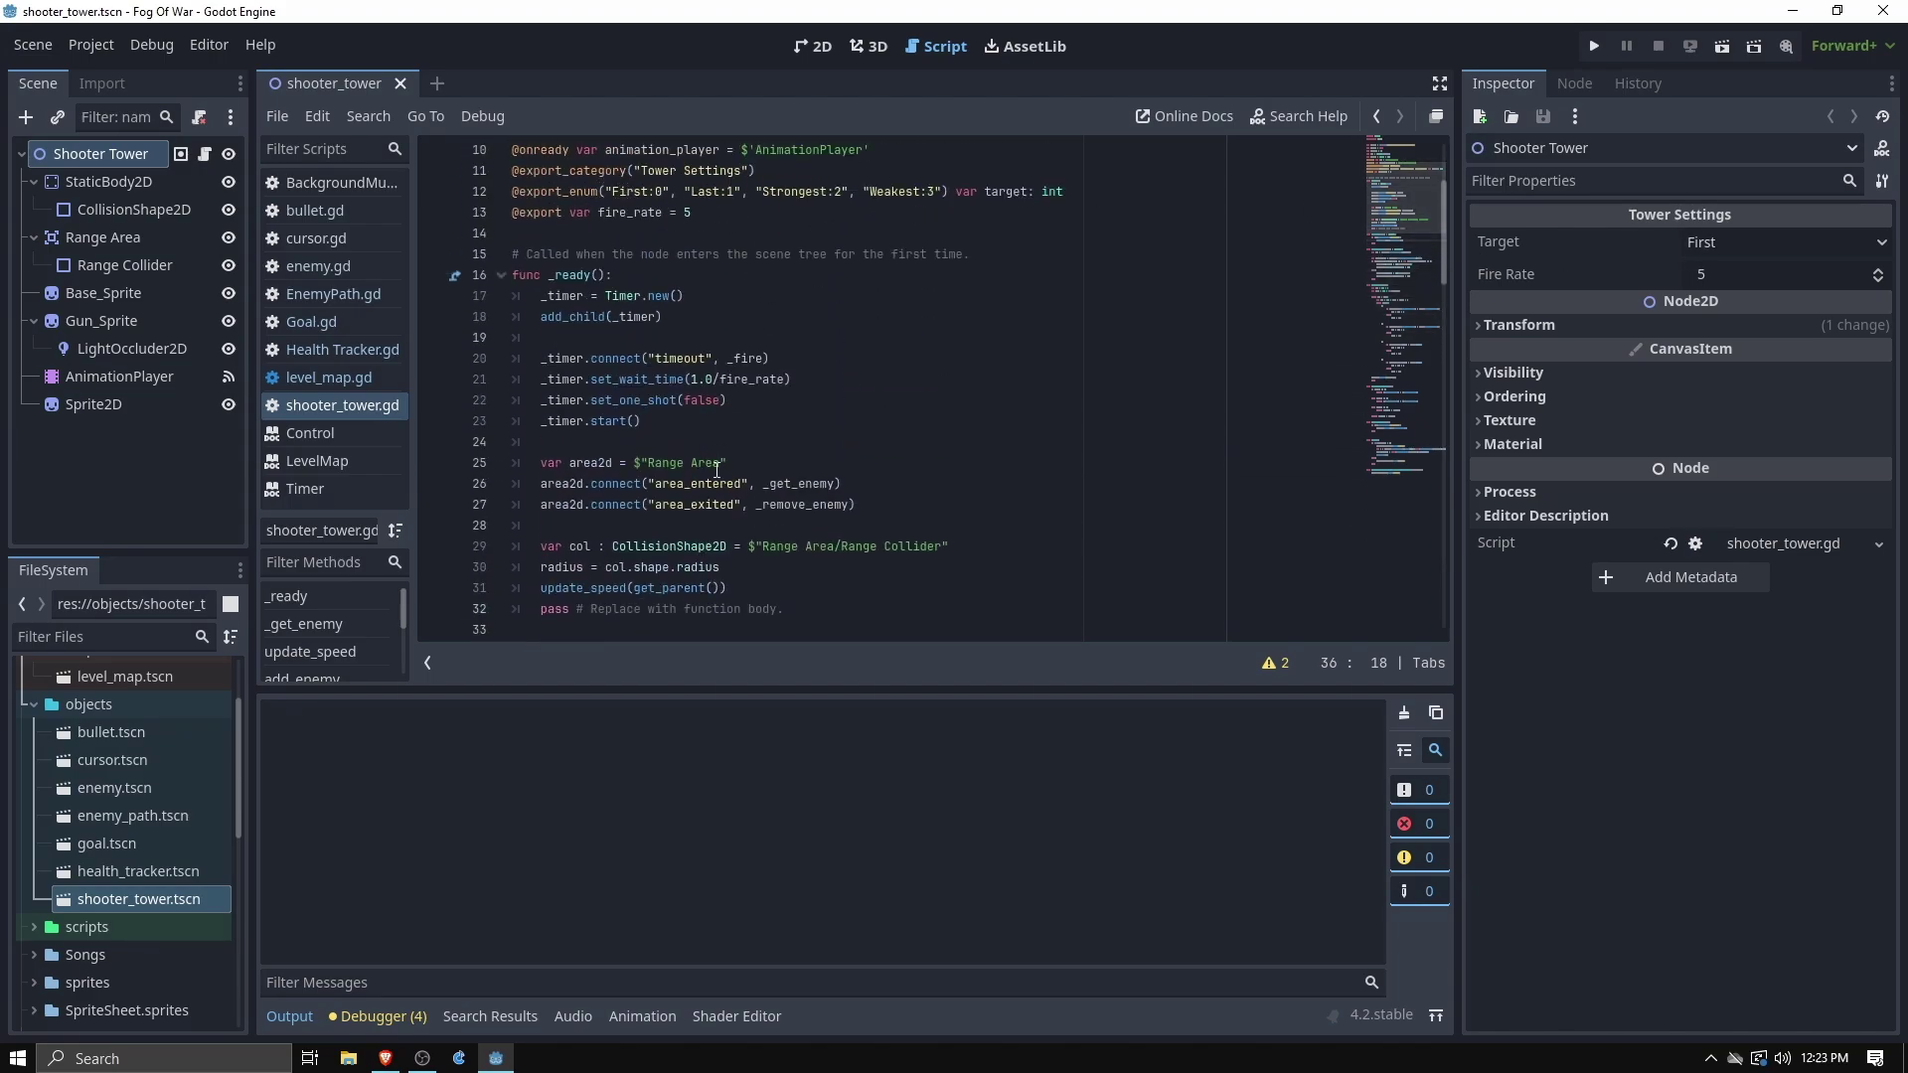
scroll(716, 471, "down", 20)
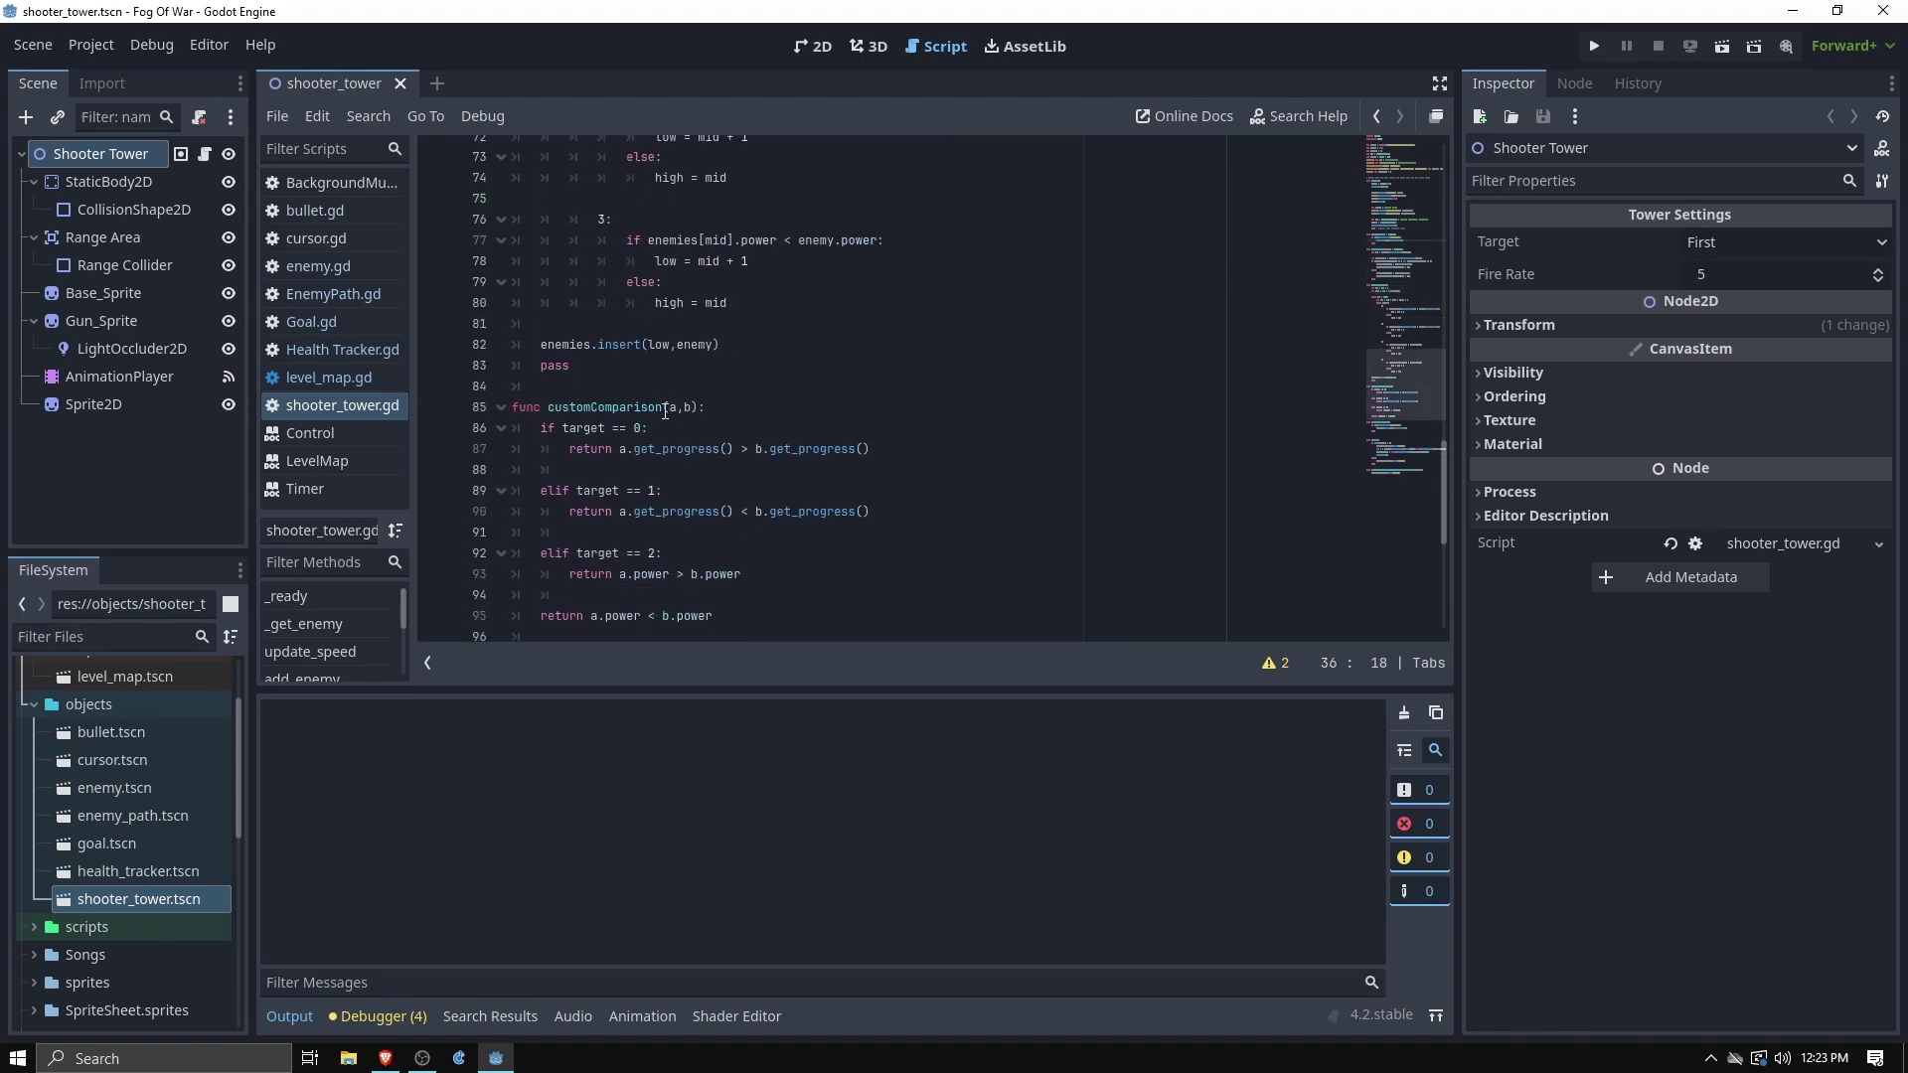
scroll(665, 411, "down", 6)
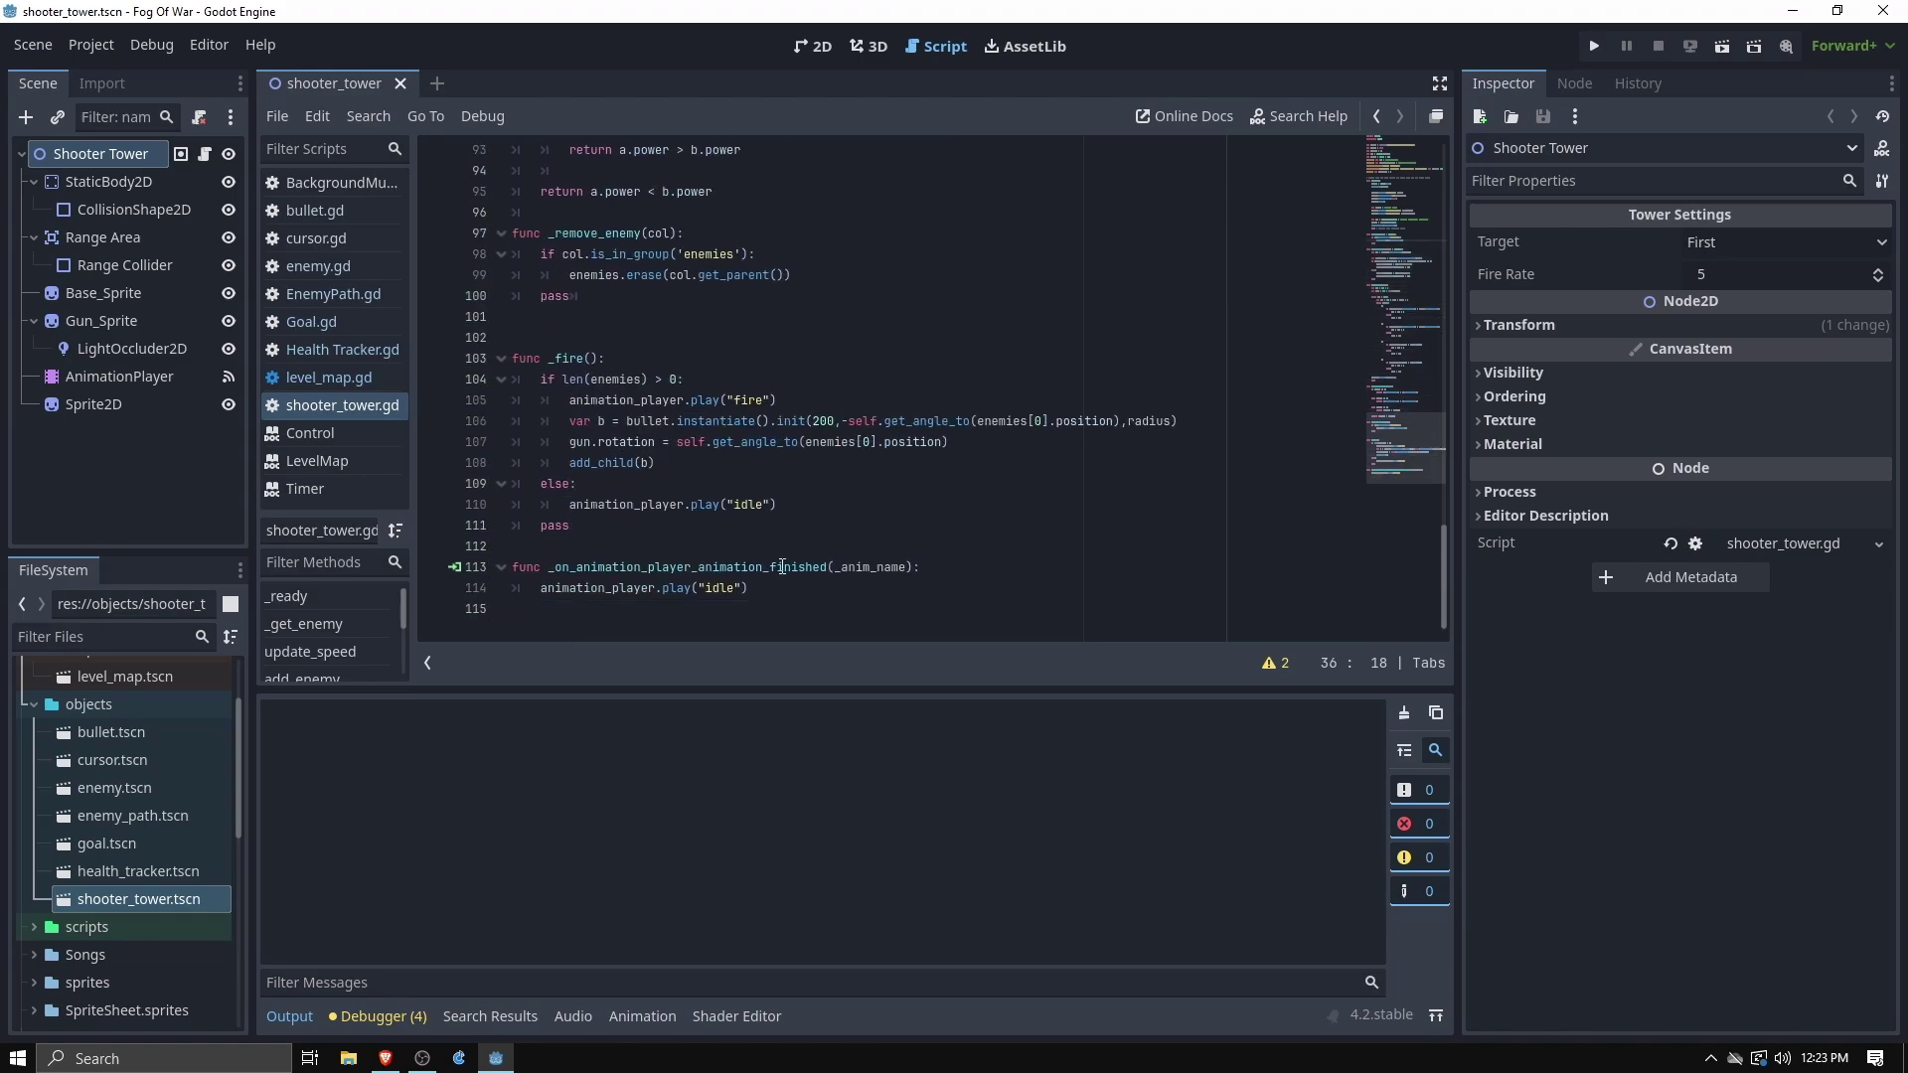
scroll(782, 566, "up", 20)
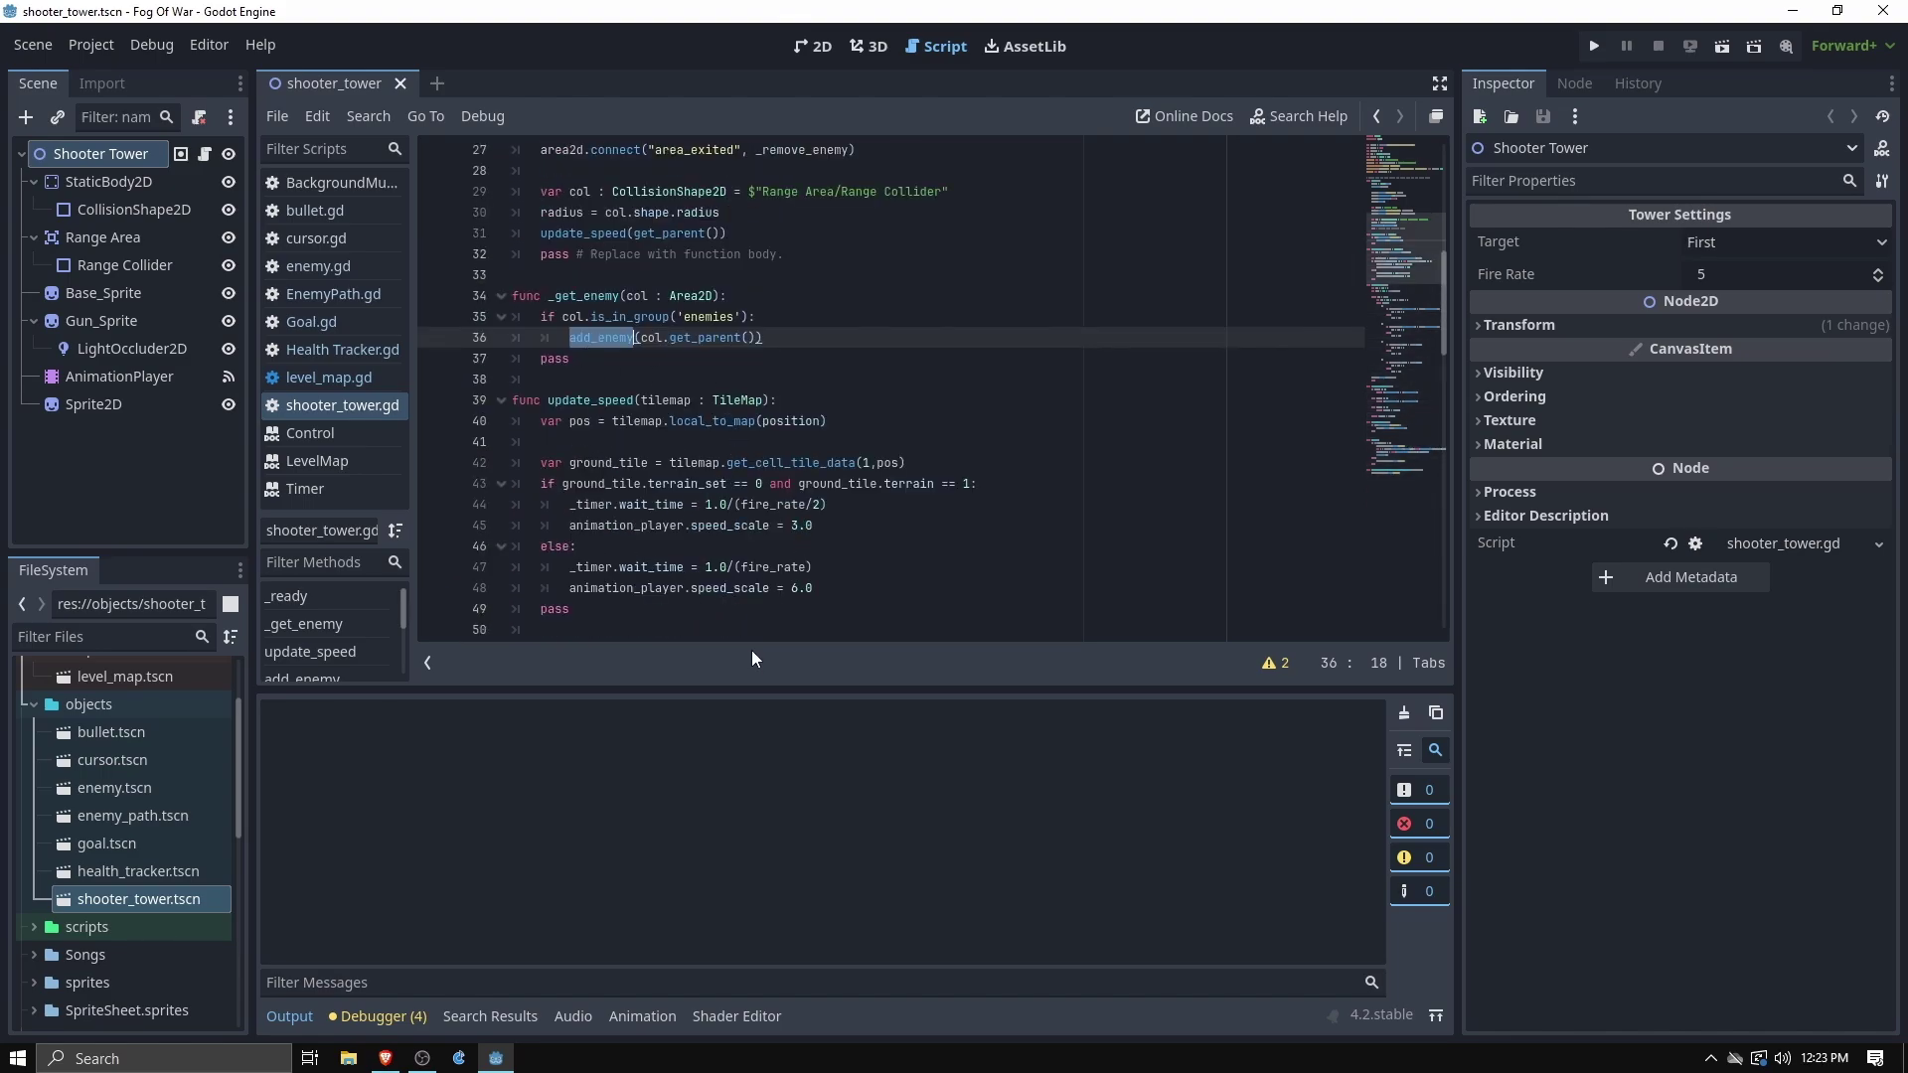
Examine how the update_speed function uses the tower's tilemap position and ground tile to set its firing speed
double_click(612, 397)
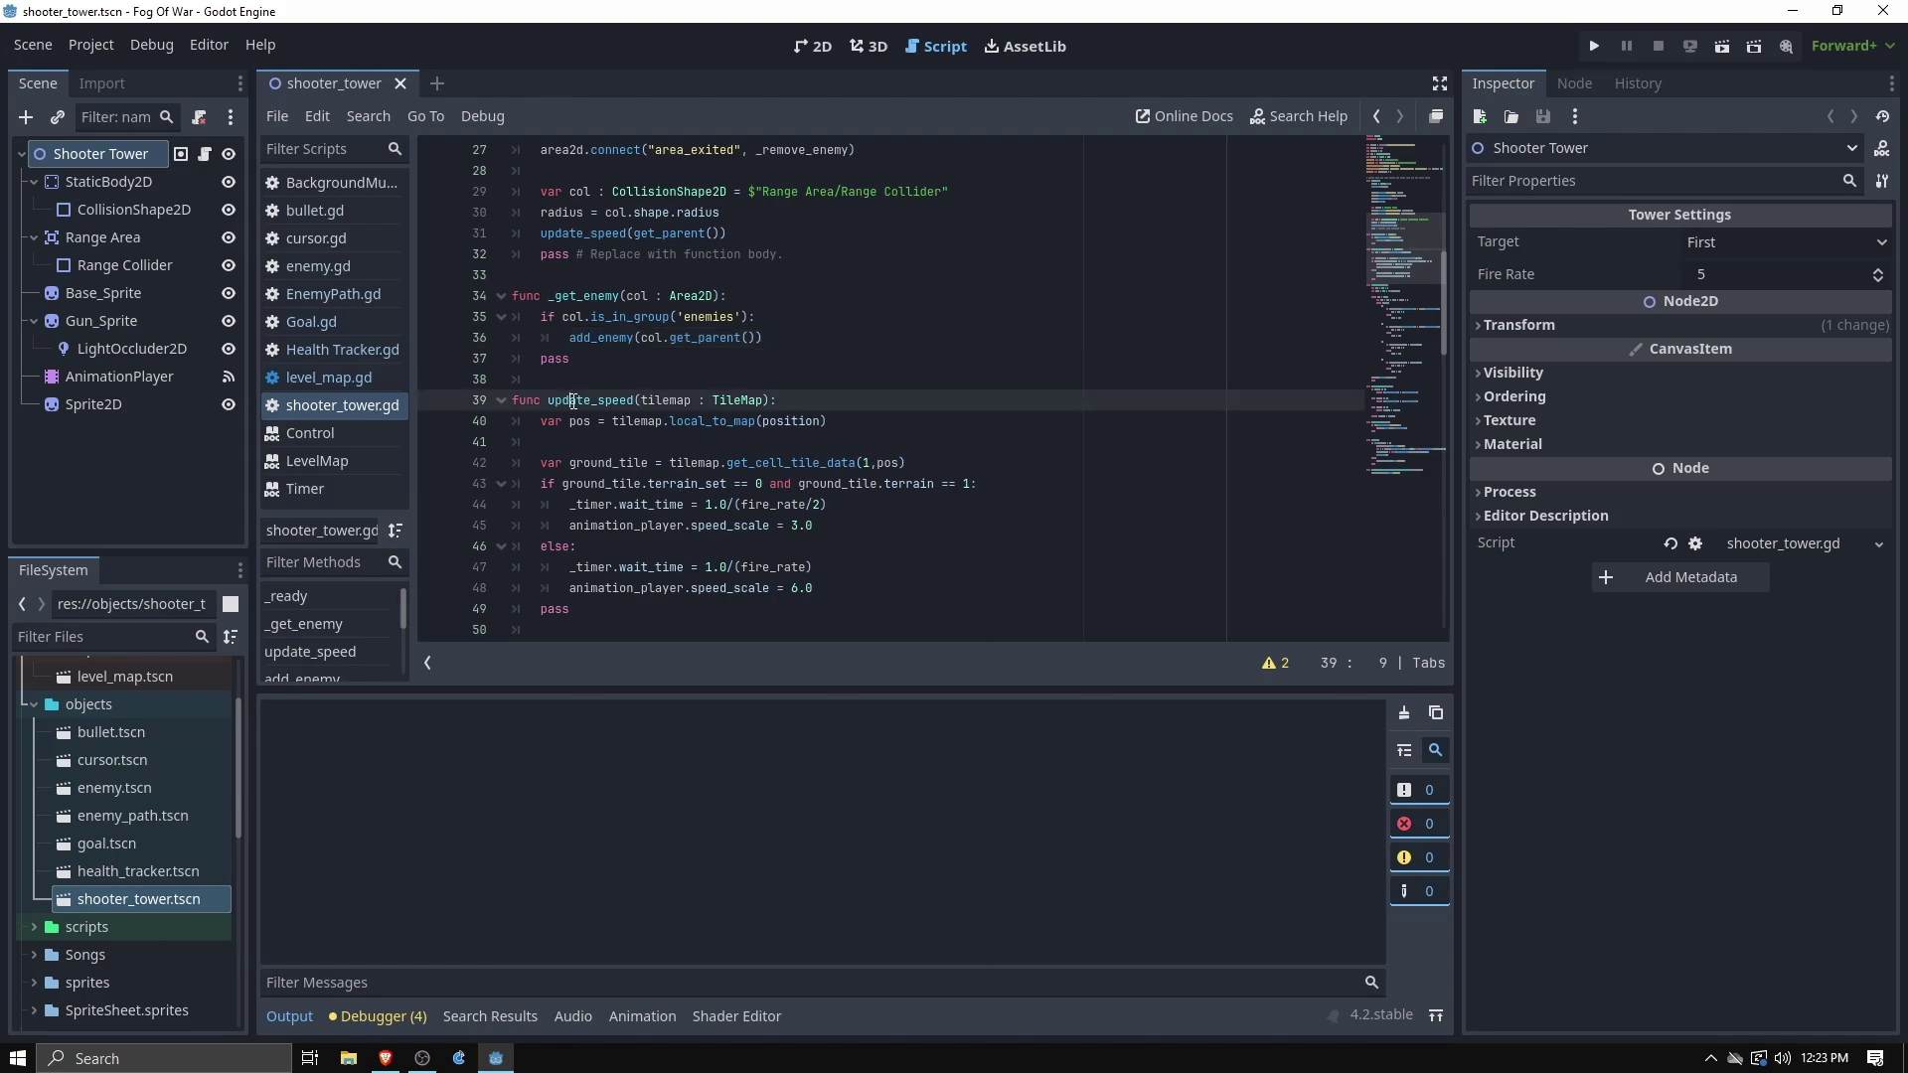
left_click(800, 422)
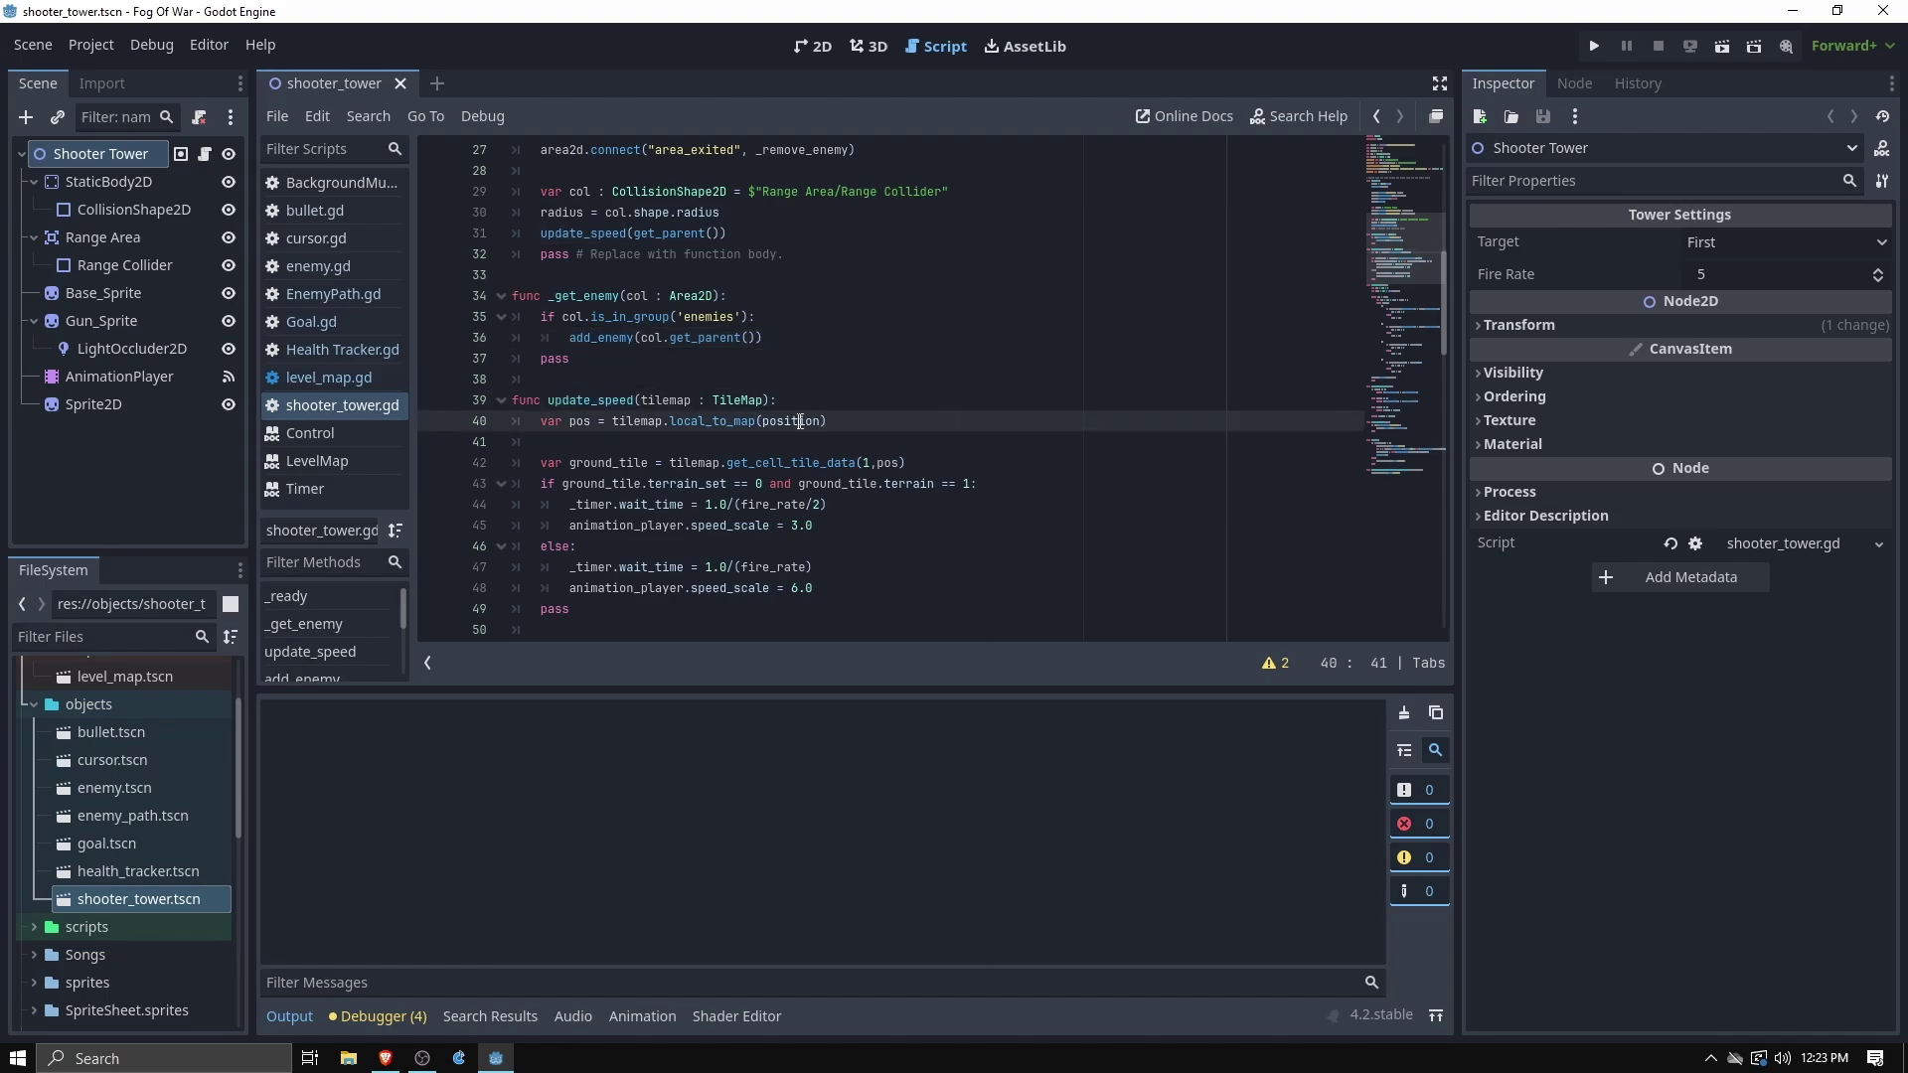
double_click(597, 401)
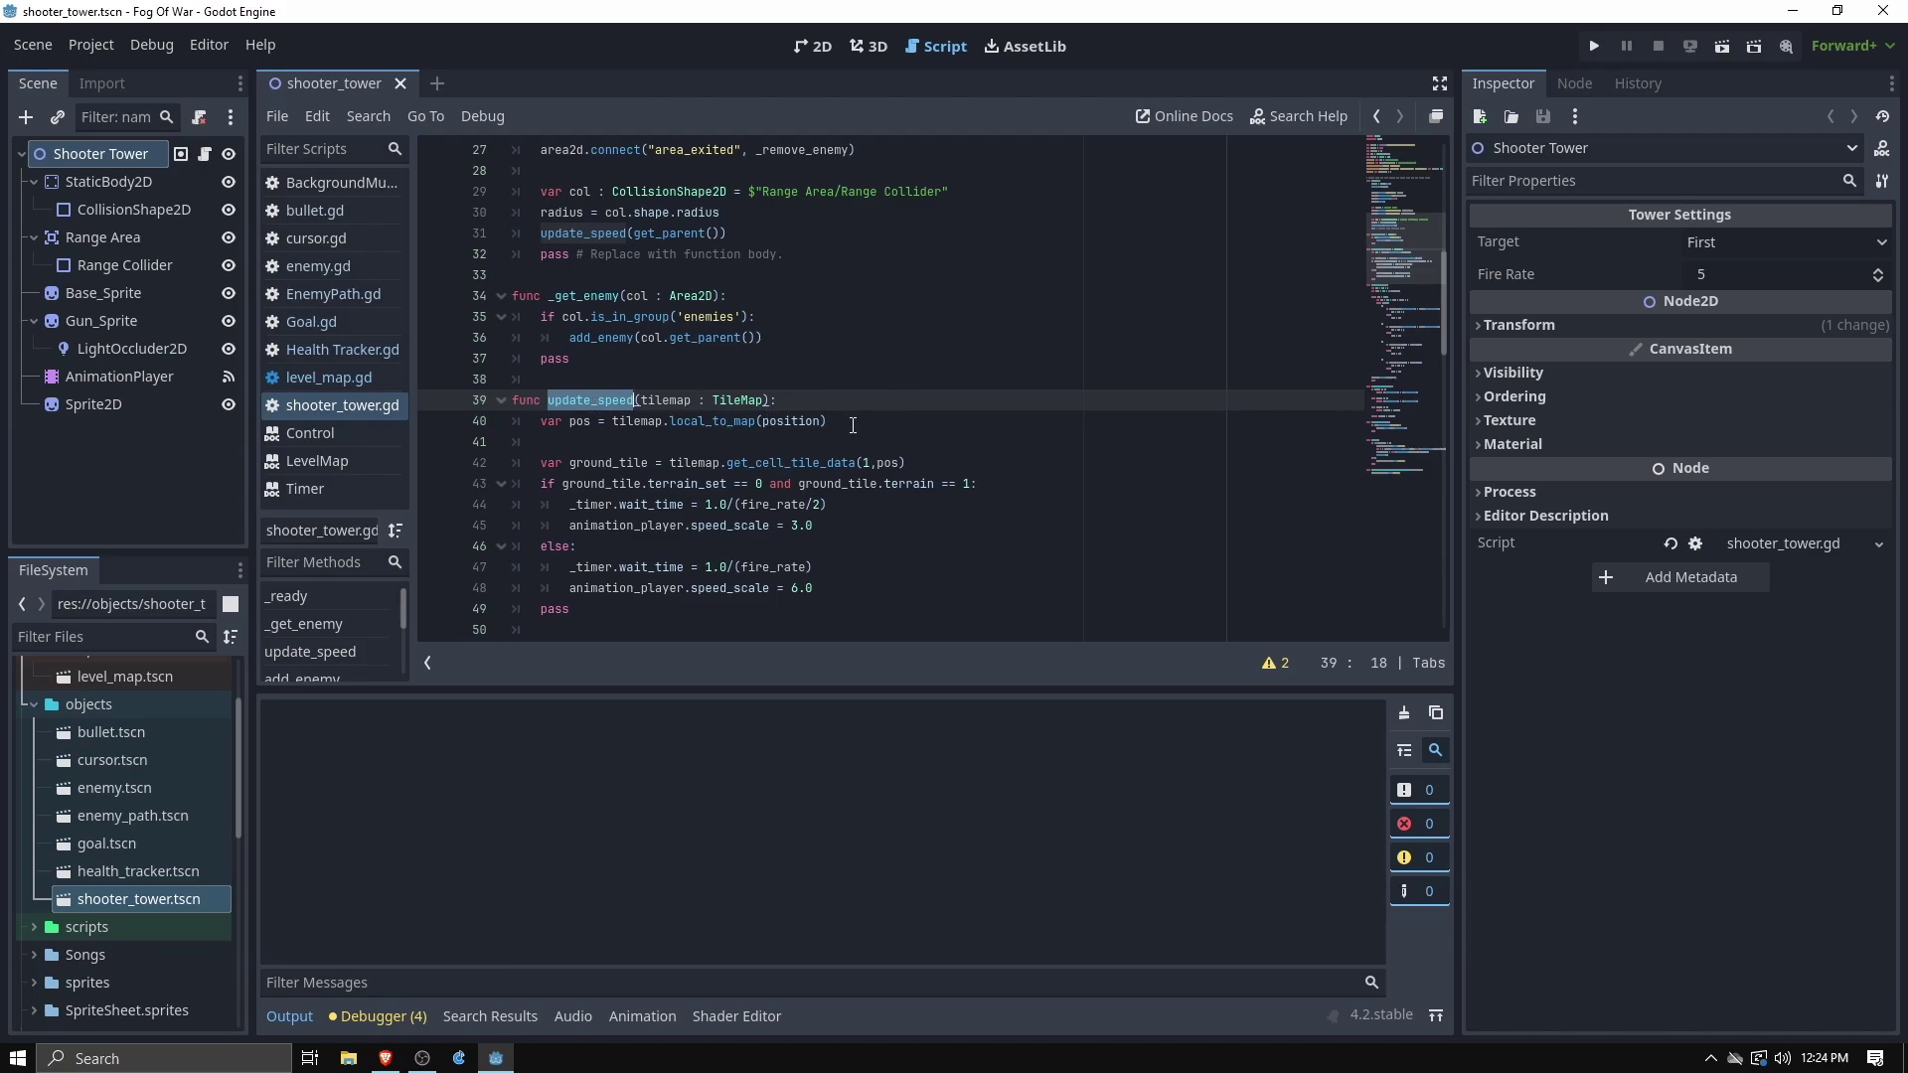
left_click(850, 424)
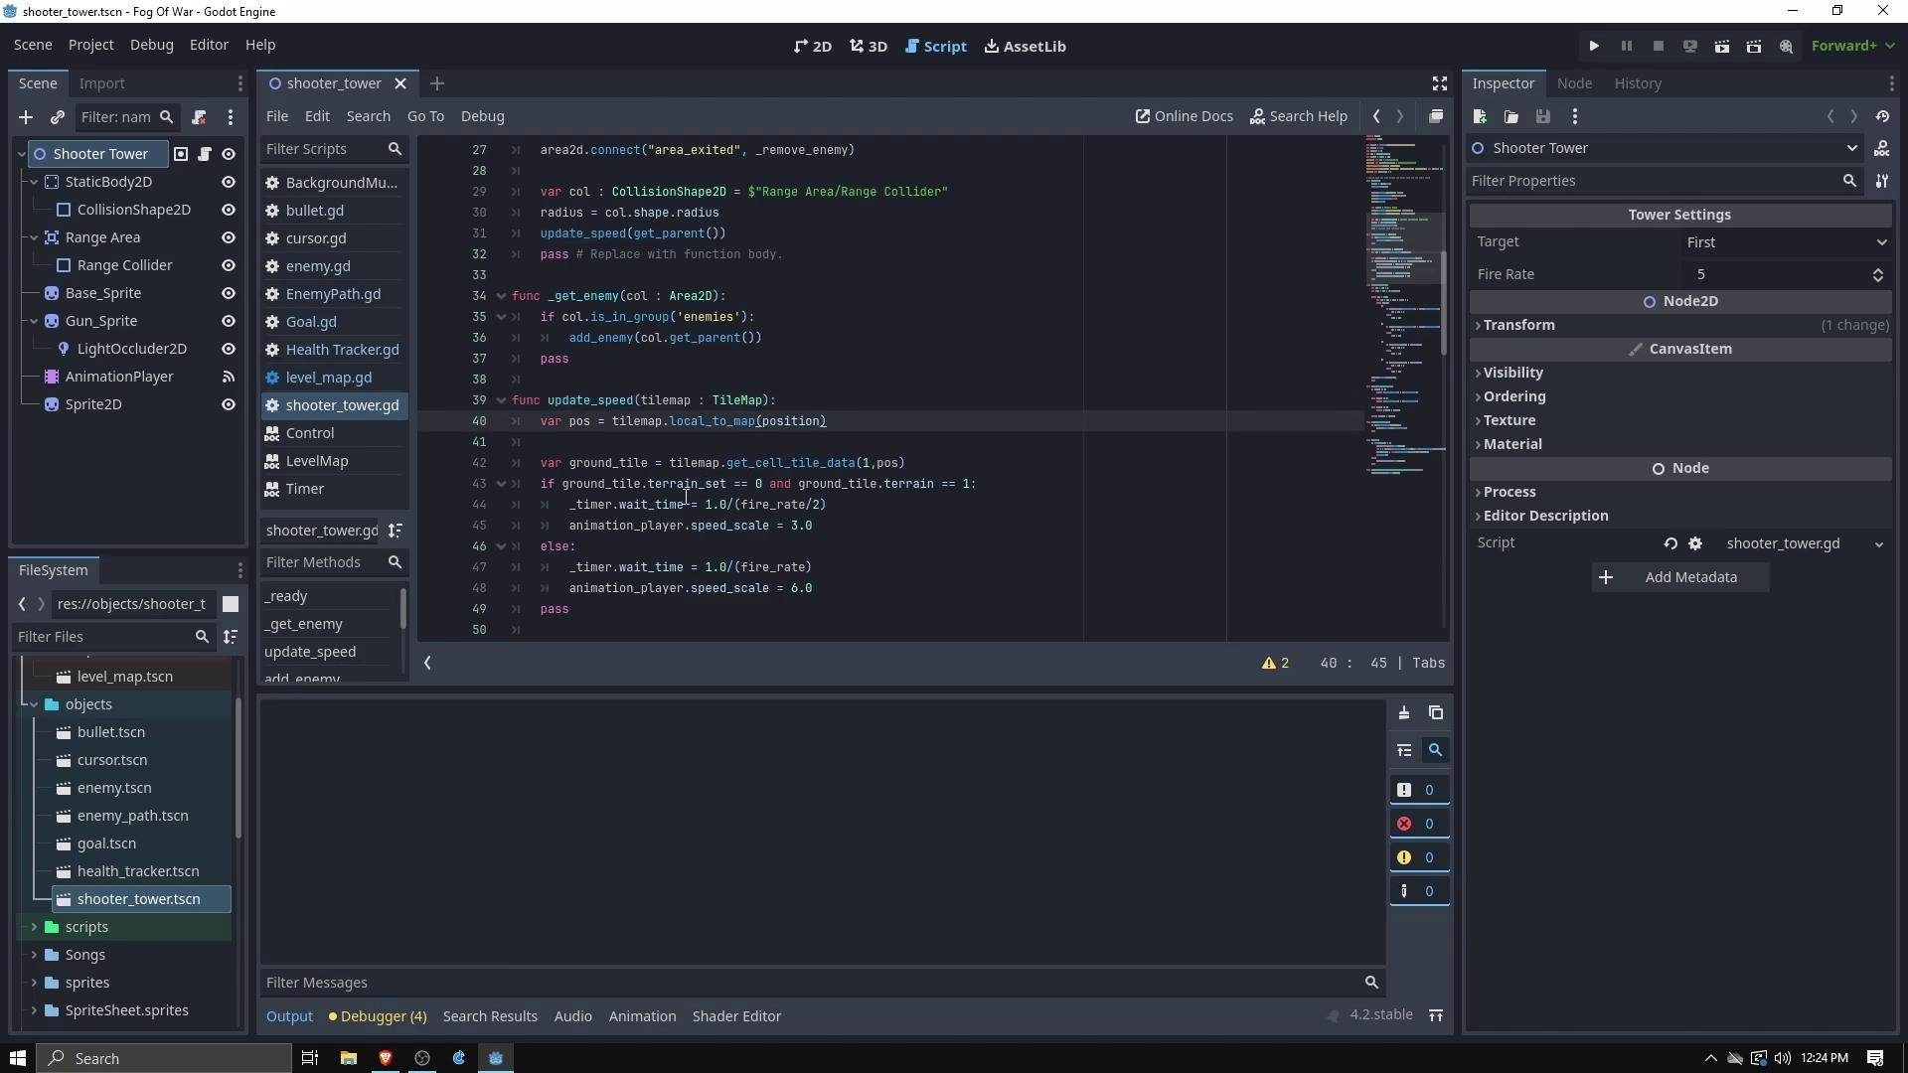
scroll(685, 497, "down", 2)
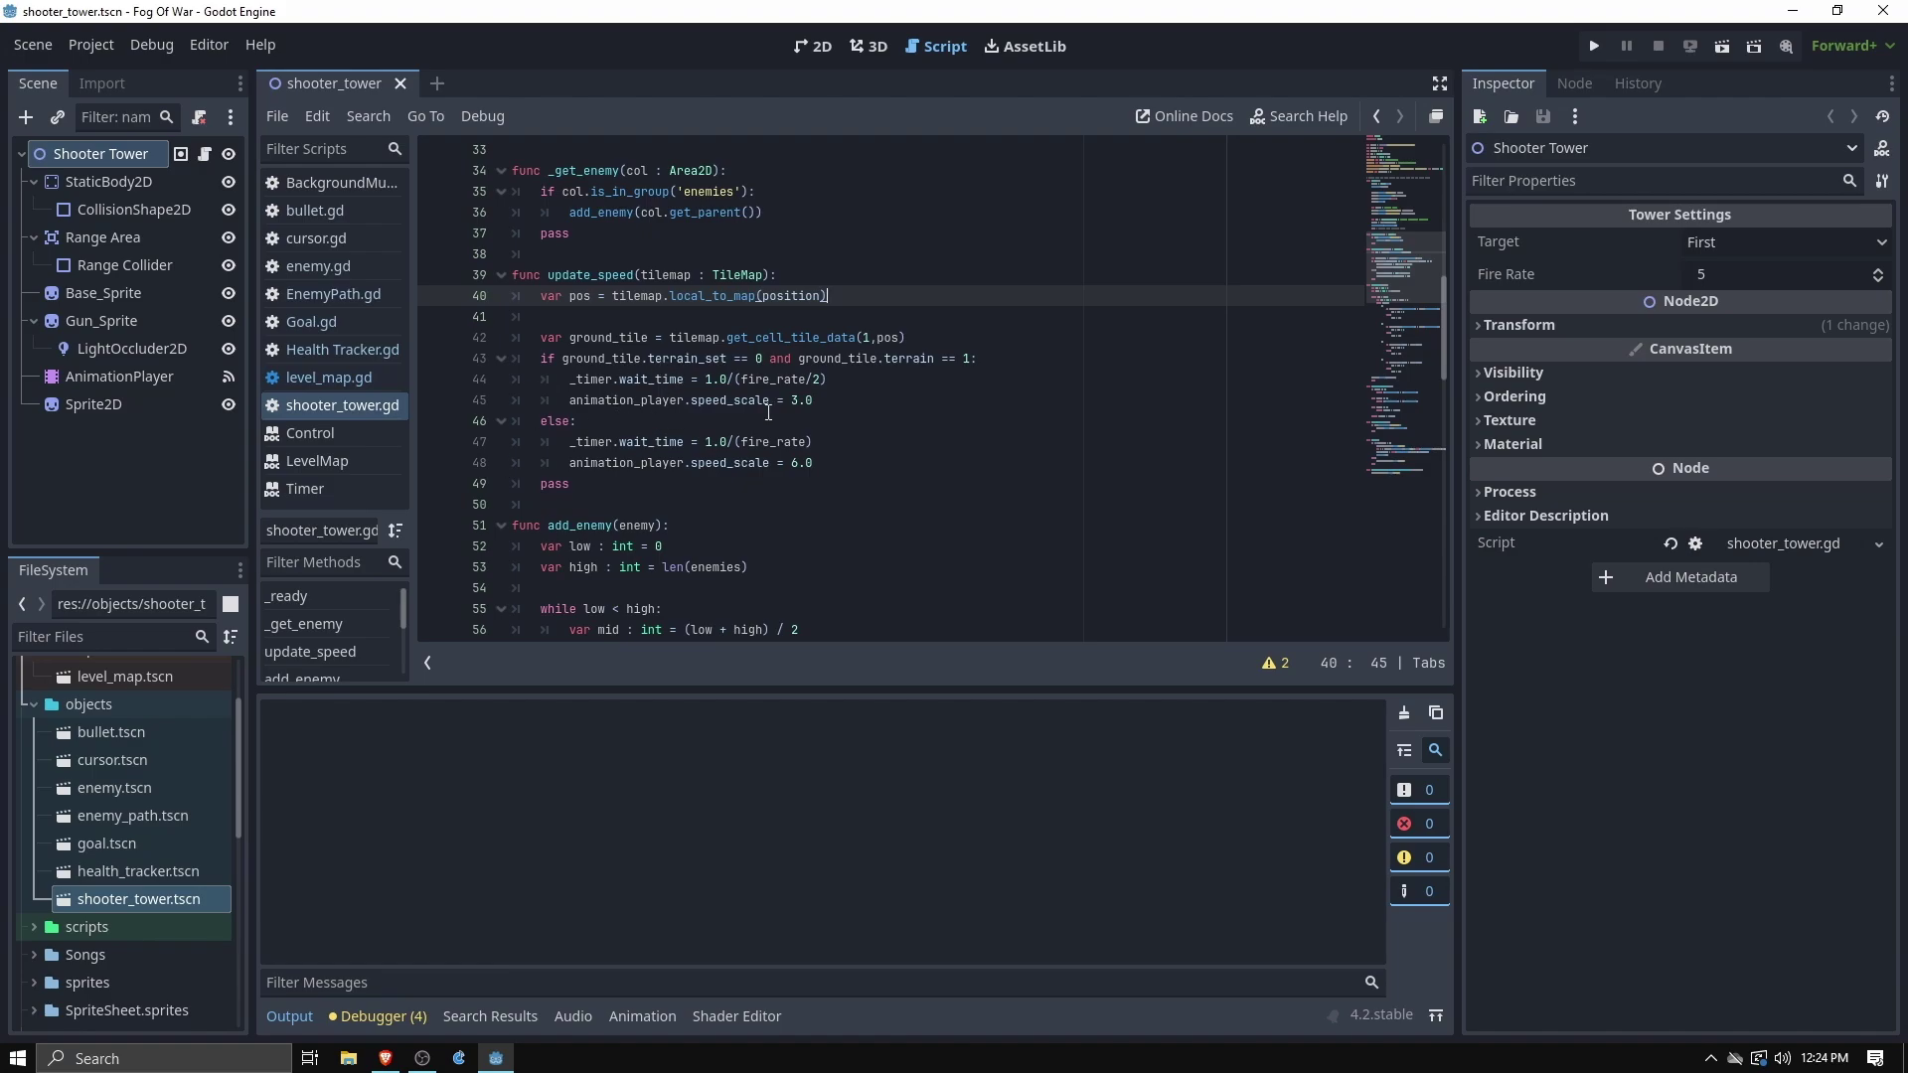
Open the bullet.tscn scene and inspect the bullet's sprite and collision shape in the 2D view
double_click(128, 731)
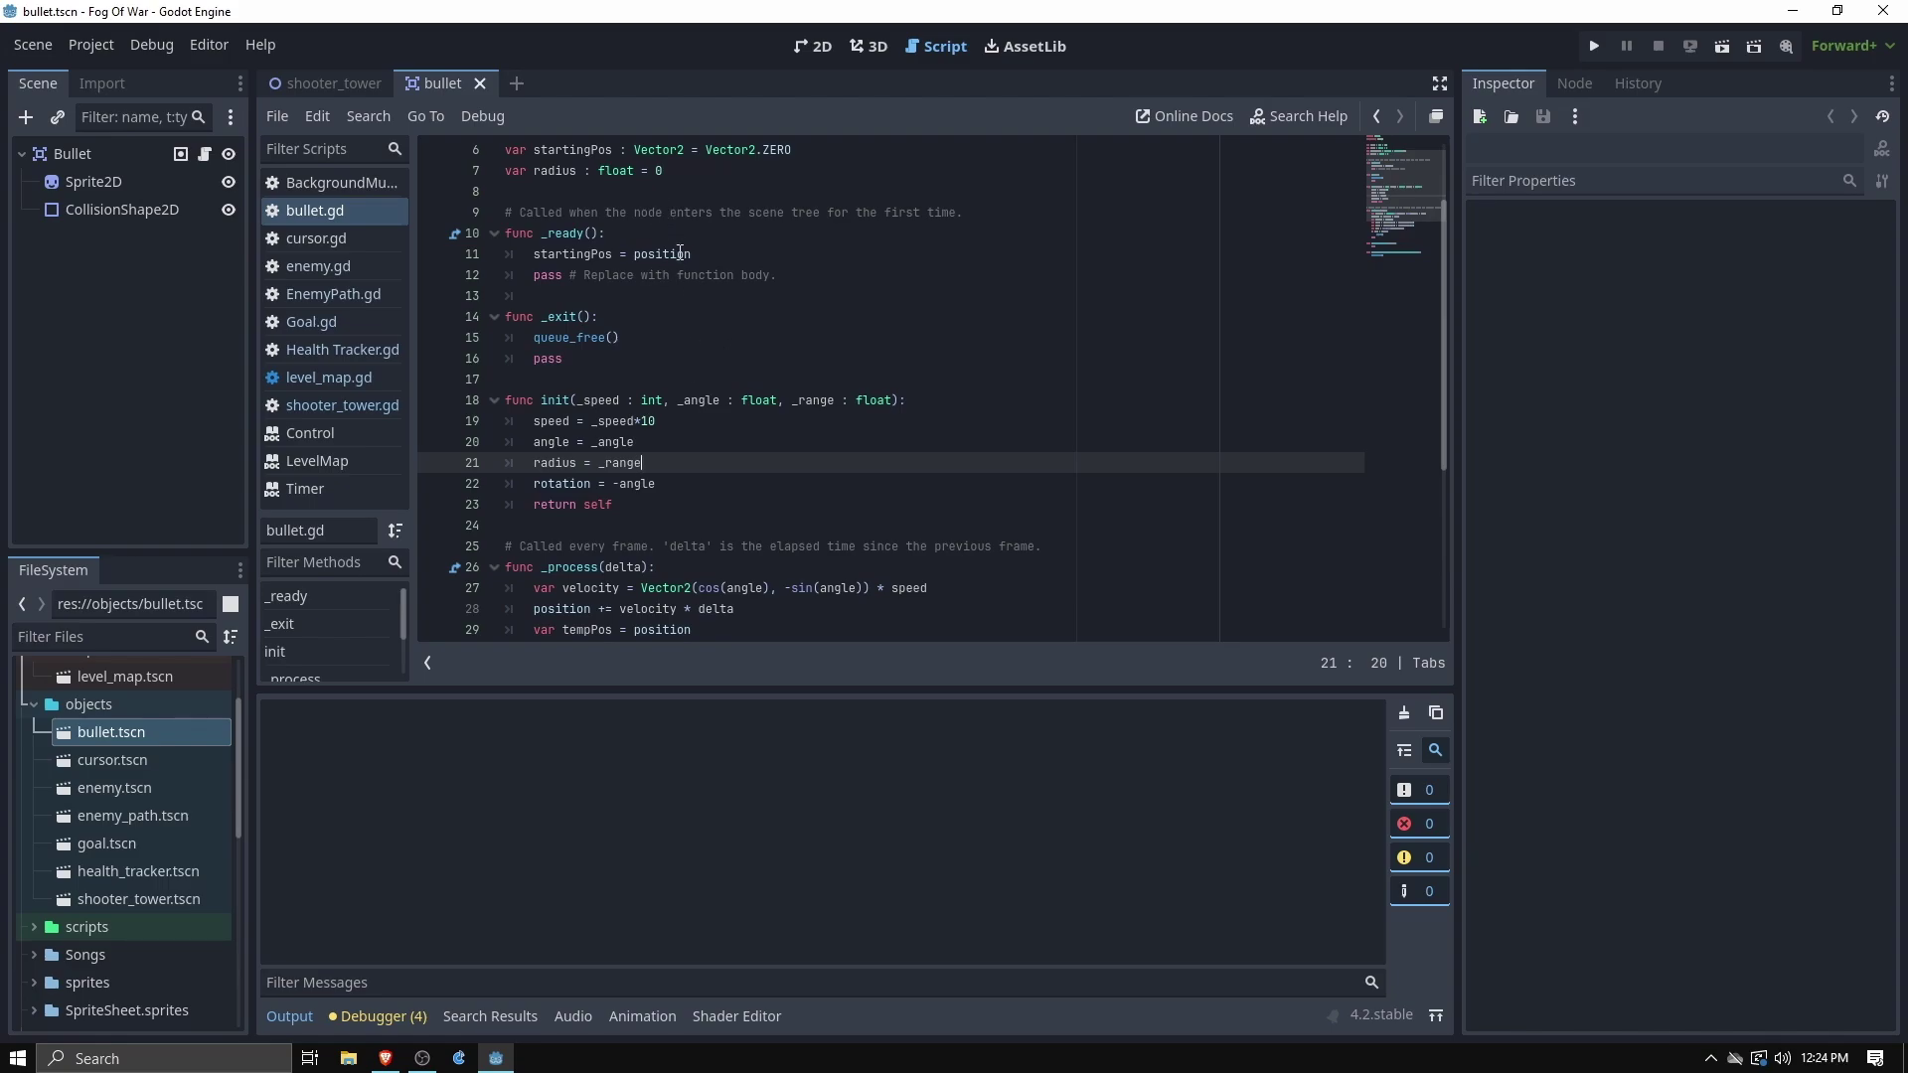
left_click(810, 47)
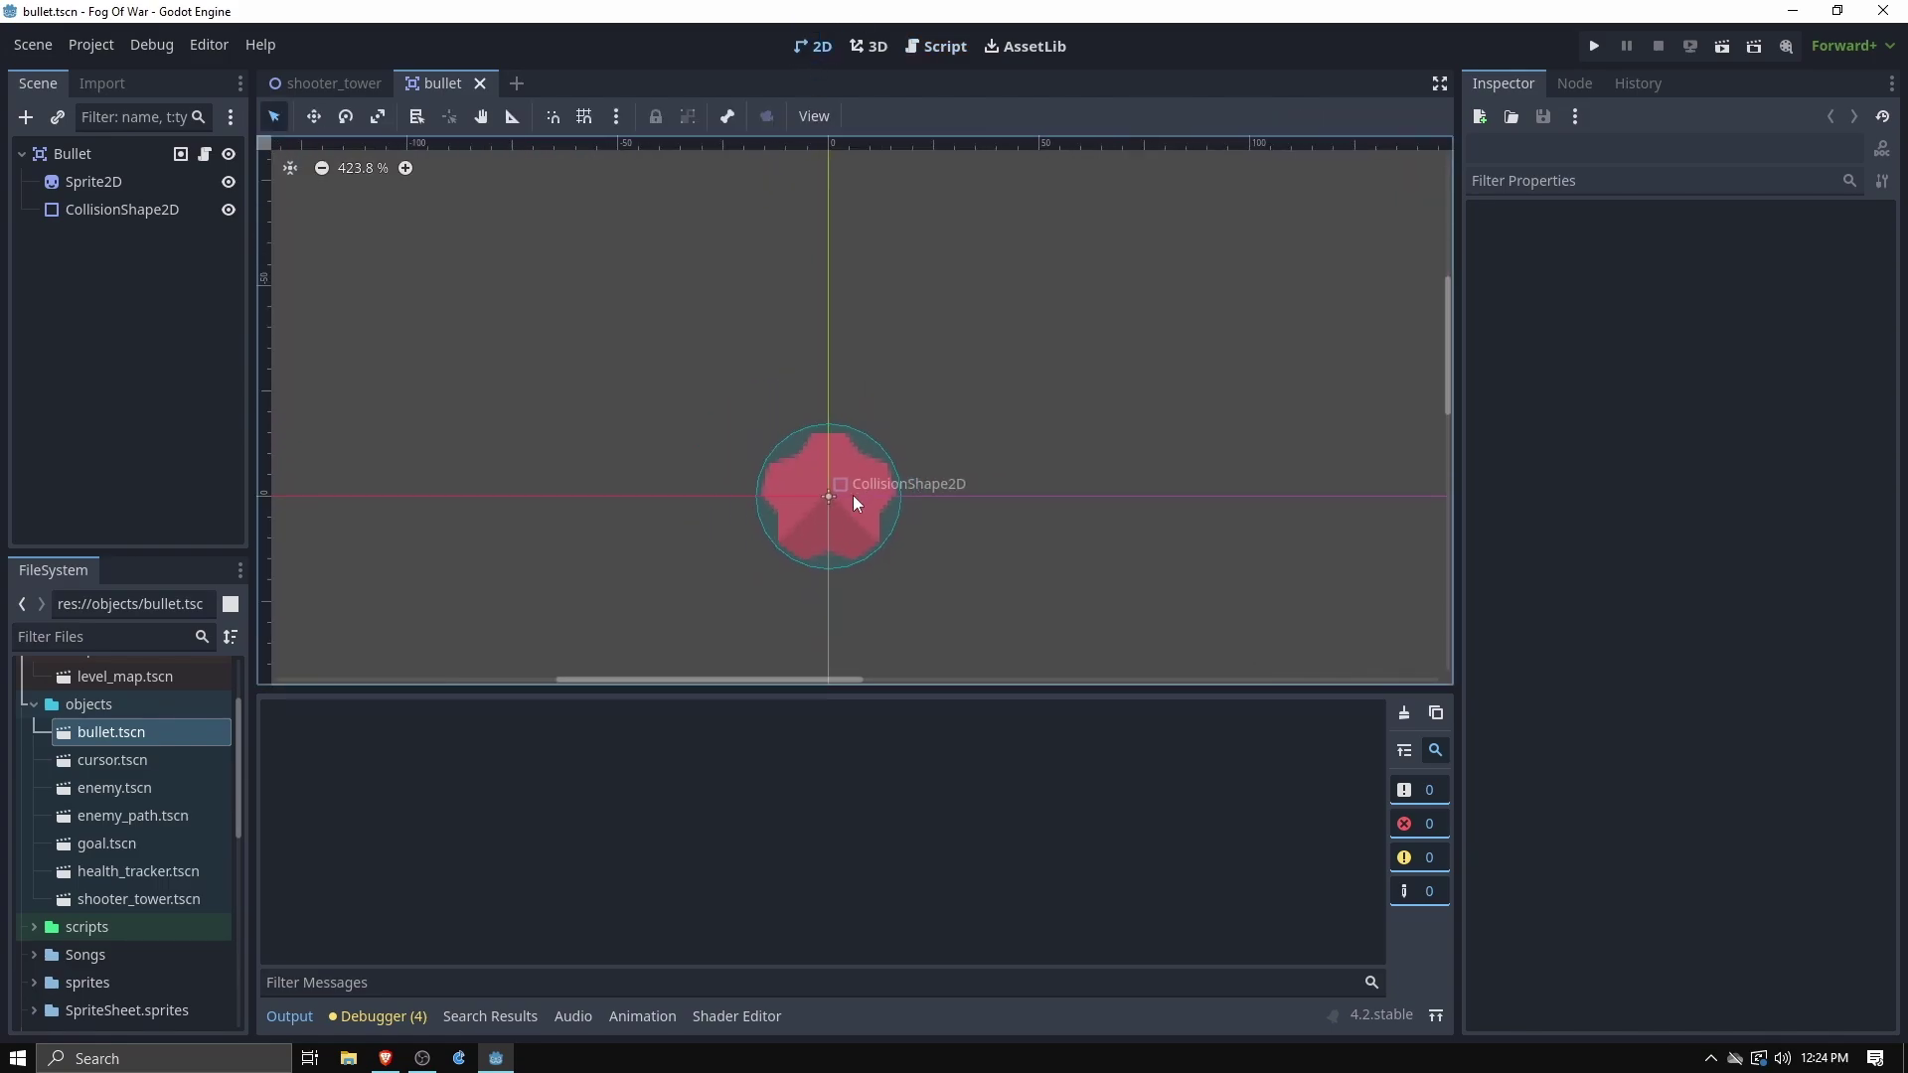
scroll(853, 495, "down", 2)
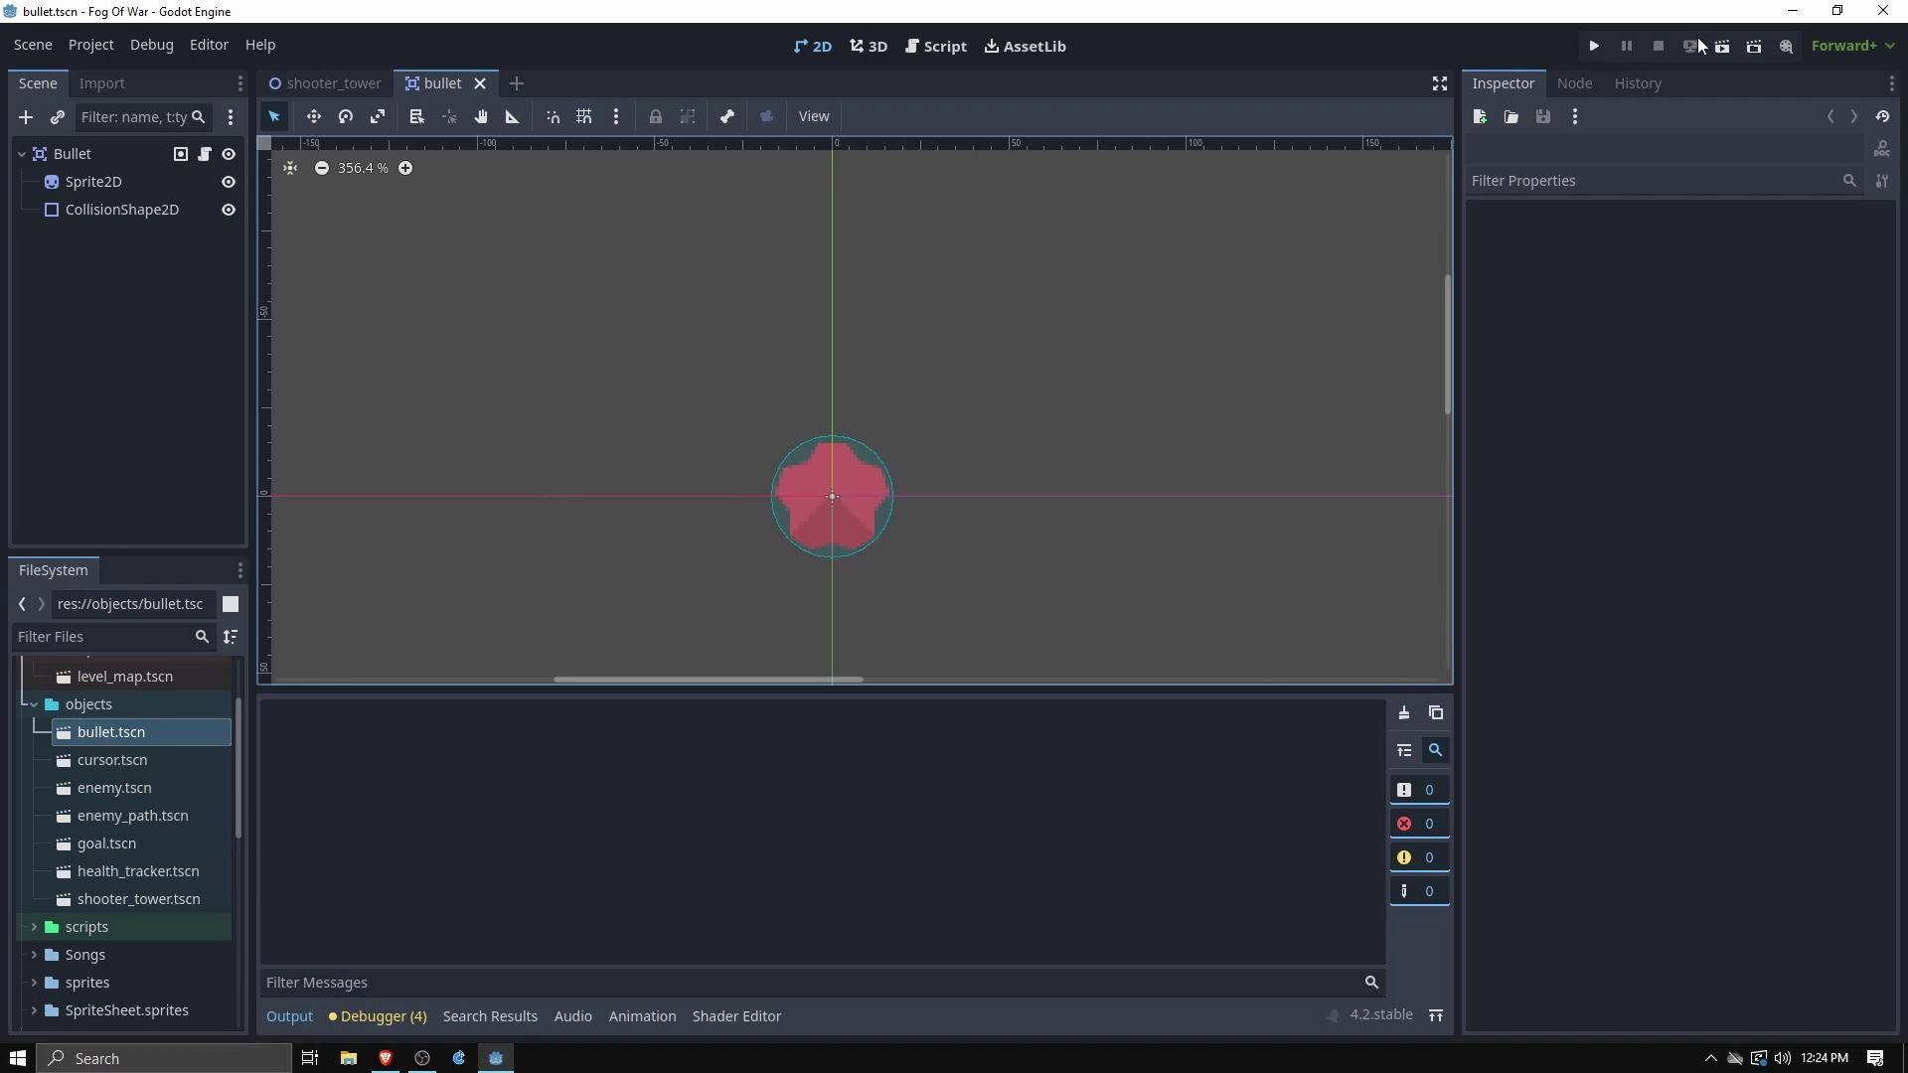
Review the bullet's script from its variables to its _process function and highlight the init function name
left_click(938, 48)
scroll(693, 452, "down", 4)
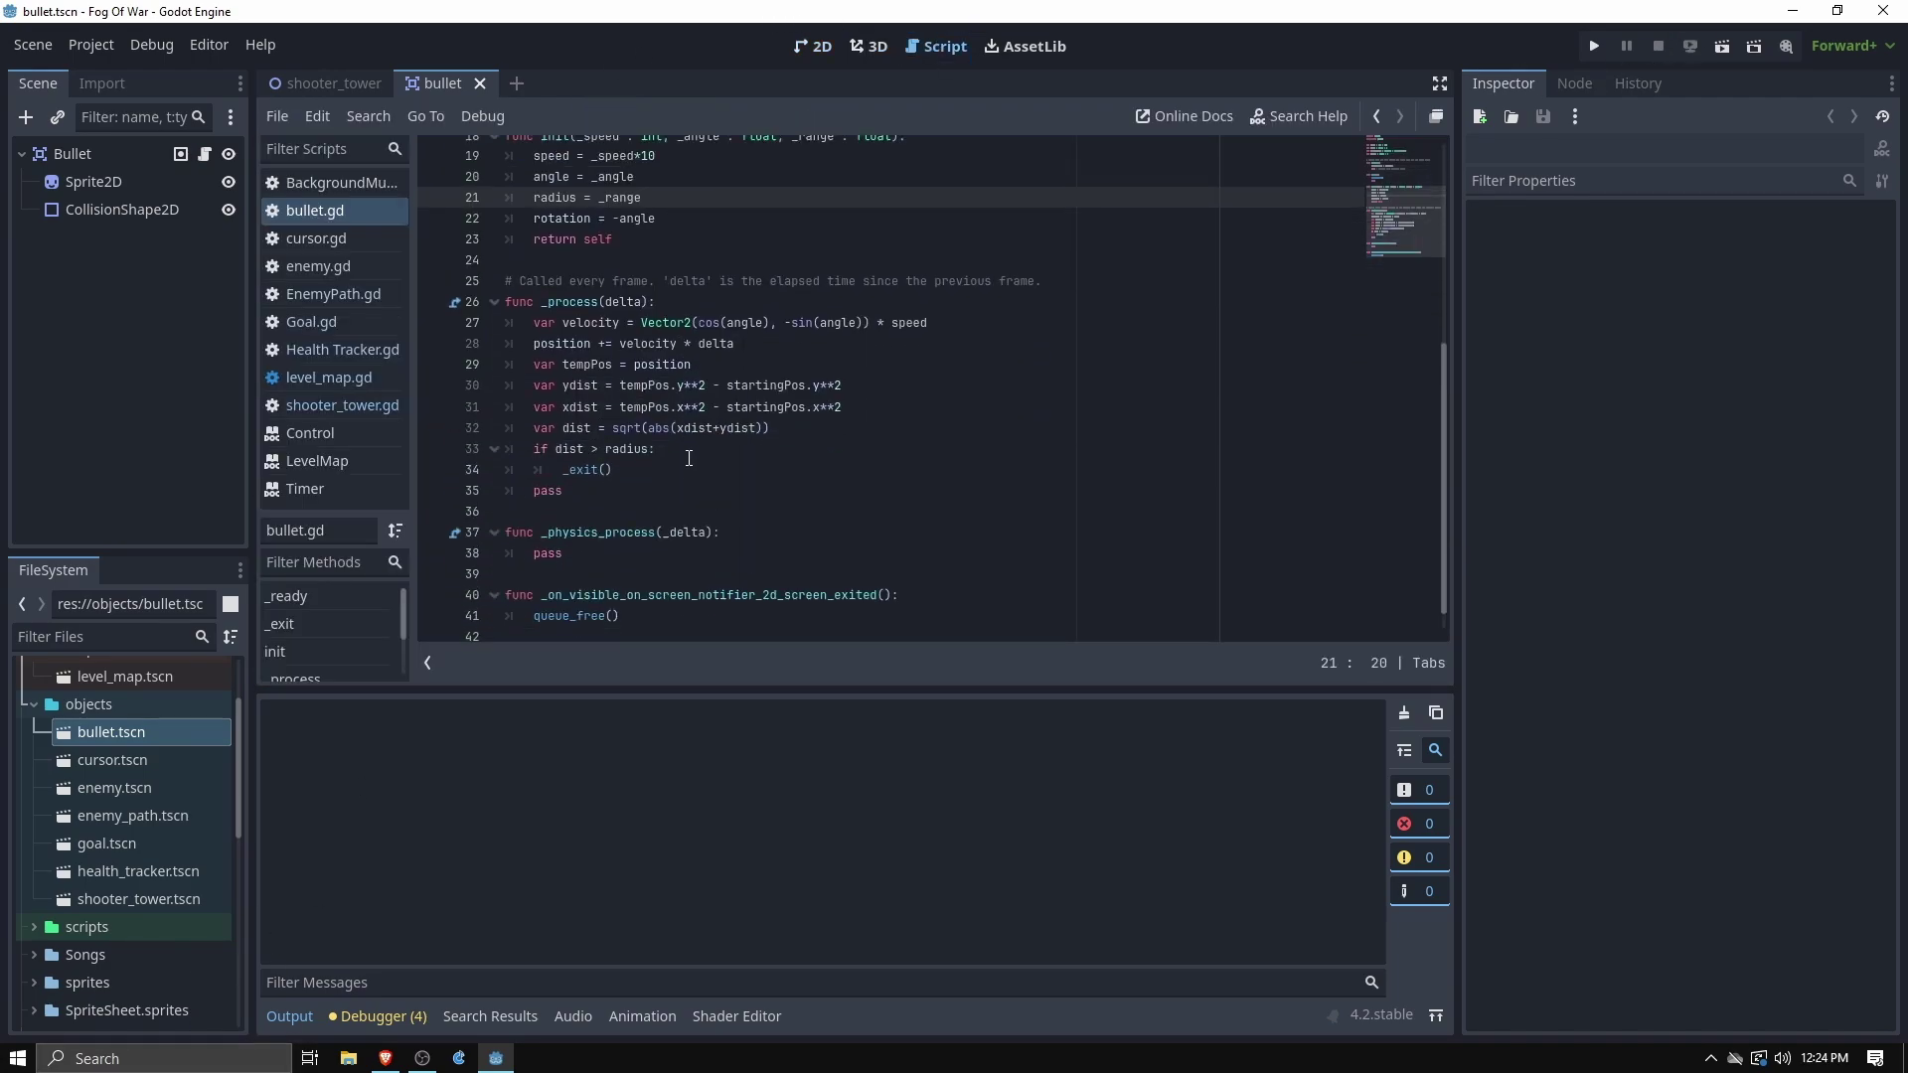
scroll(597, 298, "up", 6)
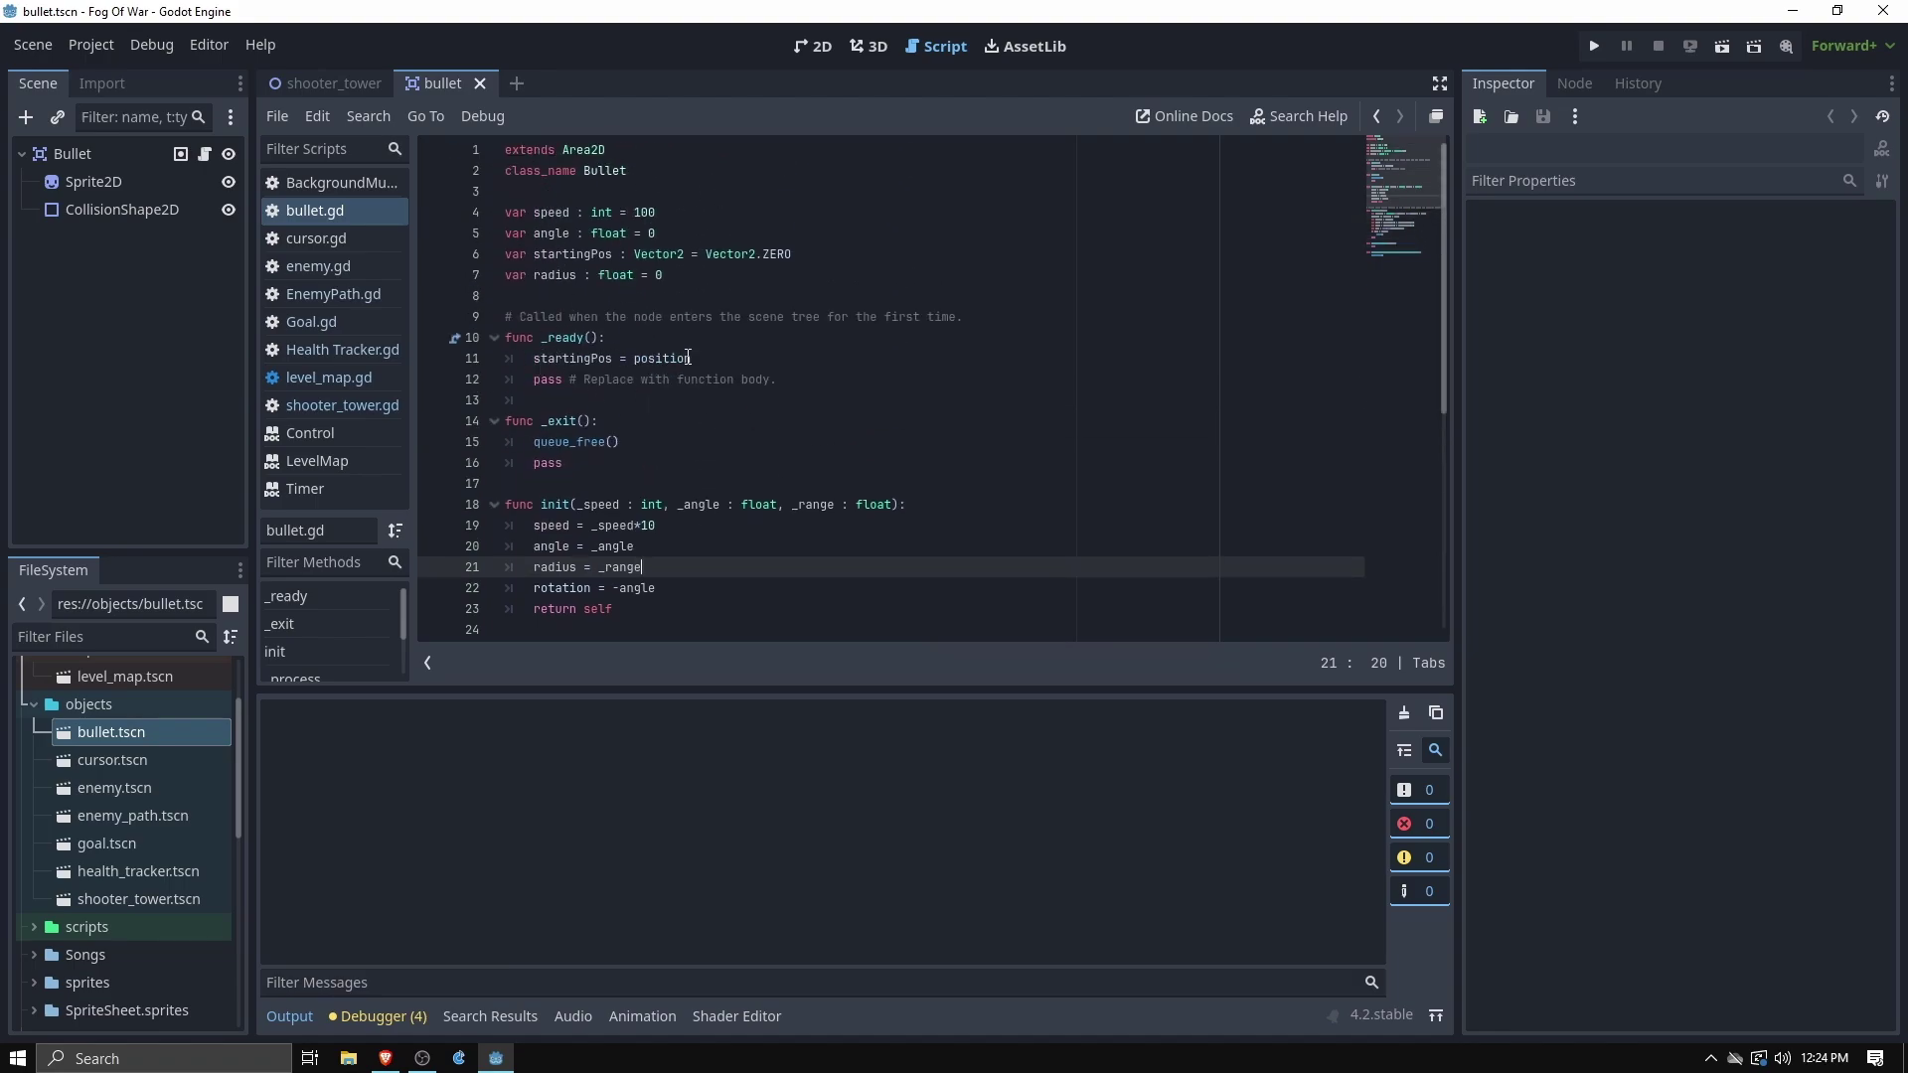
double_click(552, 505)
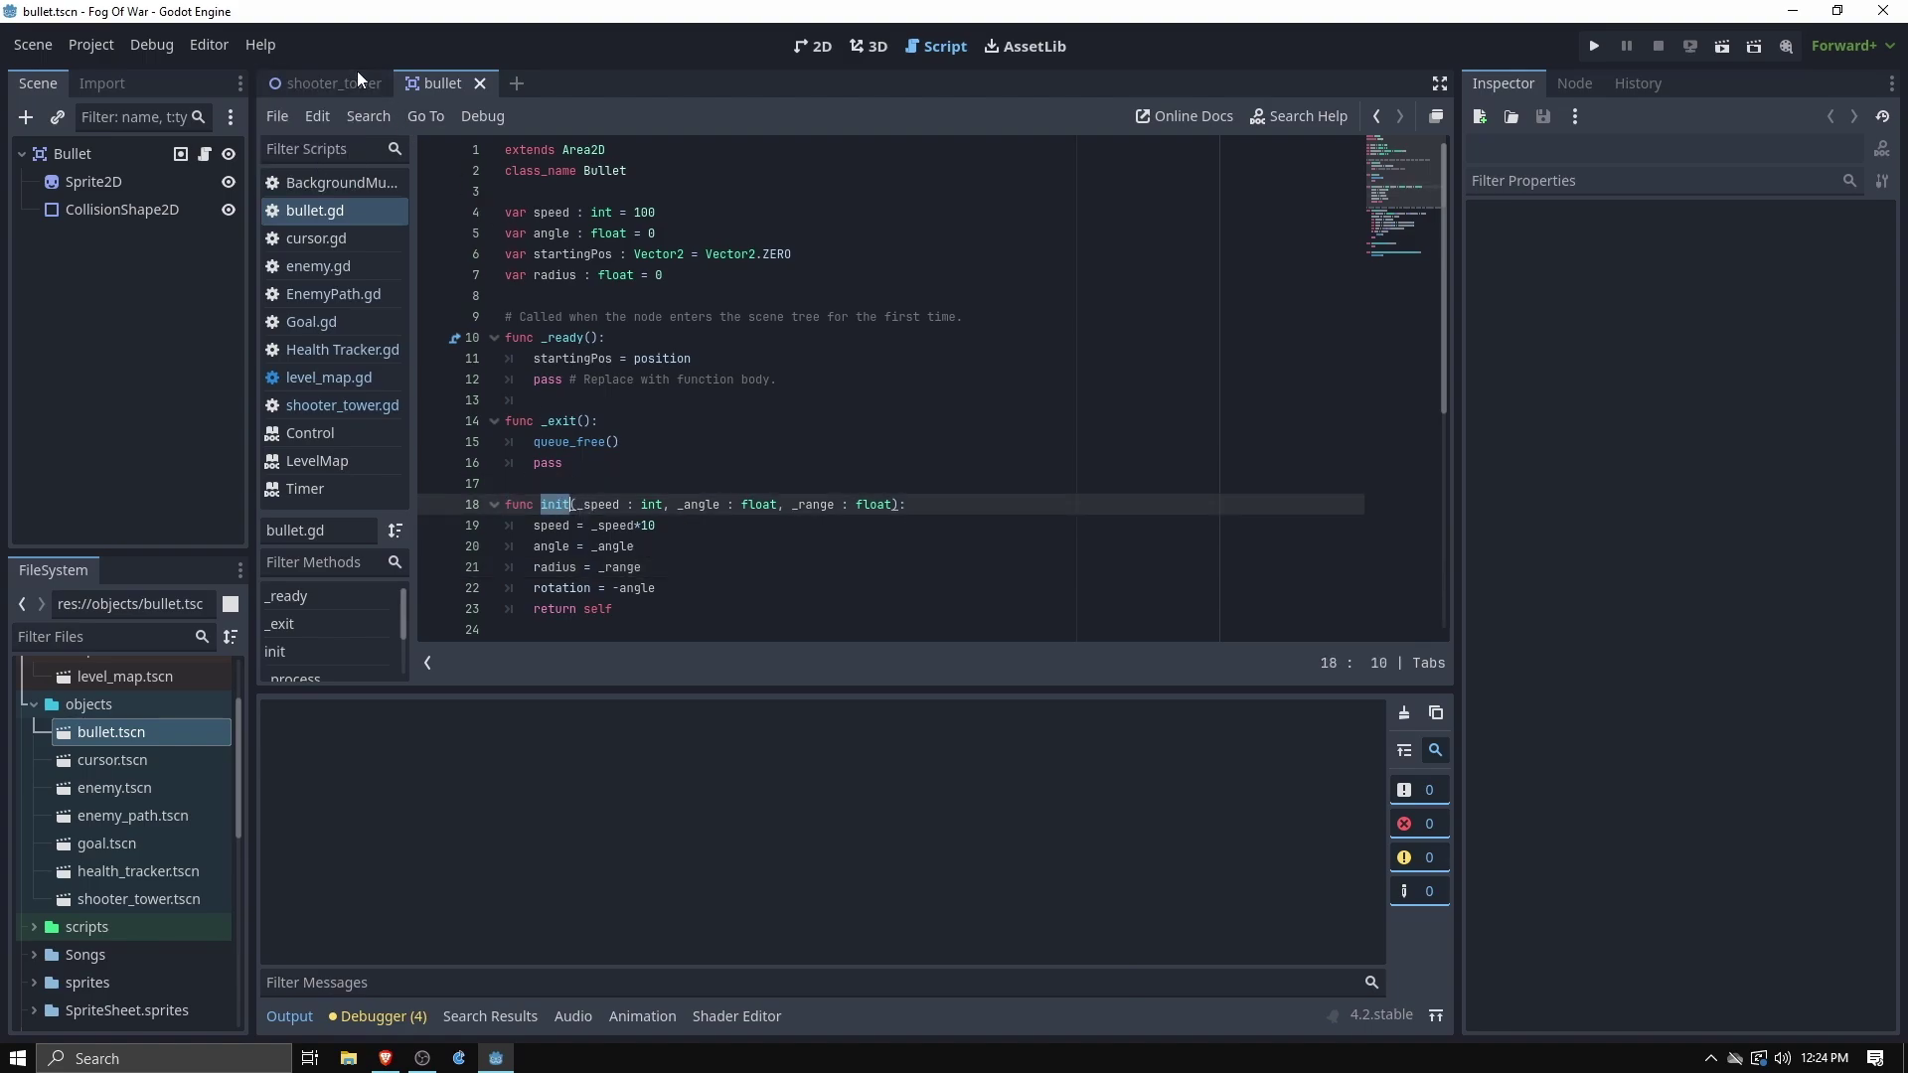
Return to the shooter tower script and examine the radius, angle and speed arguments passed to the bullet's init in _fire
left_click(328, 84)
scroll(596, 450, "down", 15)
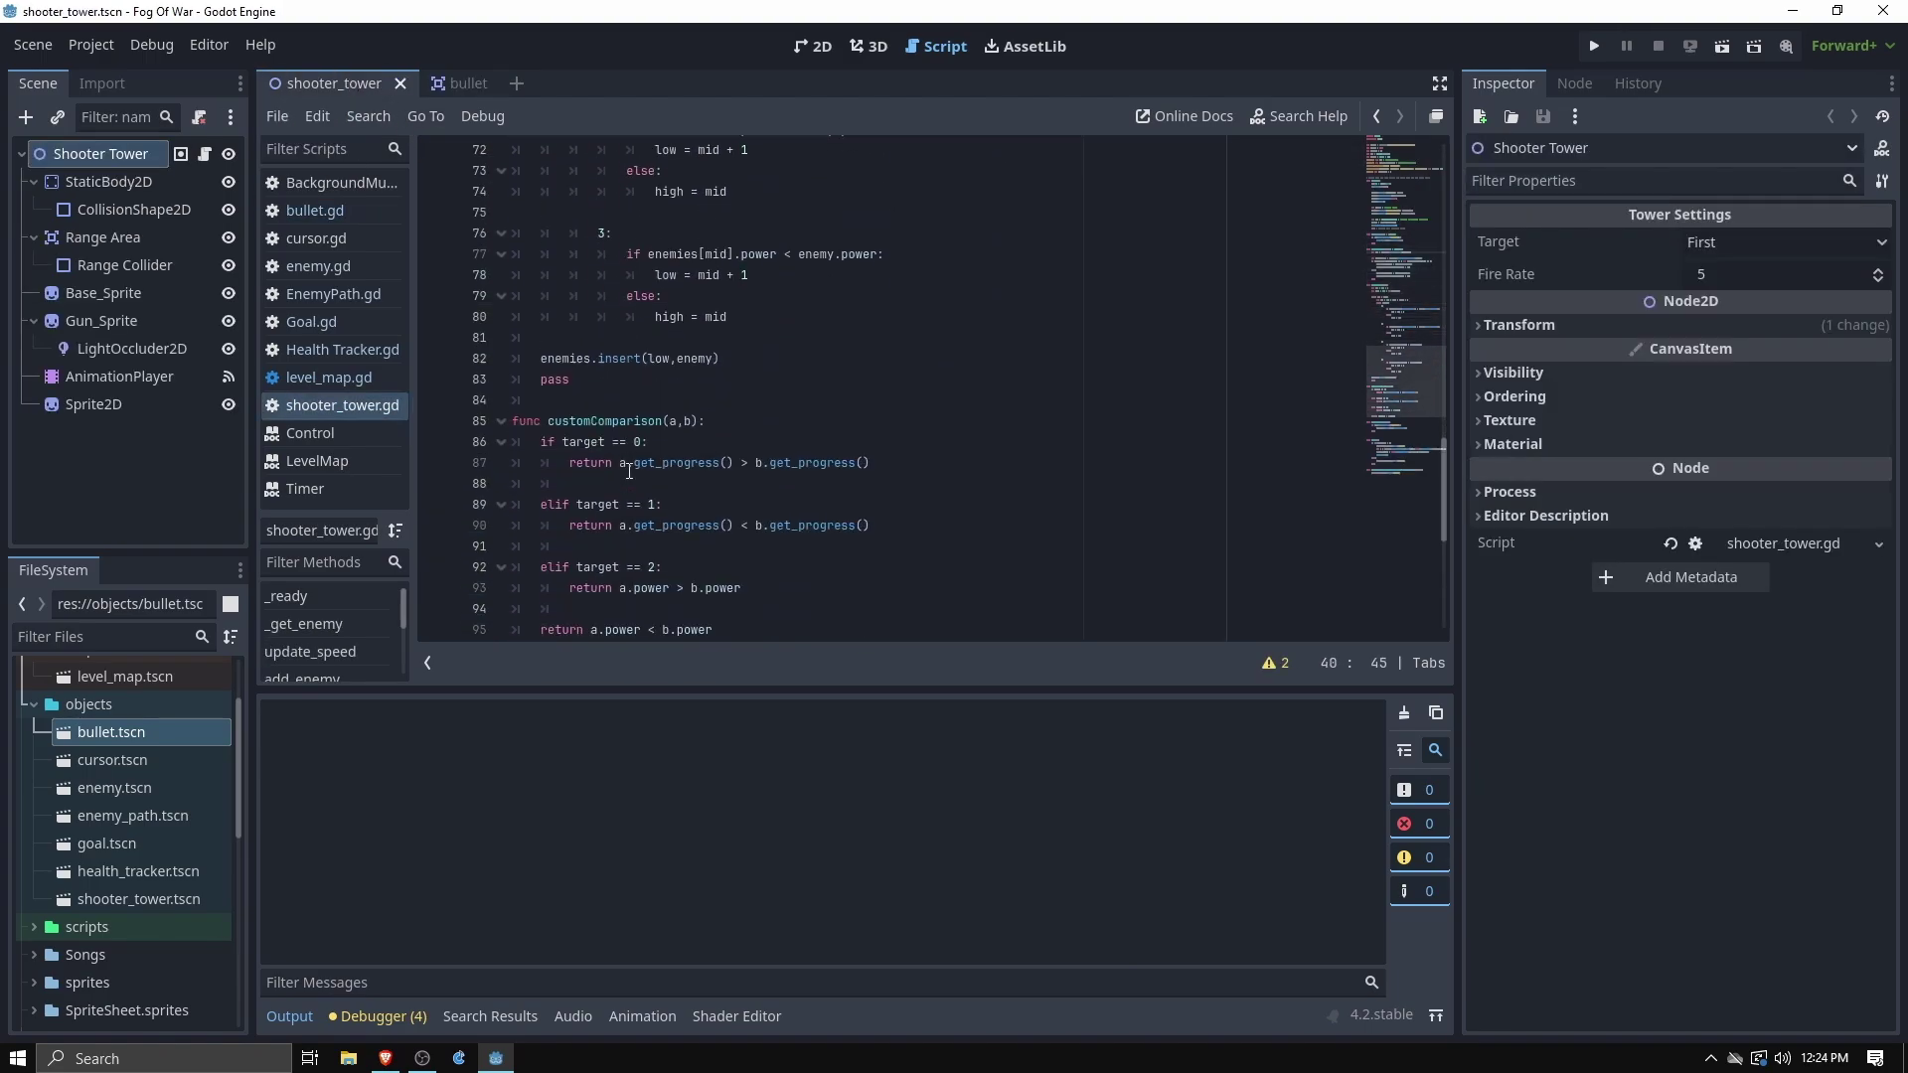
scroll(610, 458, "down", 1)
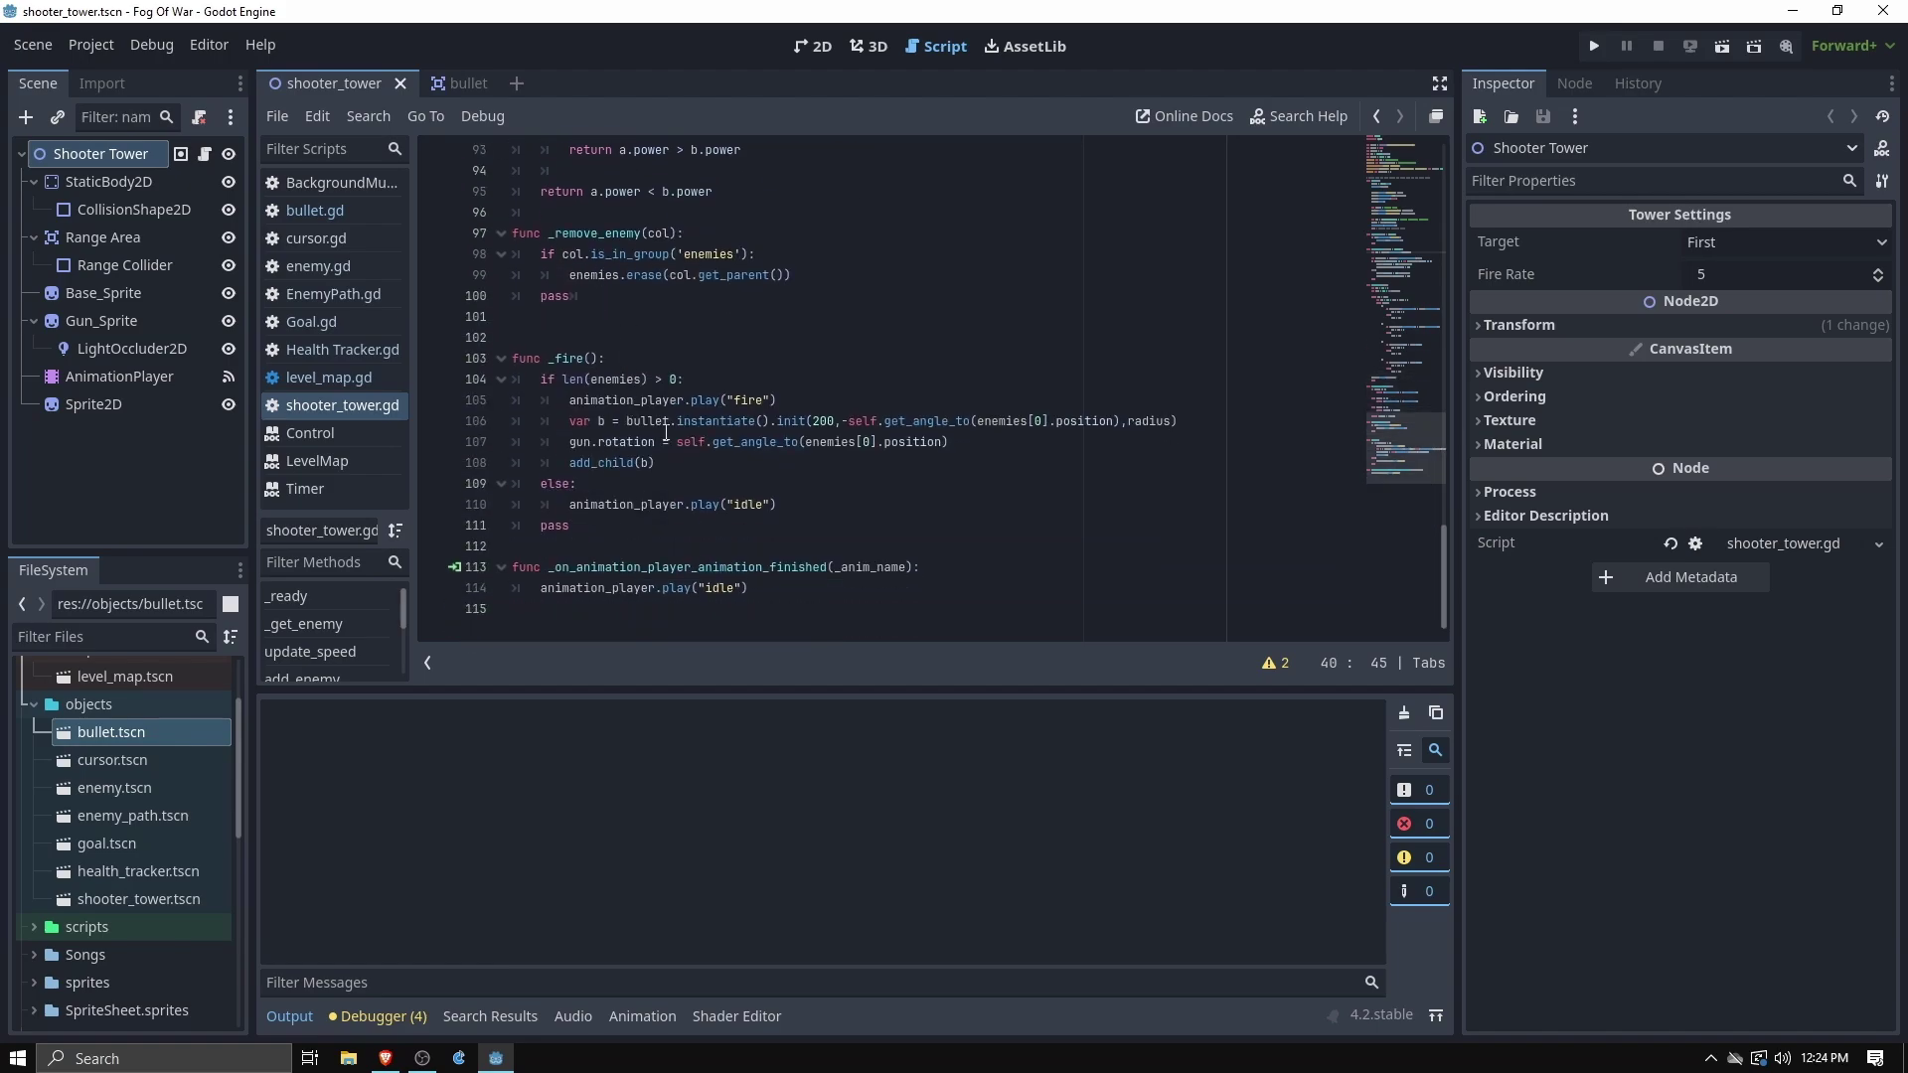
double_click(1145, 424)
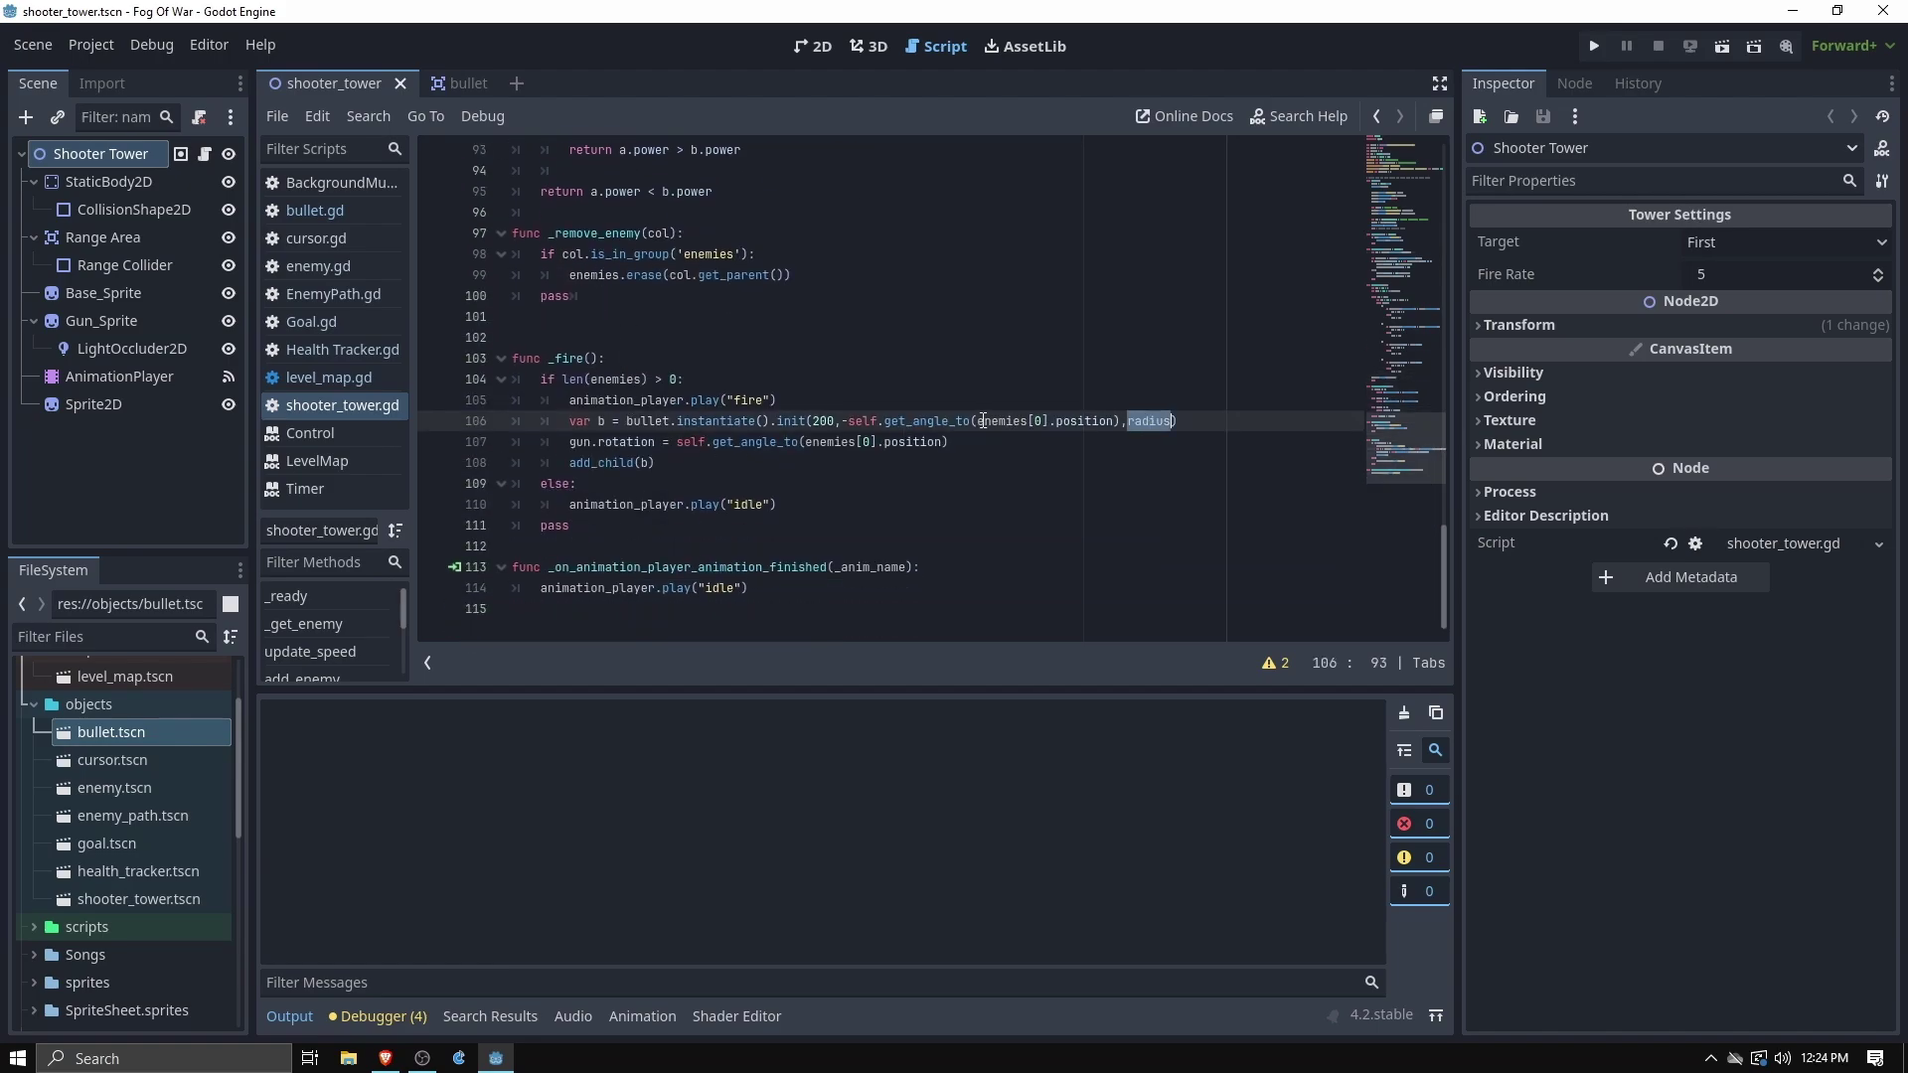
double_click(928, 422)
double_click(824, 422)
Go back to the bullet script and examine how init stores its arguments and _process moves the bullet
left_click(455, 84)
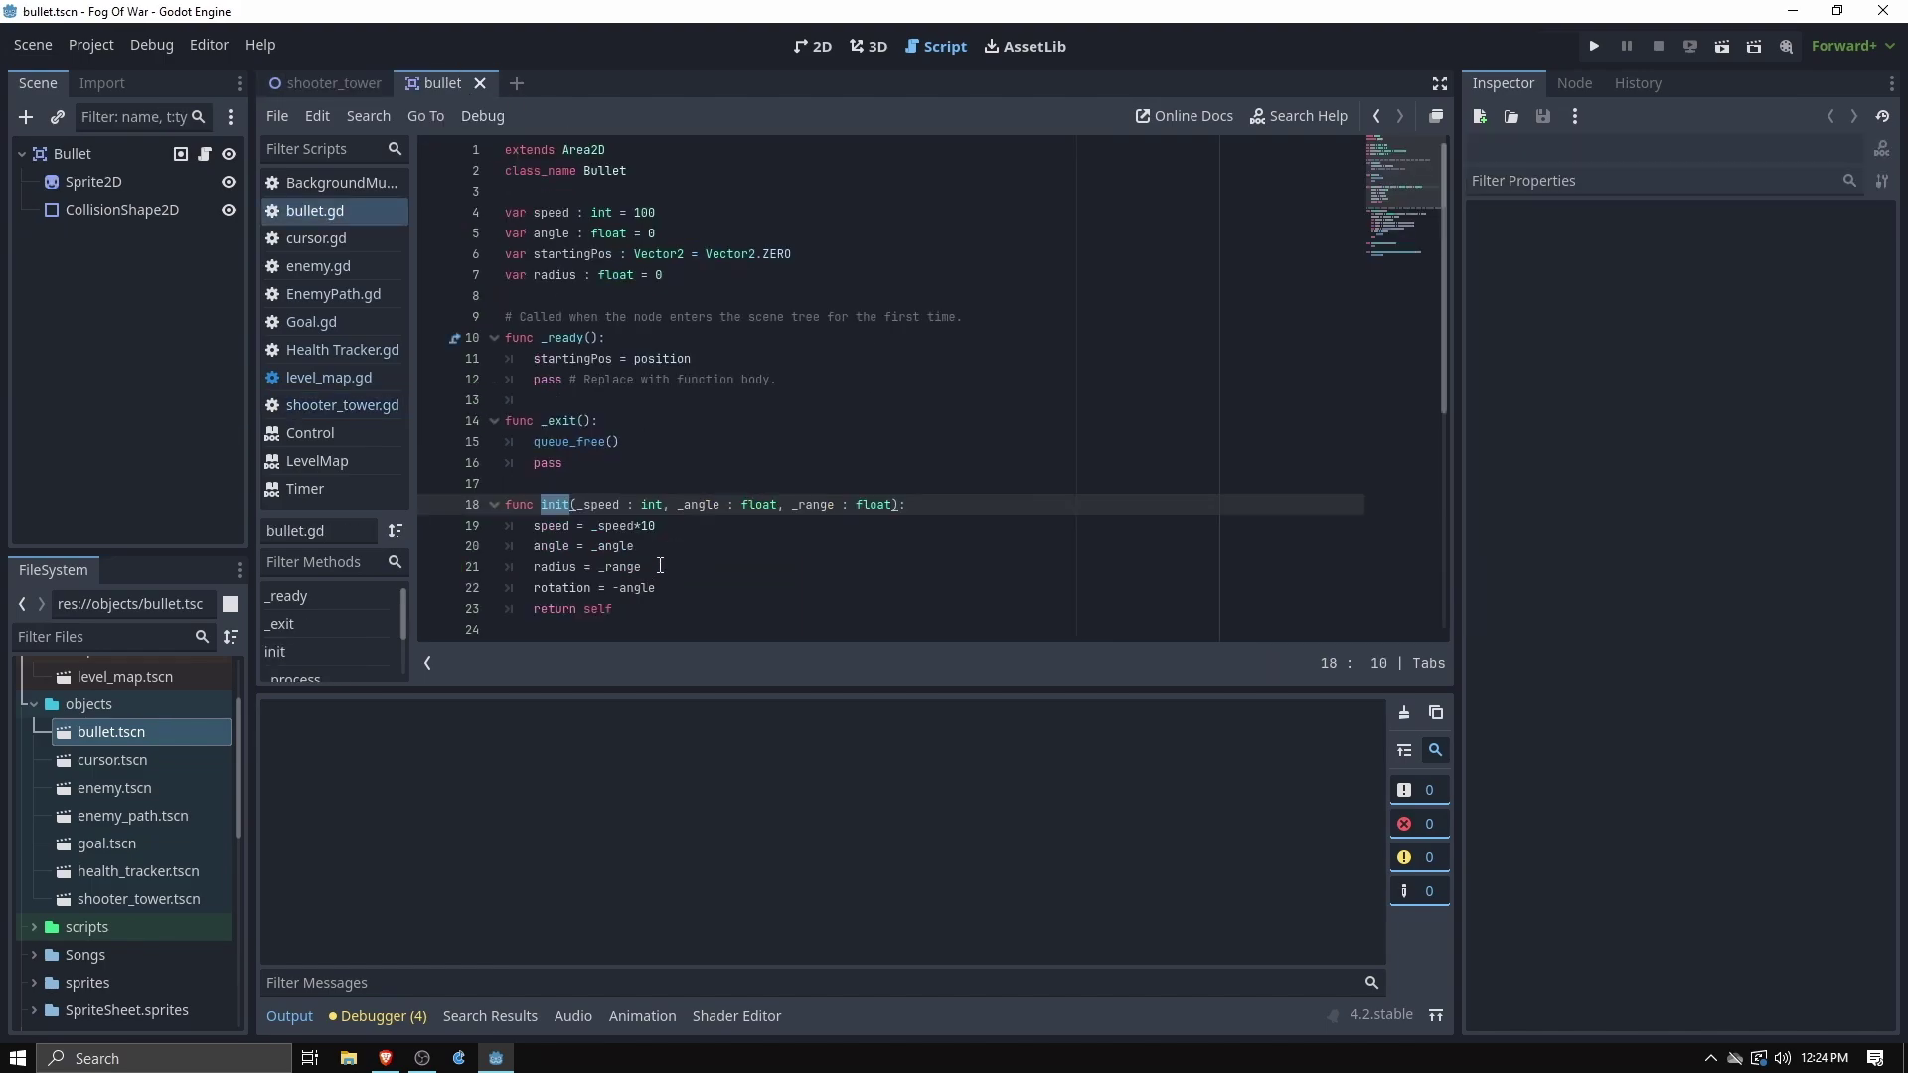
scroll(660, 565, "down", 2)
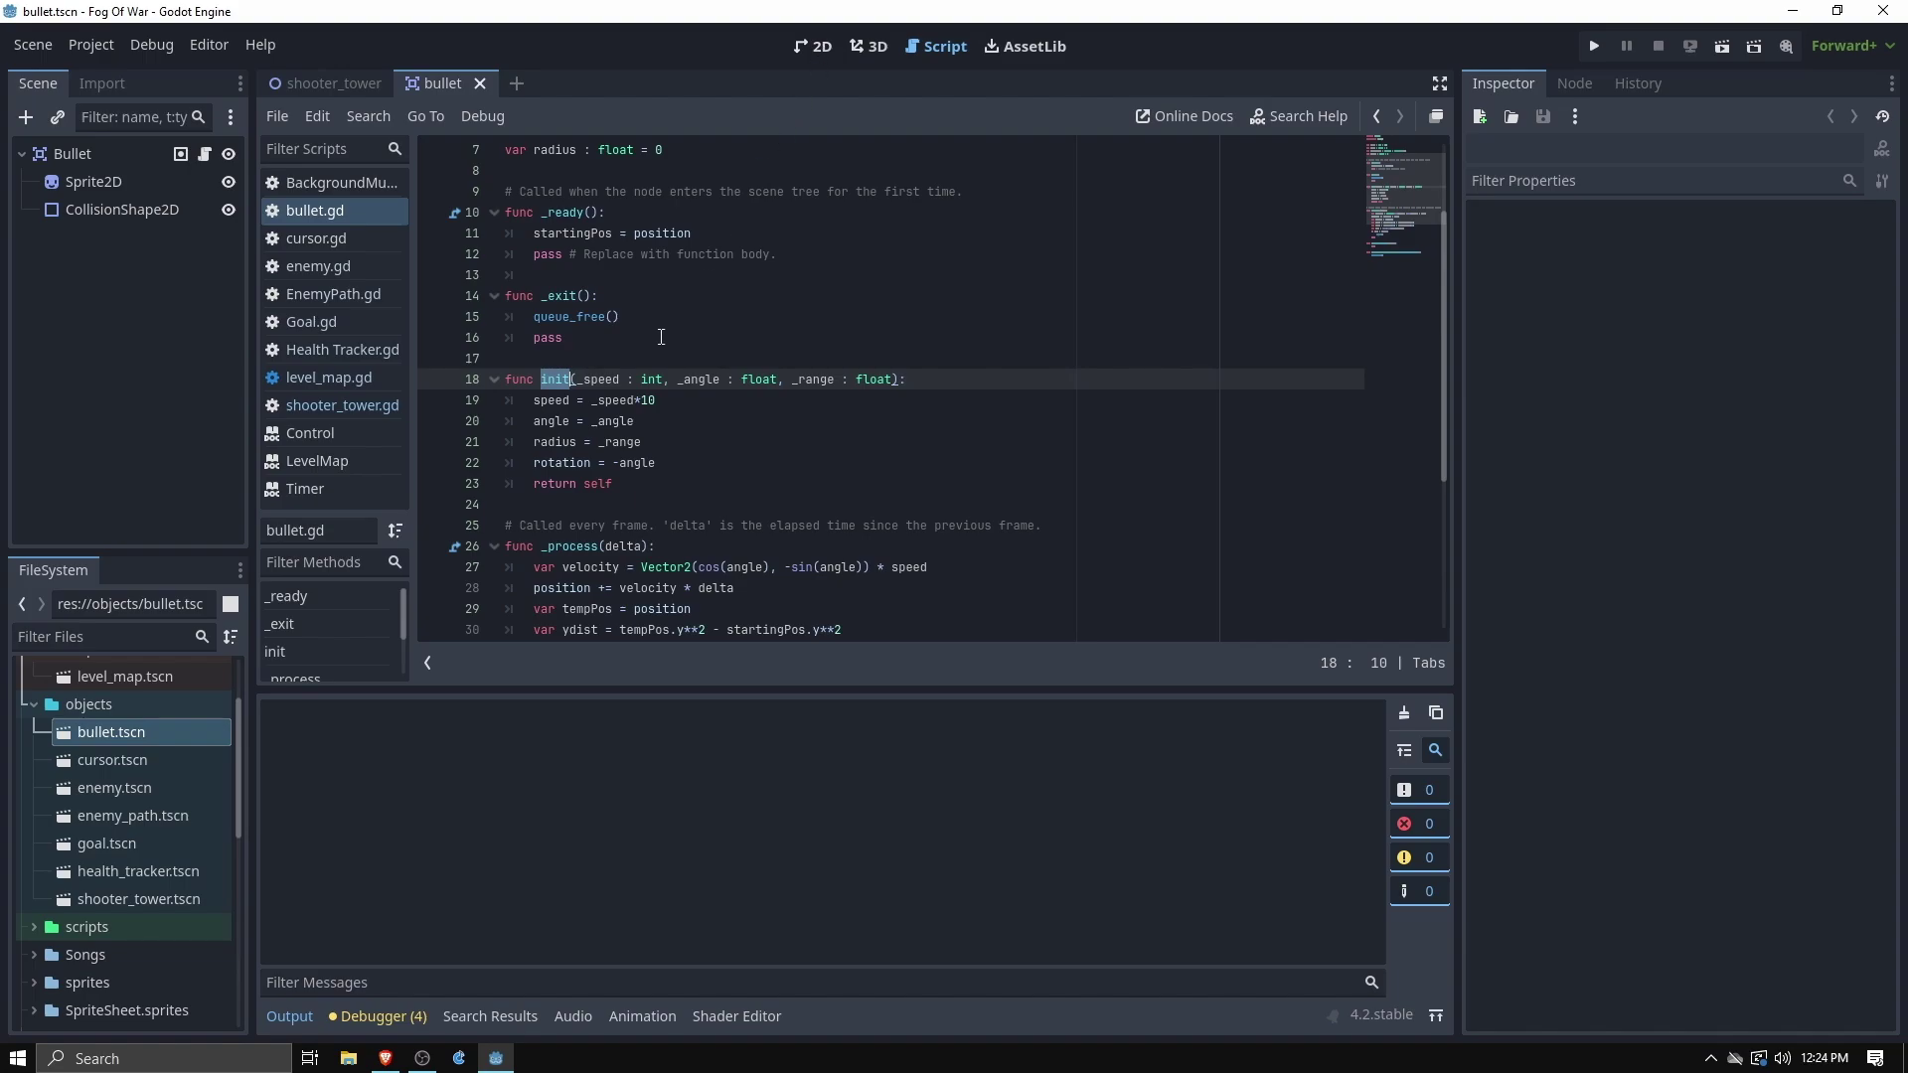
Review the rest of the bullet script, covering the distance check in _process, the screen-exit handler and the _exit function
scroll(662, 397, "down", 4)
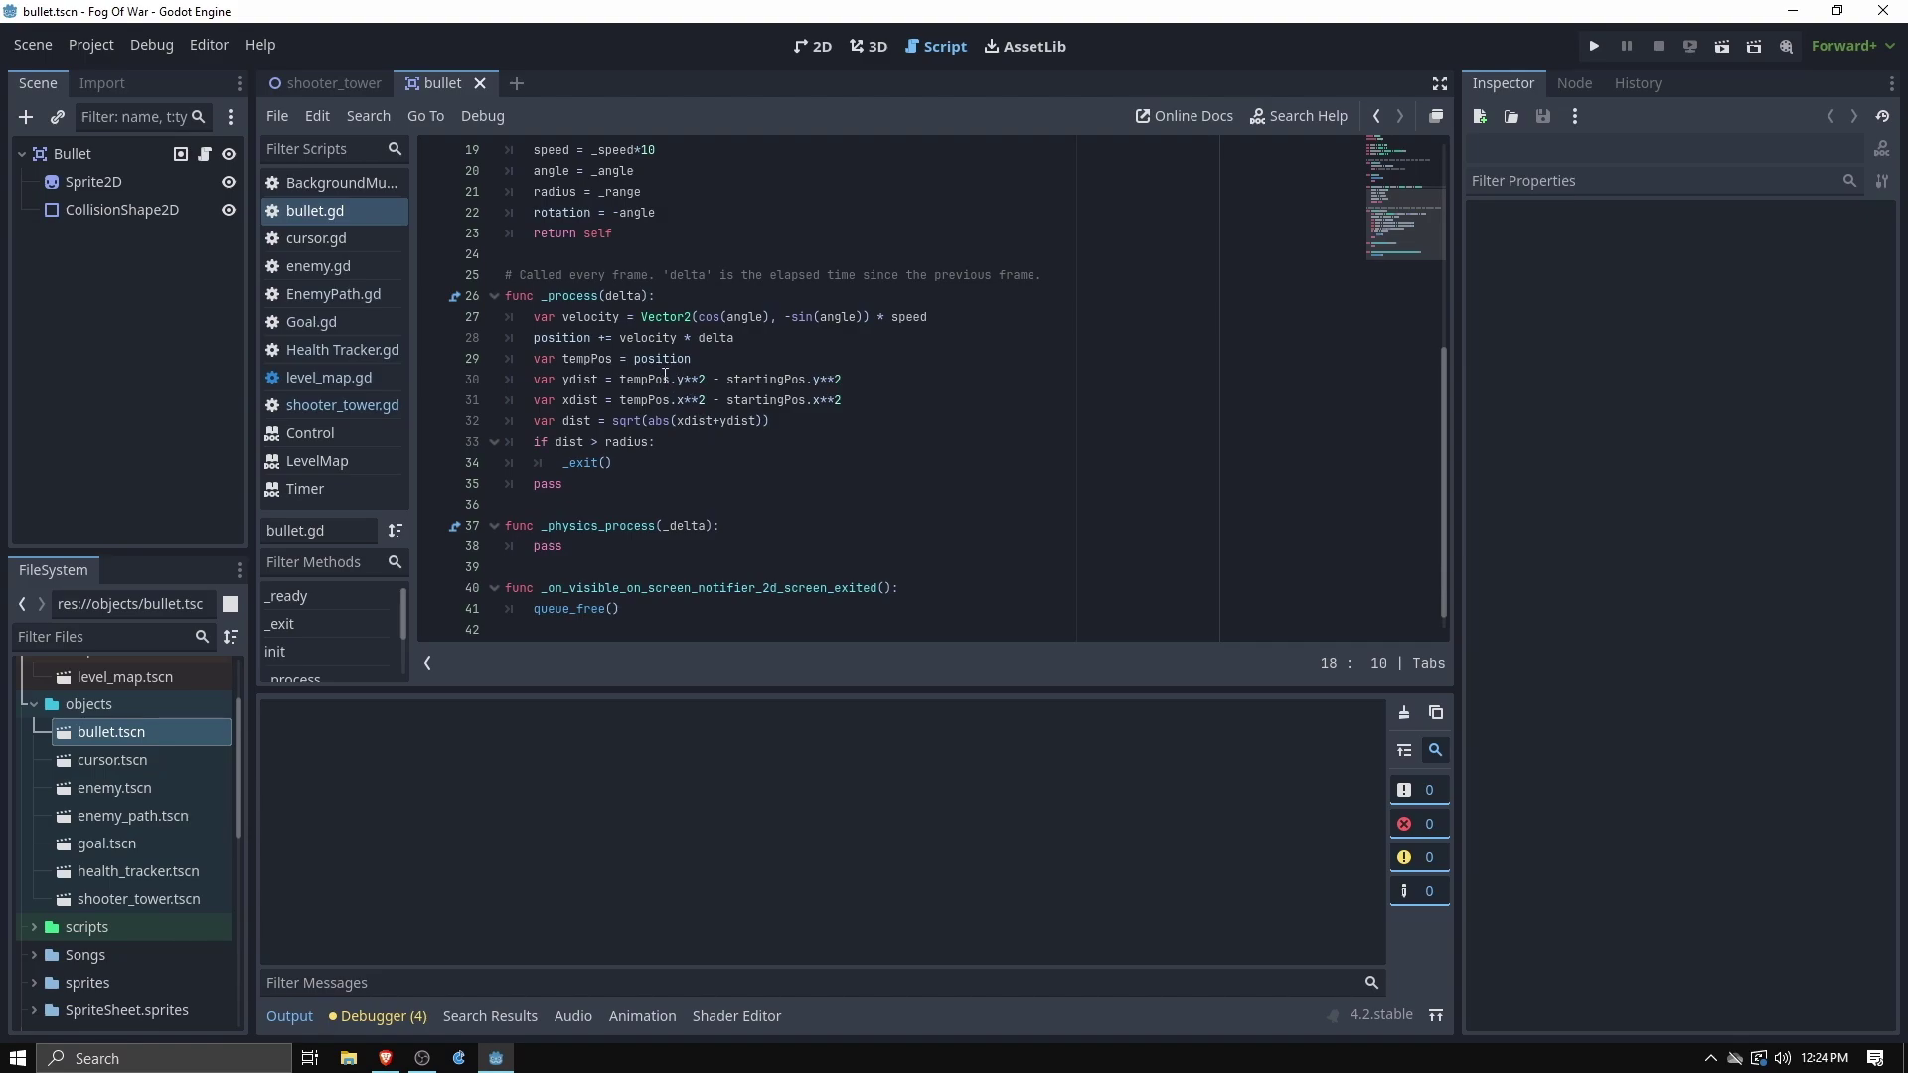
scroll(695, 397, "up", 1)
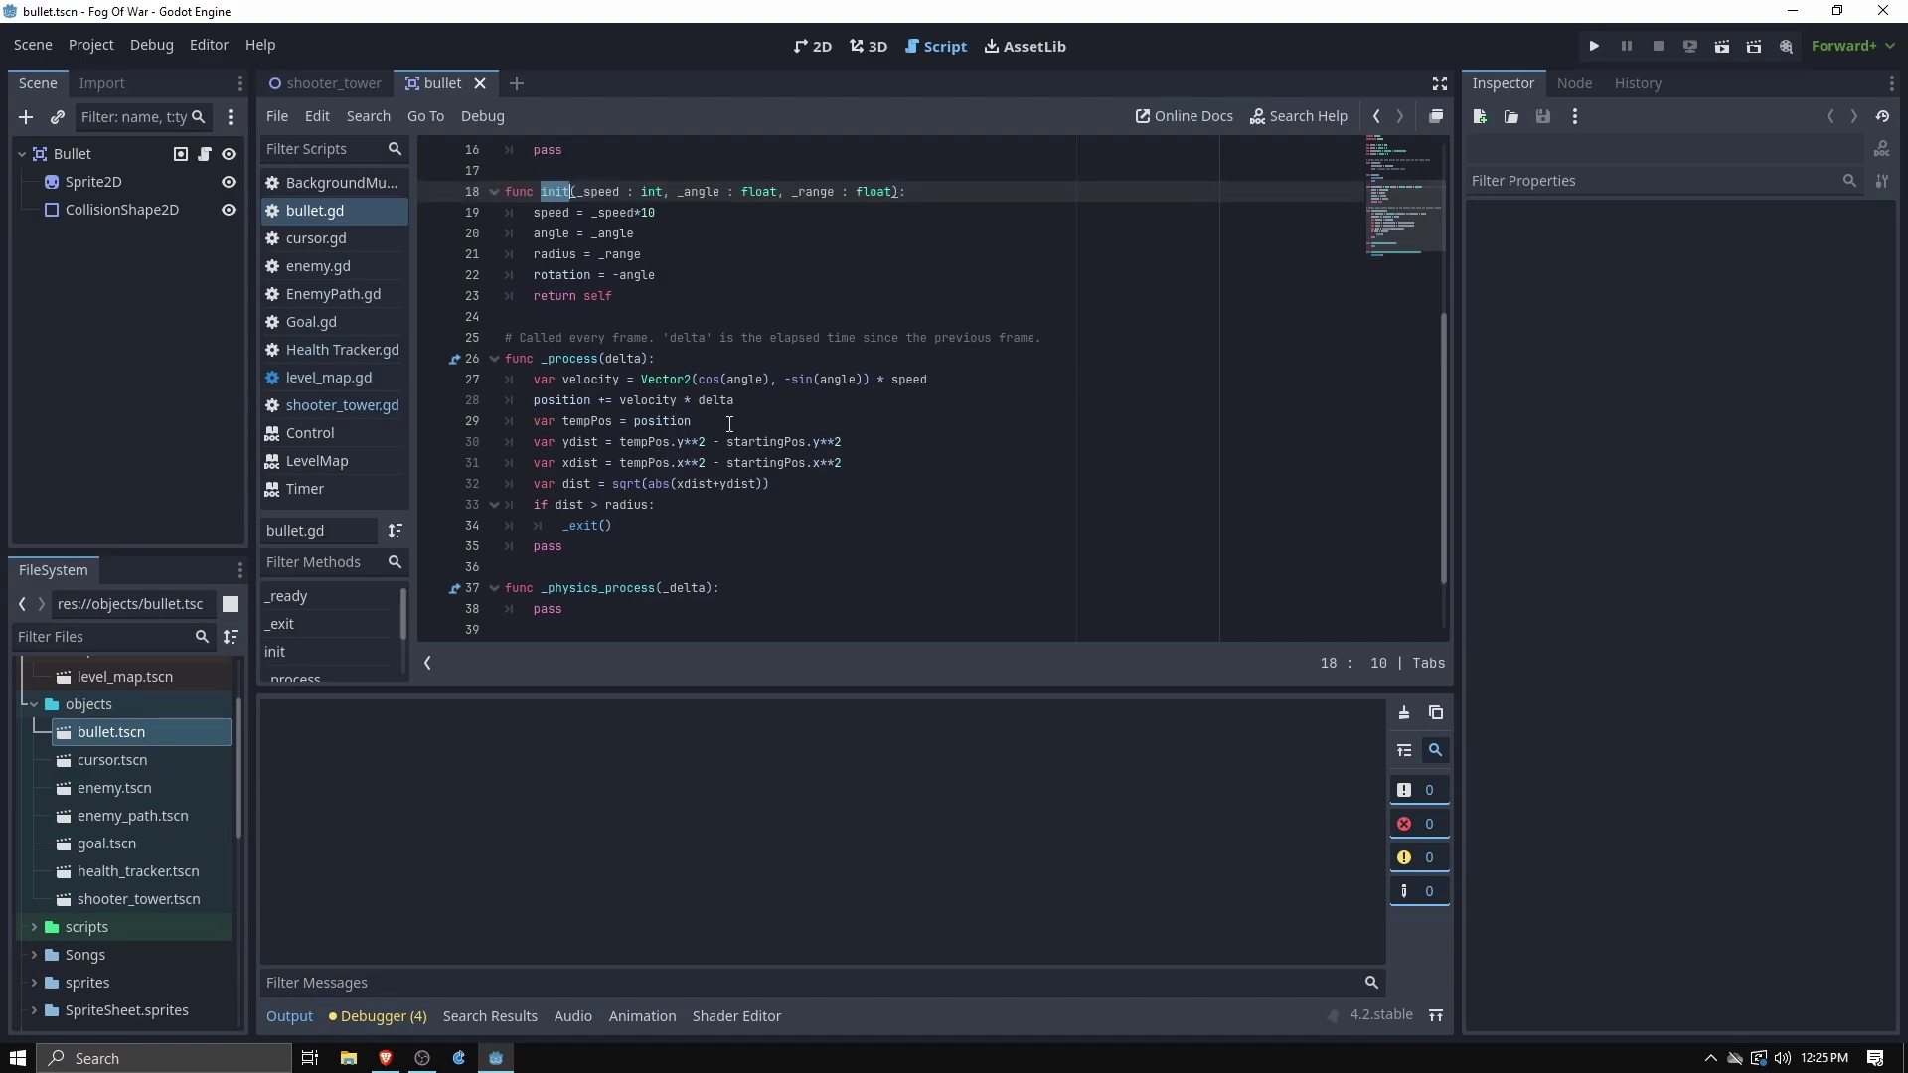
scroll(653, 460, "down", 2)
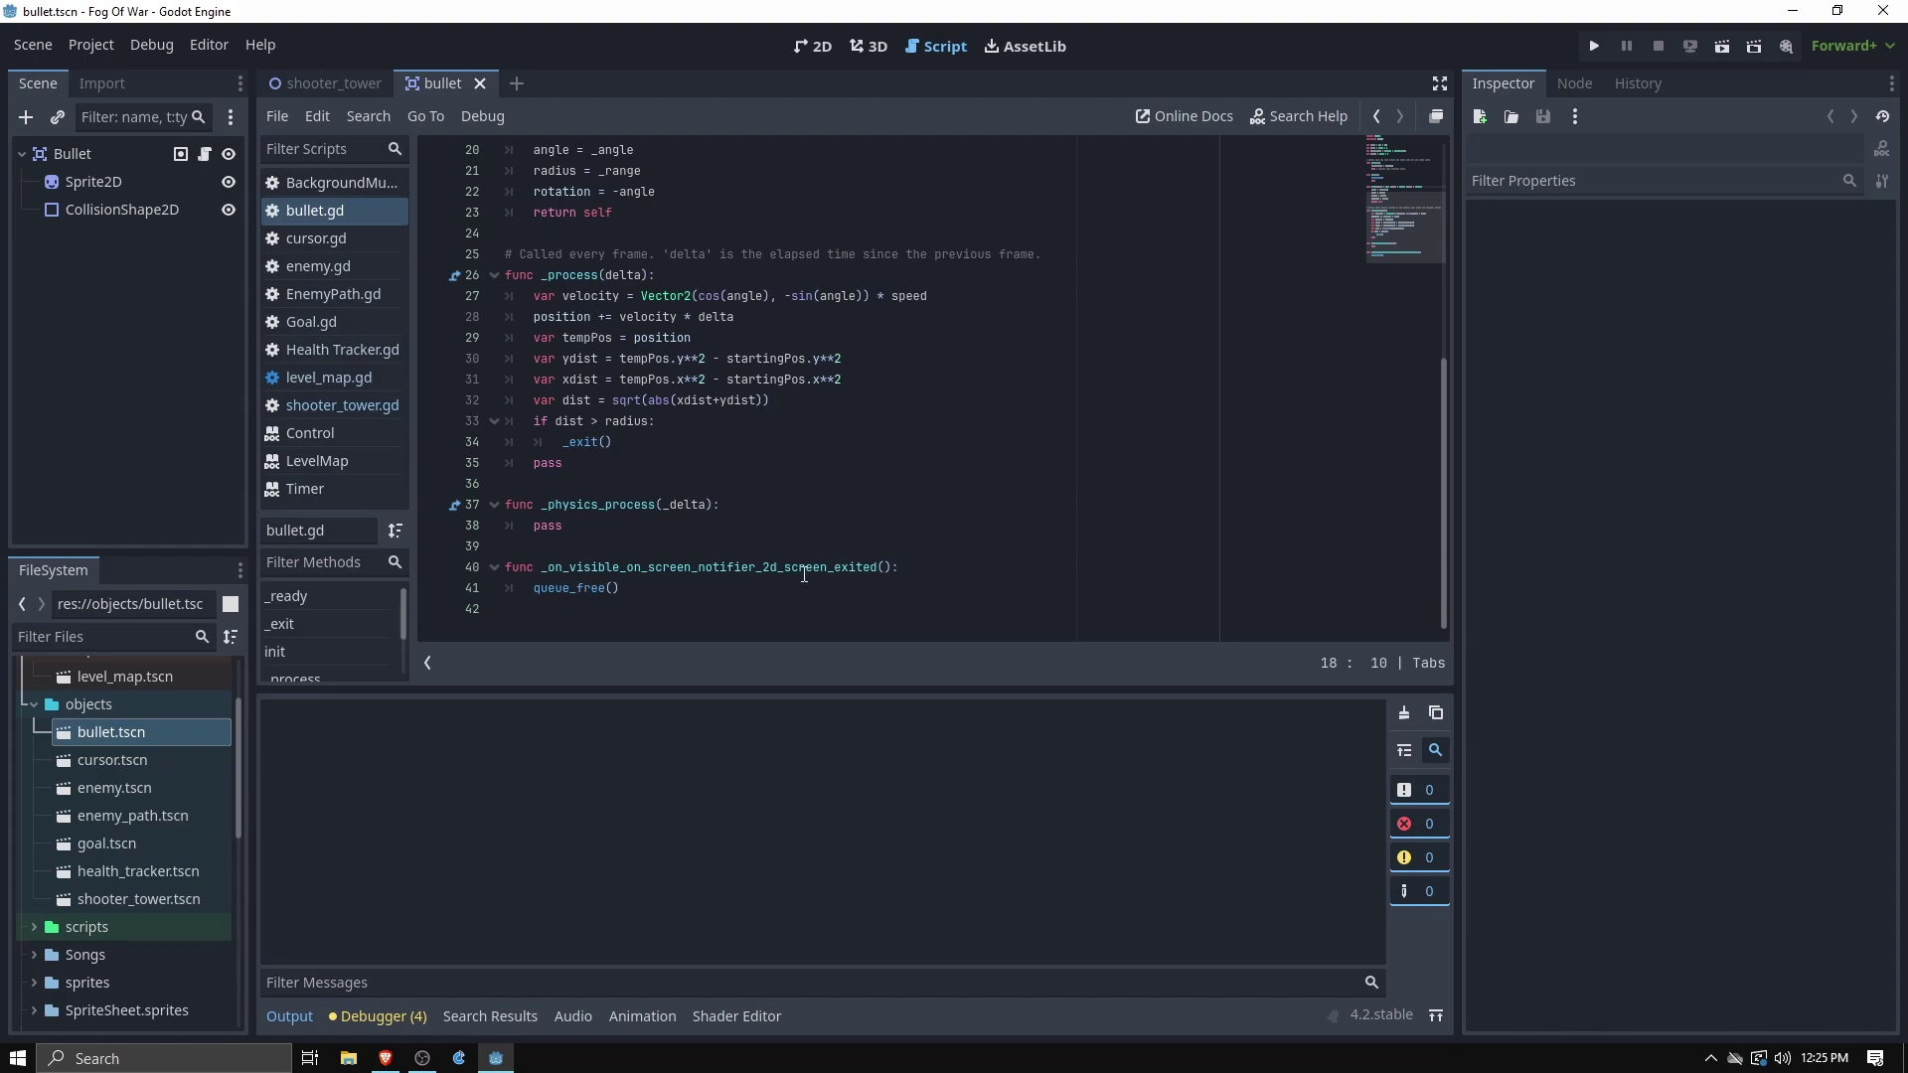
scroll(696, 571, "up", 4)
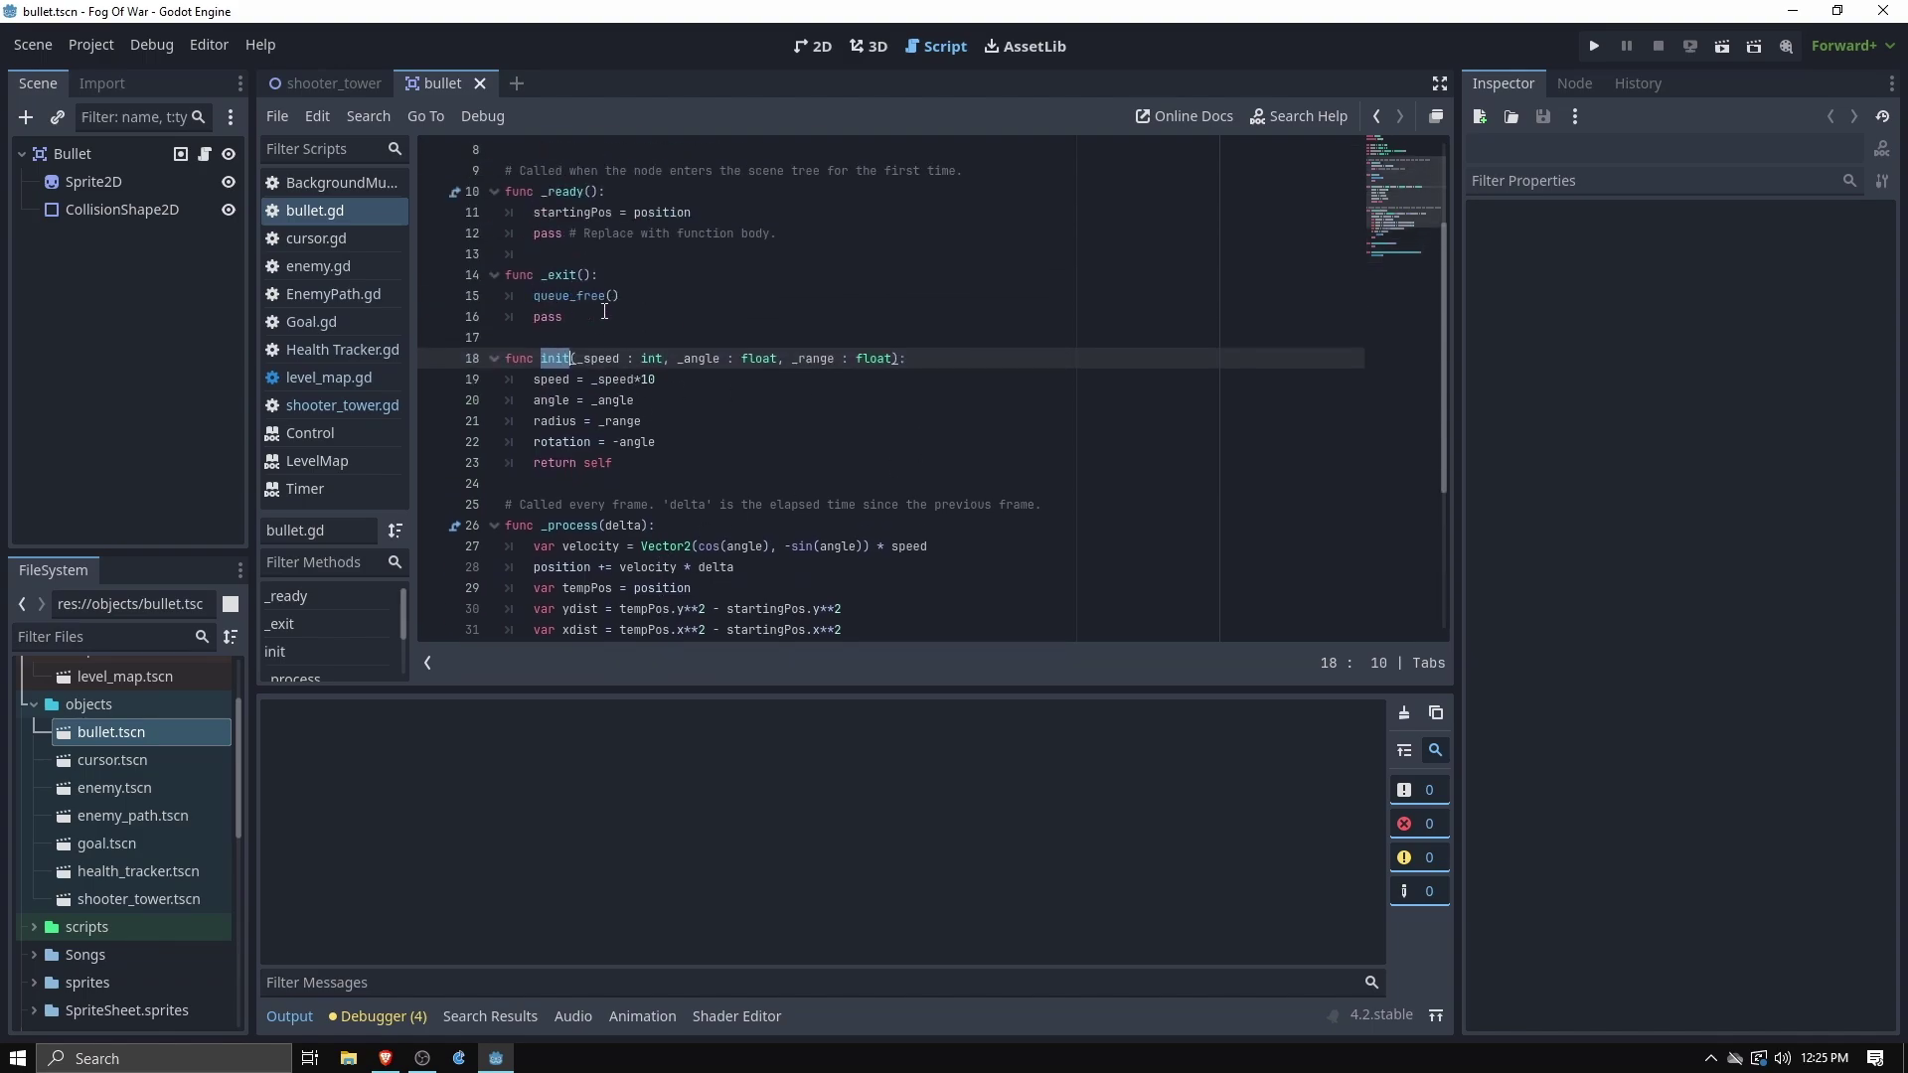
scroll(659, 311, "up", 3)
Open the enemy.tscn scene in the 2D view and toggle its CollisionShape2D's visibility off and on to point it out
left_click(813, 46)
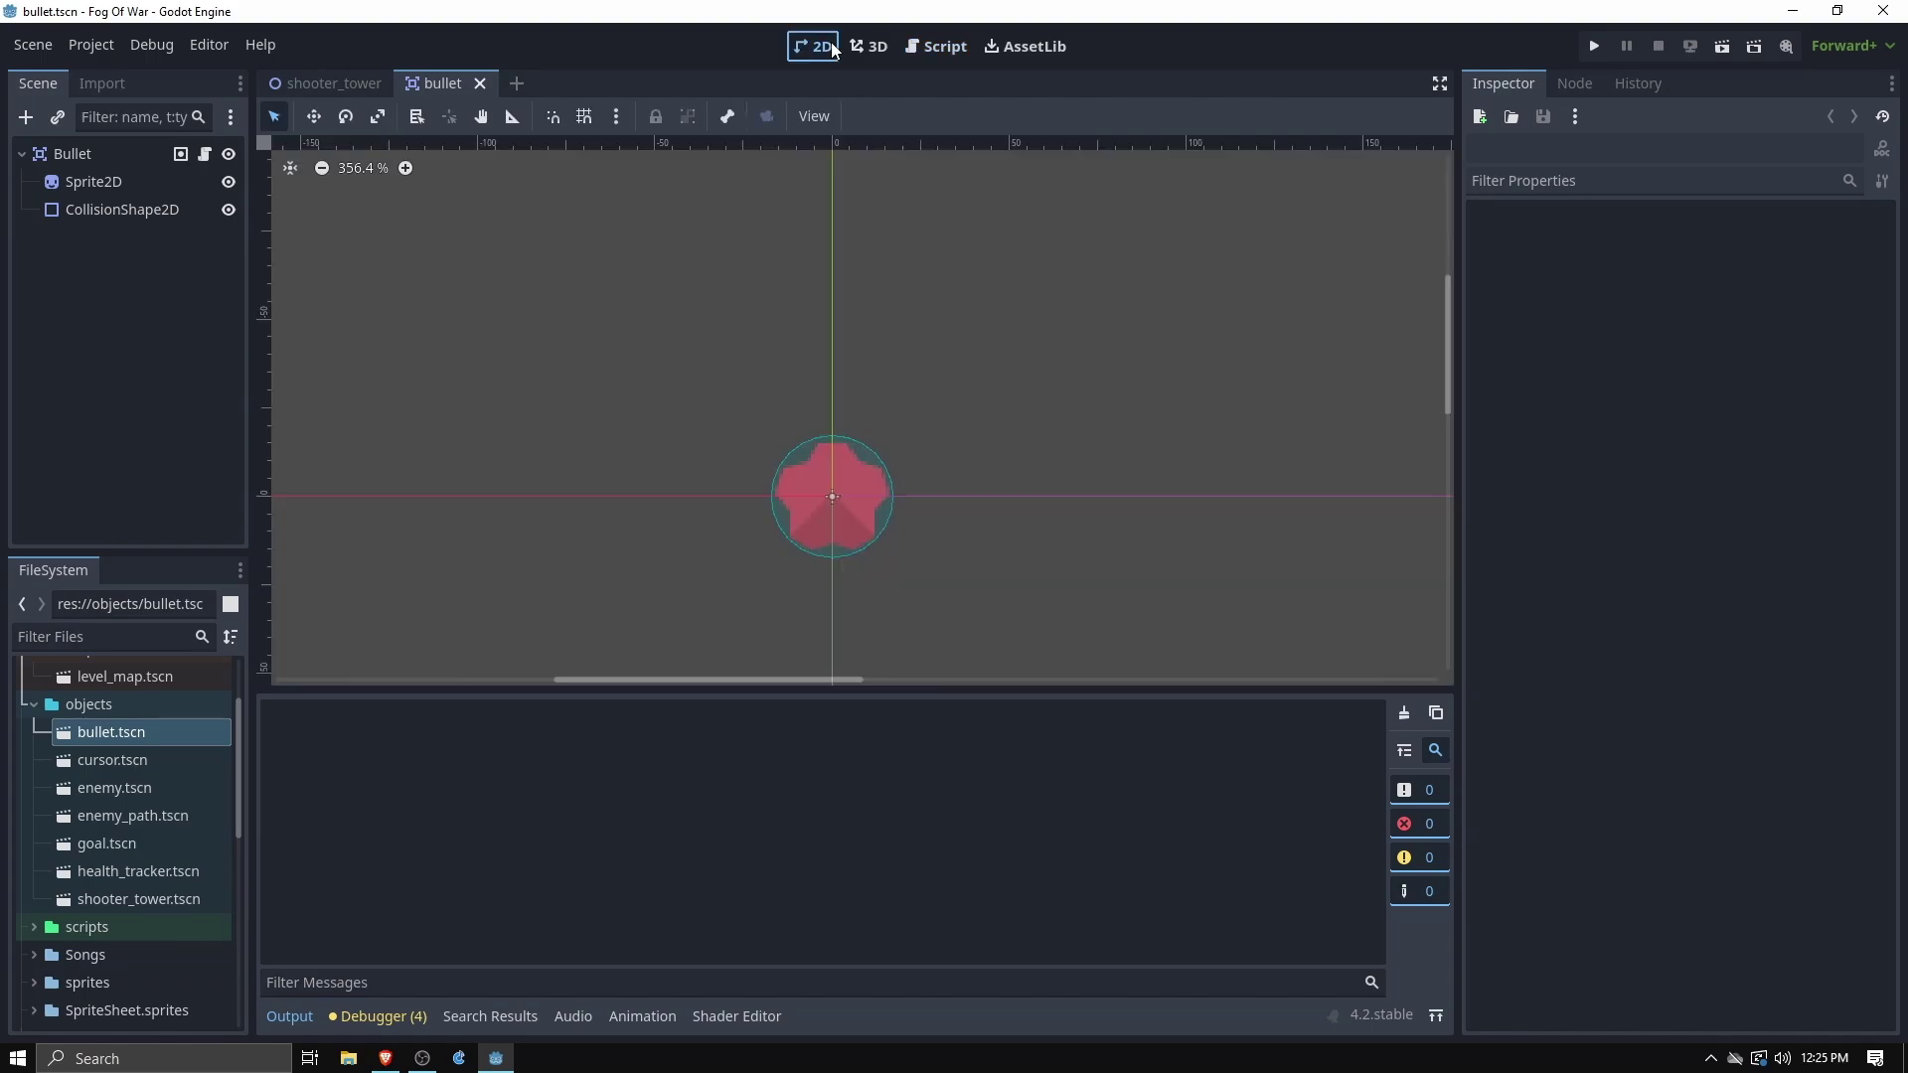
double_click(131, 790)
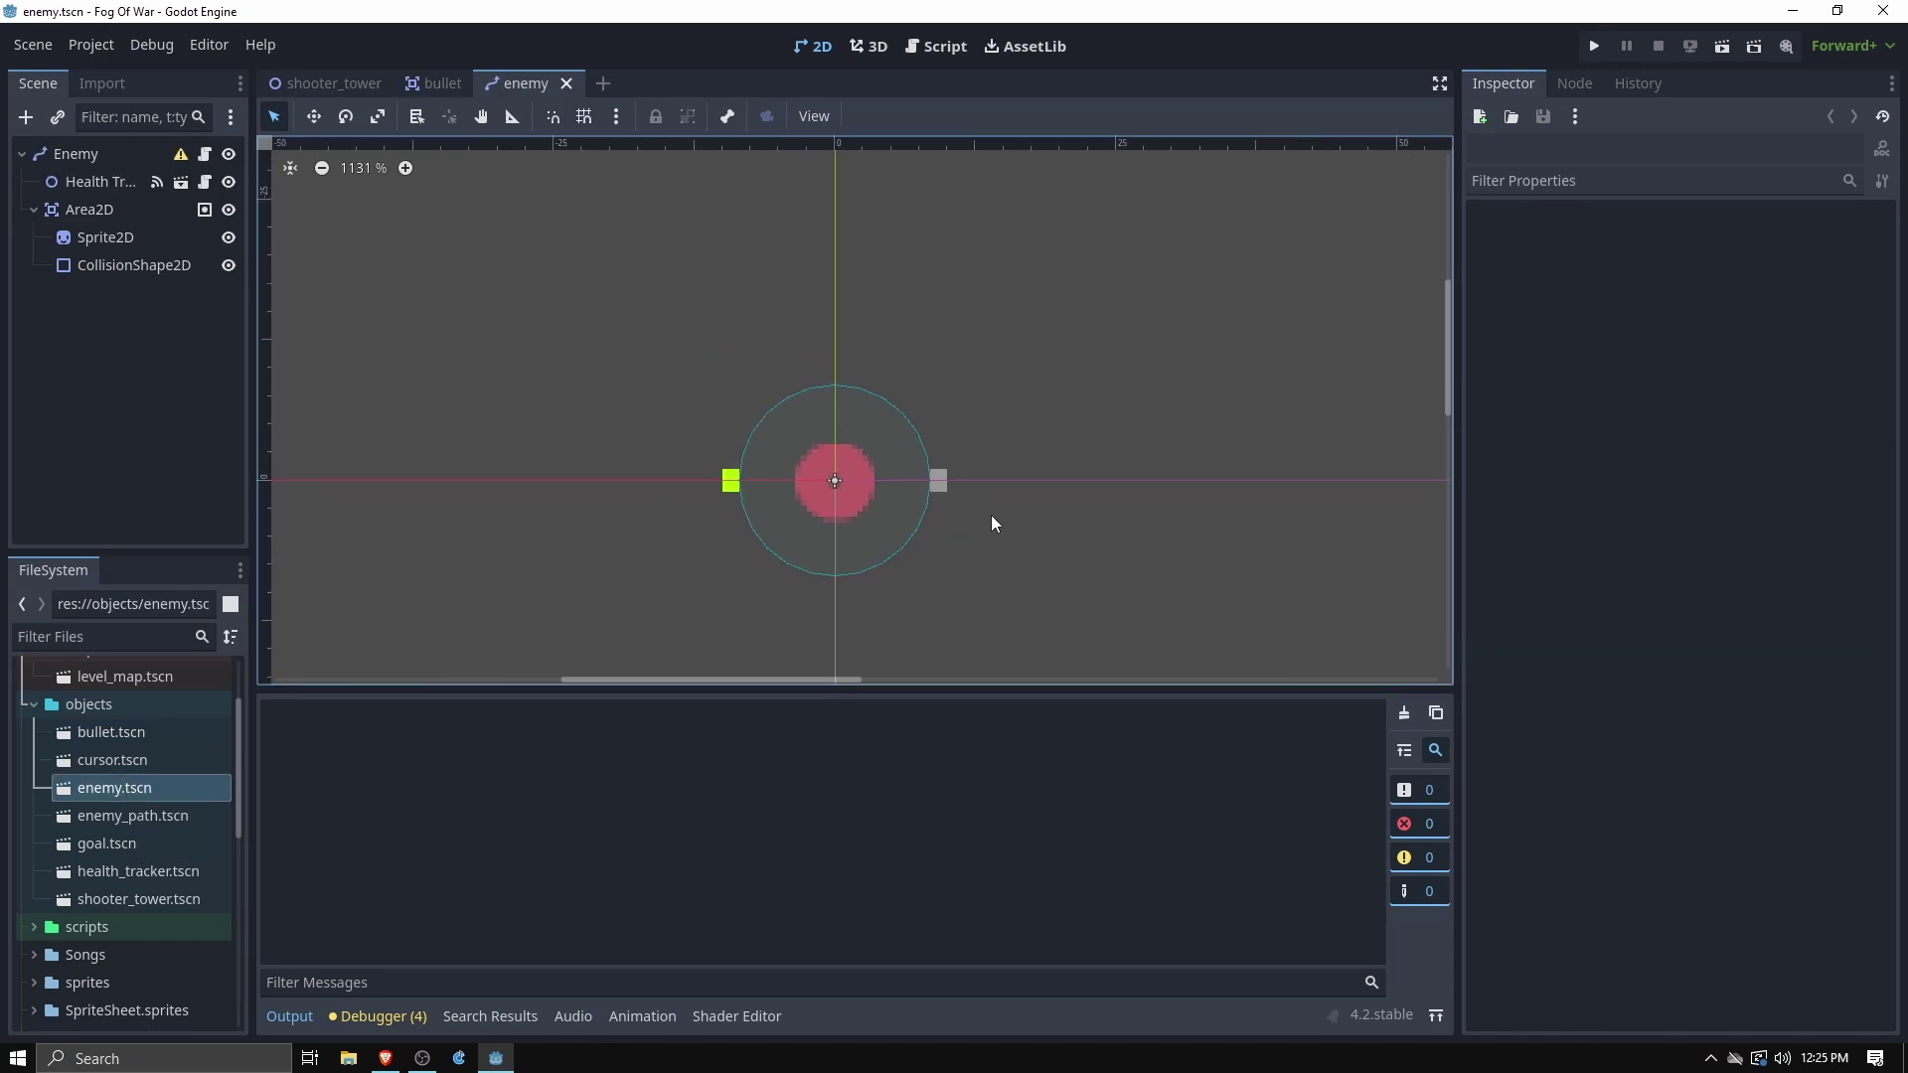
scroll(978, 511, "down", 1)
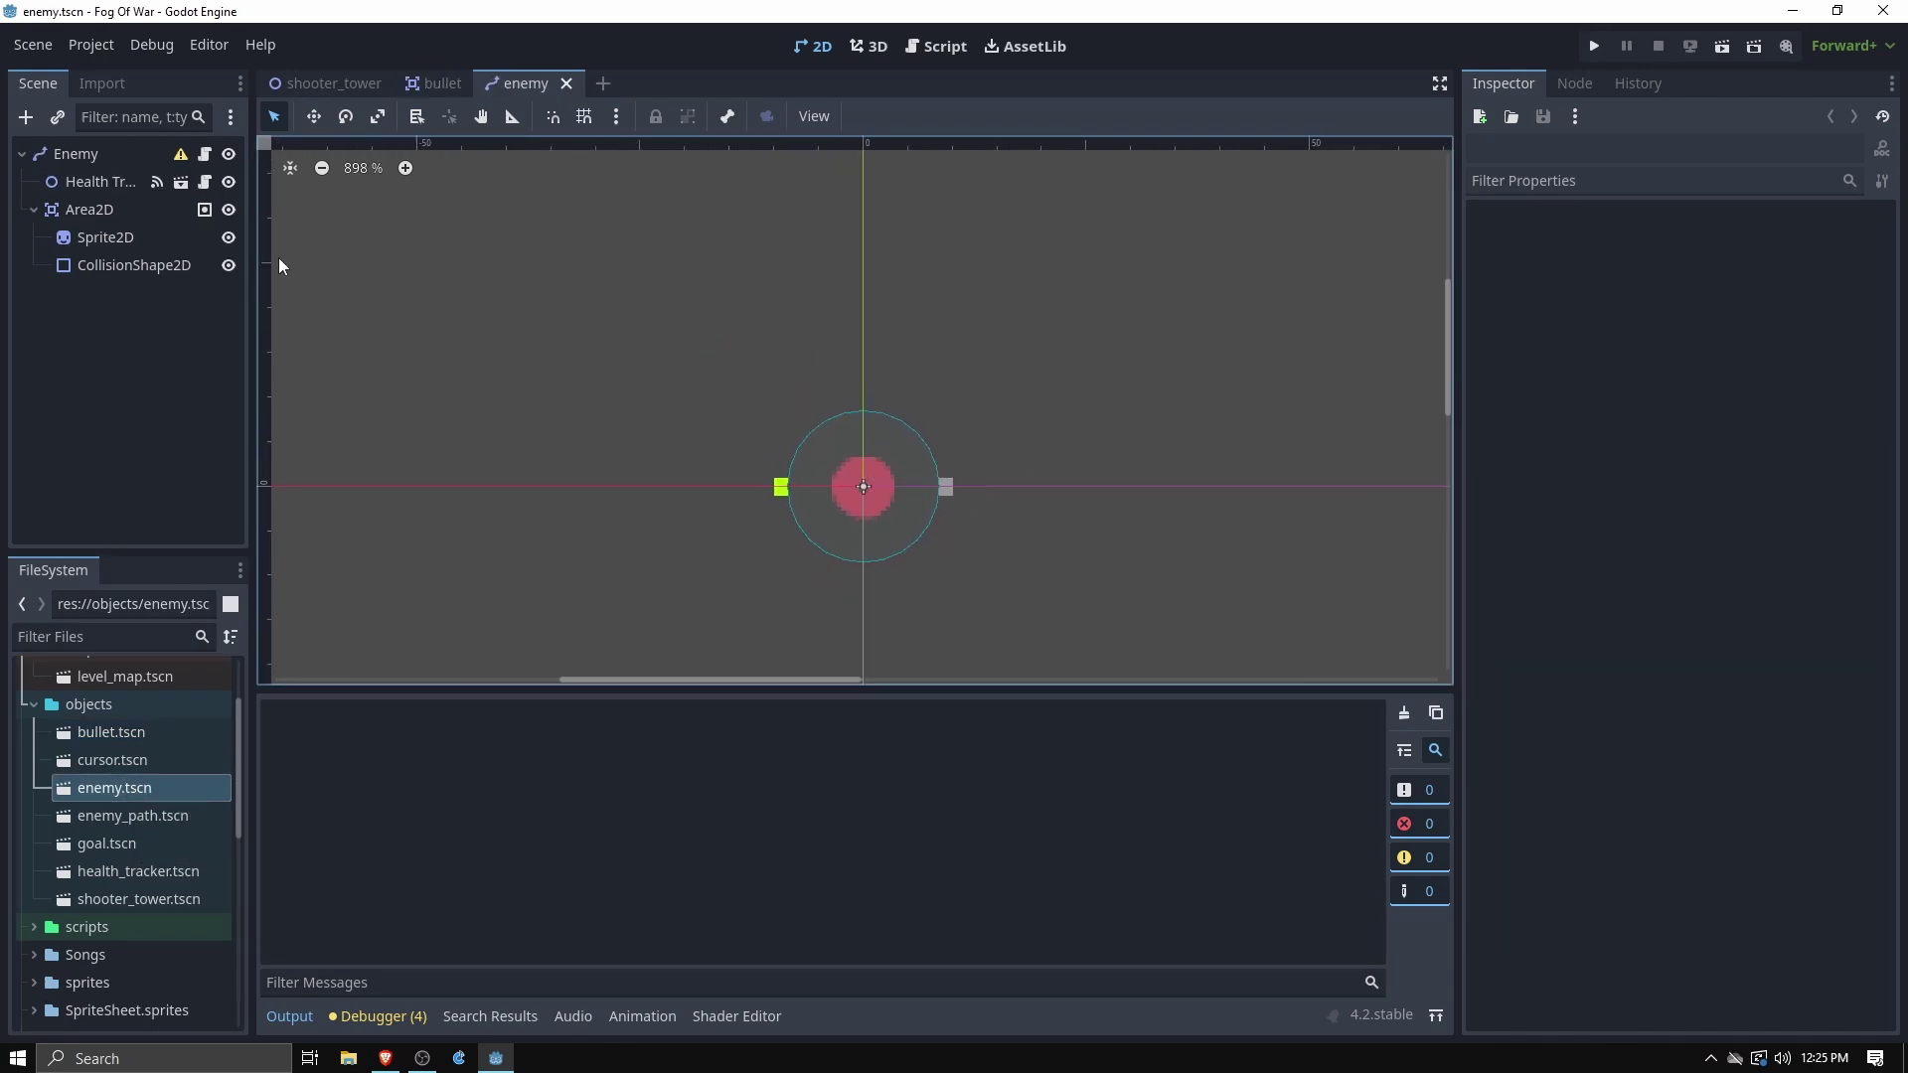
left_click(229, 266)
left_click(229, 265)
left_click(228, 265)
left_click(228, 265)
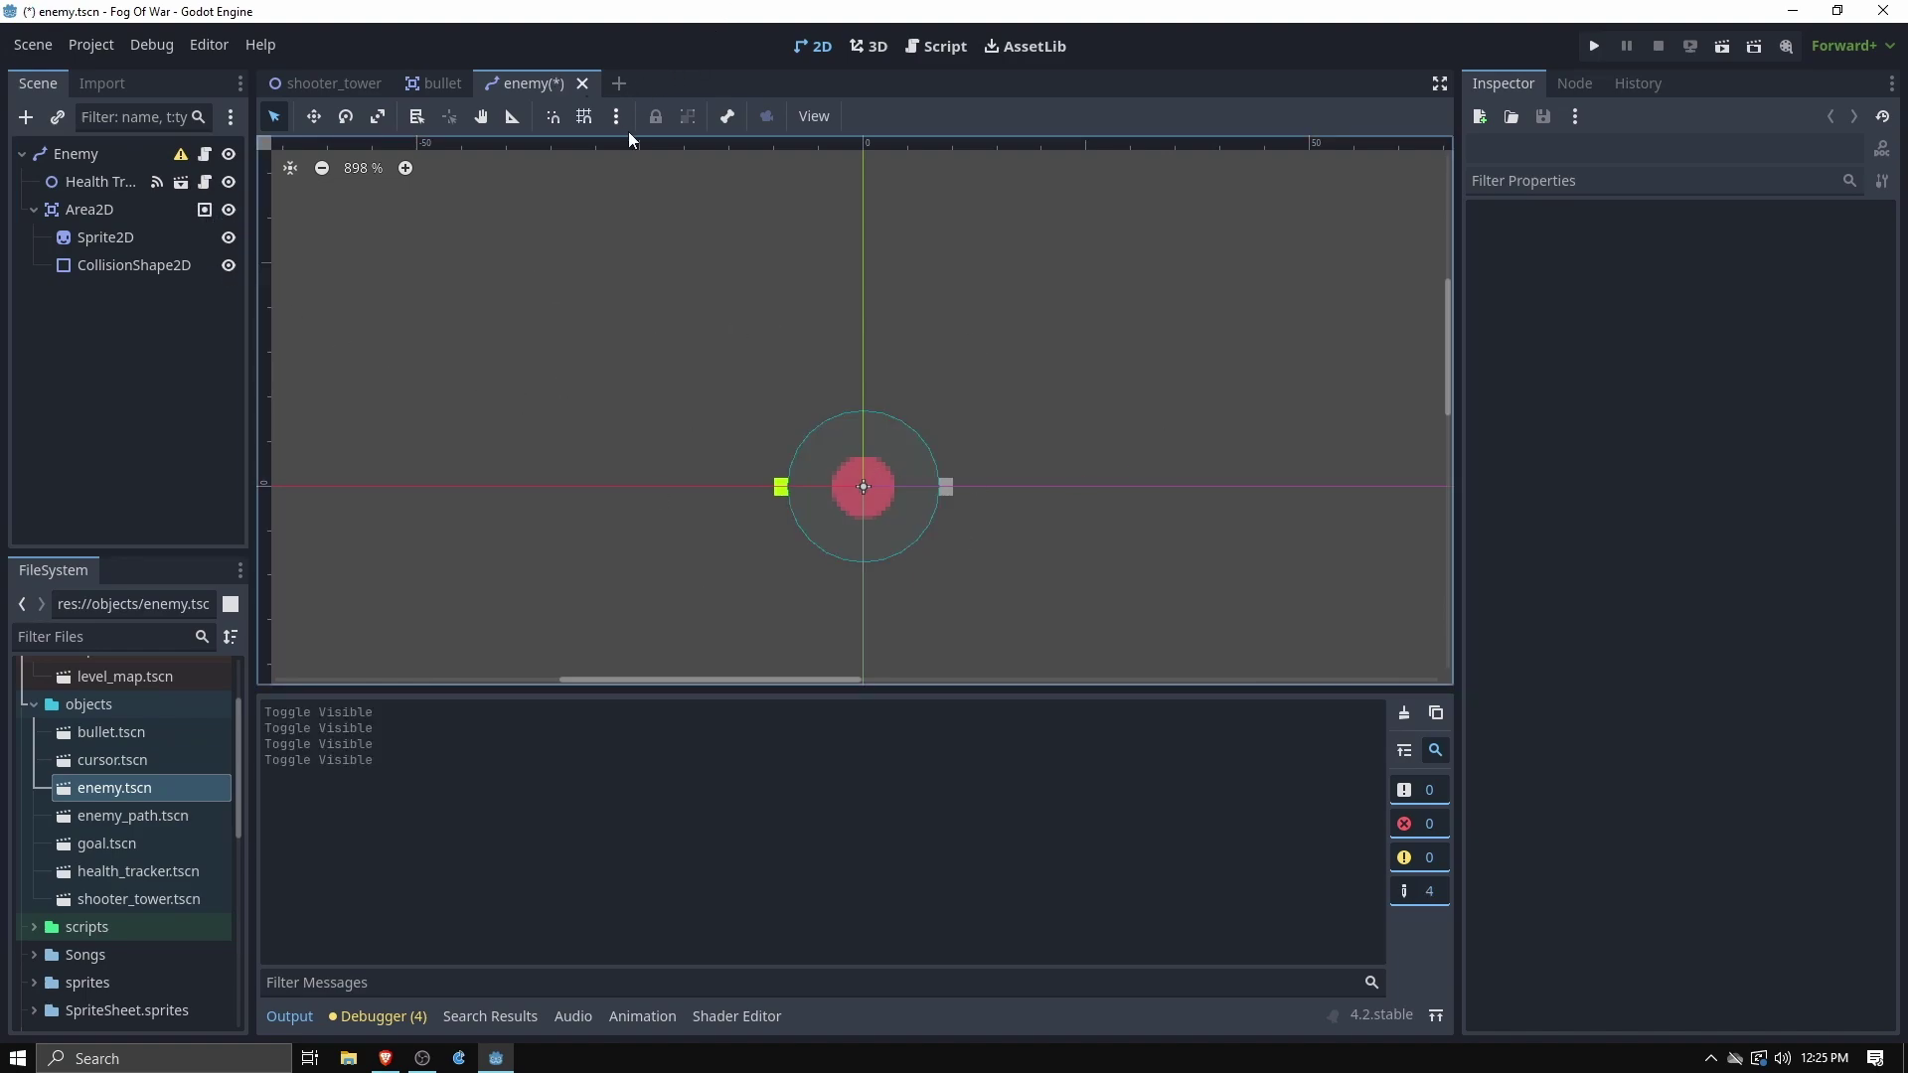
Select the Enemy root node and compare its script's exported variables with its properties, including the expanded Health Settings
double_click(84, 155)
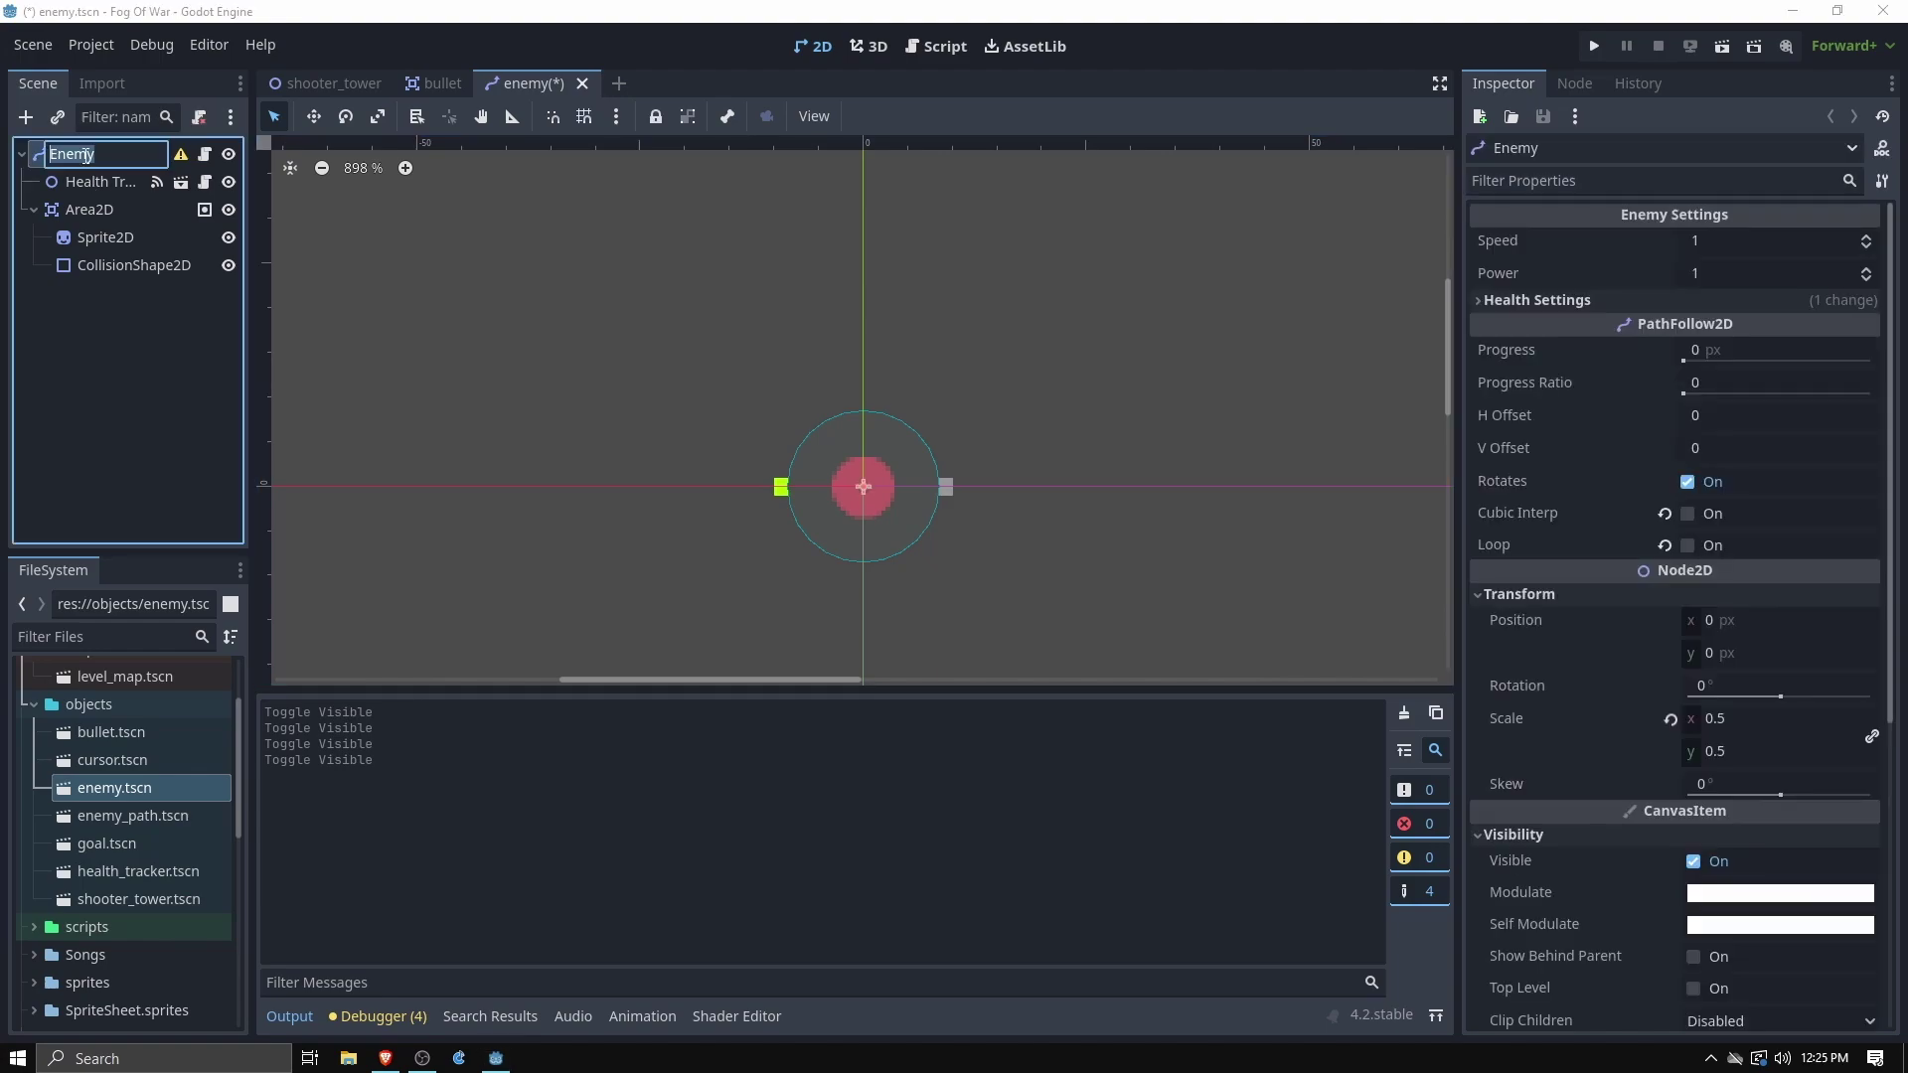
left_click(56, 149)
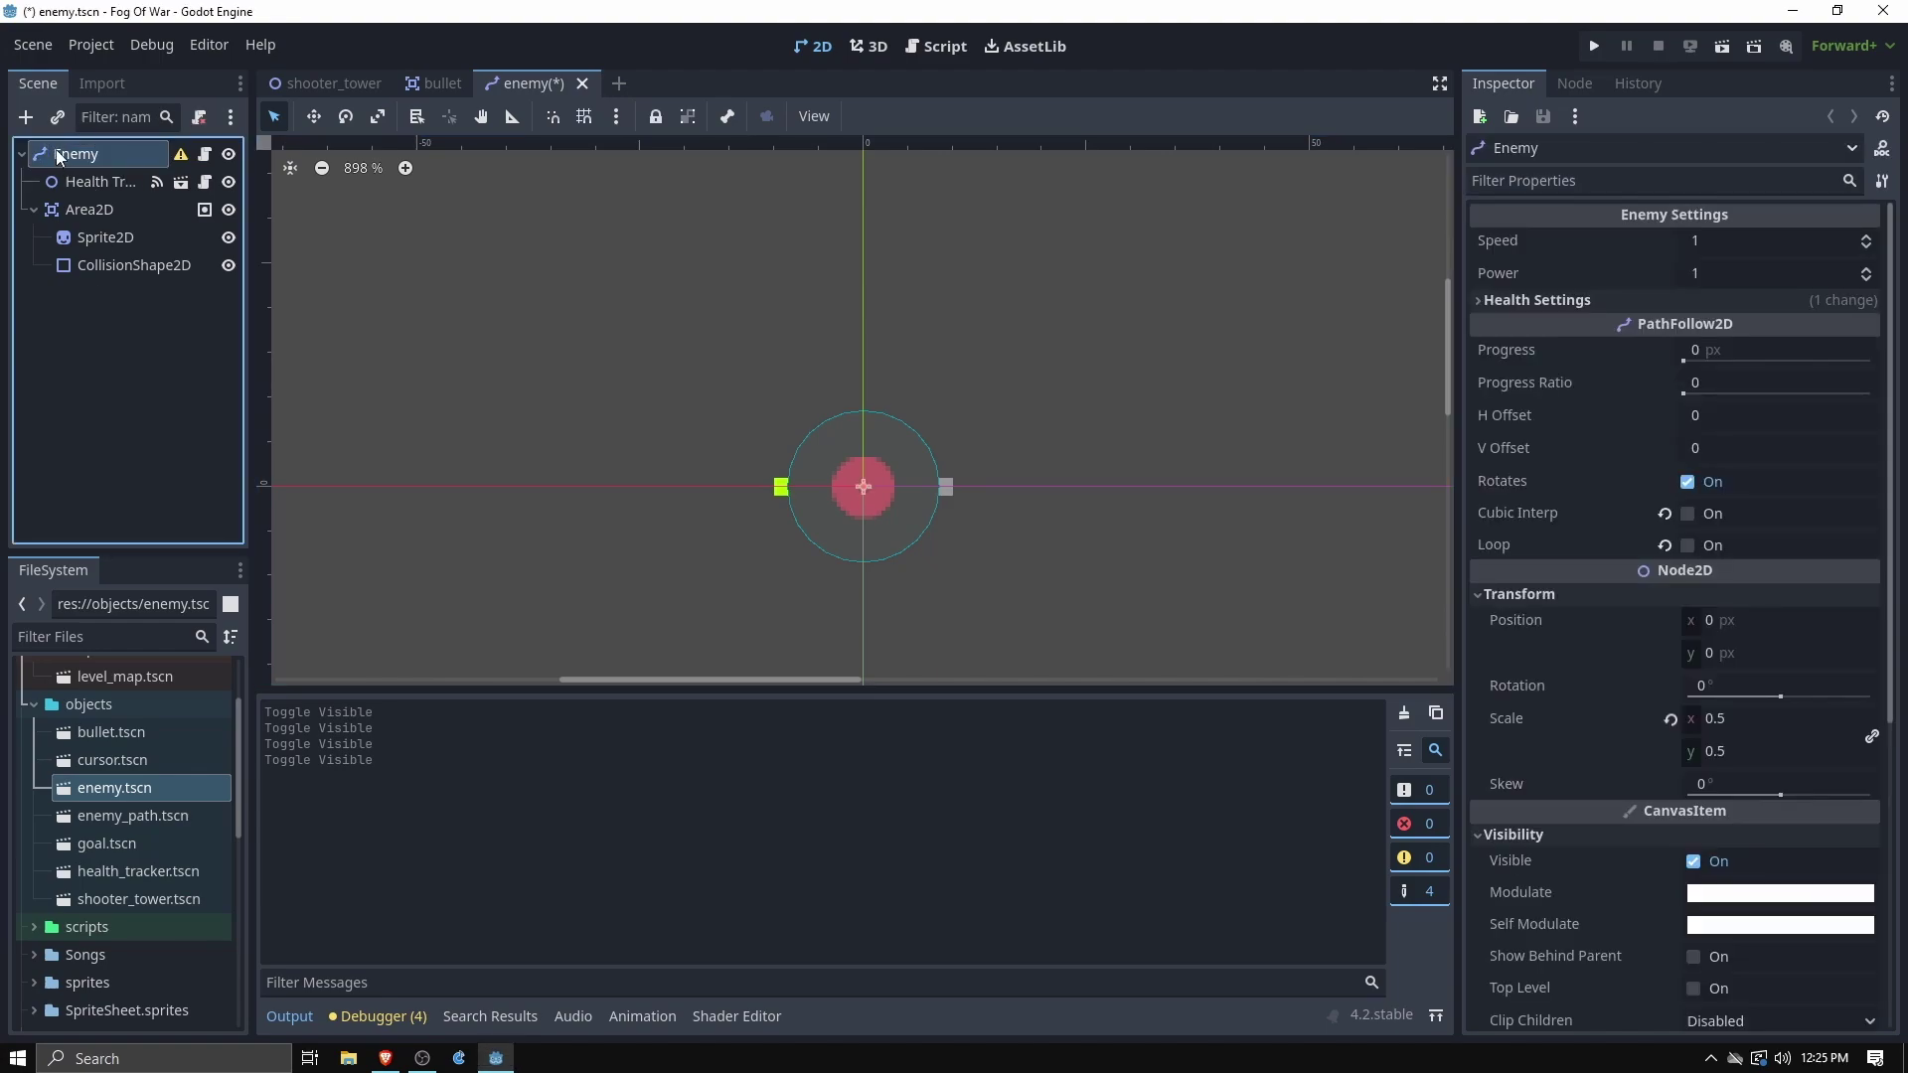
left_click(915, 50)
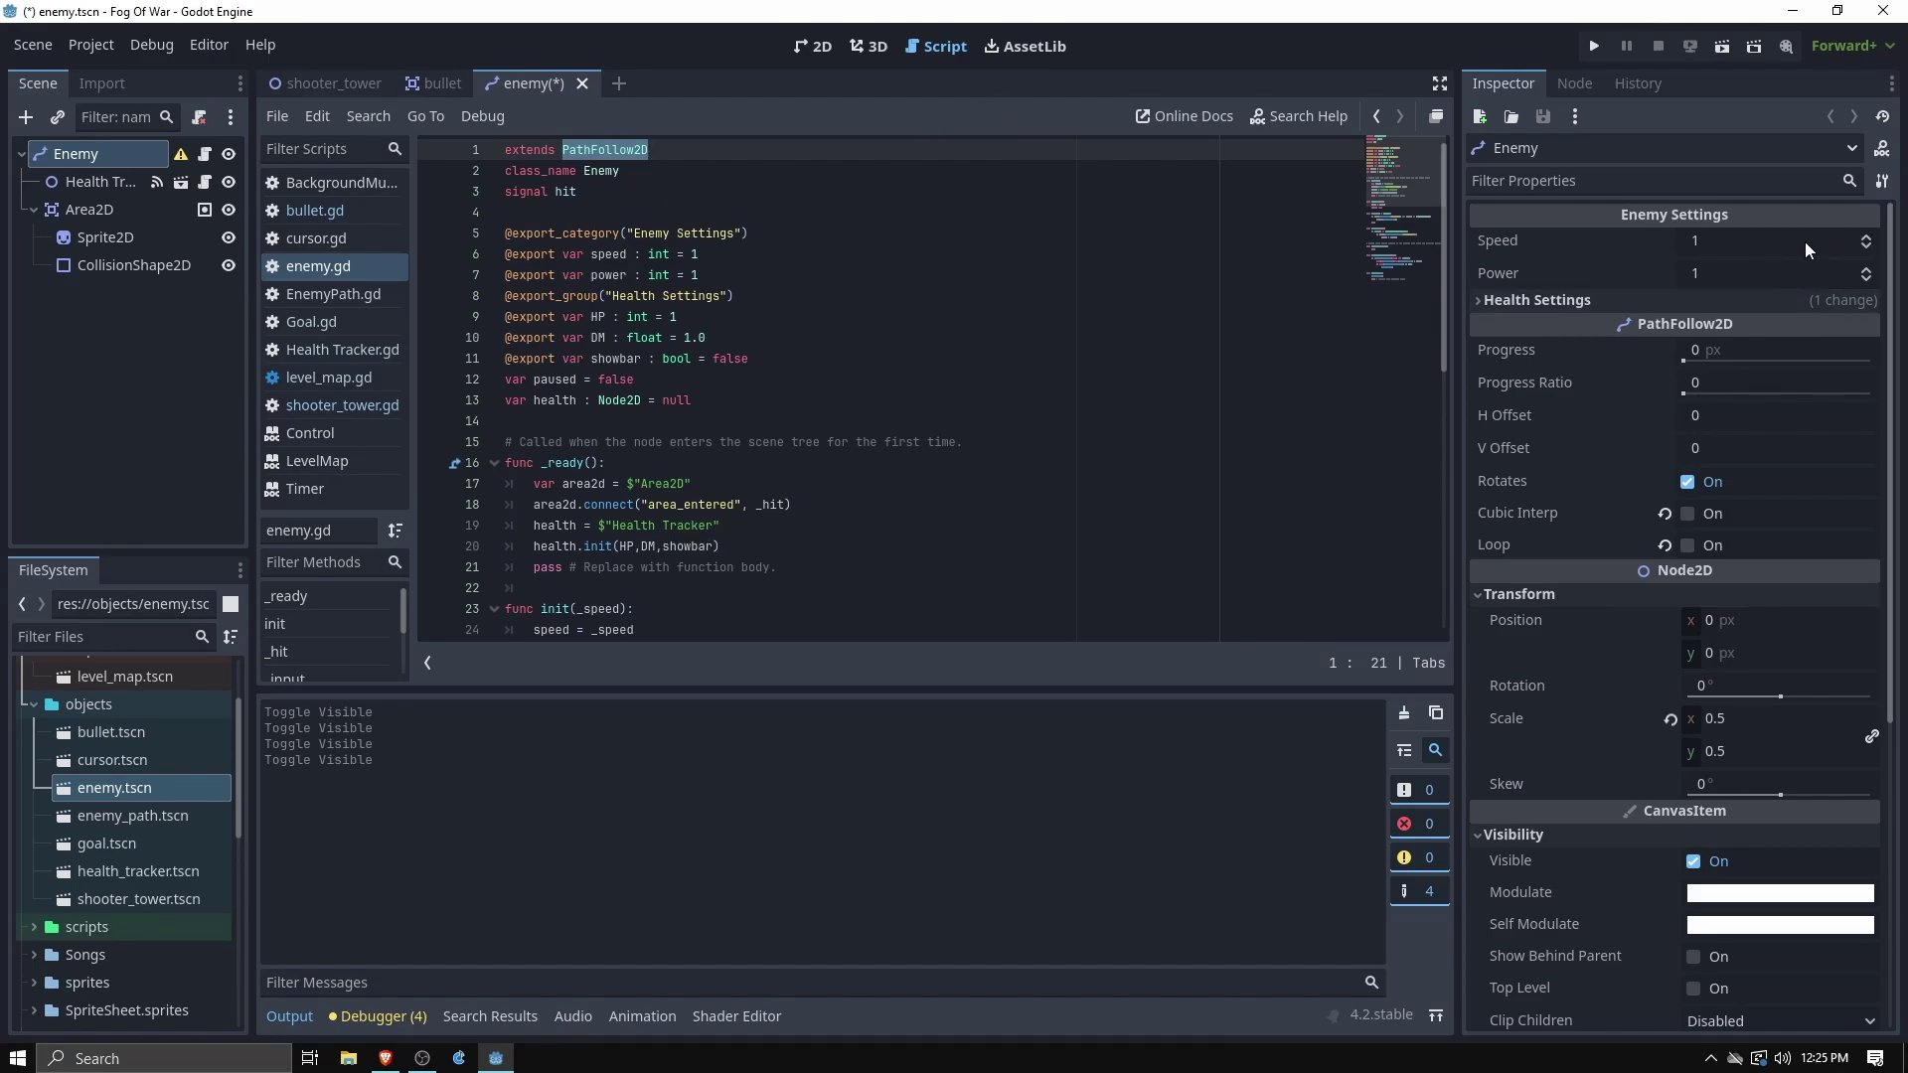
left_click(1578, 296)
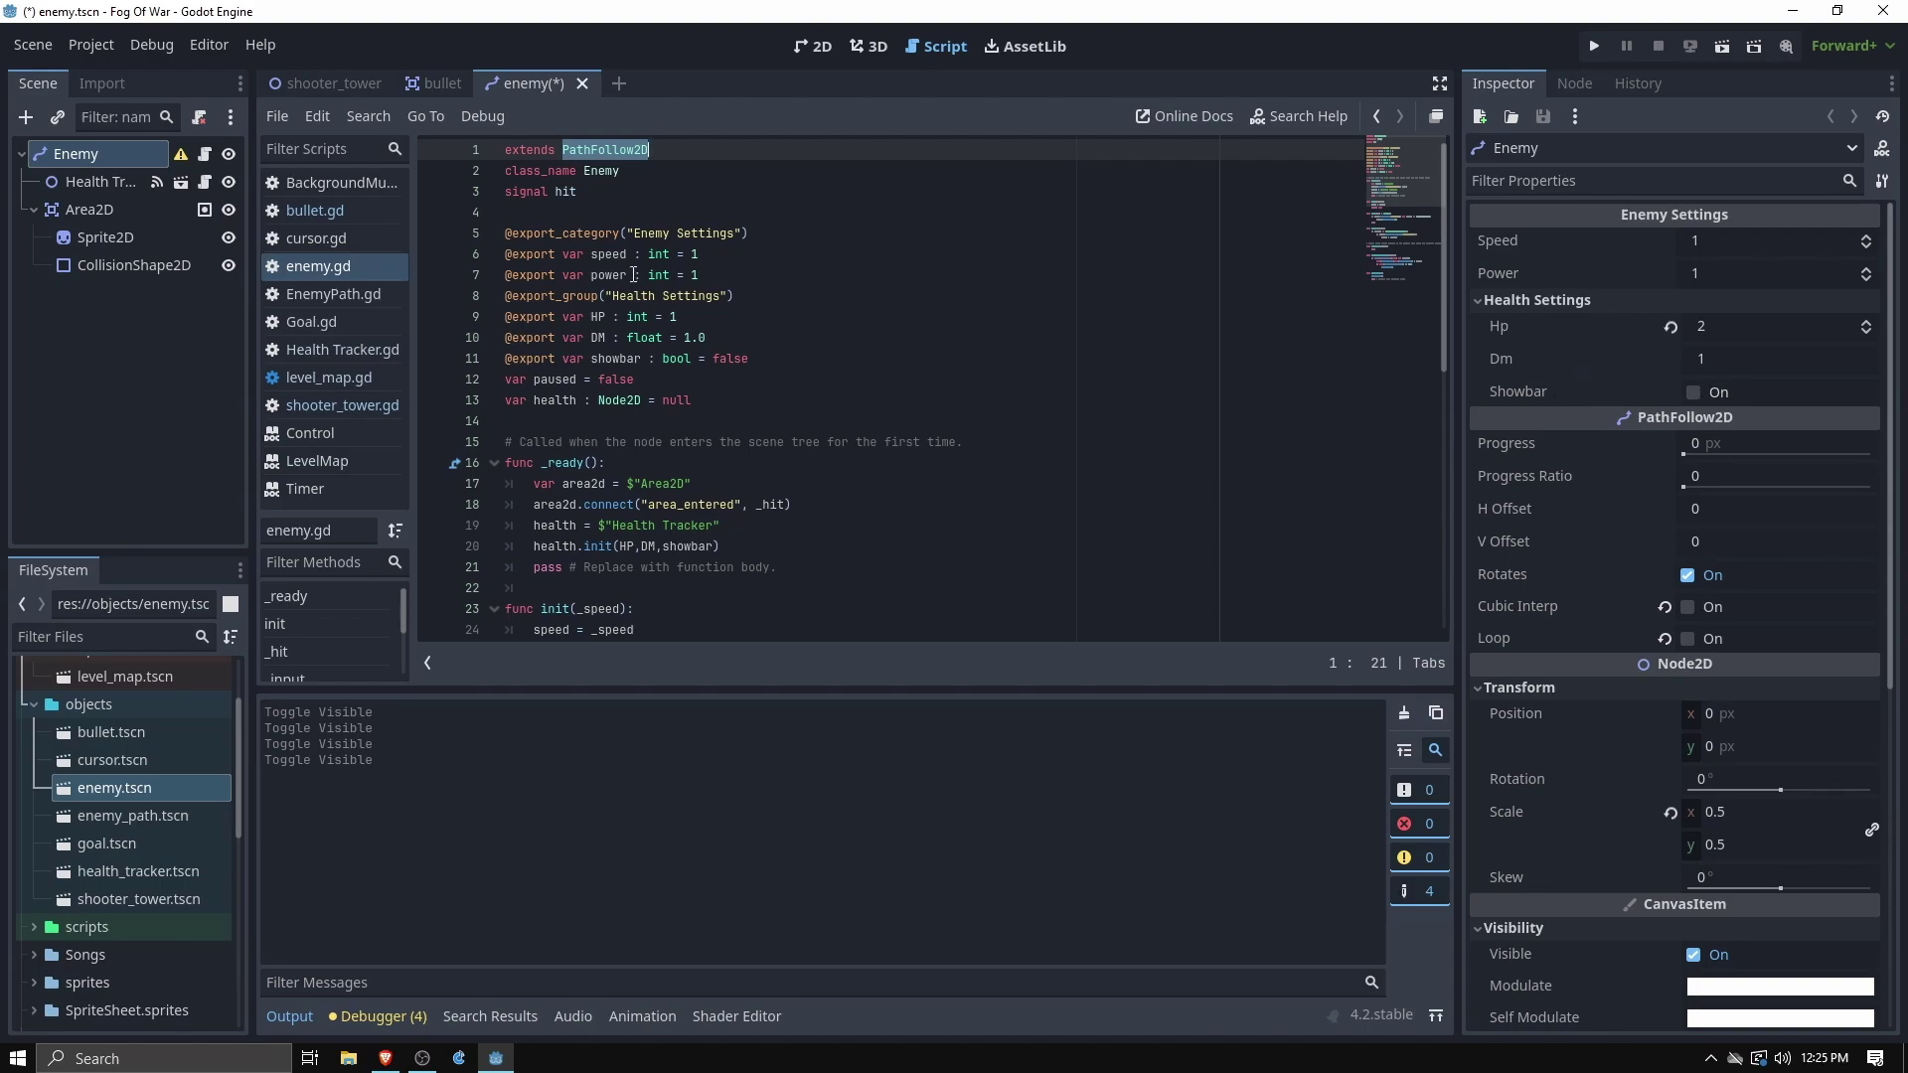
Review the enemy script from _ready down to the queue_free() call in _on_death and save the enemy scene
scroll(633, 272, "down", 5)
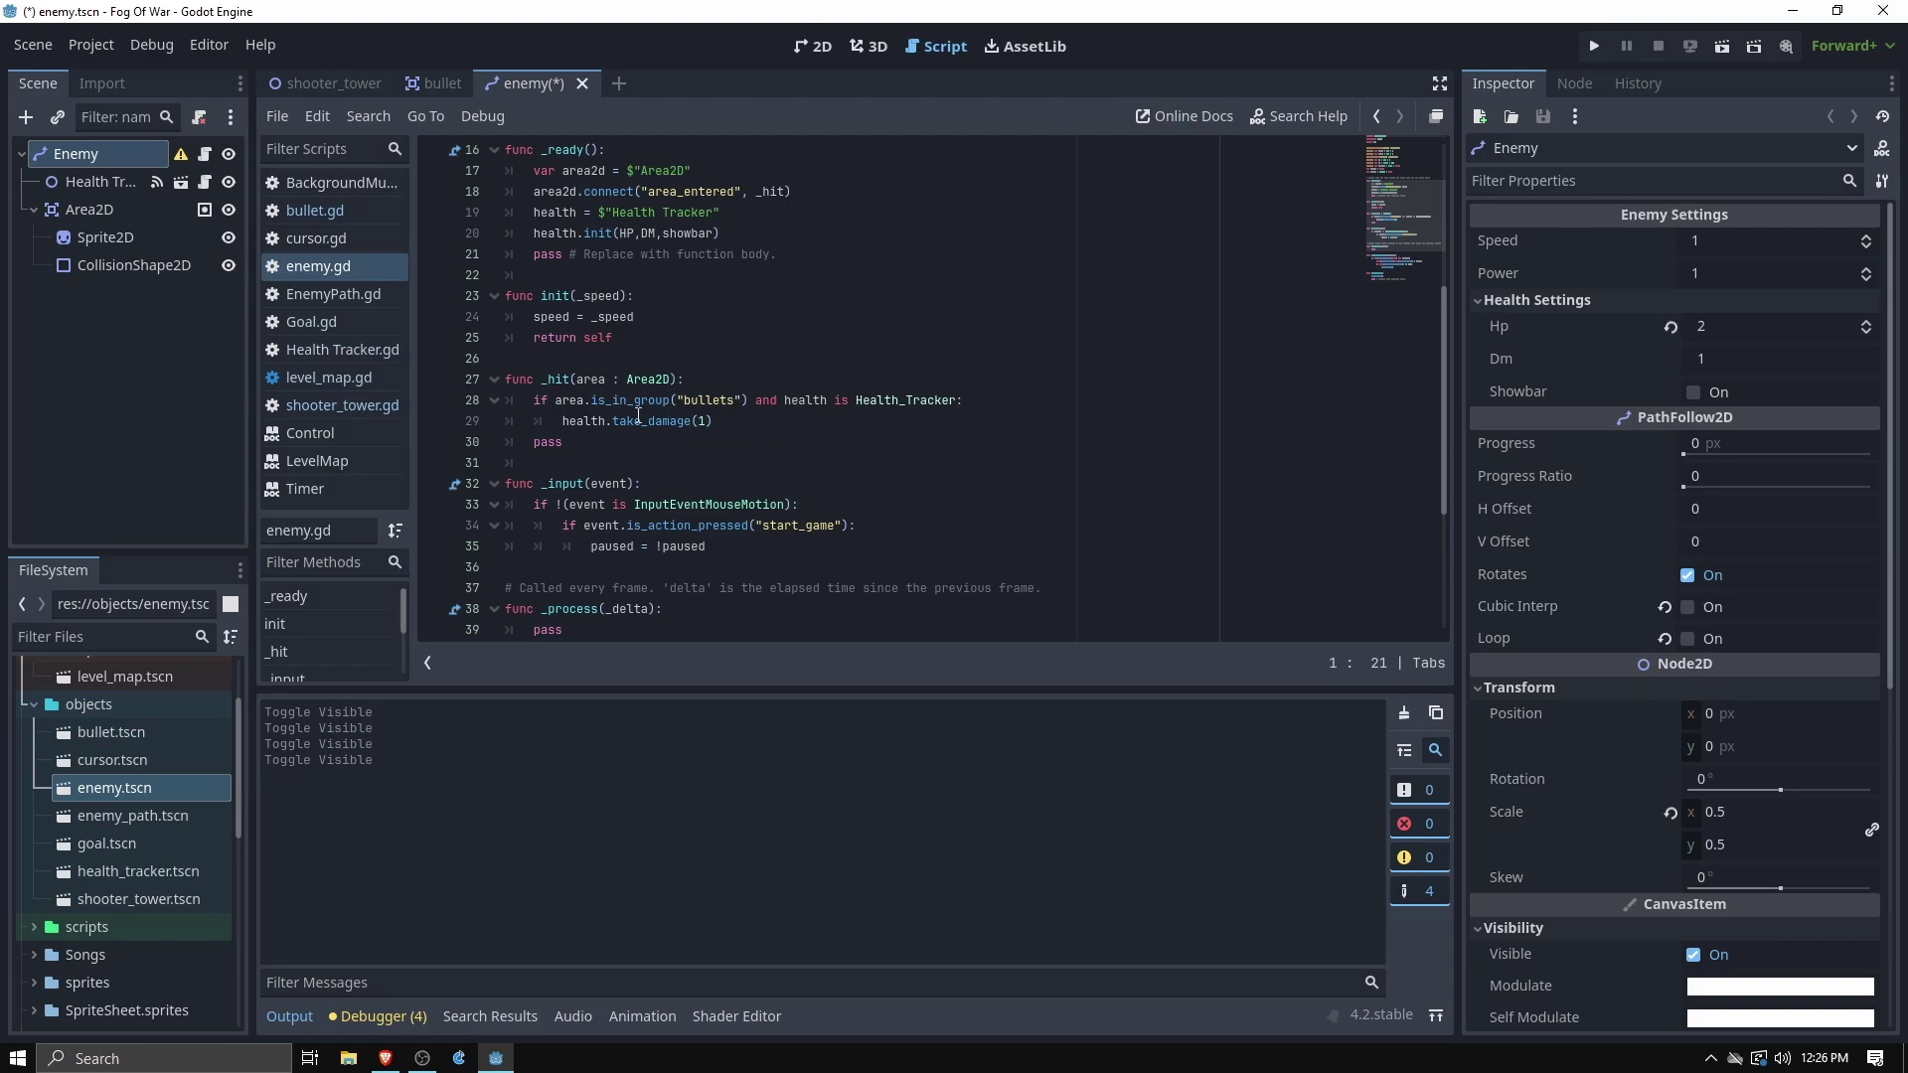
scroll(633, 415, "down", 2)
scroll(609, 450, "down", 2)
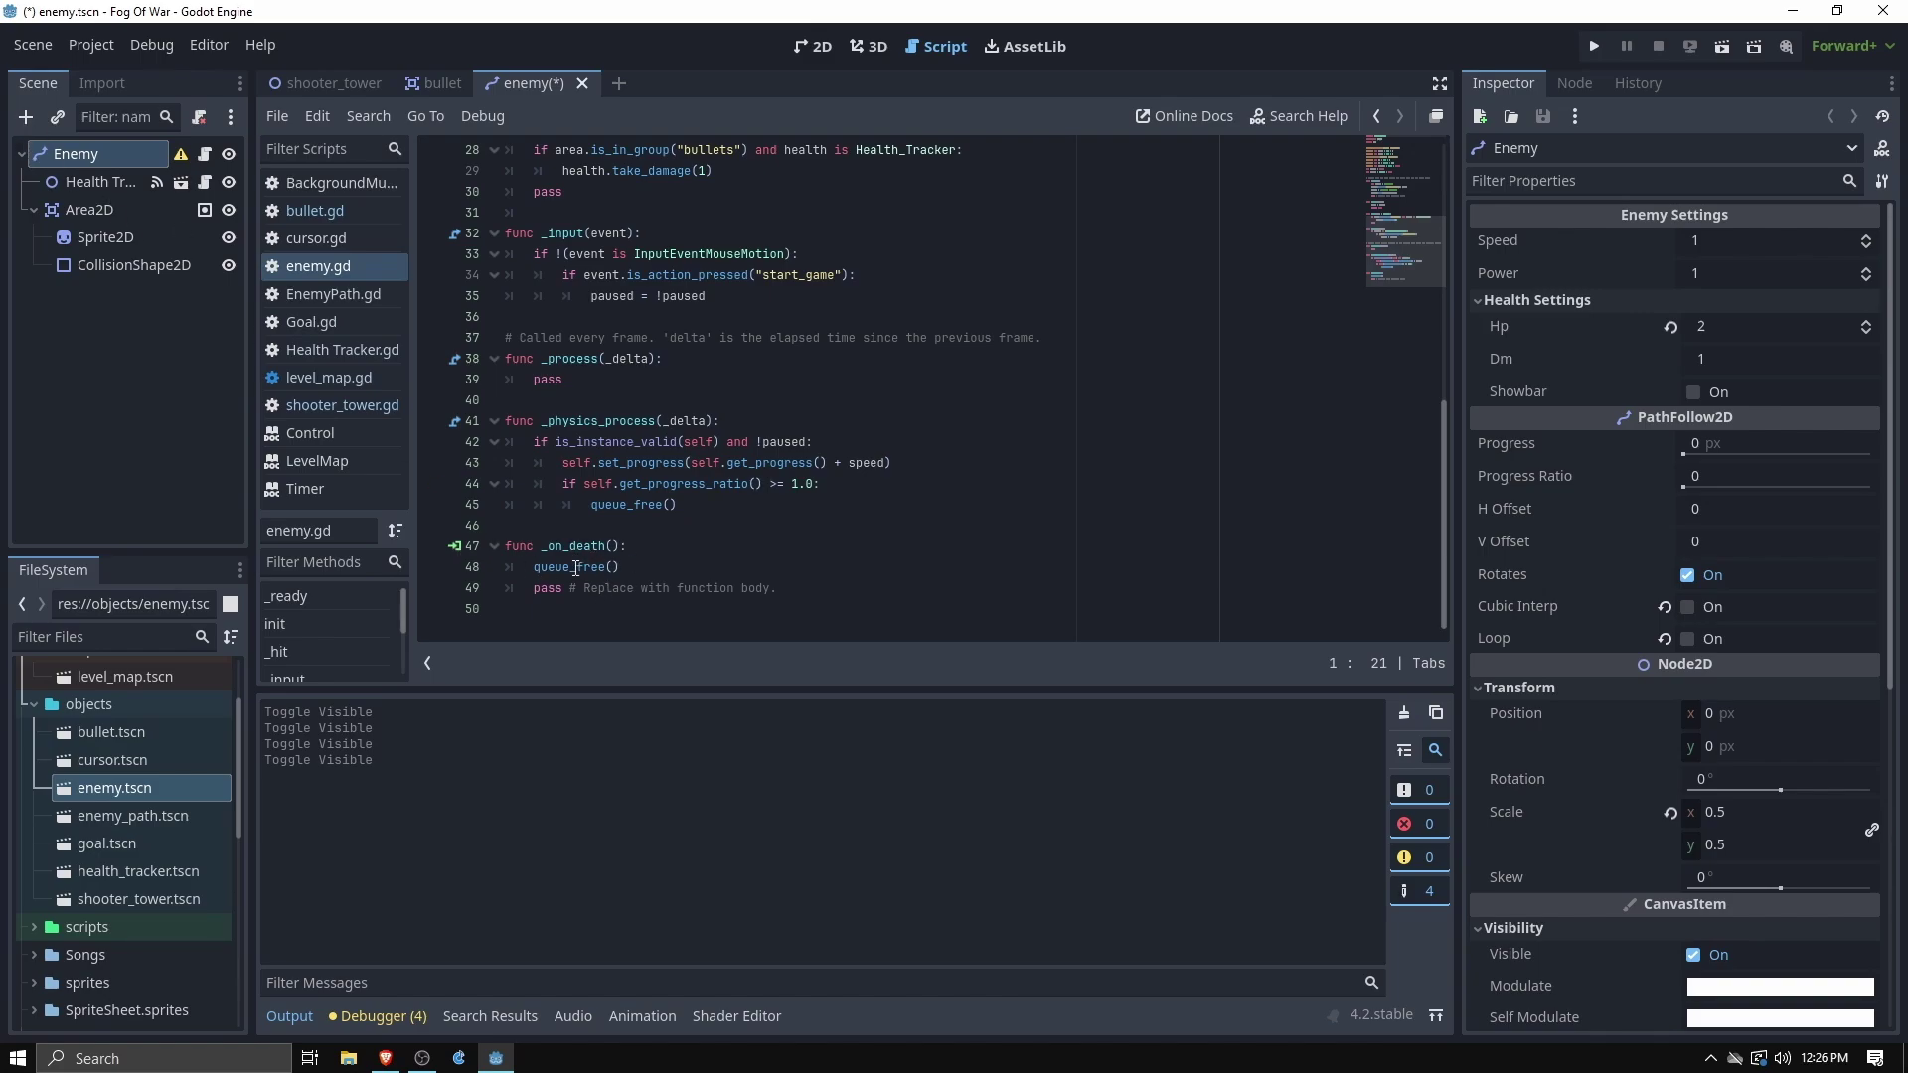
left_click_drag(535, 567, 622, 567)
left_click(671, 567)
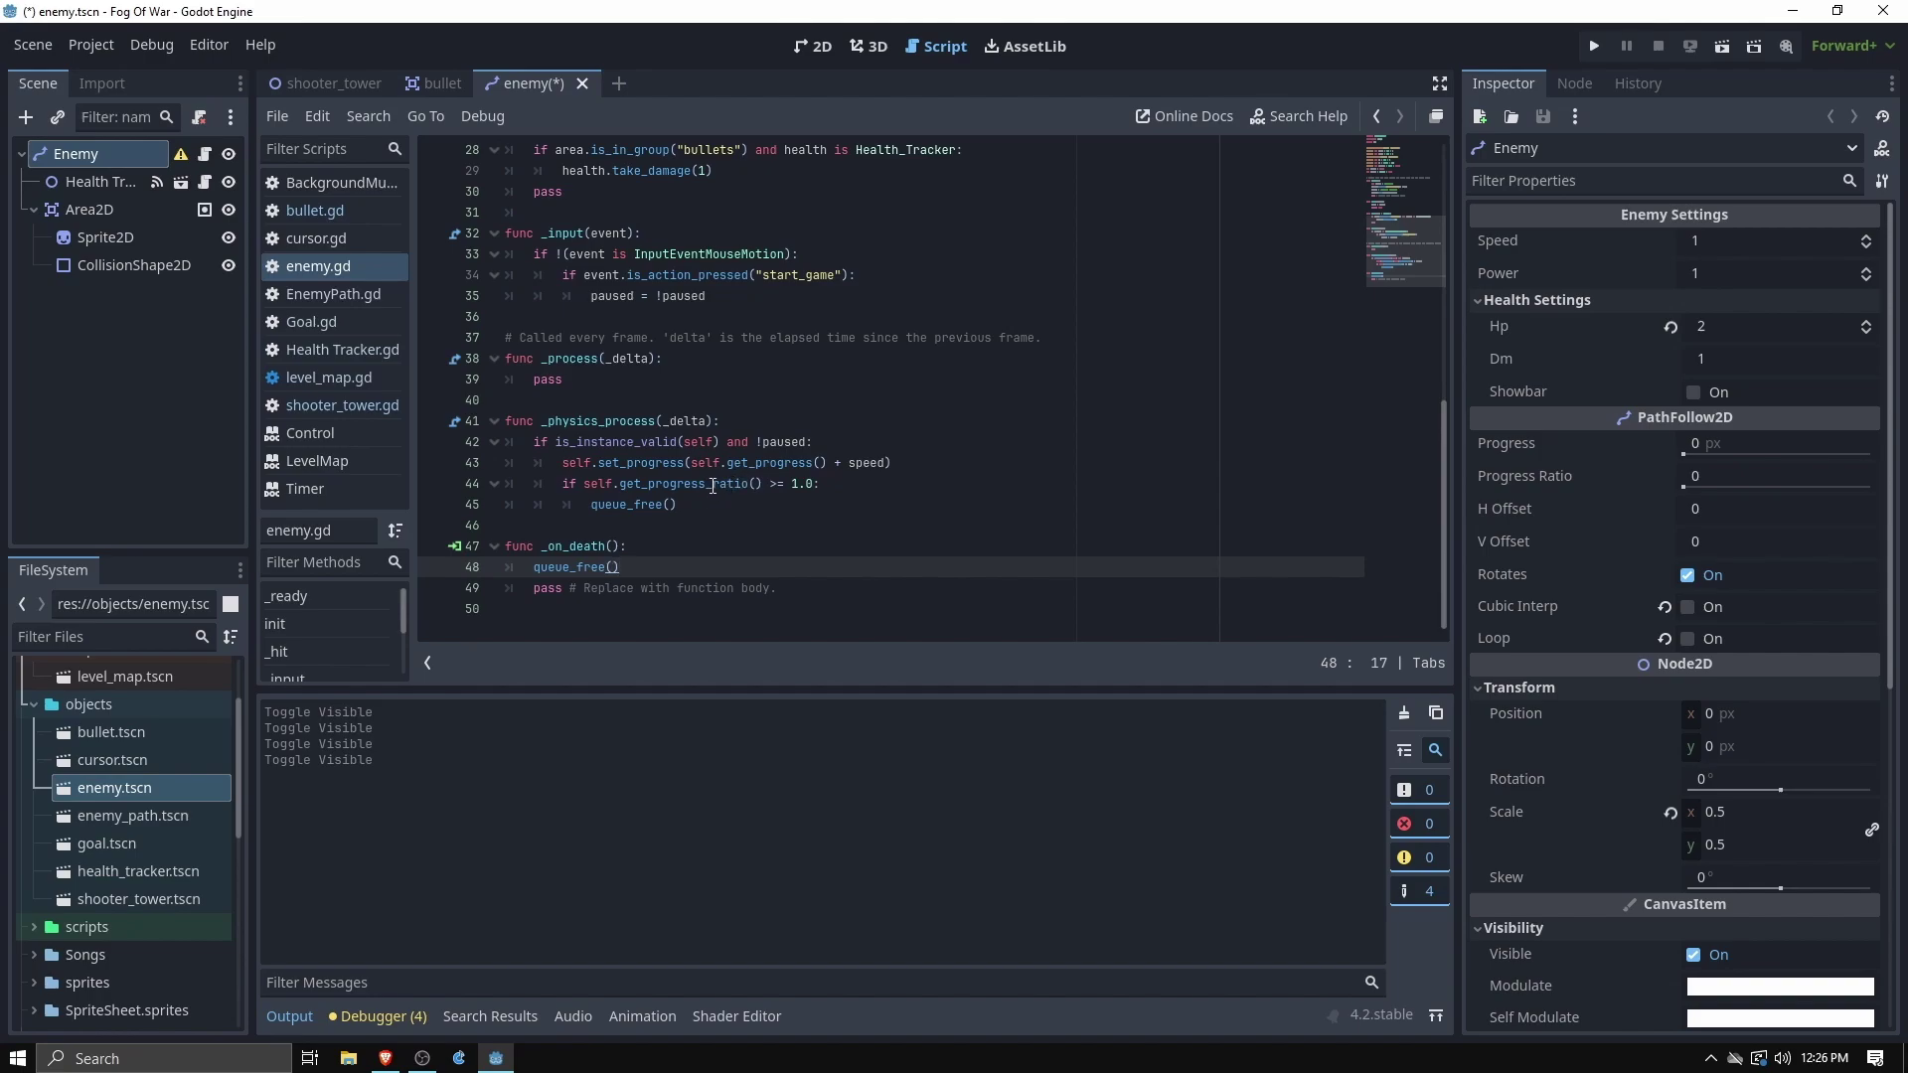
key("ctrl+s")
Open the enemy_path.tscn scene, look at it in the 2D view and return to the EnemyPath script
double_click(149, 816)
scroll(733, 299, "up", 3)
scroll(645, 249, "down", 1)
scroll(557, 198, "up", 1)
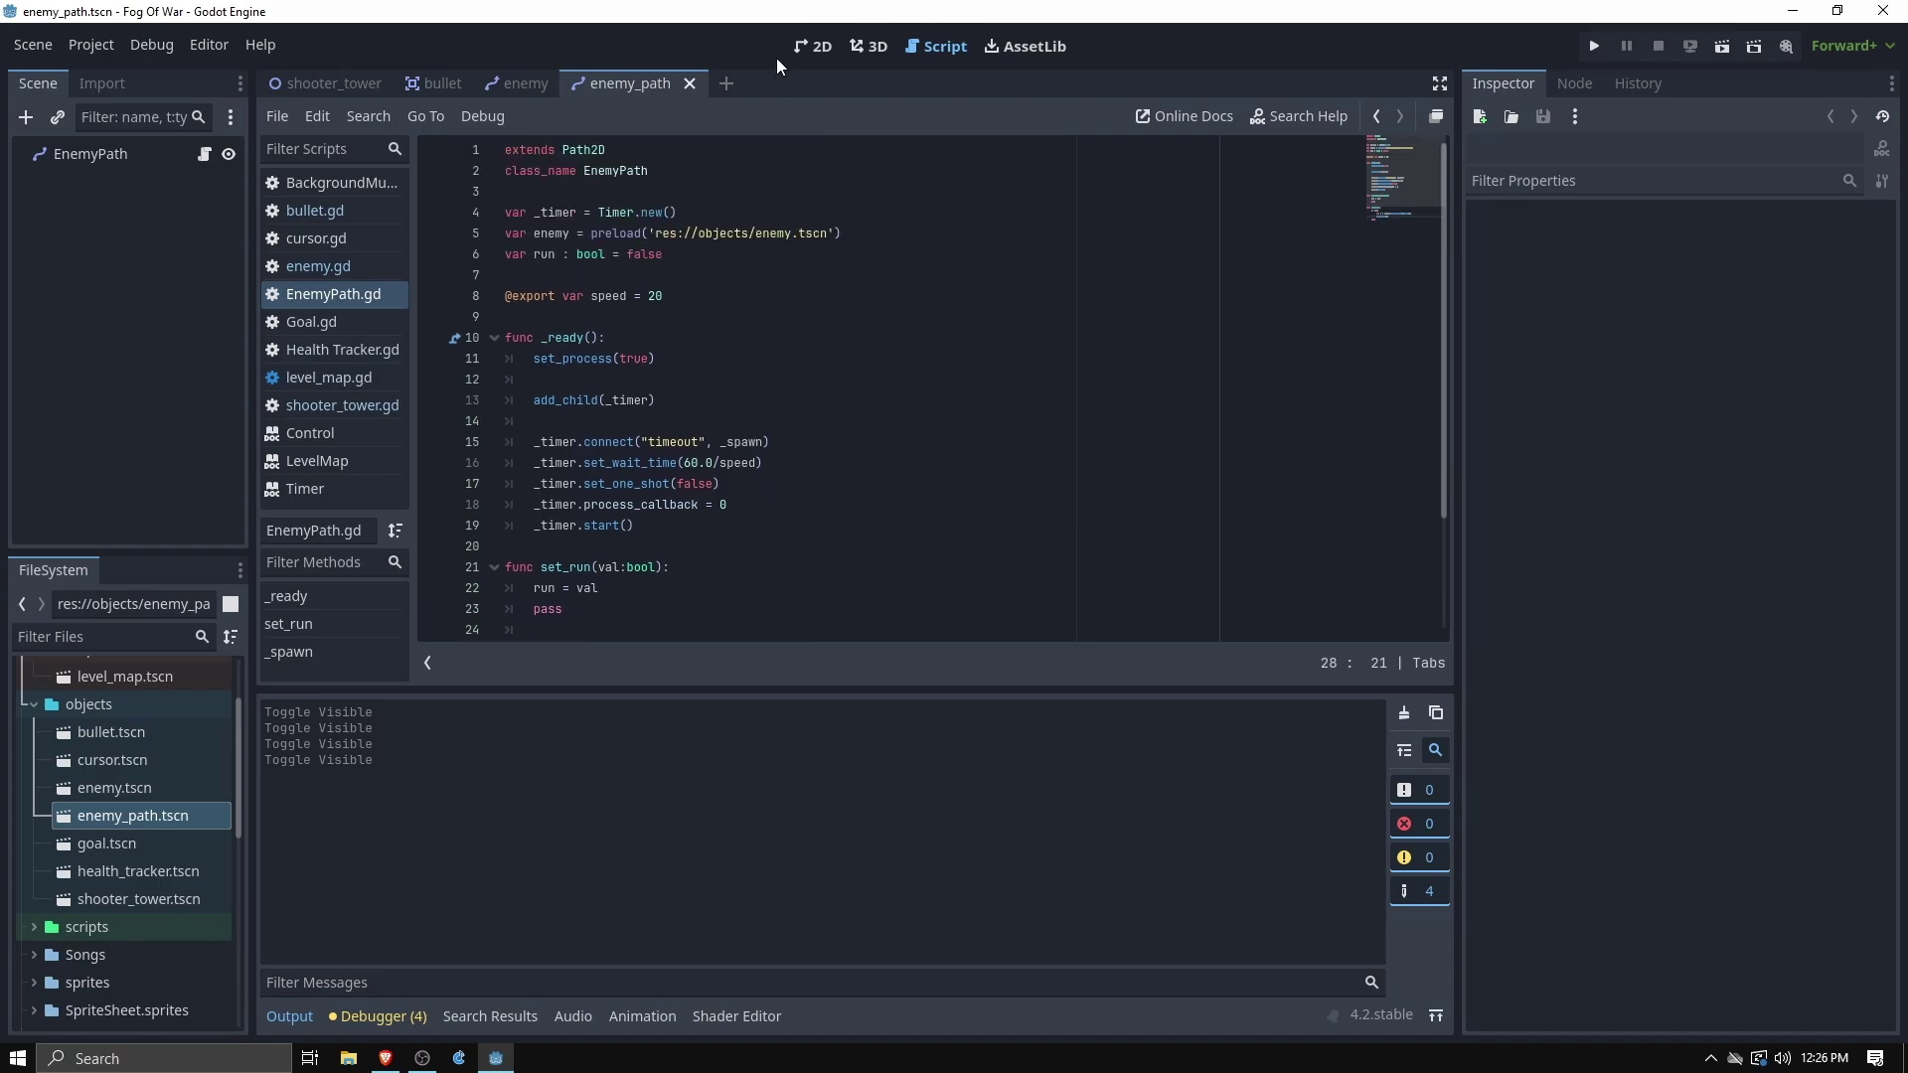
left_click(813, 46)
mouse_move(523, 92)
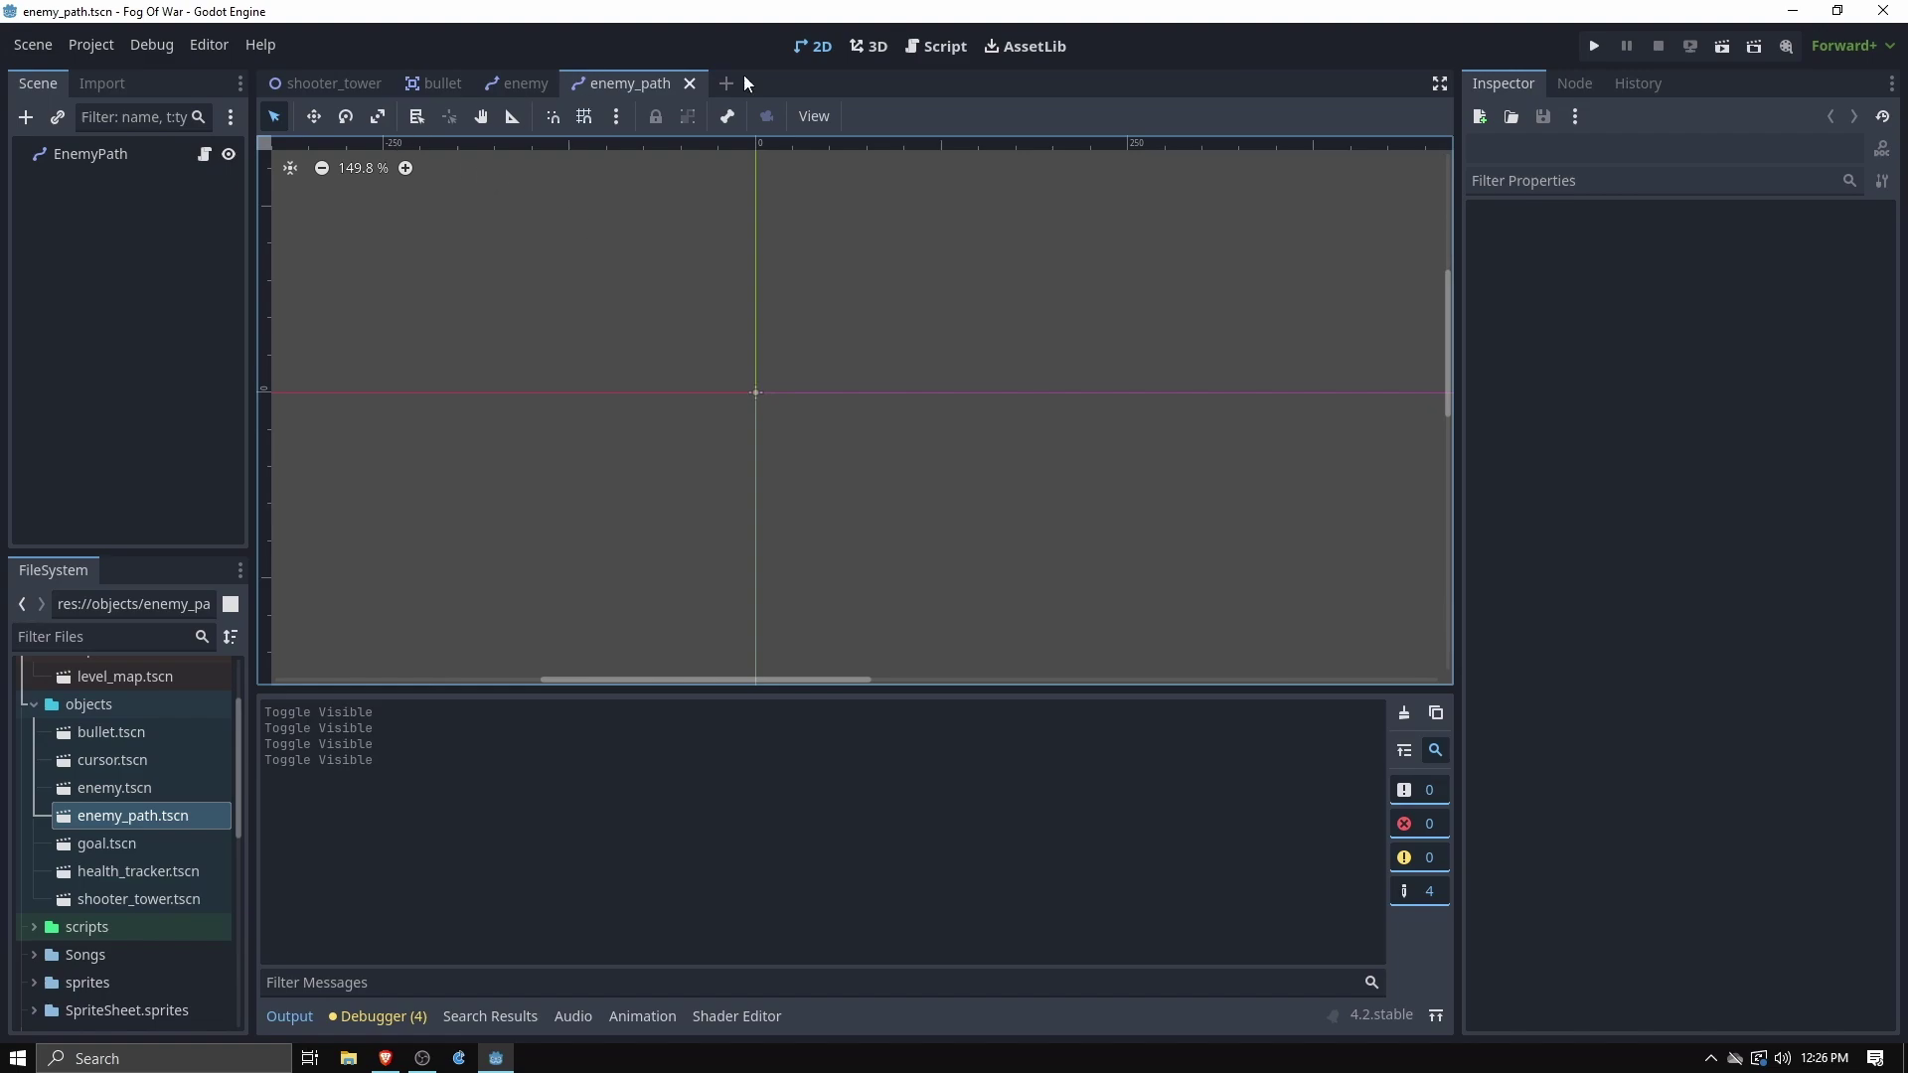
left_click(935, 46)
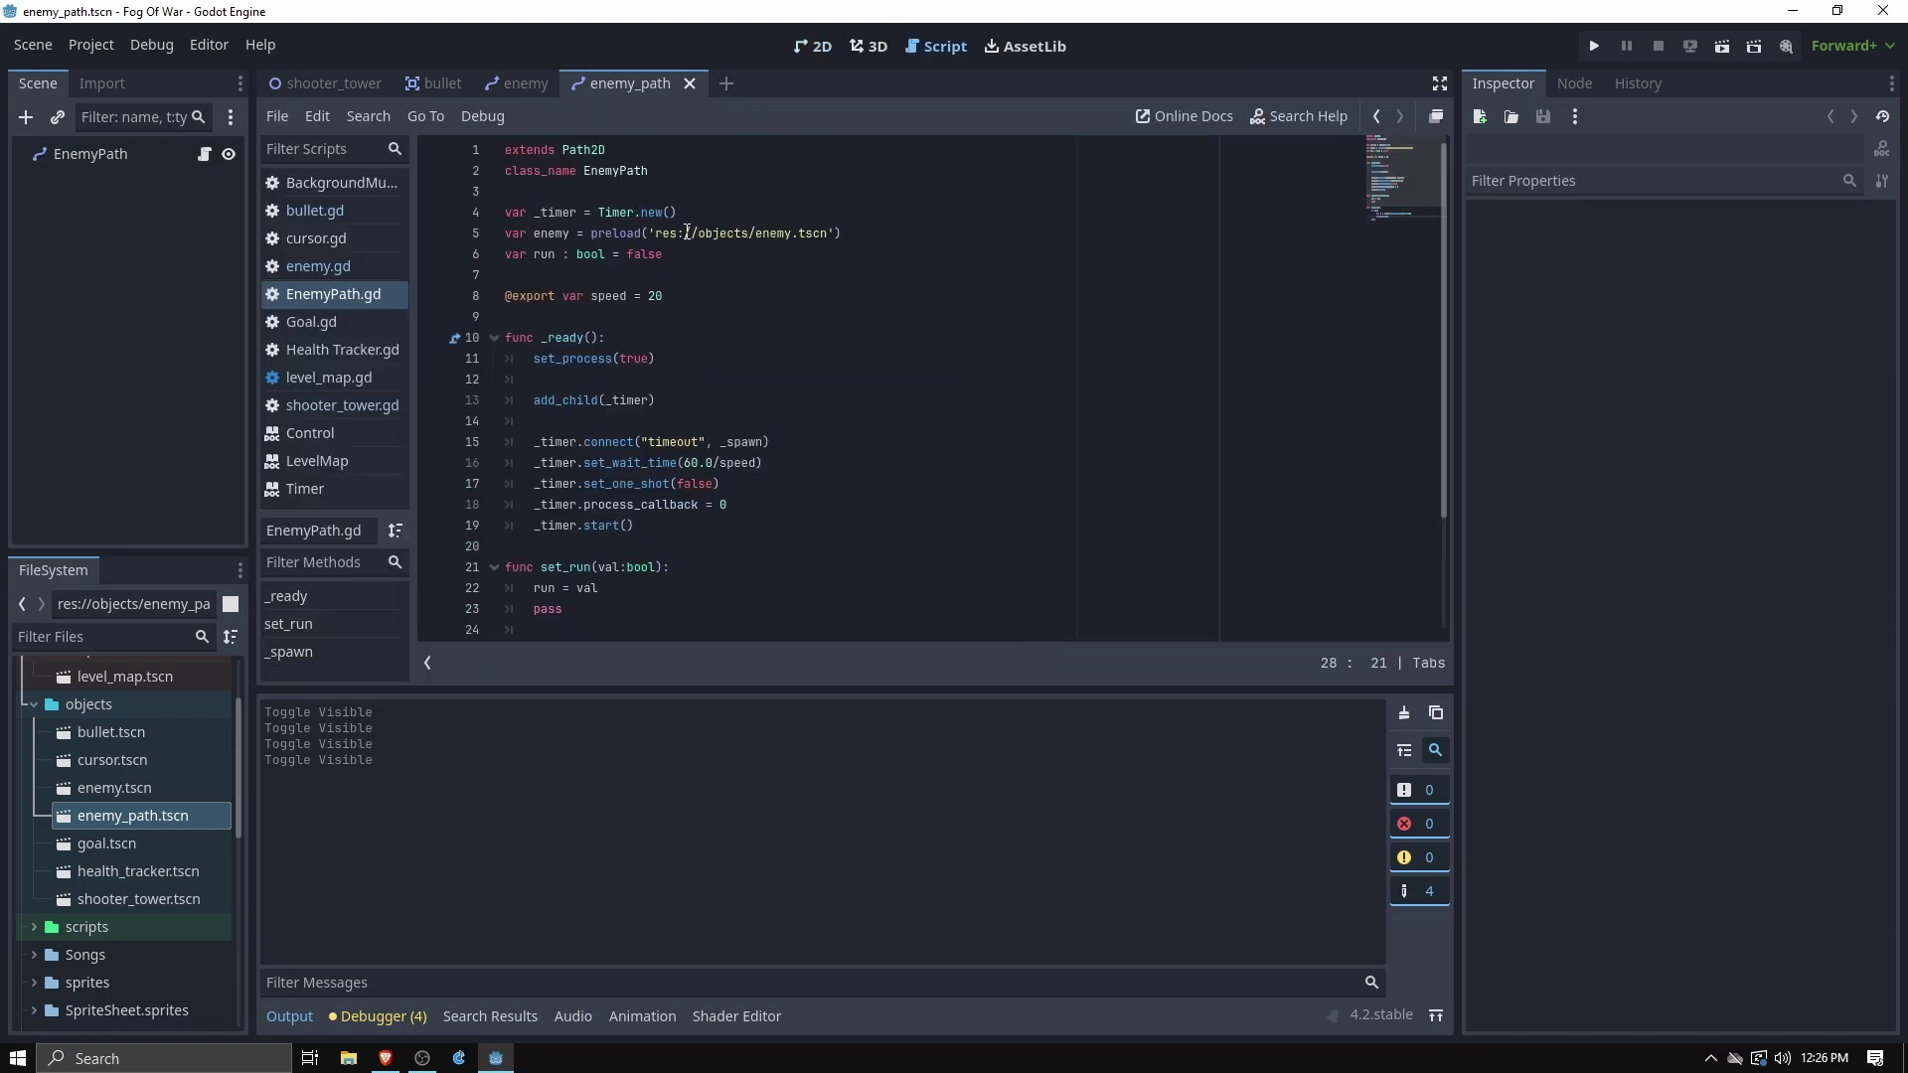
Examine the EnemyPath script's timer setup, _spawn function and init argument alongside the node's properties, and close the enemy_path scene
scroll(594, 234, "down", 2)
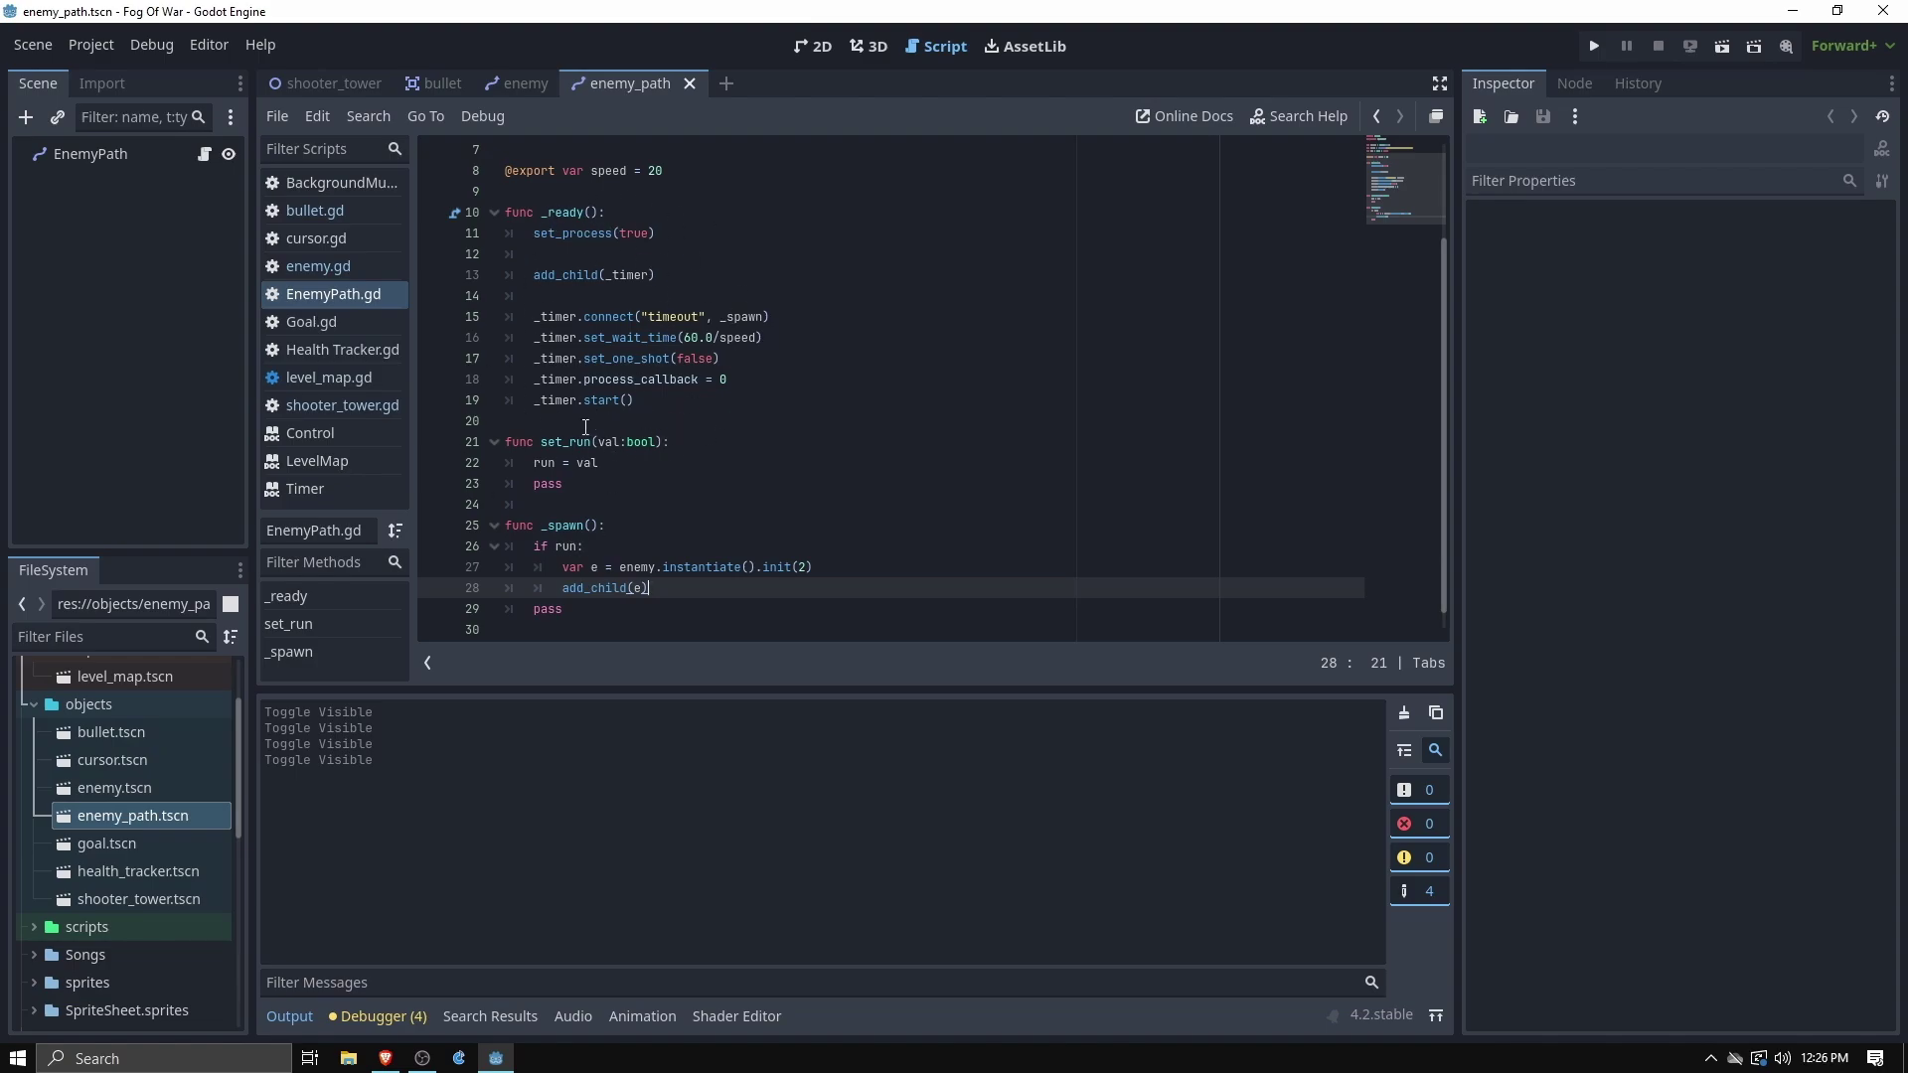
scroll(664, 530, "down", 1)
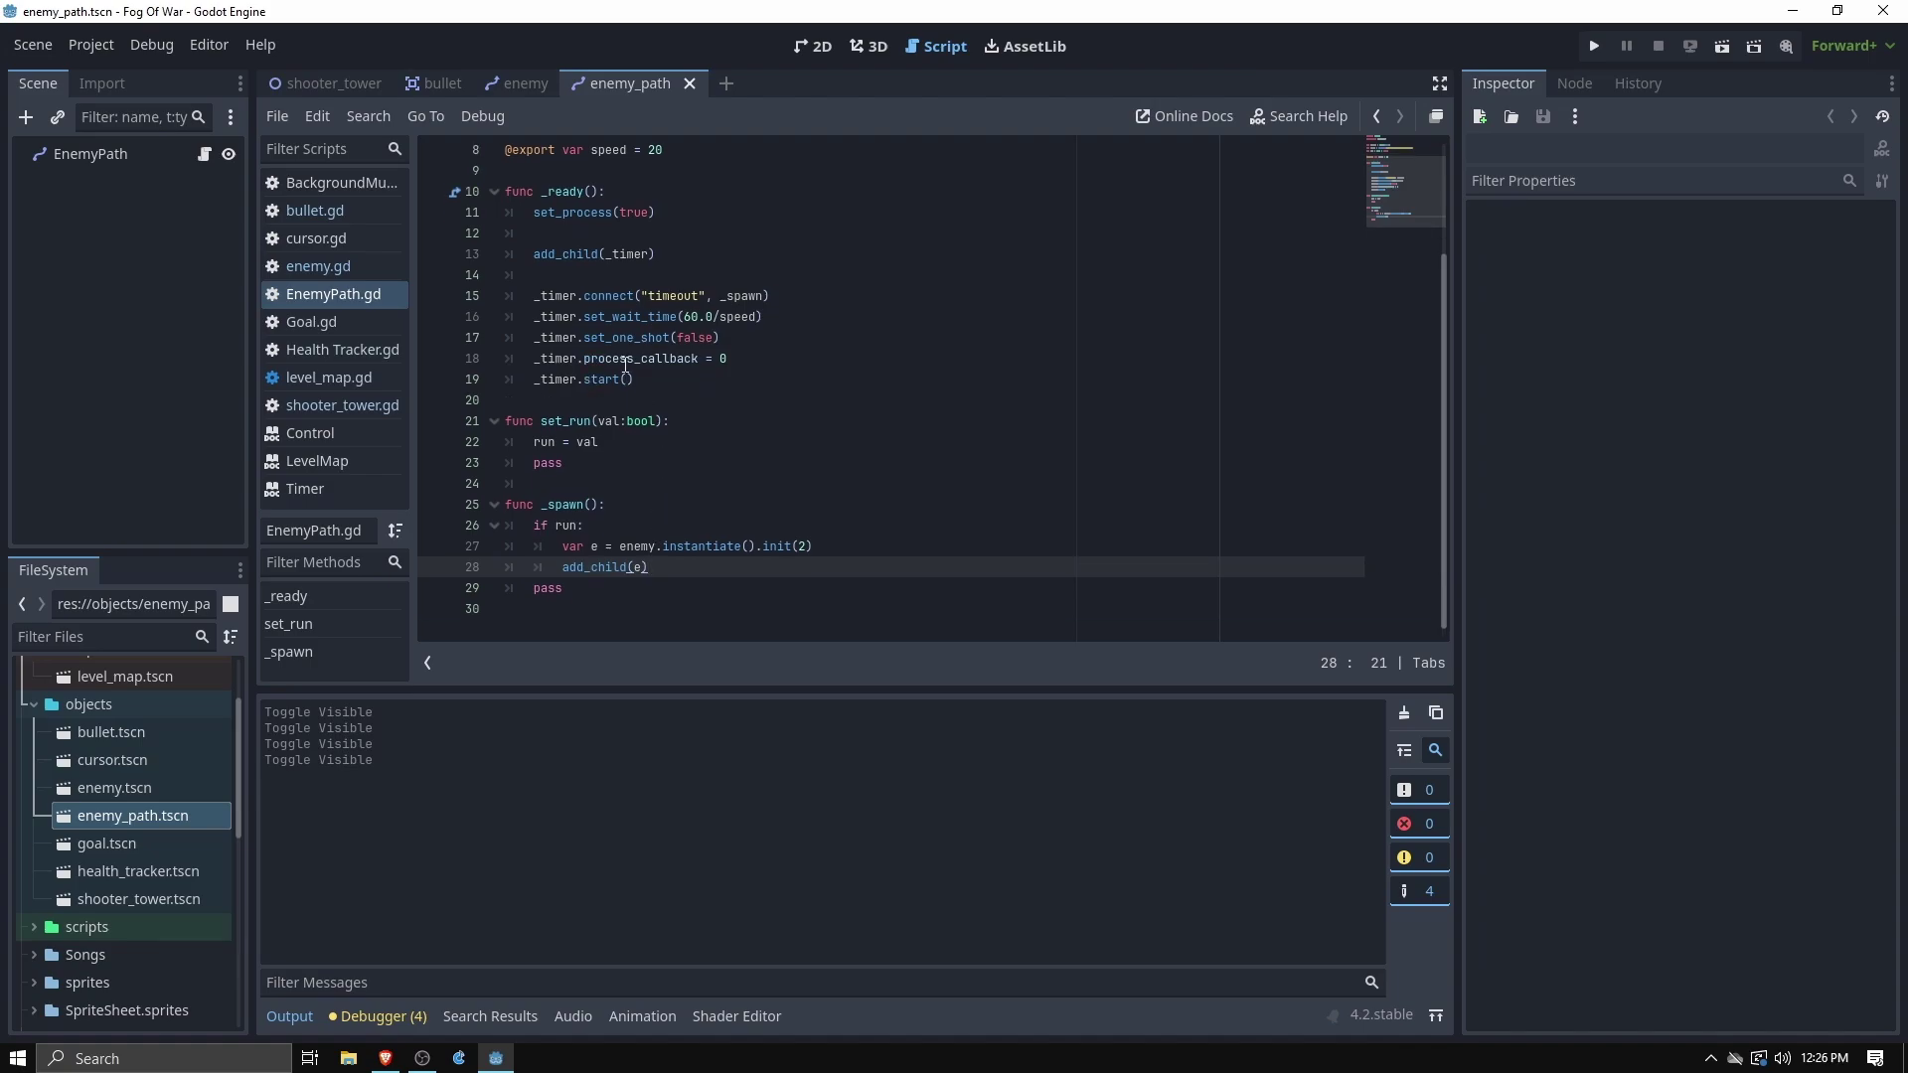
left_click(164, 149)
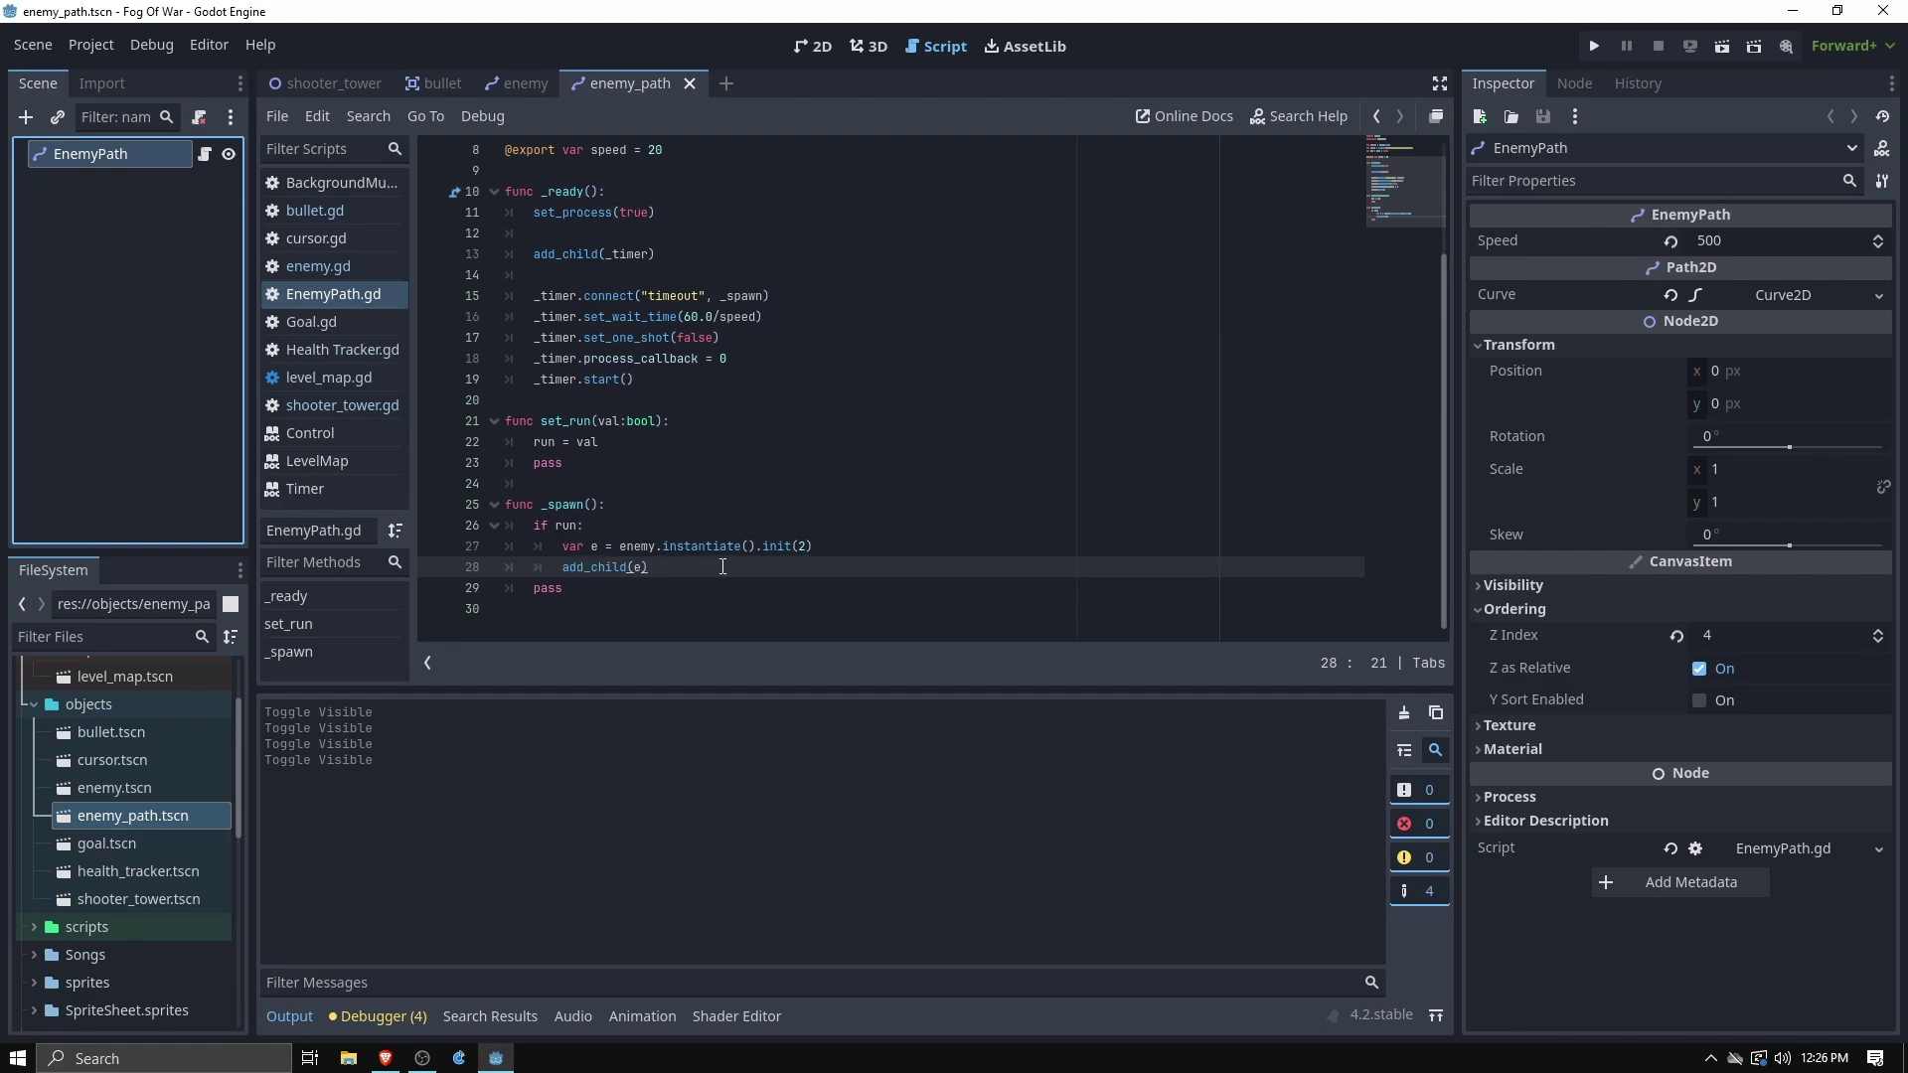
left_click(806, 553)
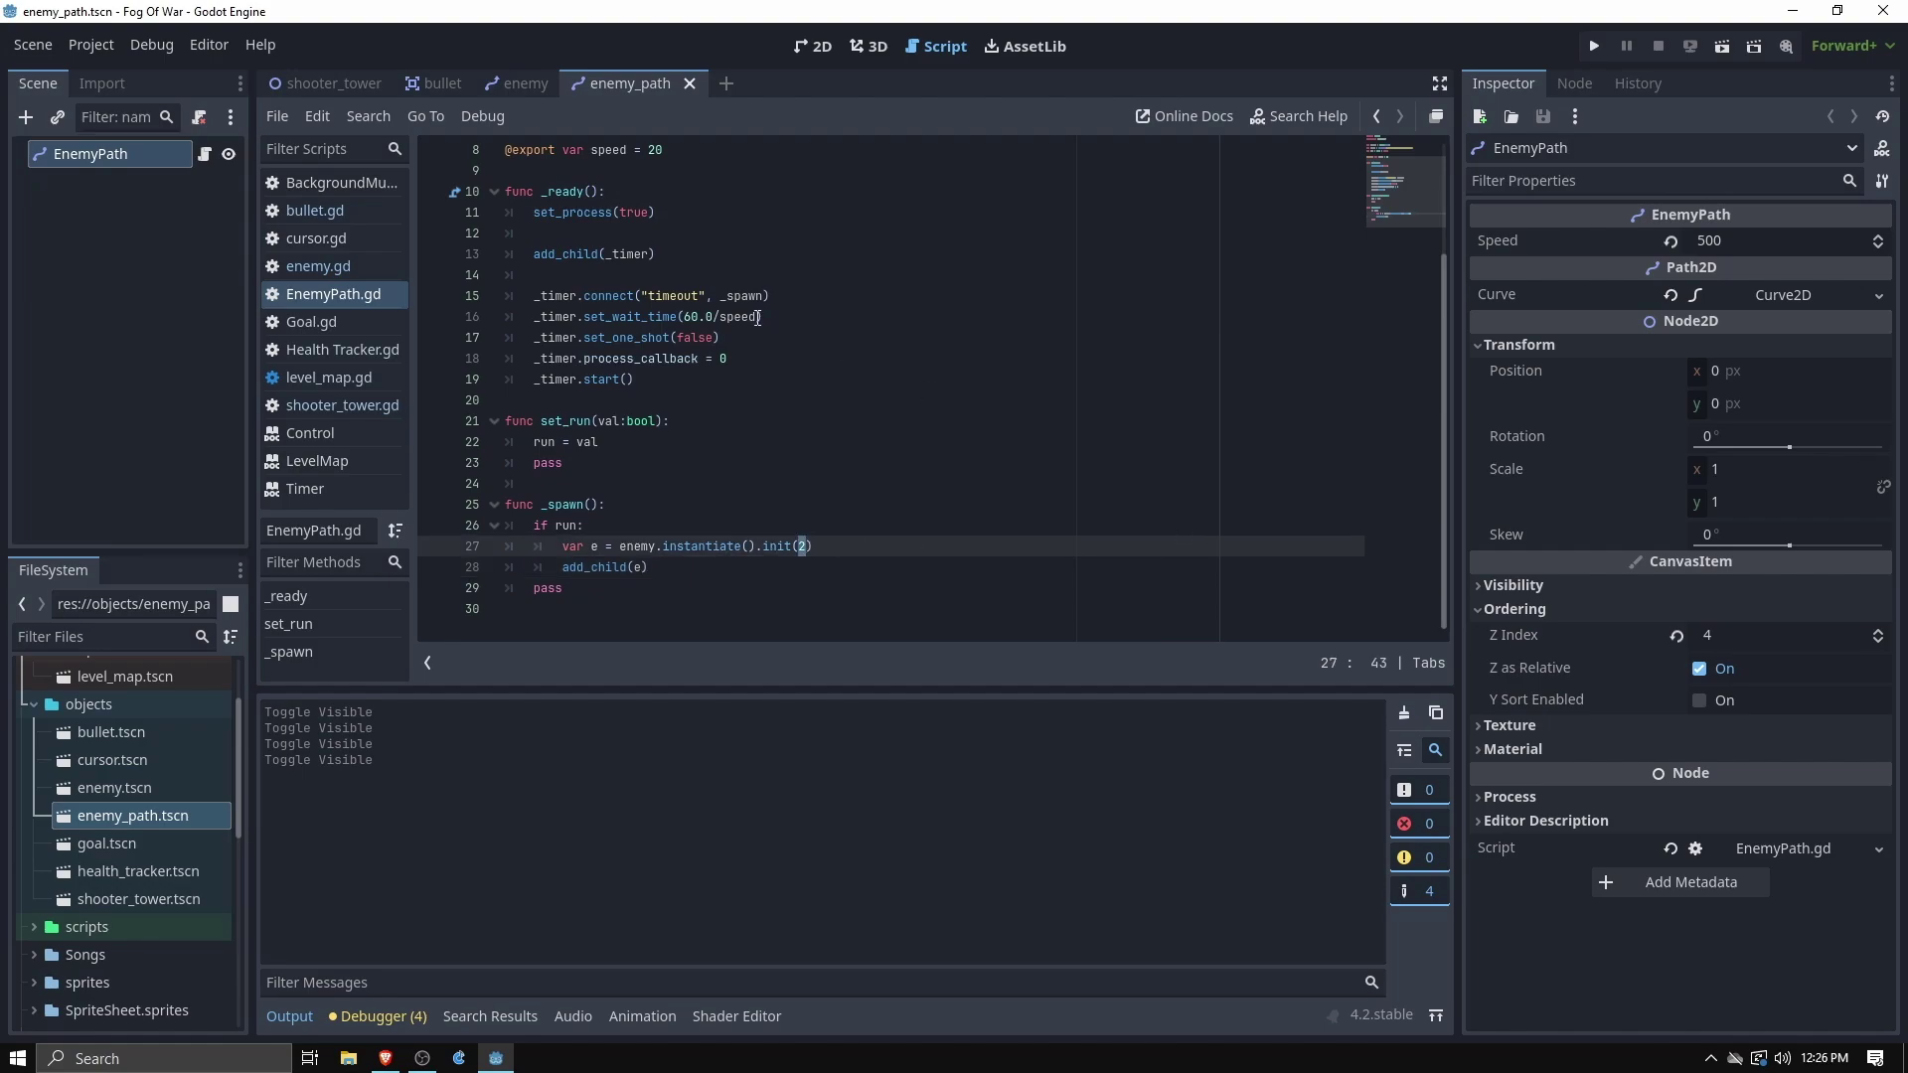
left_click(771, 443)
scroll(771, 442, "up", 3)
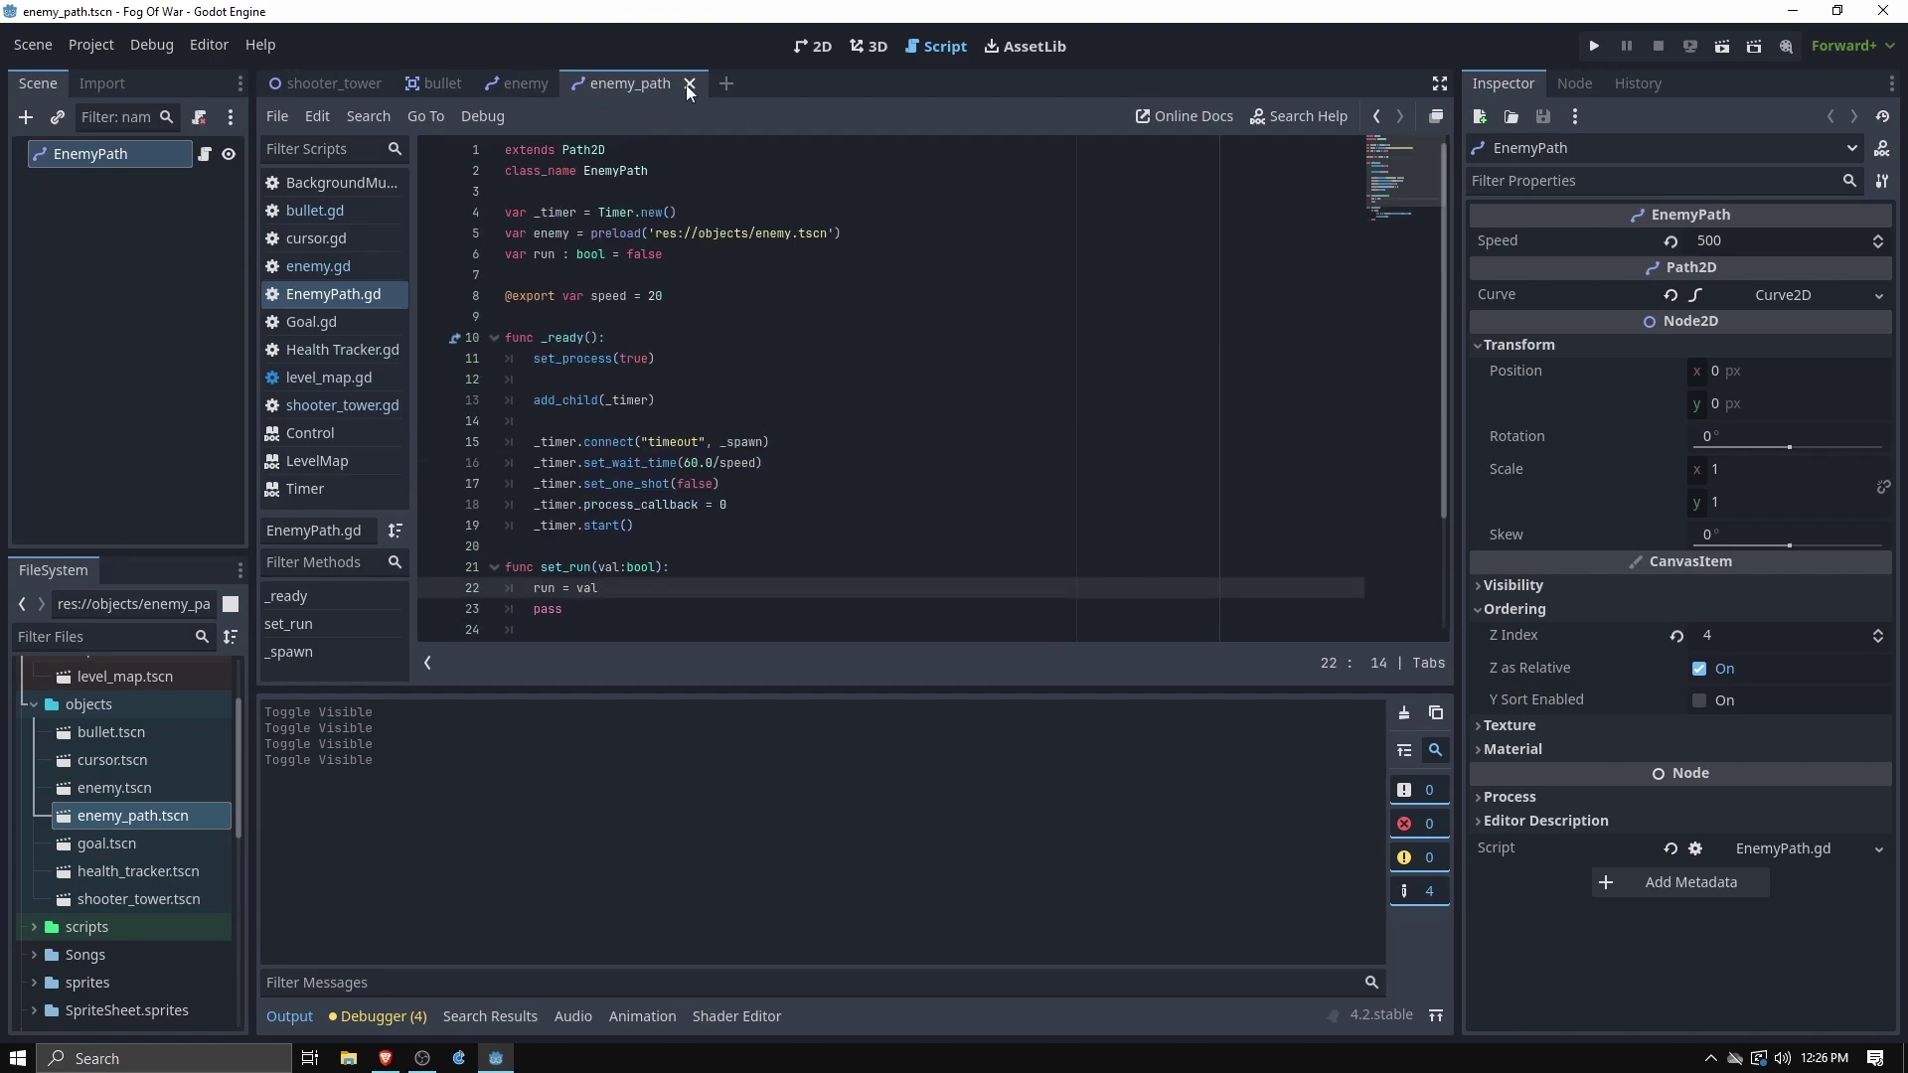
left_click(688, 84)
Open the cursor.tscn scene and inspect the cursor's sprite up close in the 2D view
left_click(104, 760)
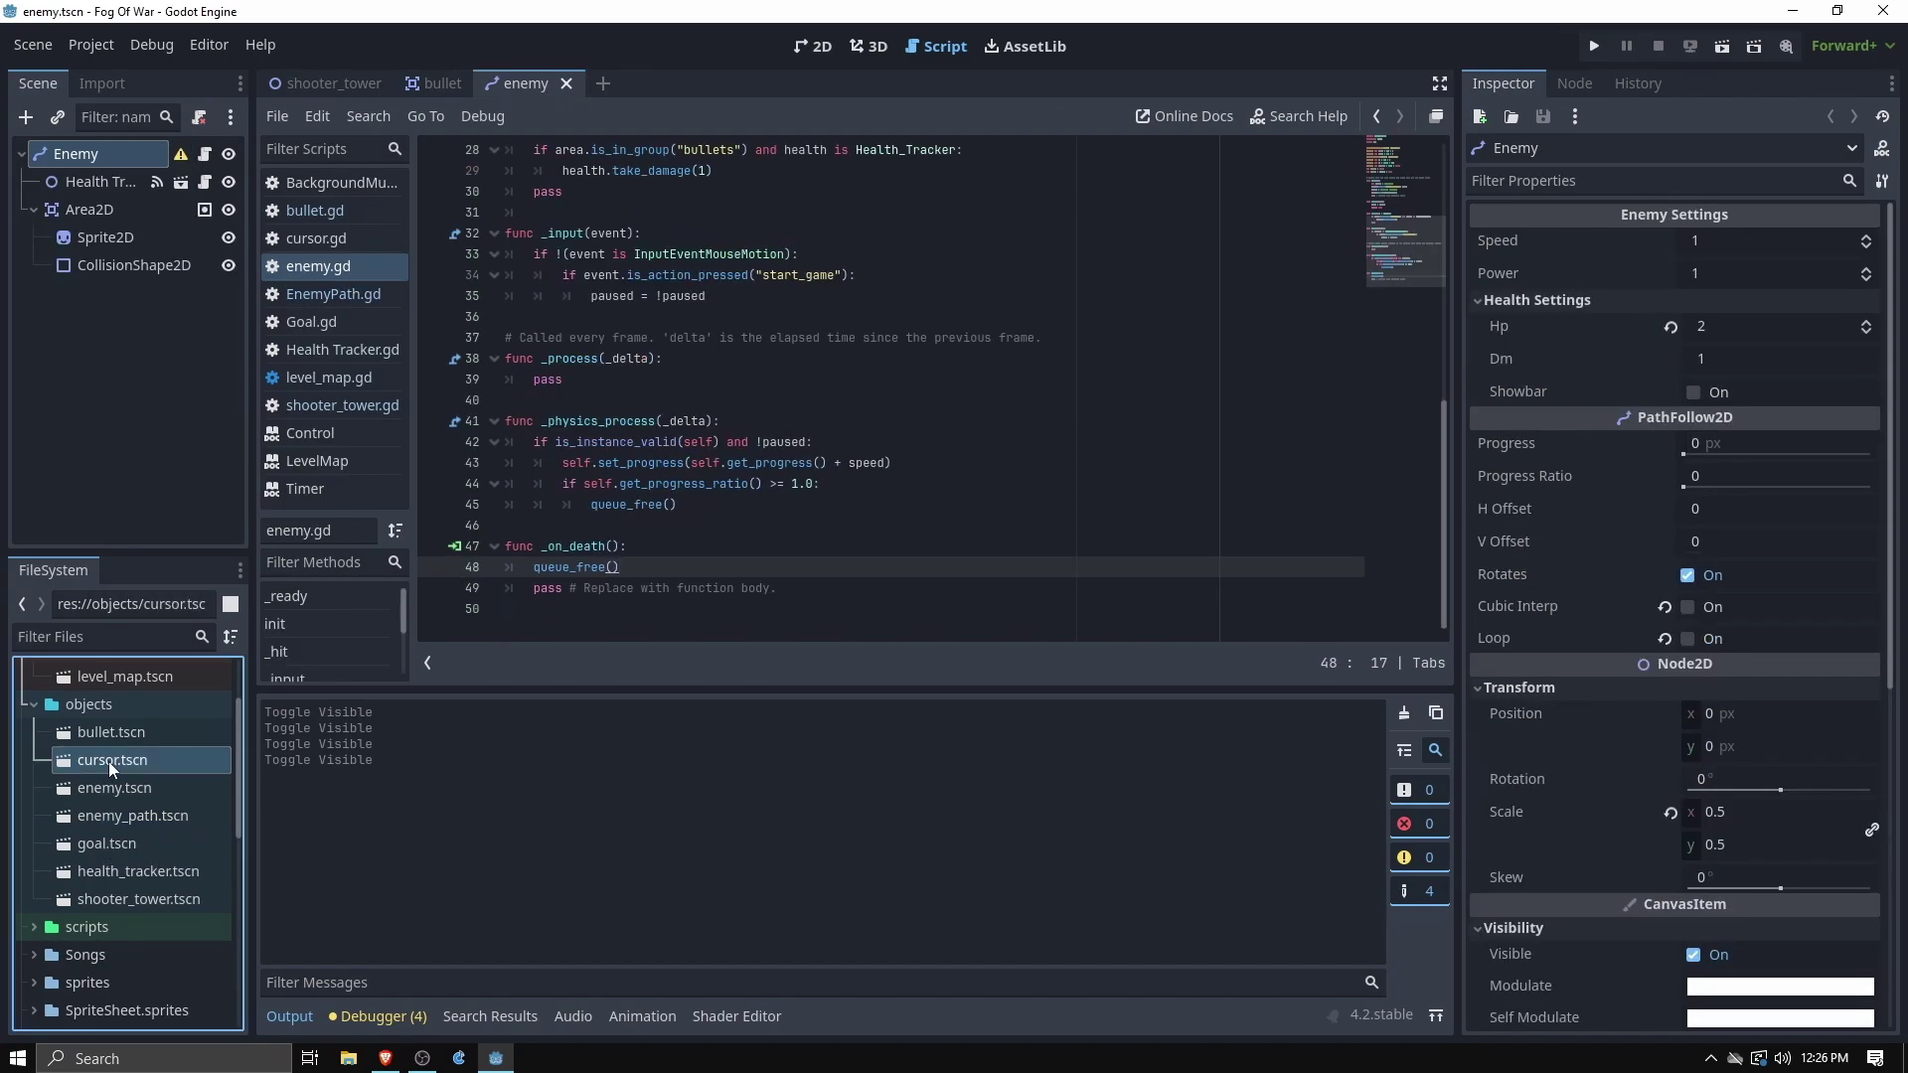
double_click(135, 762)
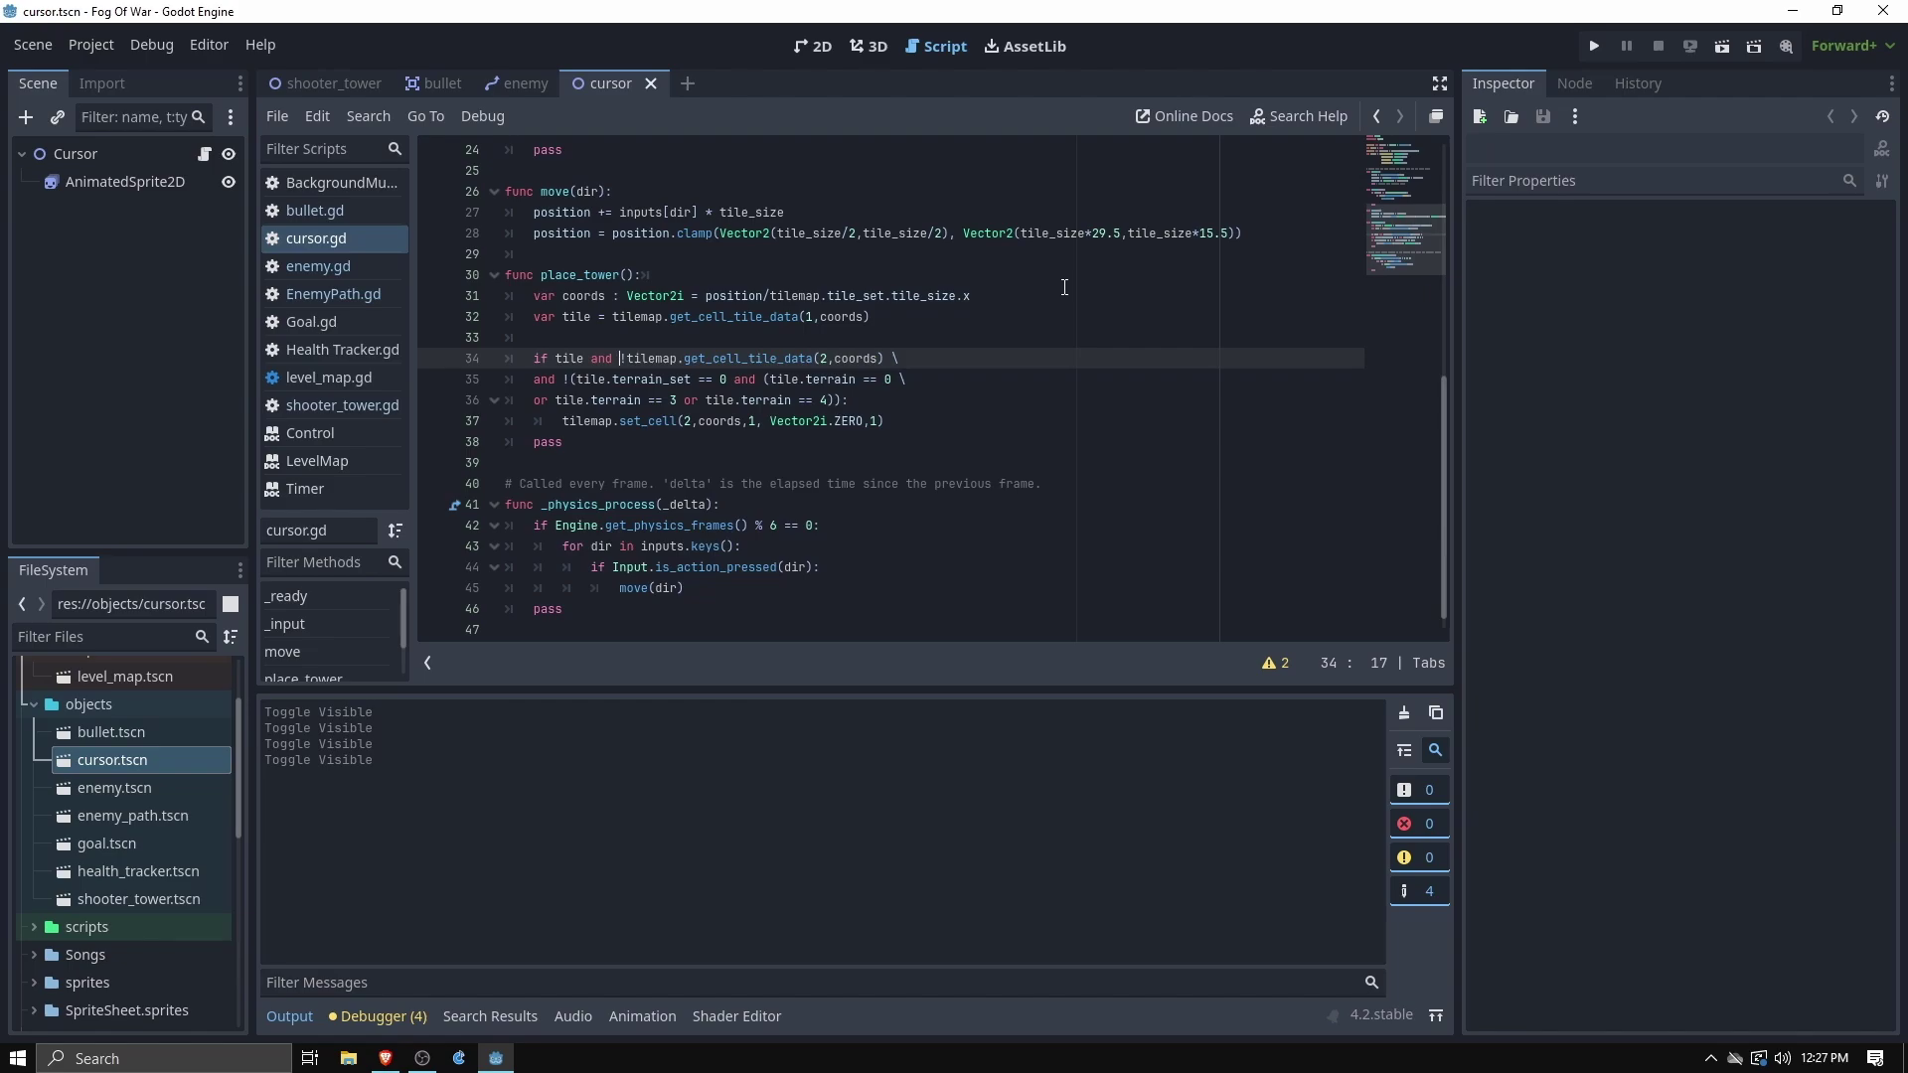
scroll(1064, 288, "up", 8)
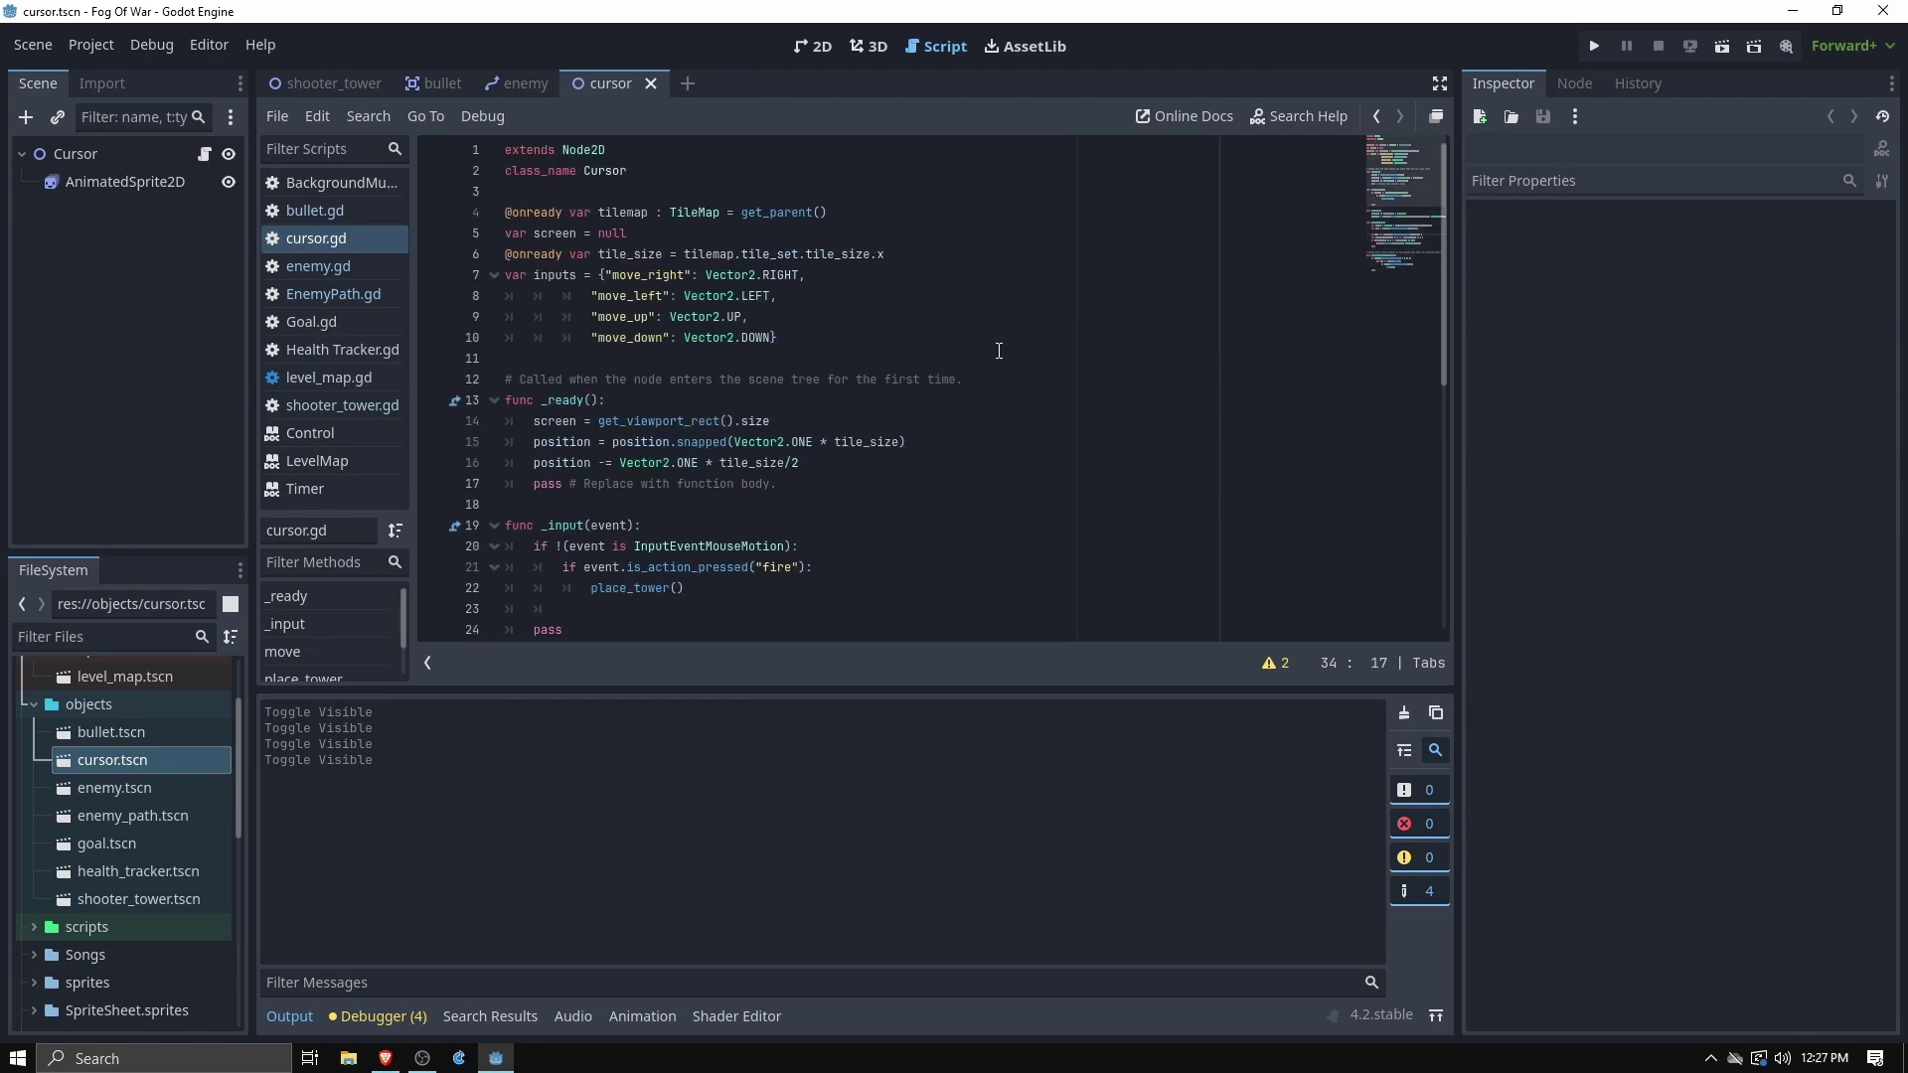
left_click(810, 46)
scroll(892, 429, "up", 4)
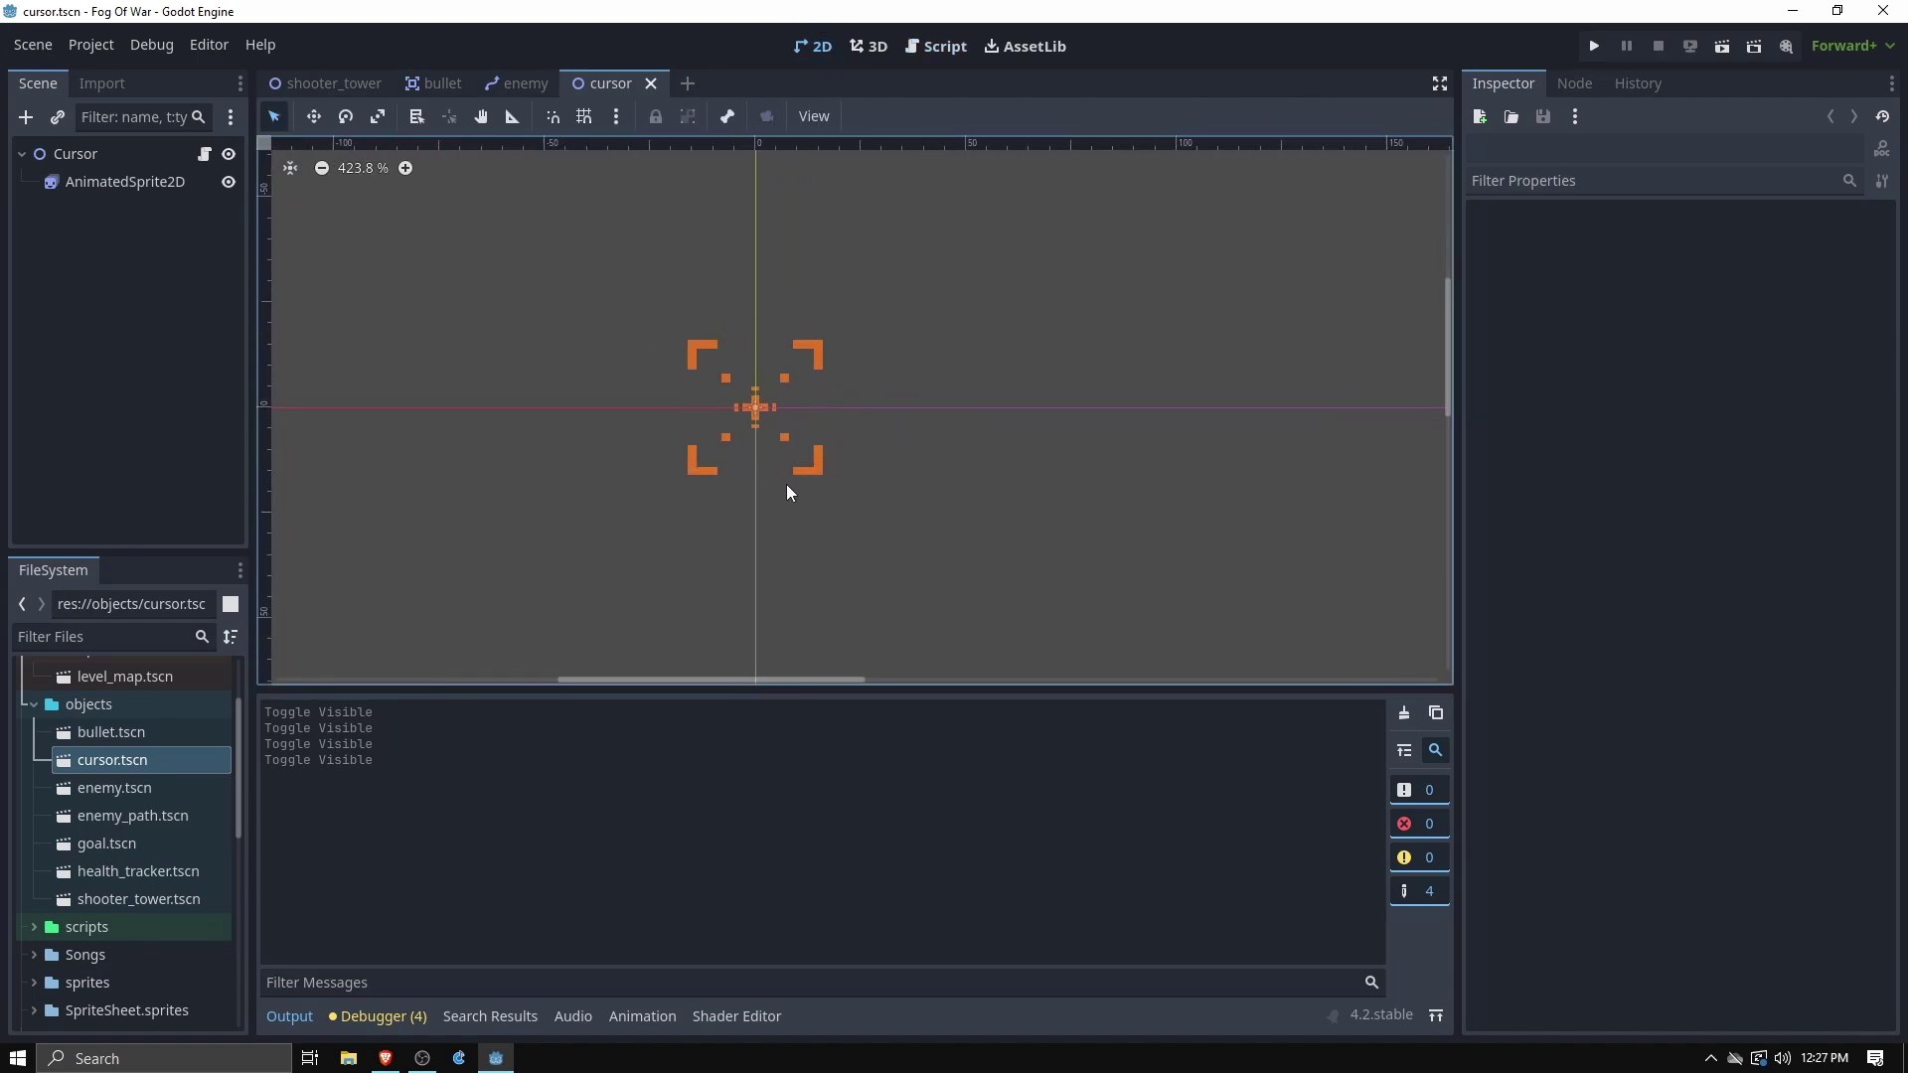
scroll(790, 415, "up", 4)
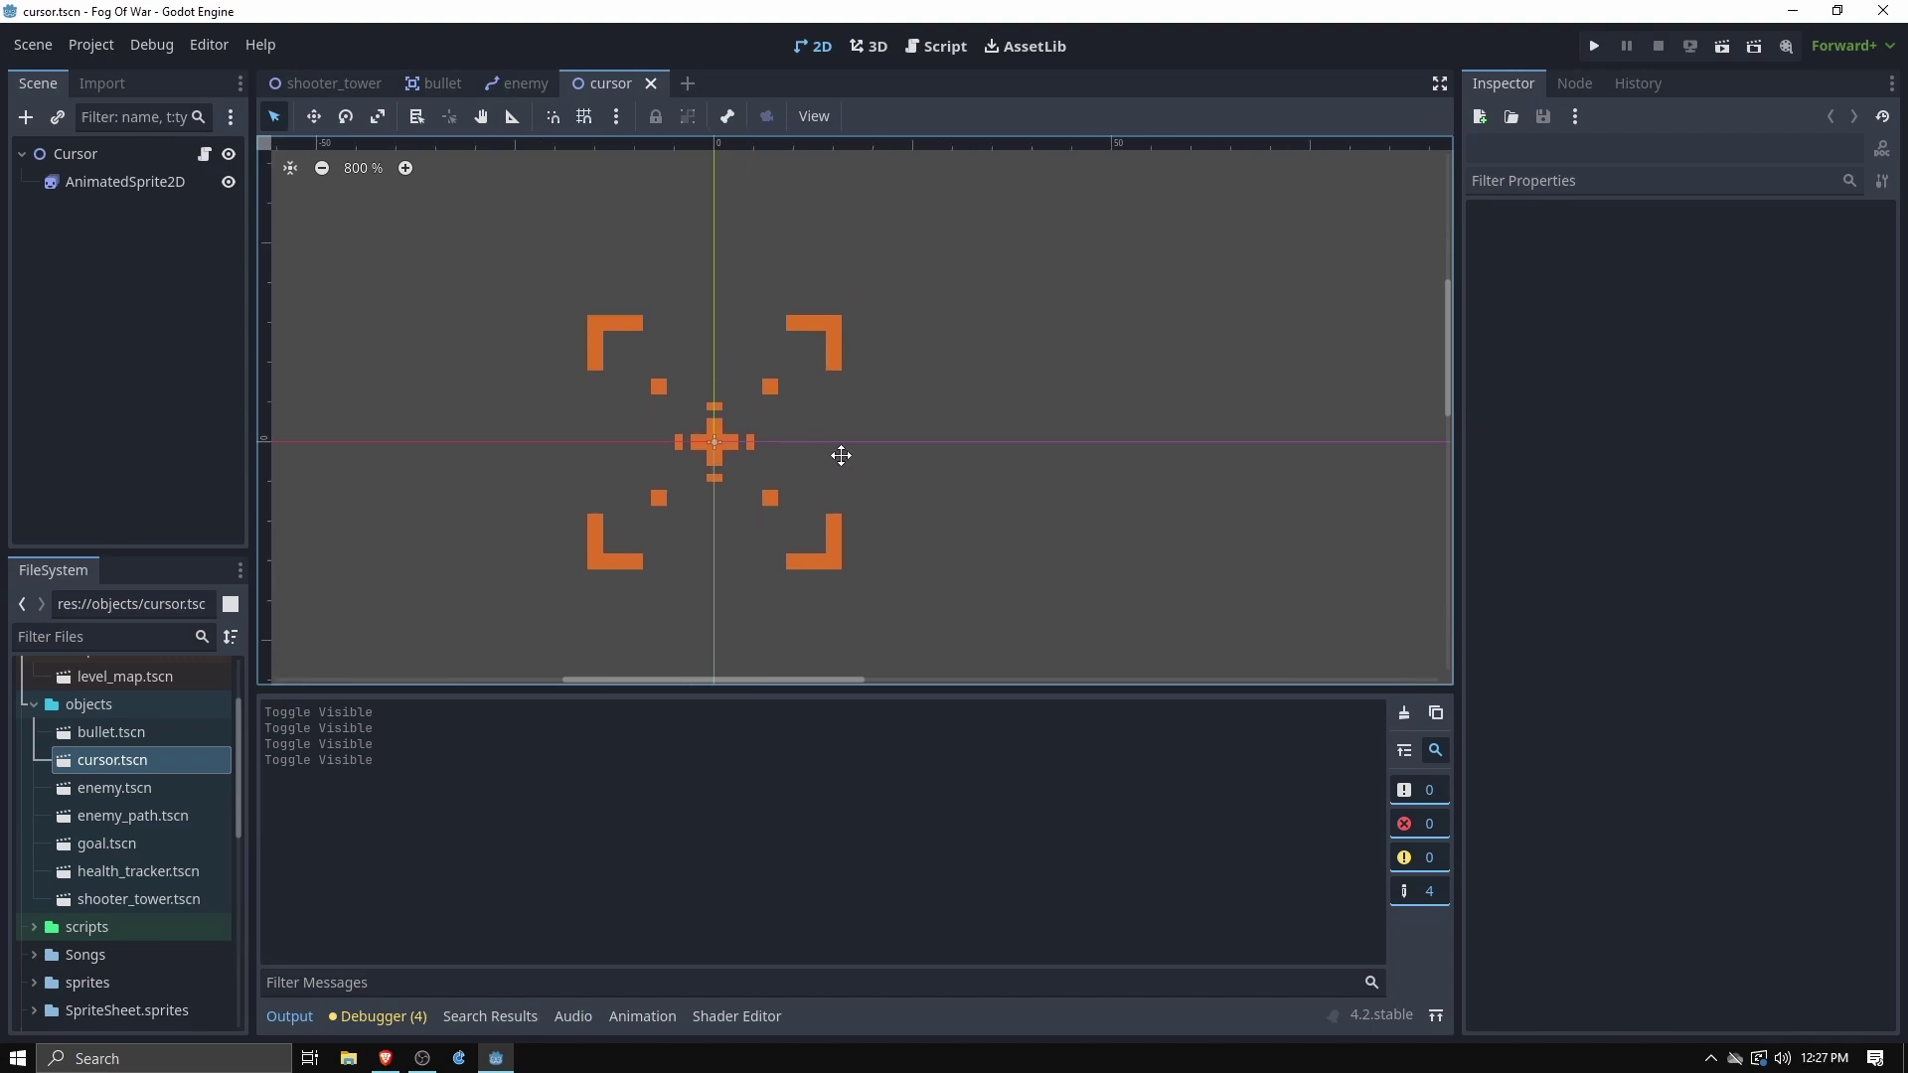
Select the cursor's AnimatedSprite2D node and preview its nature_cursor animation, stopping it after playback
left_click(110, 184)
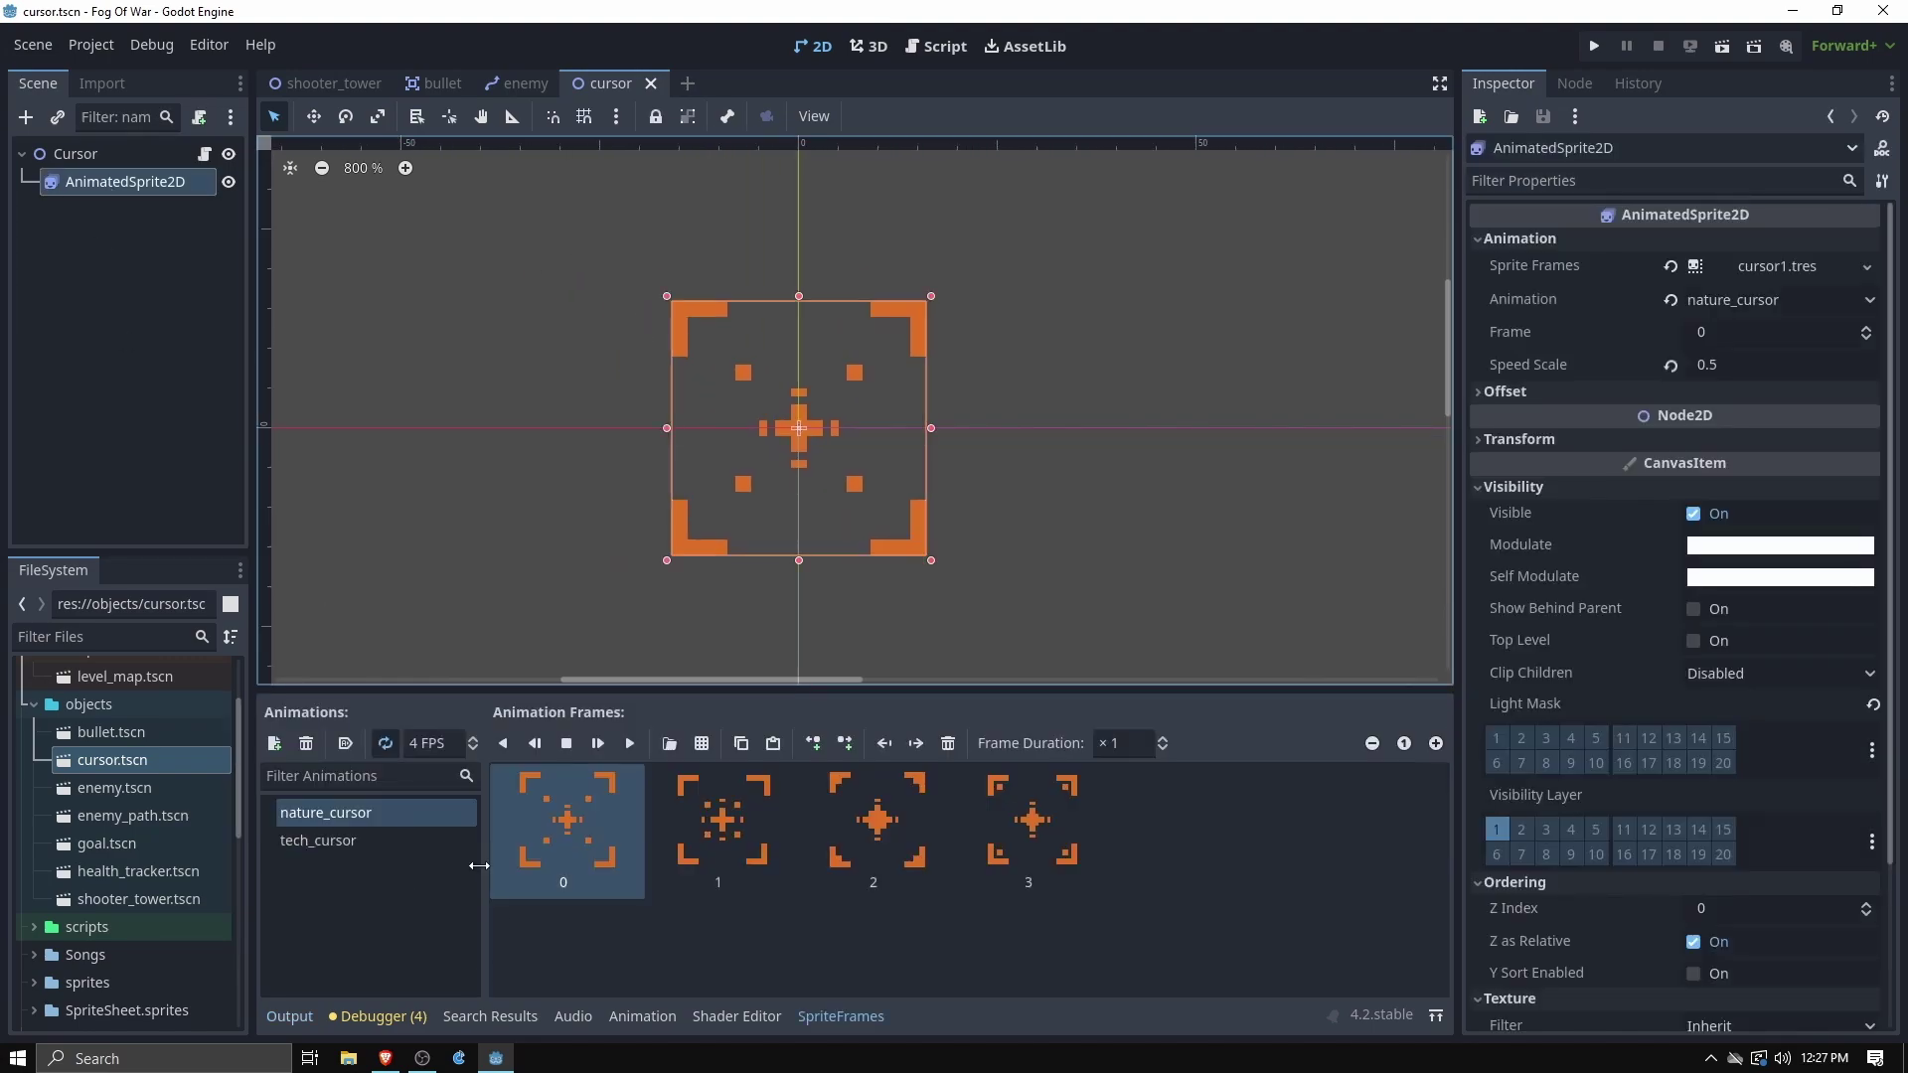
left_click(630, 746)
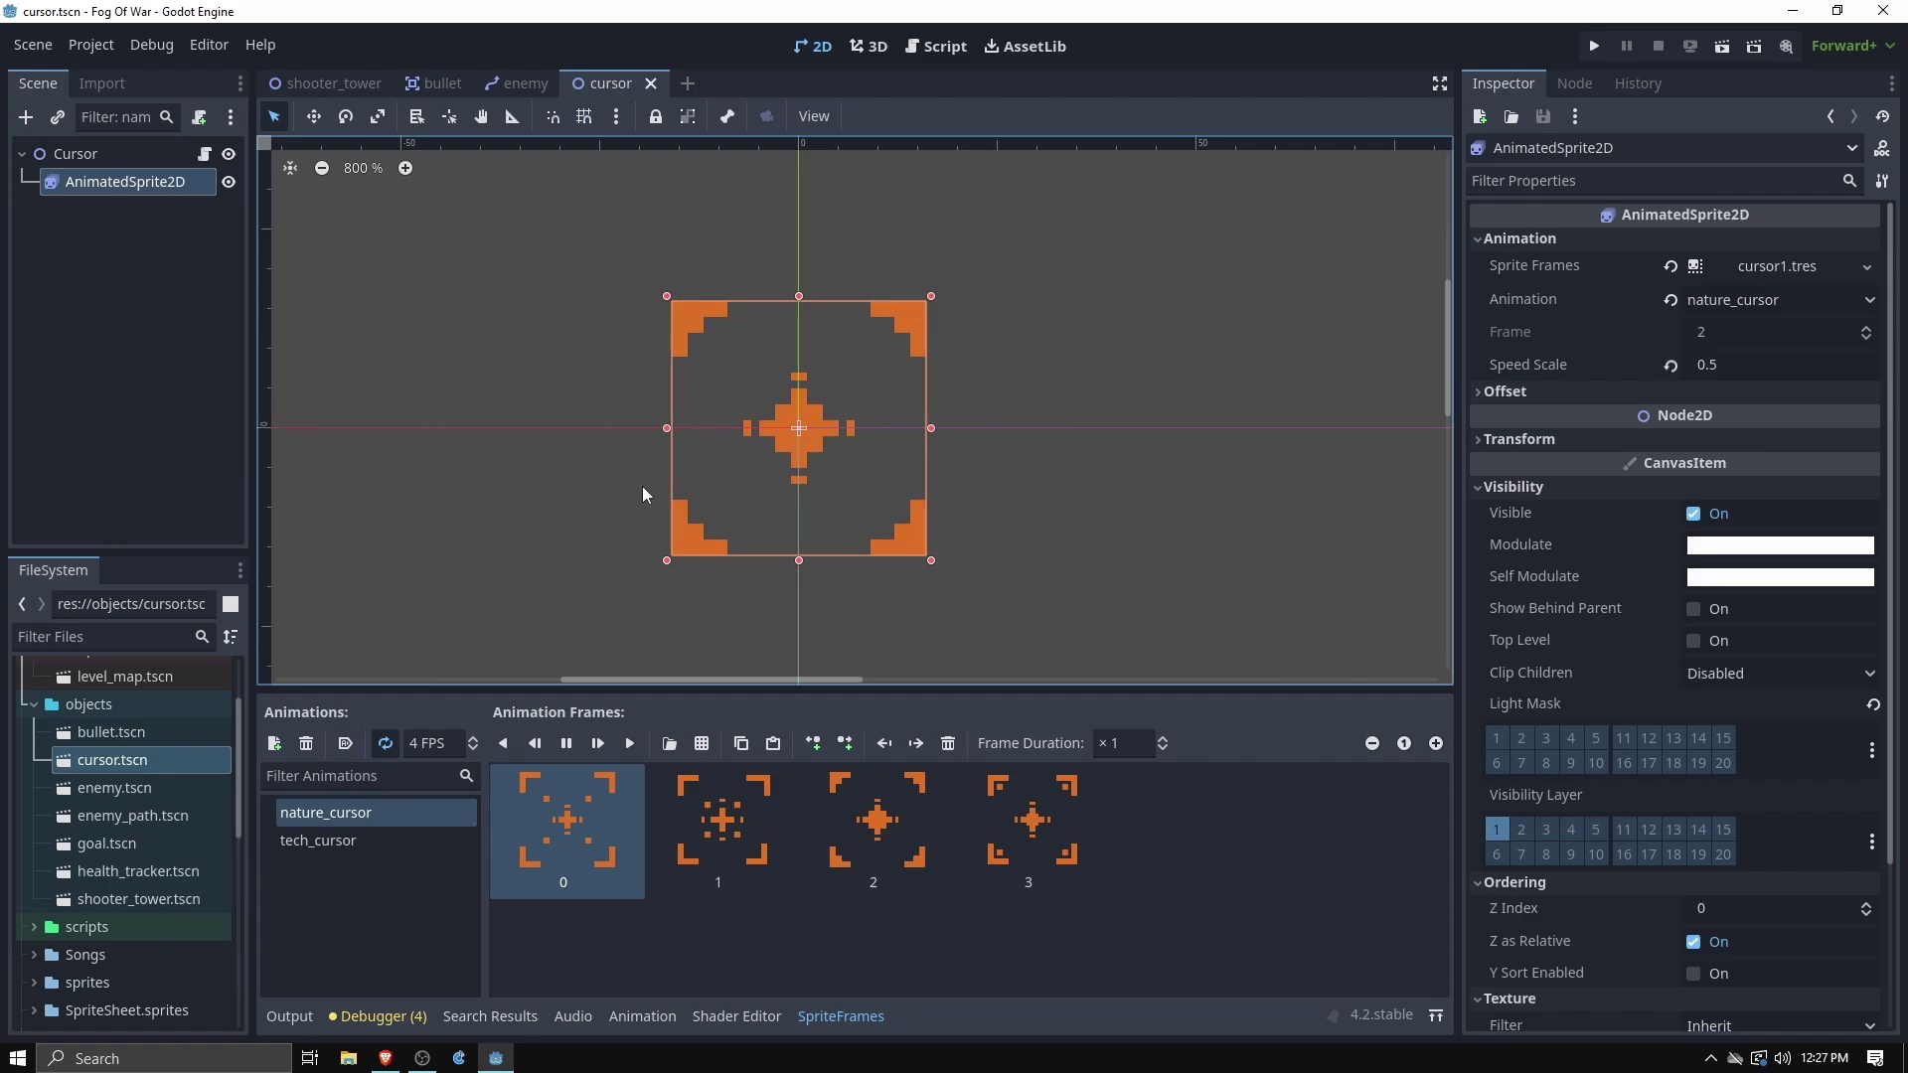
left_click(567, 743)
Return to the cursor script, highlight the direction mappings in the inputs dictionary and examine the _ready function
left_click(938, 52)
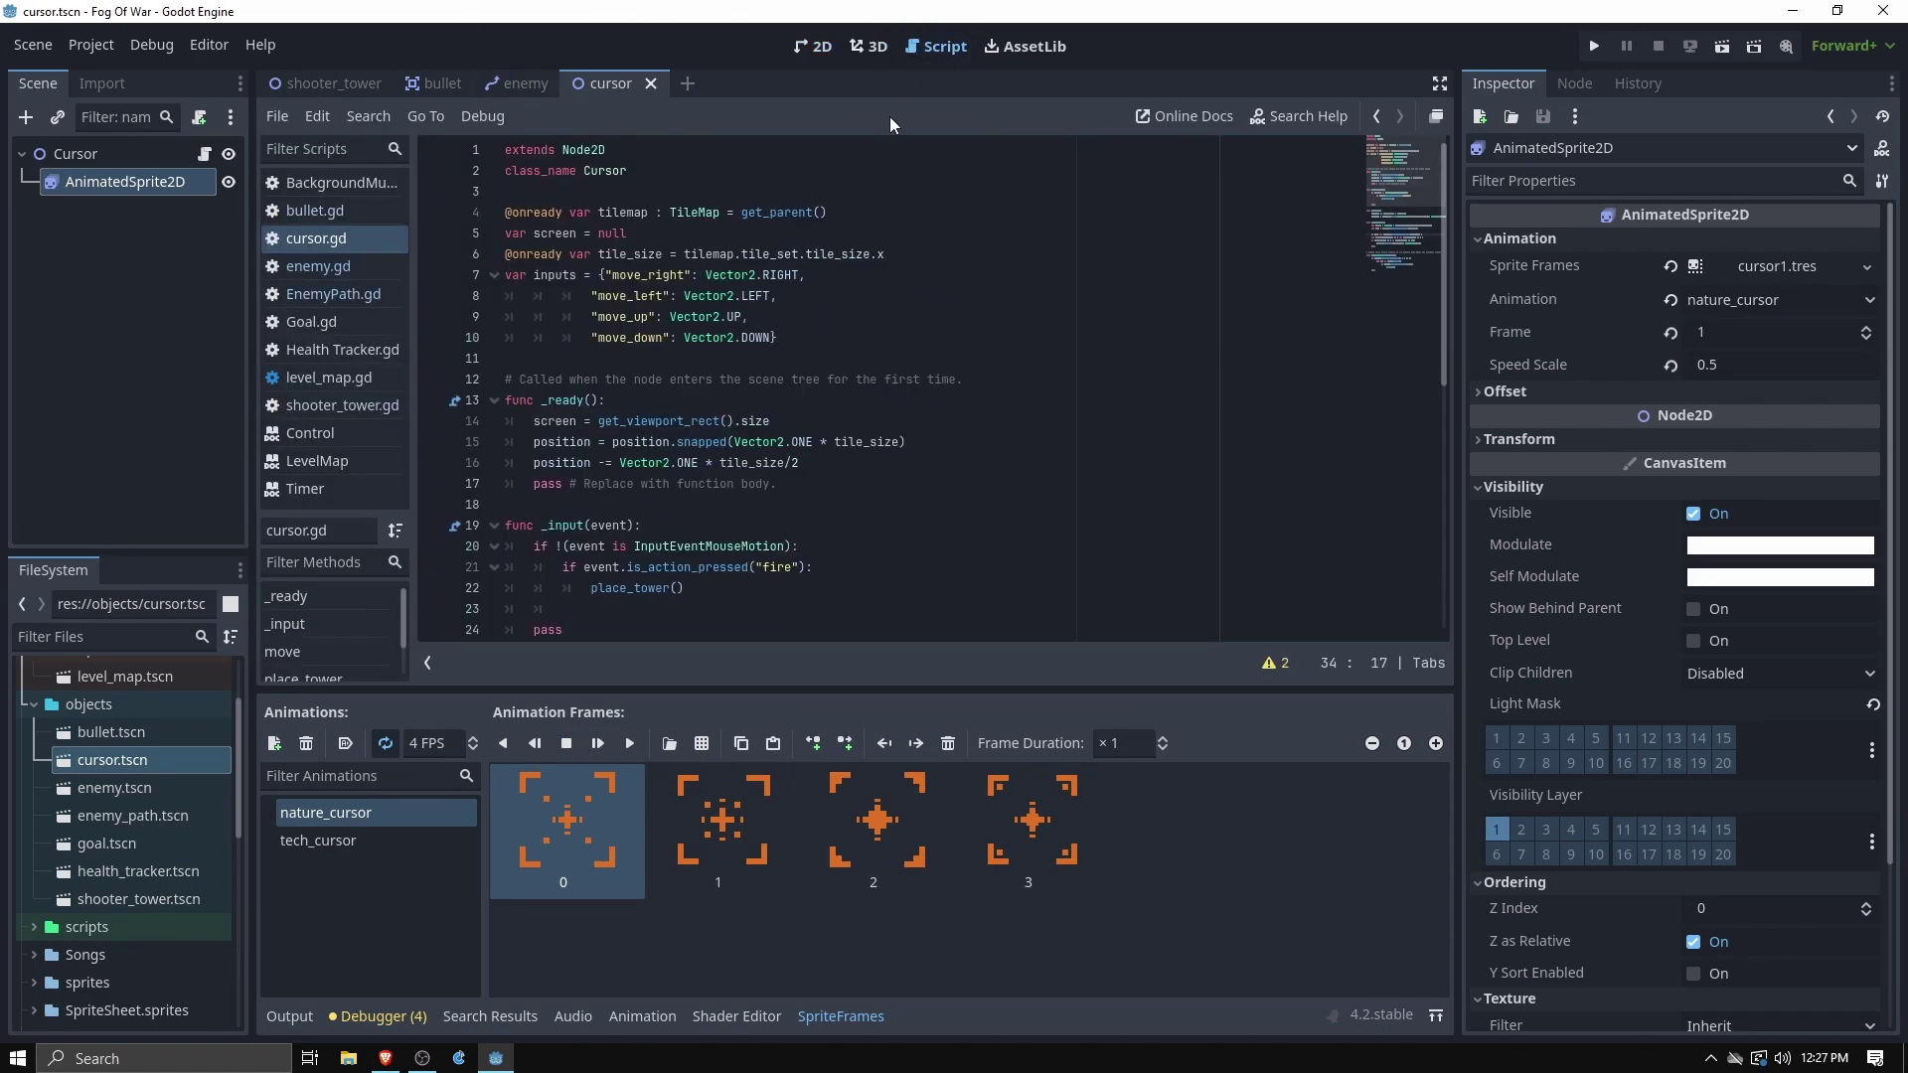
left_click_drag(604, 280, 780, 337)
left_click(830, 339)
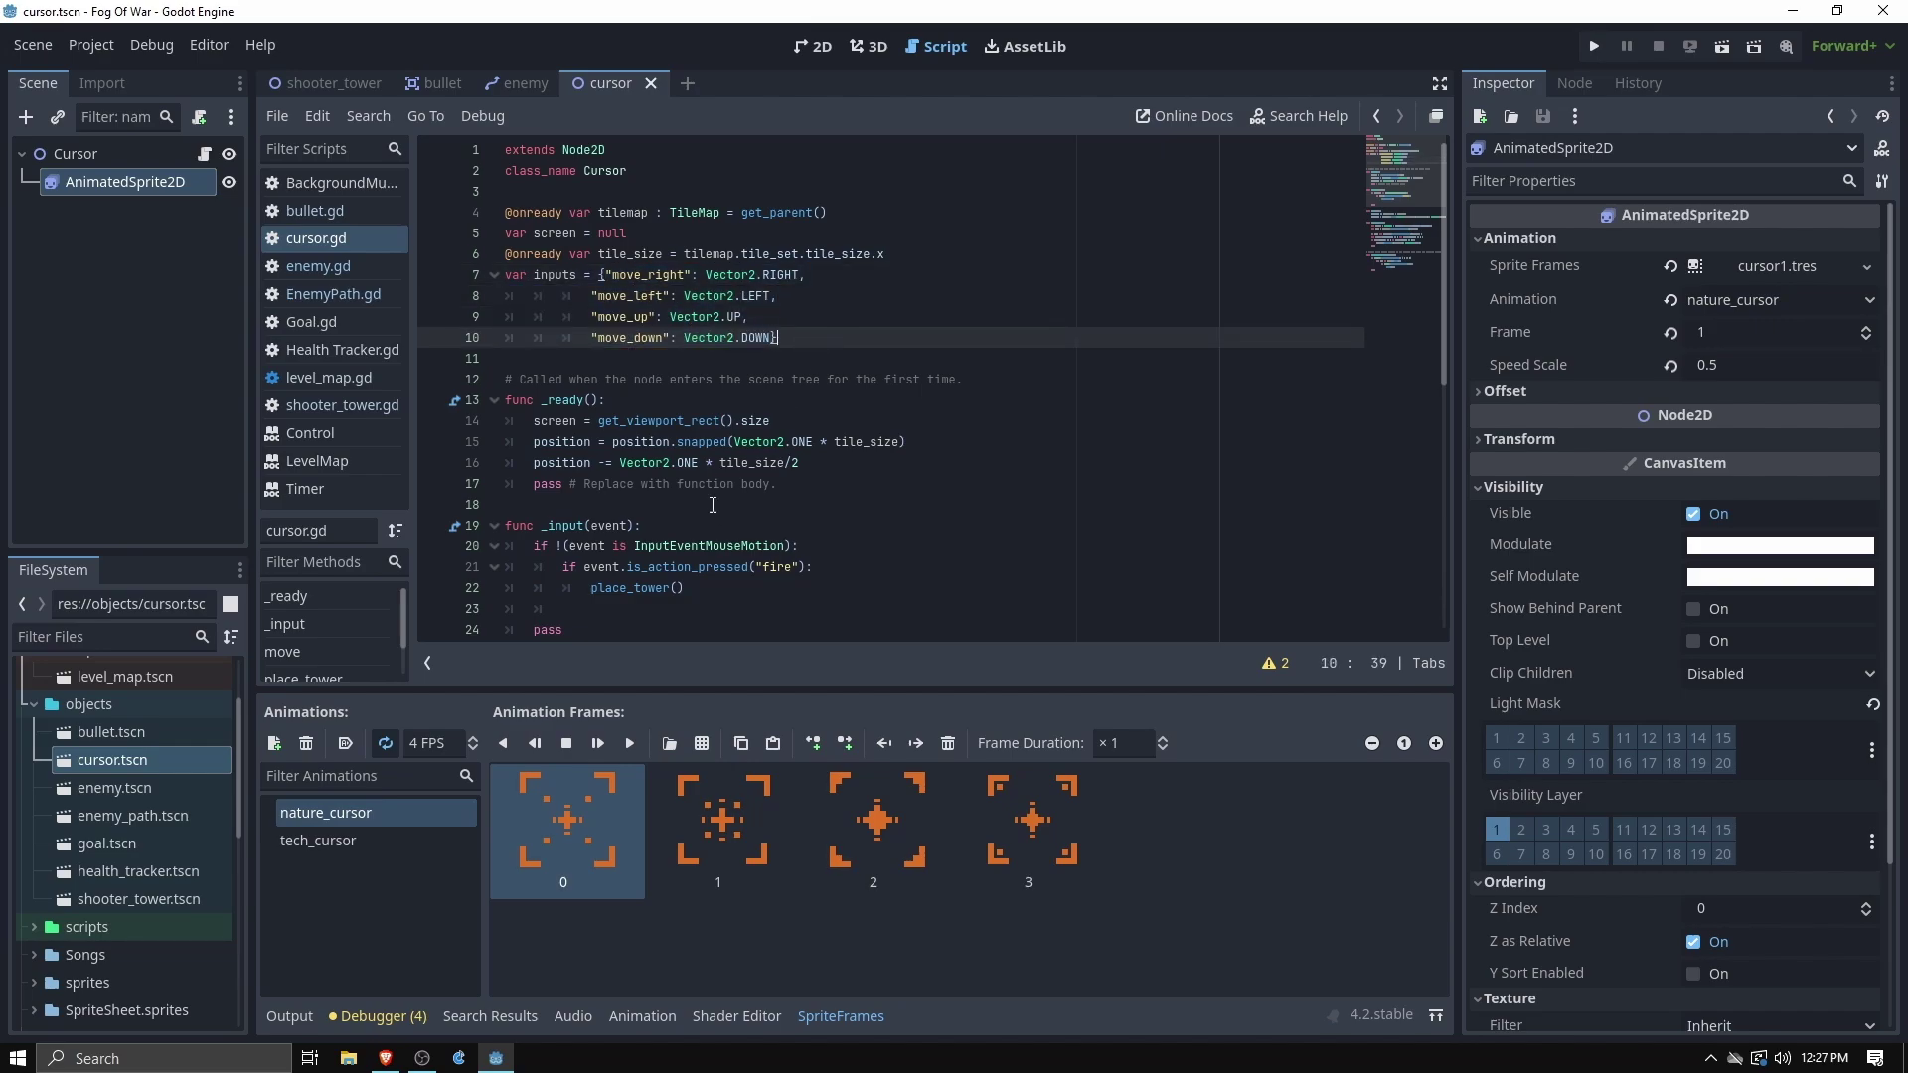
scroll(710, 484, "down", 3)
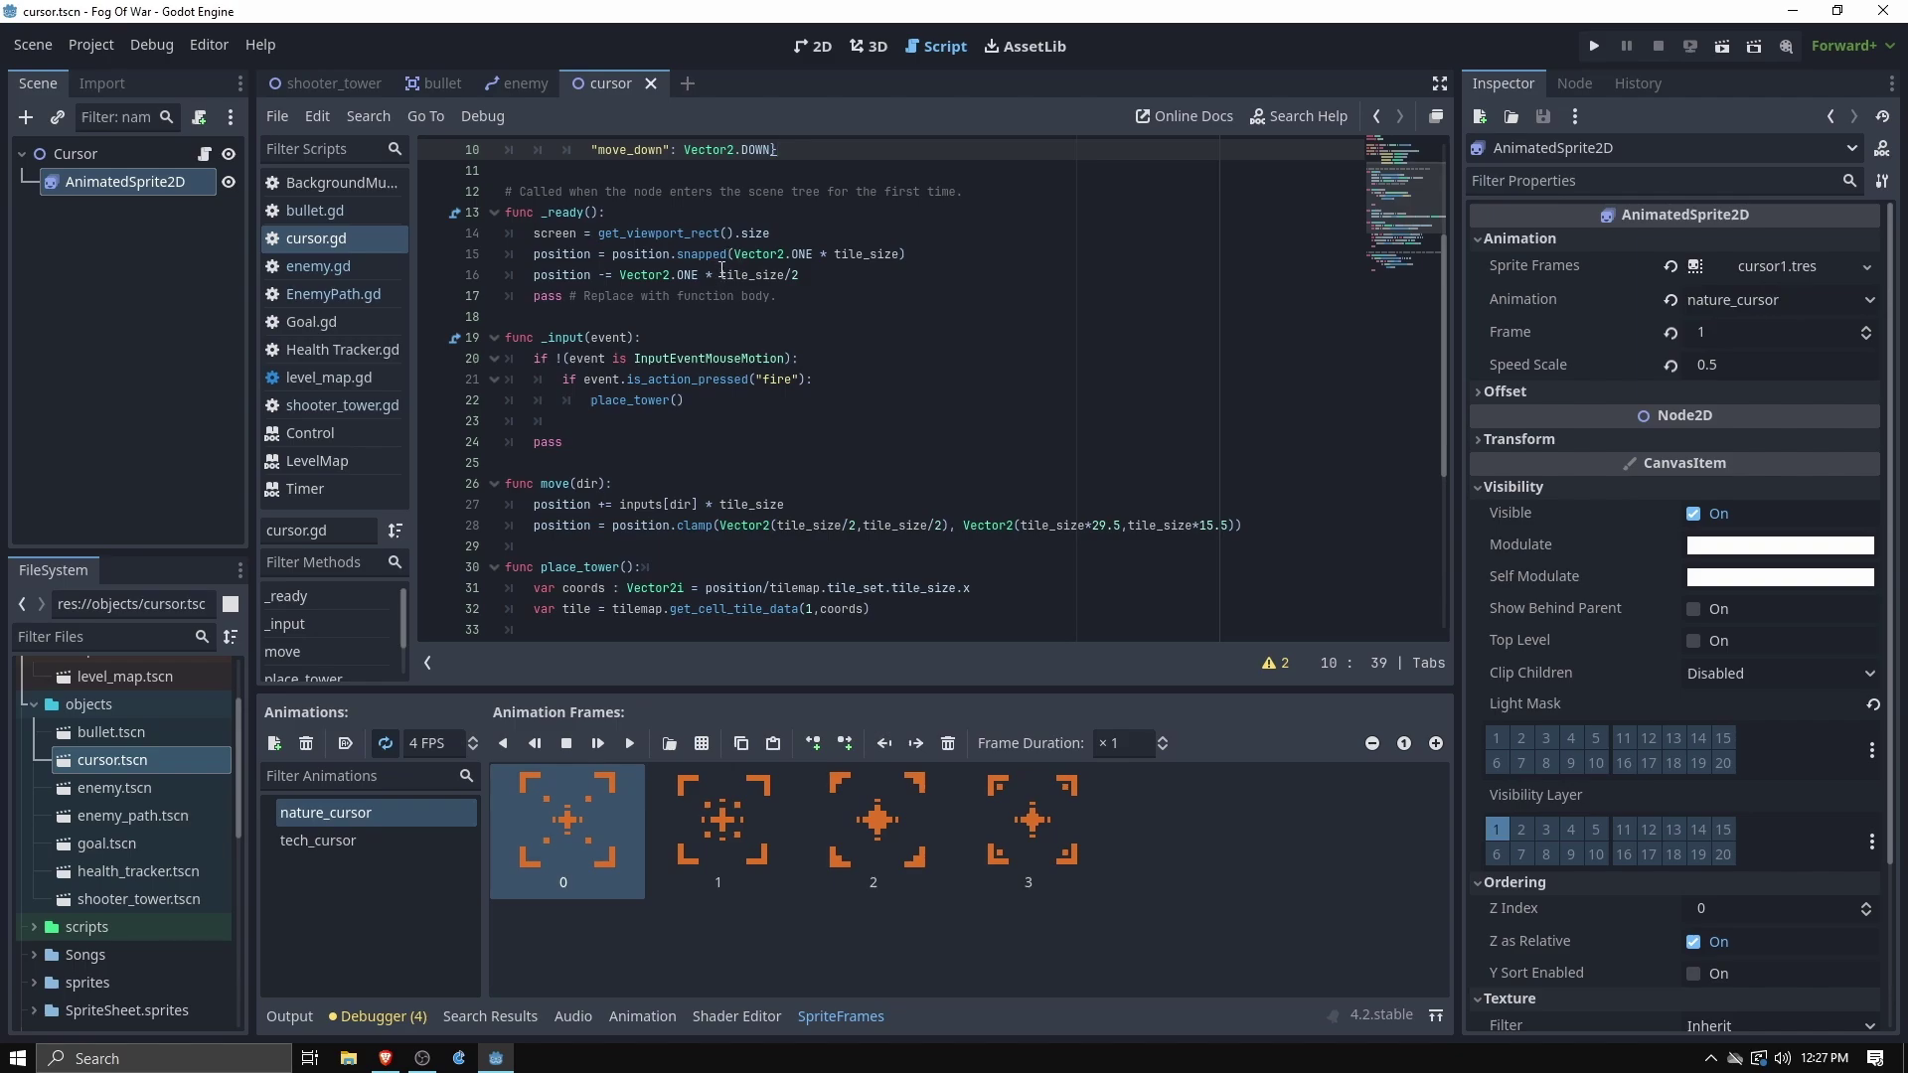
Examine the cursor script's _input function, highlighting the InputEventMouseMotion check and the "fire" action, and continue to move and place_tower
left_click(553, 358)
type("!")
double_click(669, 358)
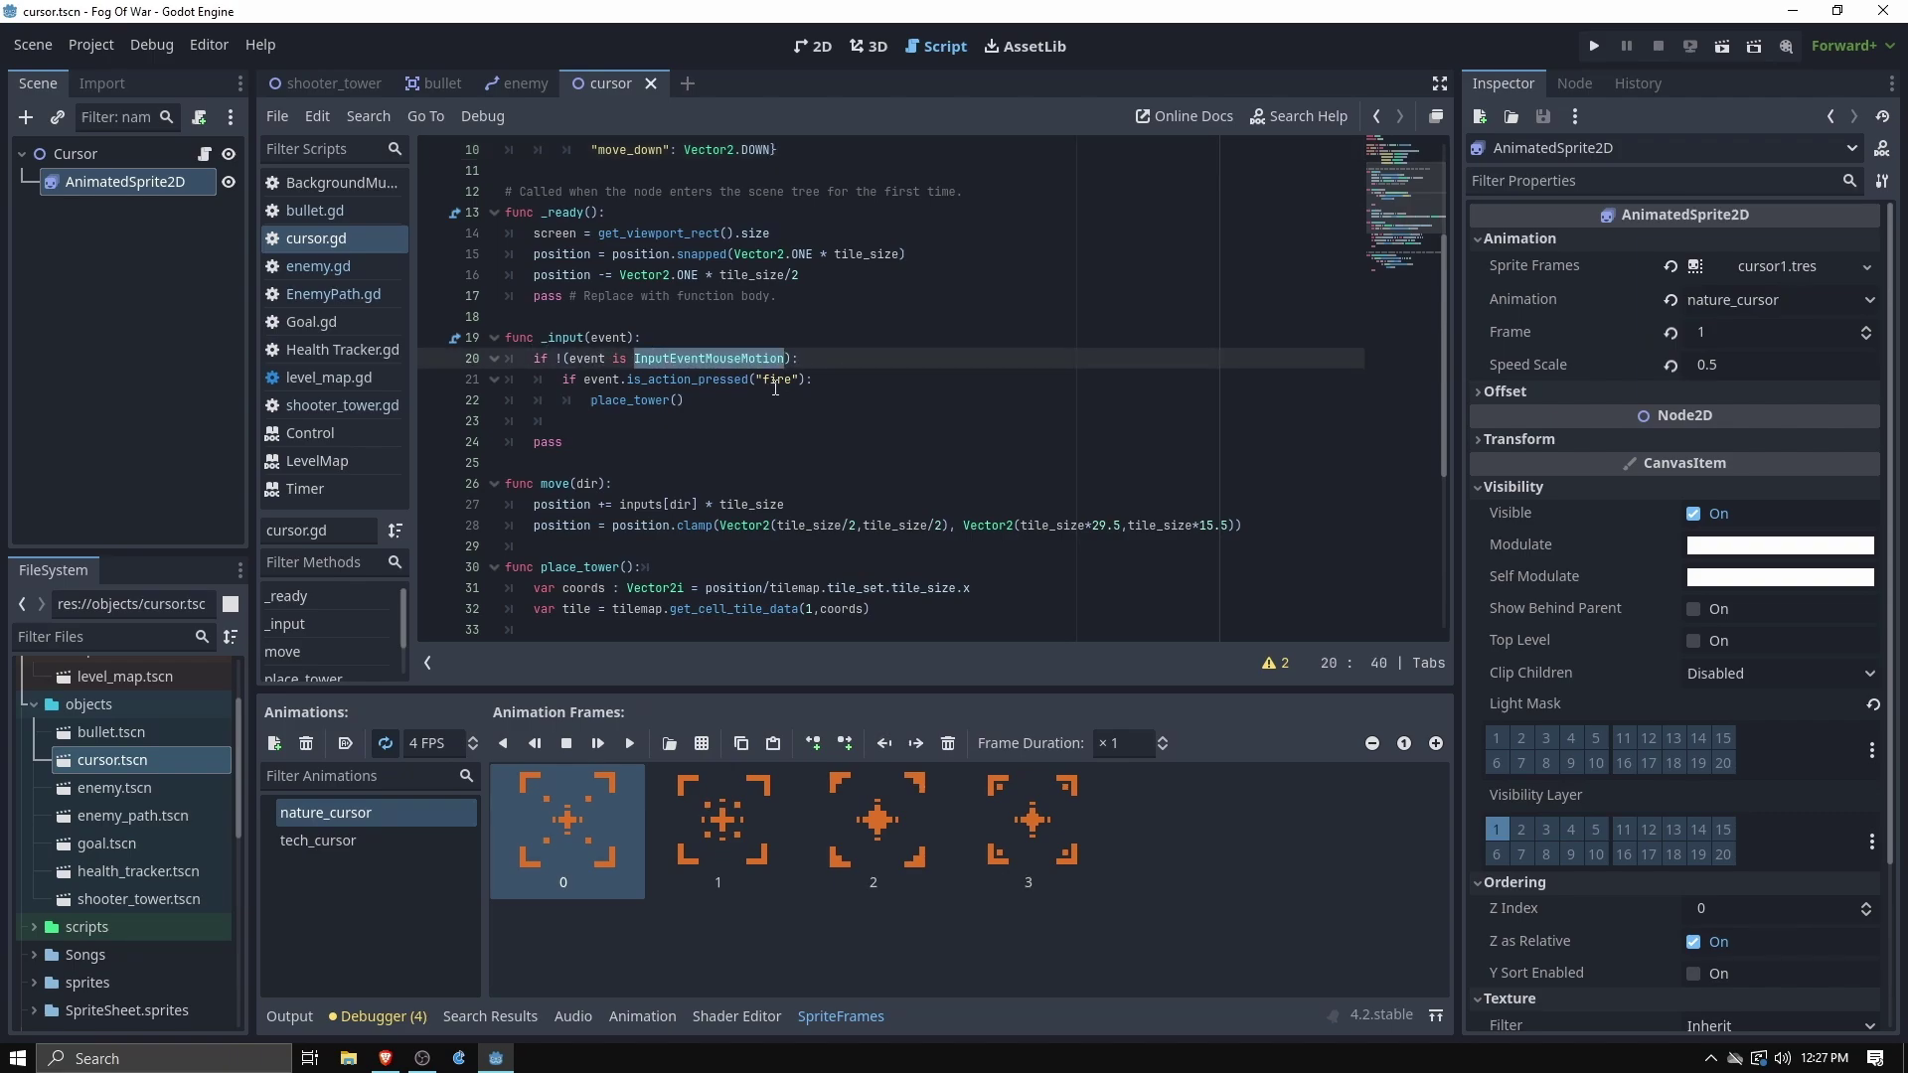
double_click(777, 381)
double_click(711, 358)
scroll(785, 407, "down", 2)
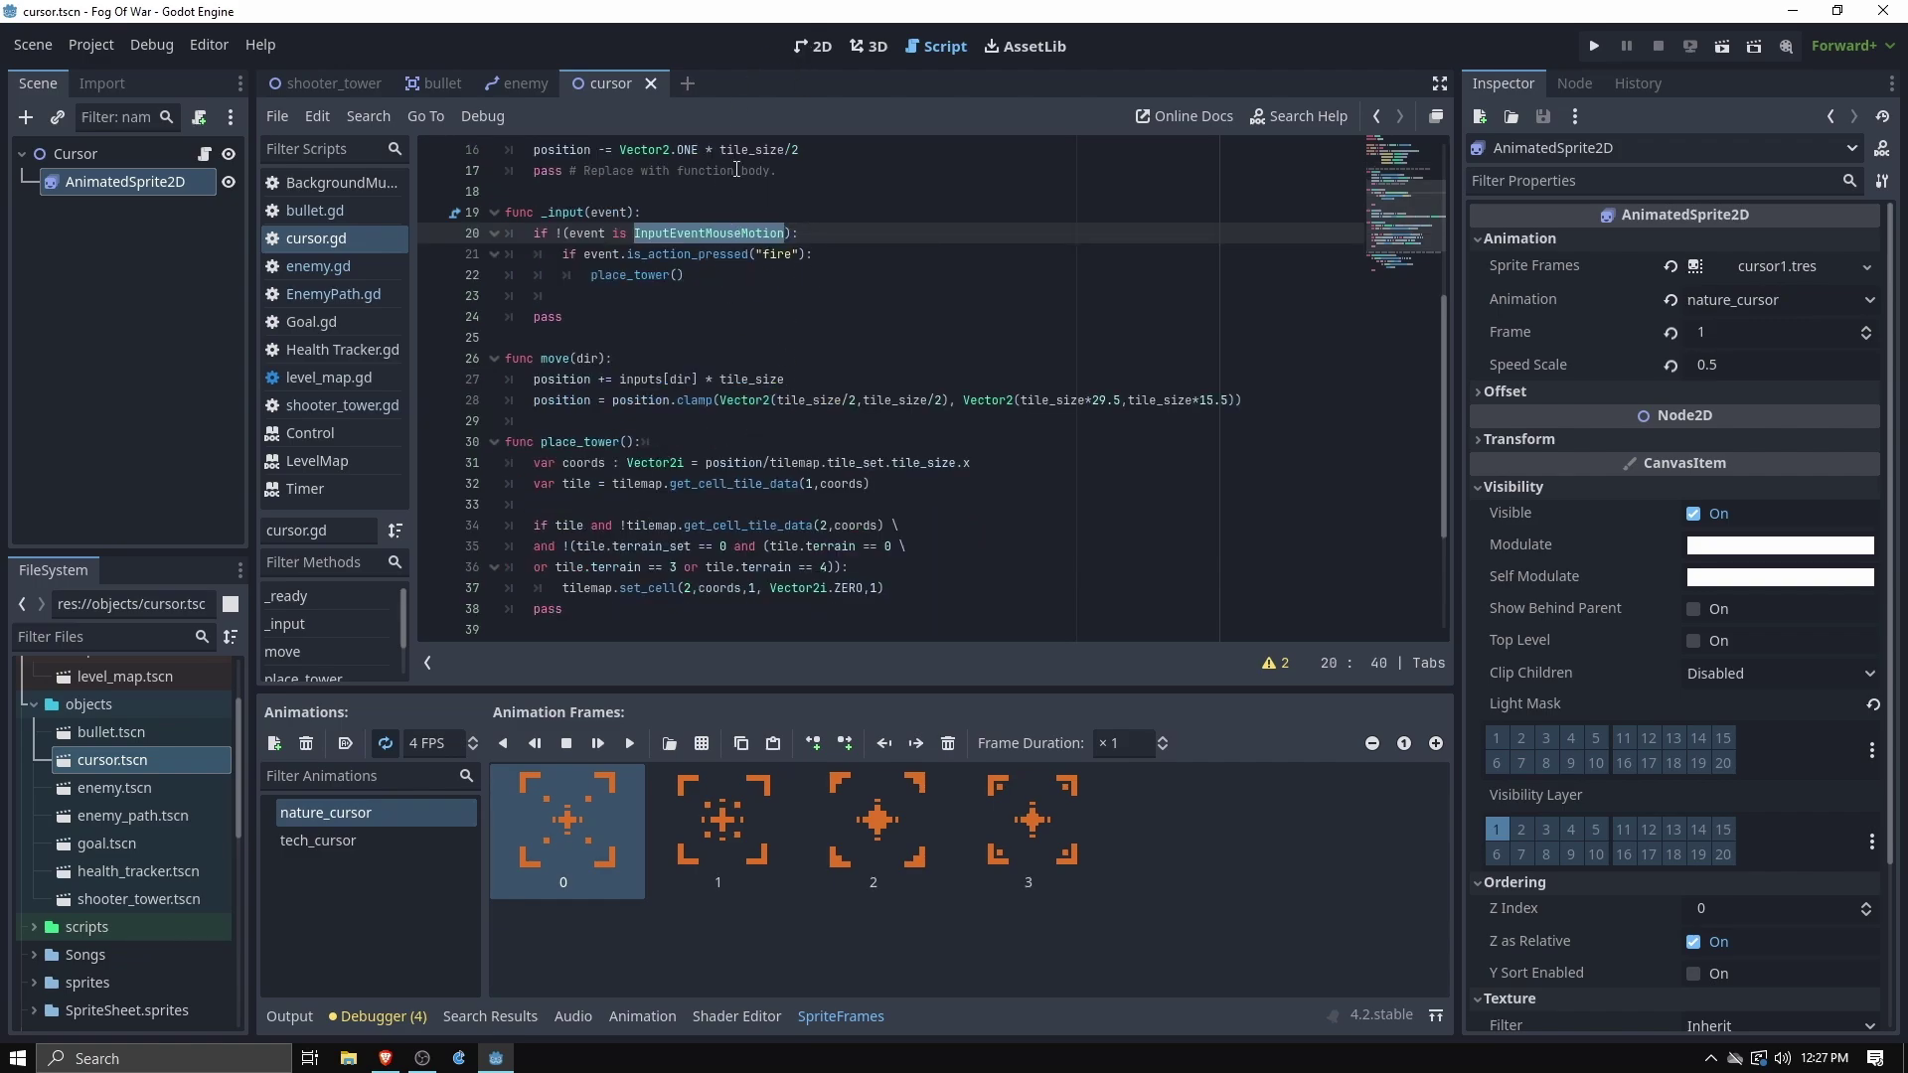
Examine the cursor script's _physics_process function, highlighting the 6 in the get_physics_frames check and the loop over the input directions
scroll(696, 447, "down", 3)
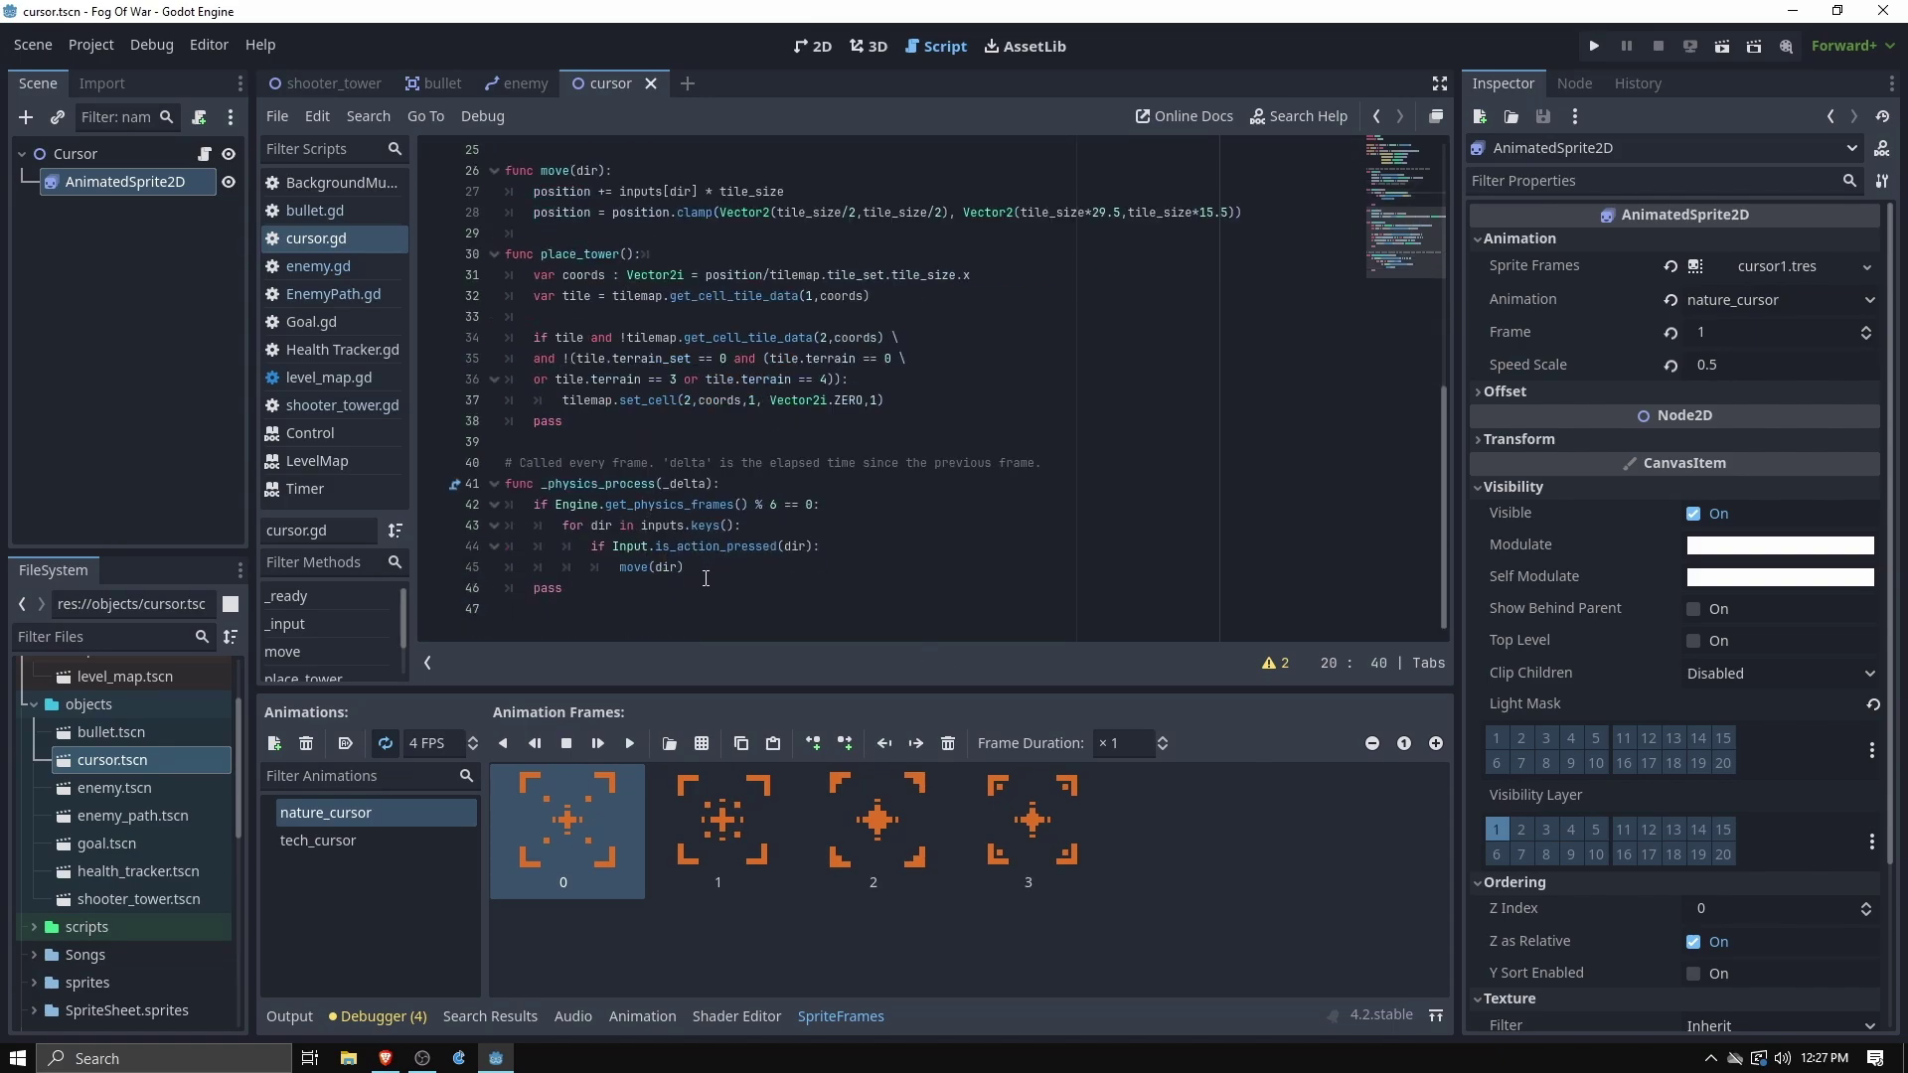
scroll(650, 379, "up", 1)
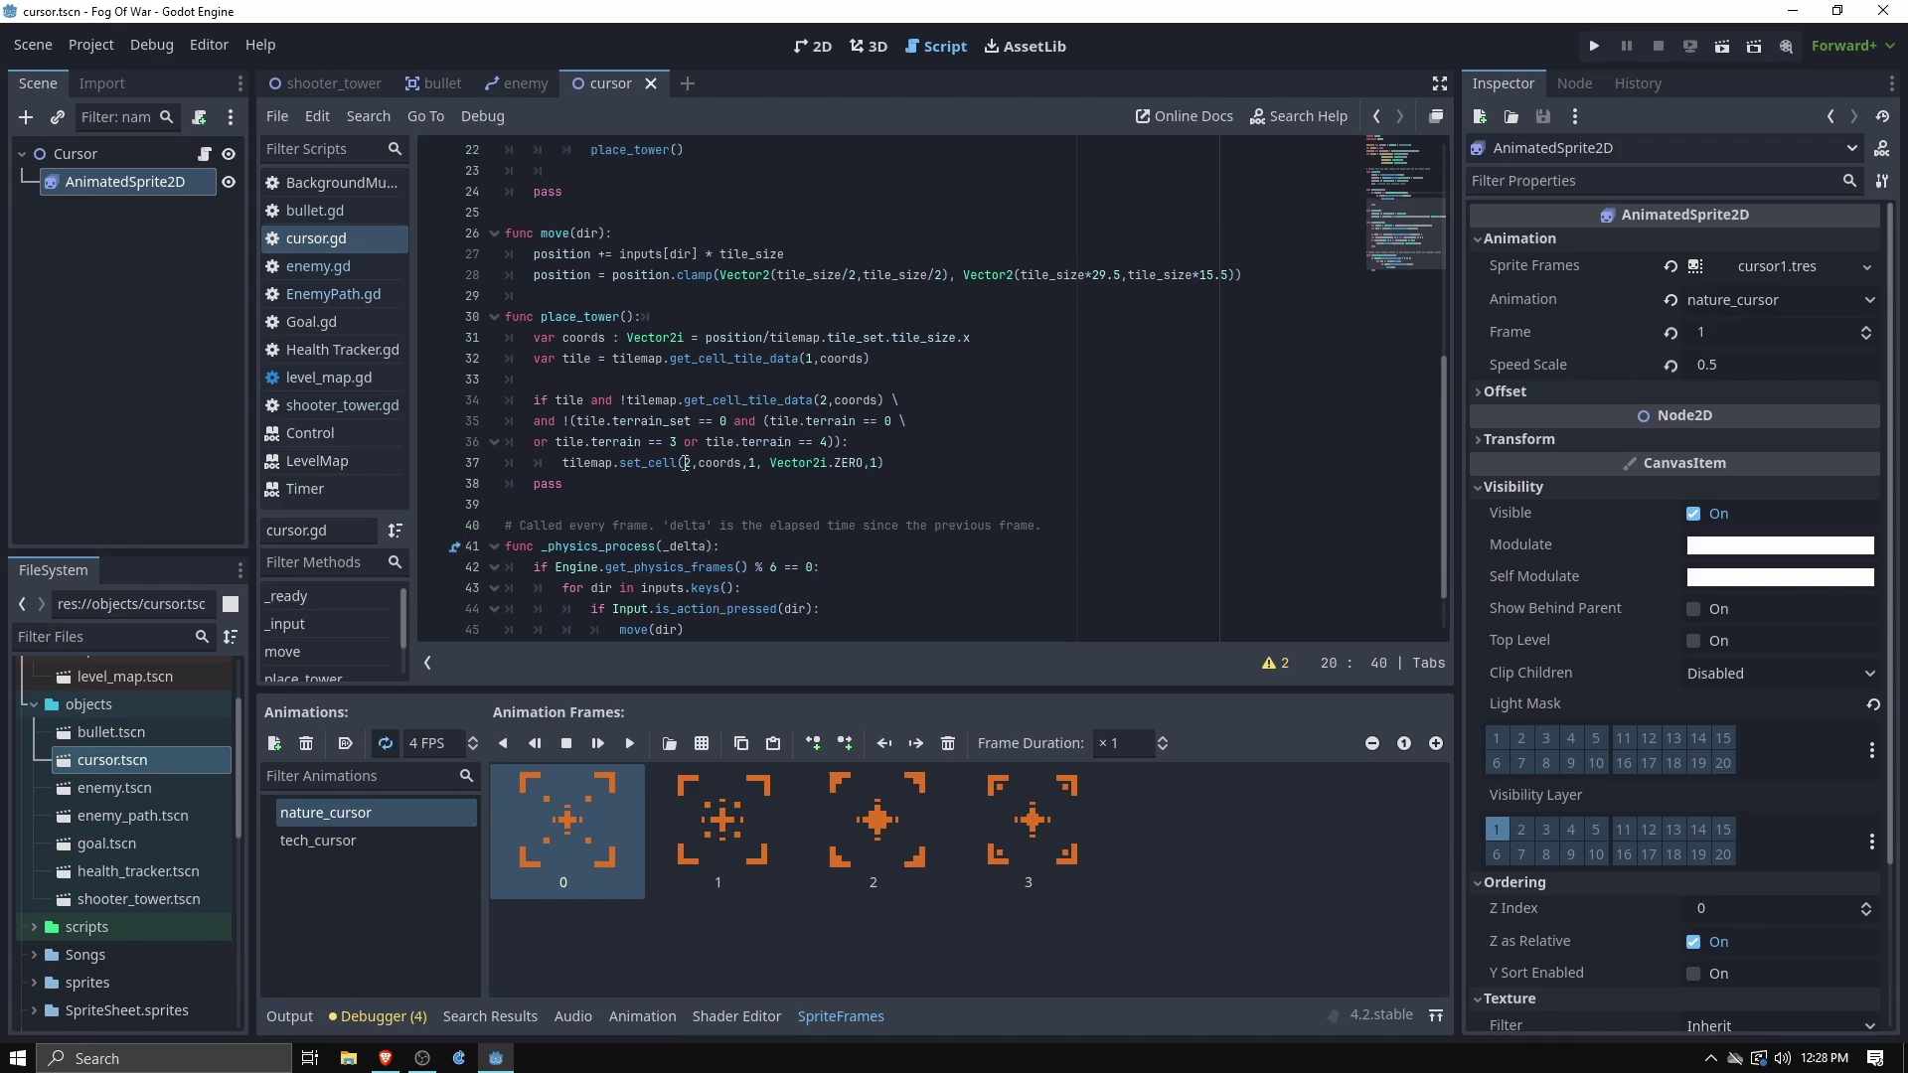
left_click(774, 570)
double_click(774, 569)
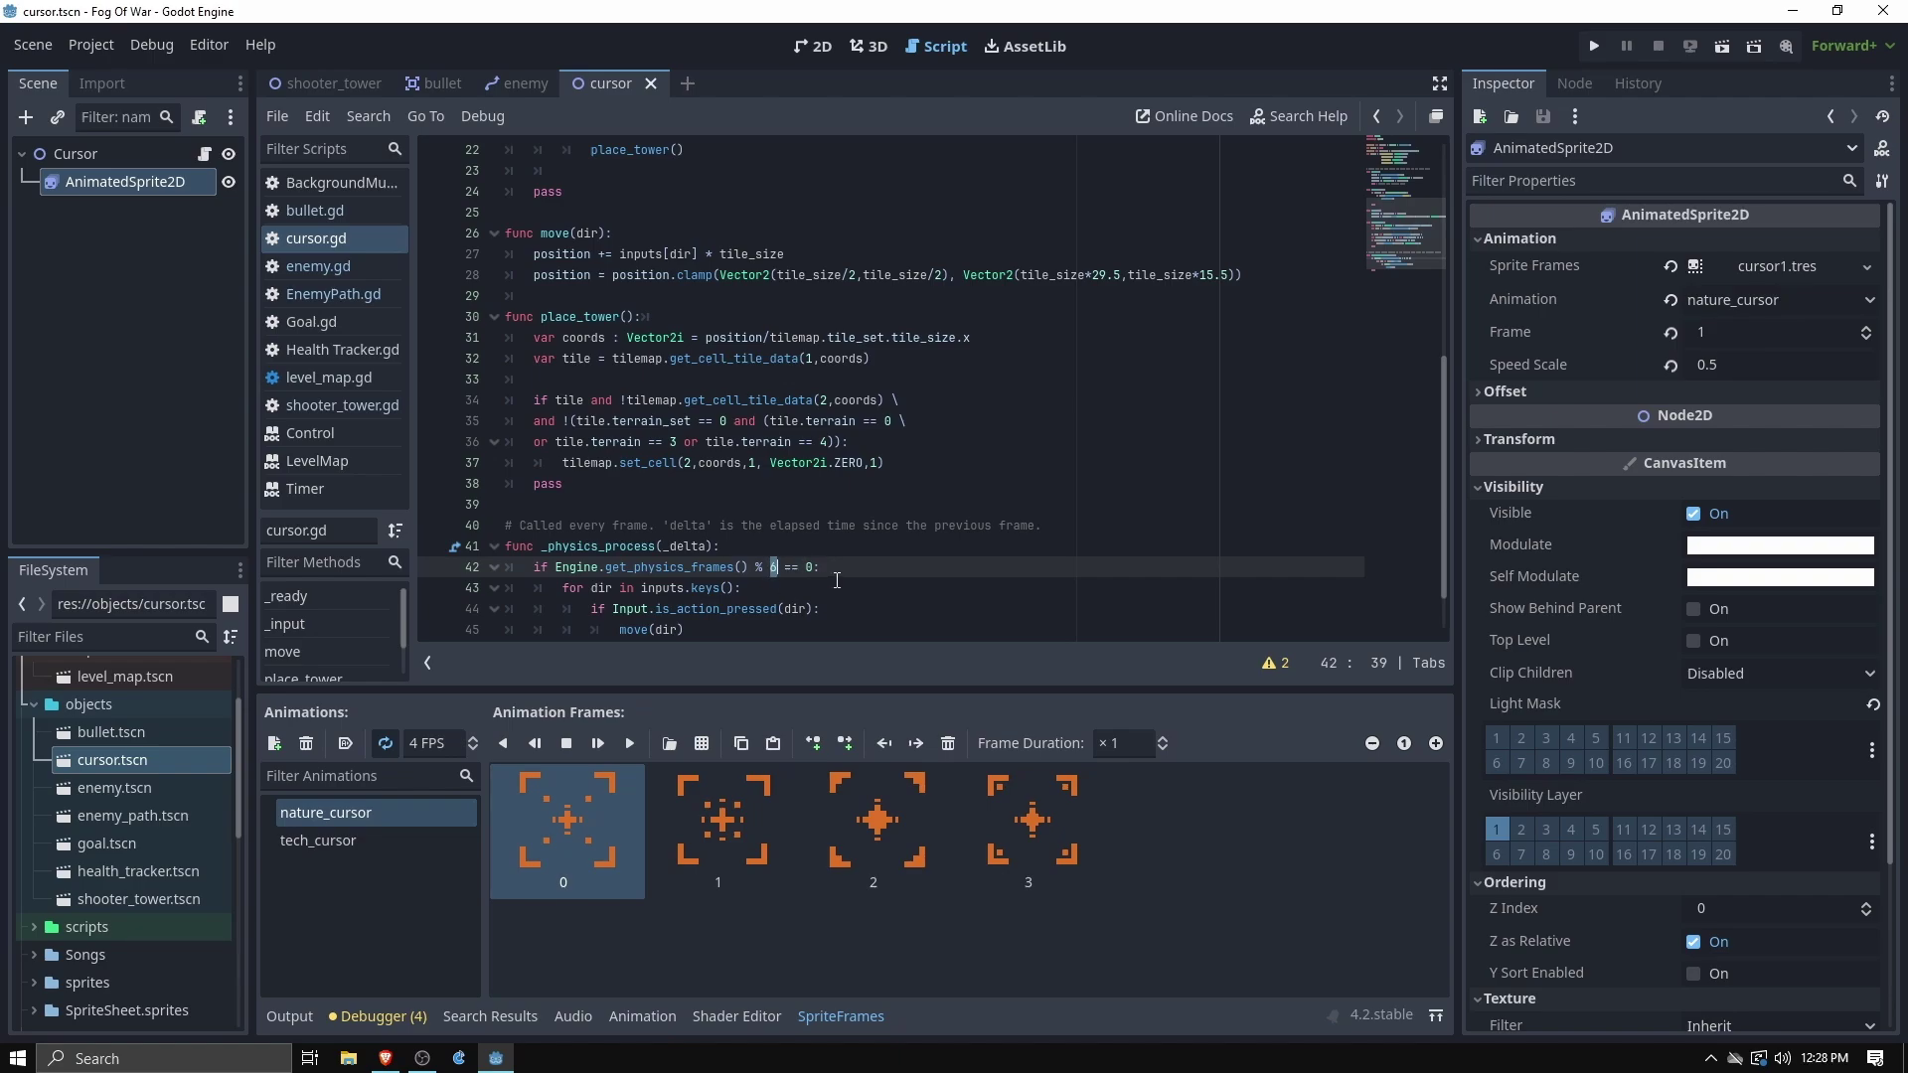
key("Down")
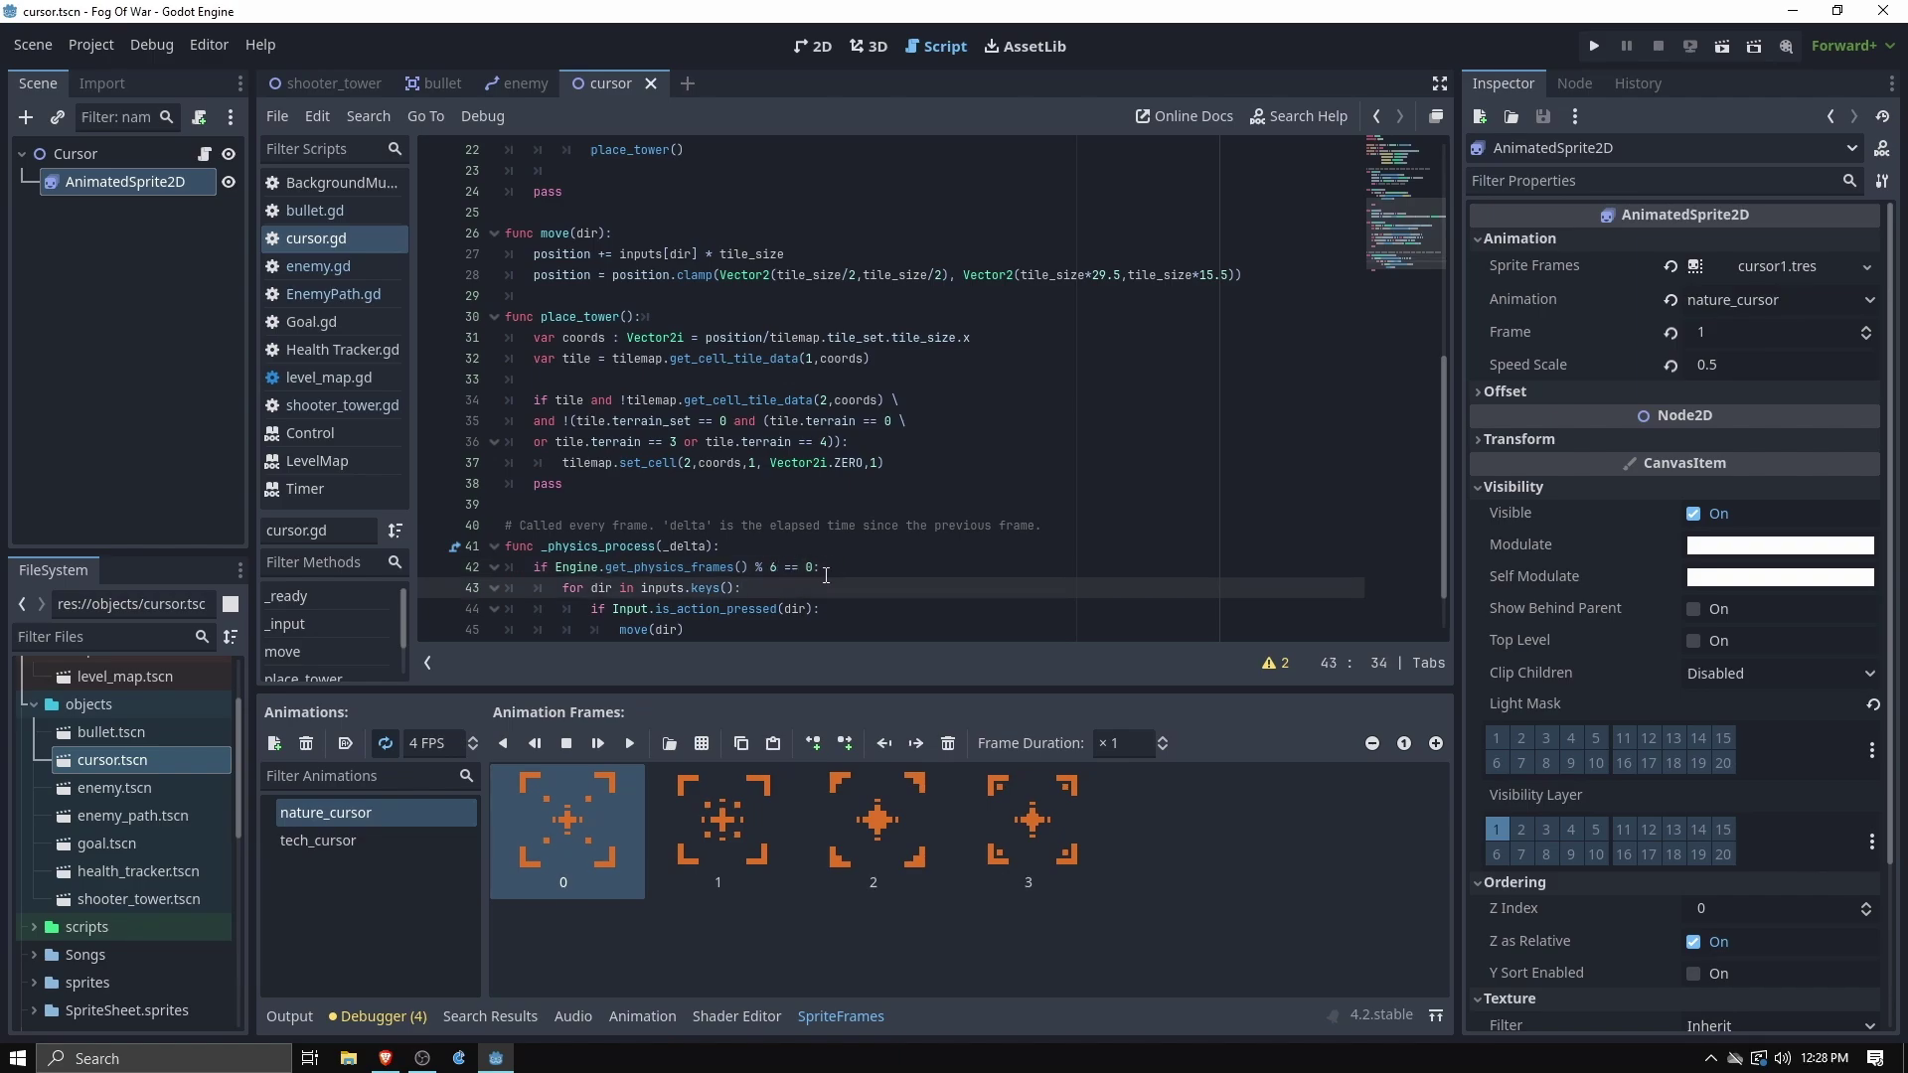
Review the cursor script's place_tower function, highlighting the get_cell_tile_data call in its tile condition
scroll(835, 547, "up", 3)
scroll(855, 538, "down", 3)
scroll(823, 455, "up", 5)
scroll(709, 397, "down", 3)
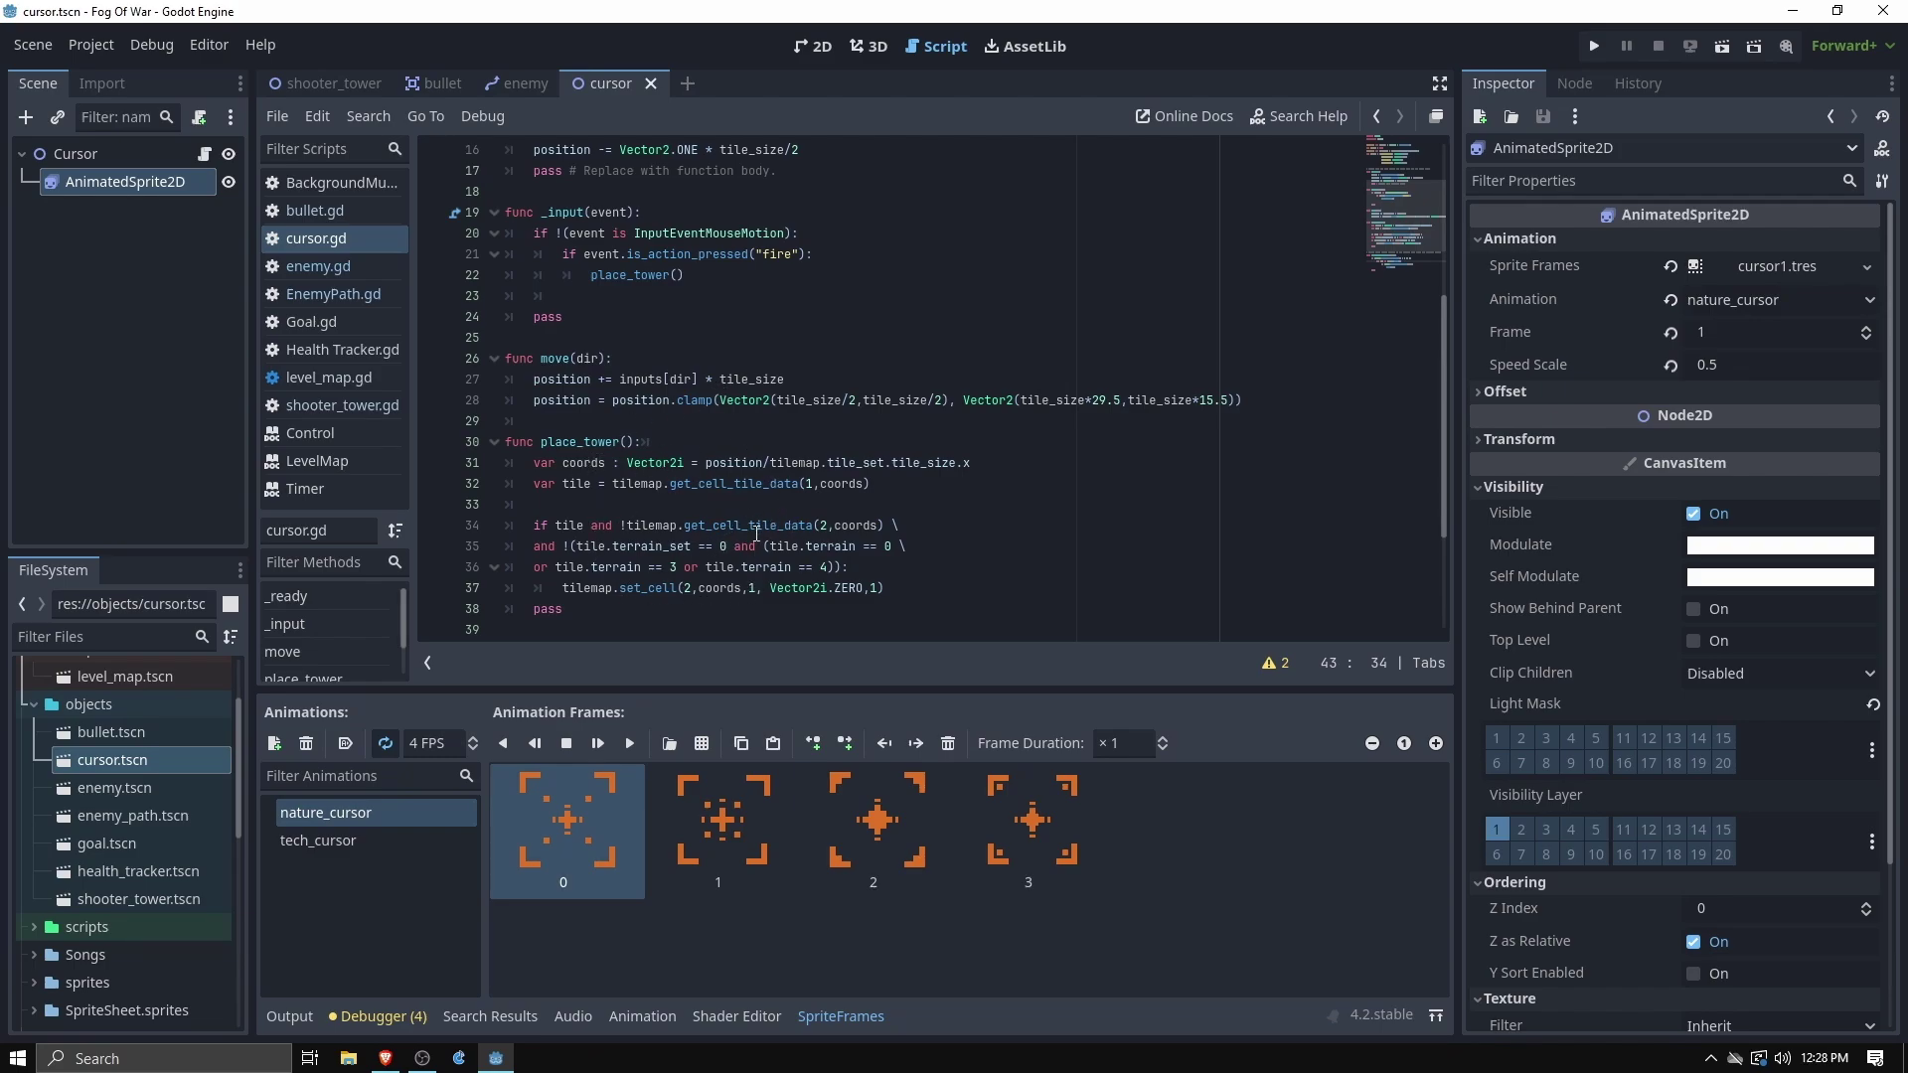
double_click(792, 526)
left_click(793, 528)
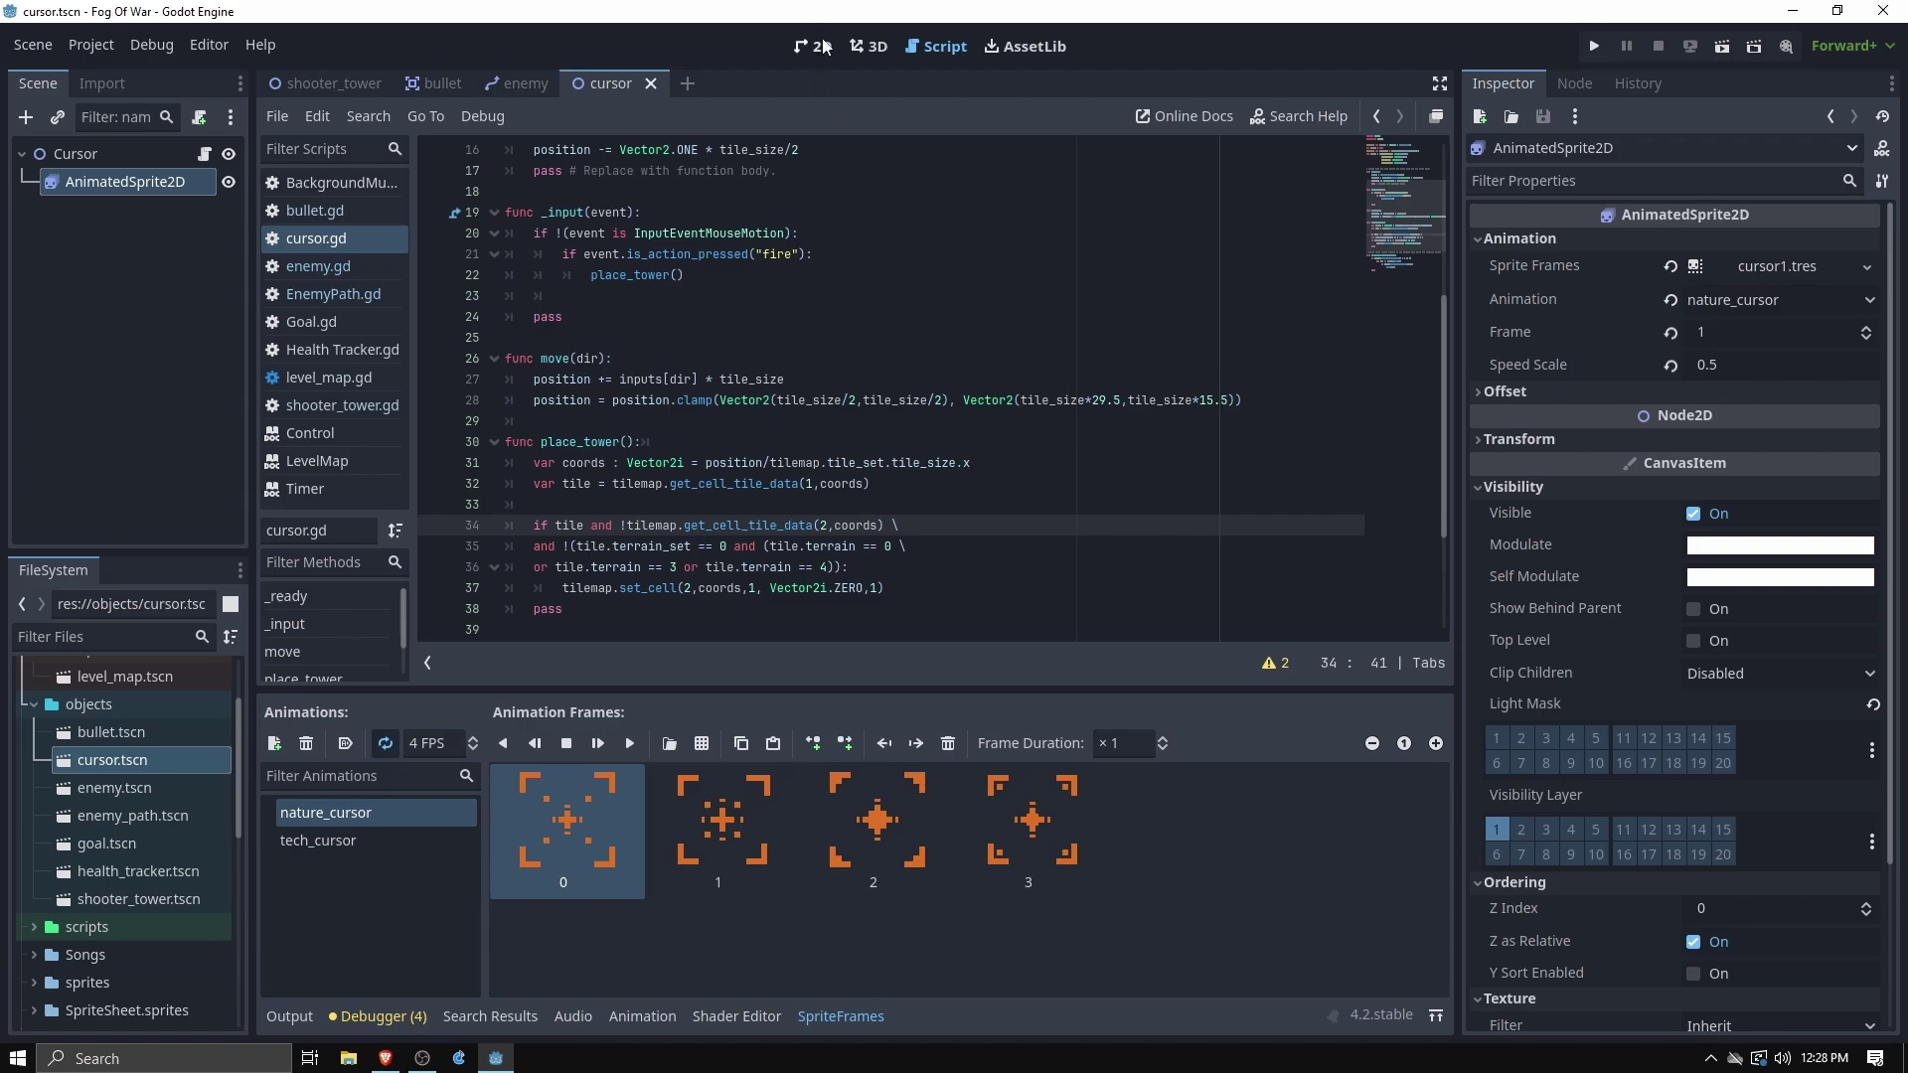
Open the goal.tscn scene, inspect it in the 2D view and read through its Goal.gd script
double_click(122, 841)
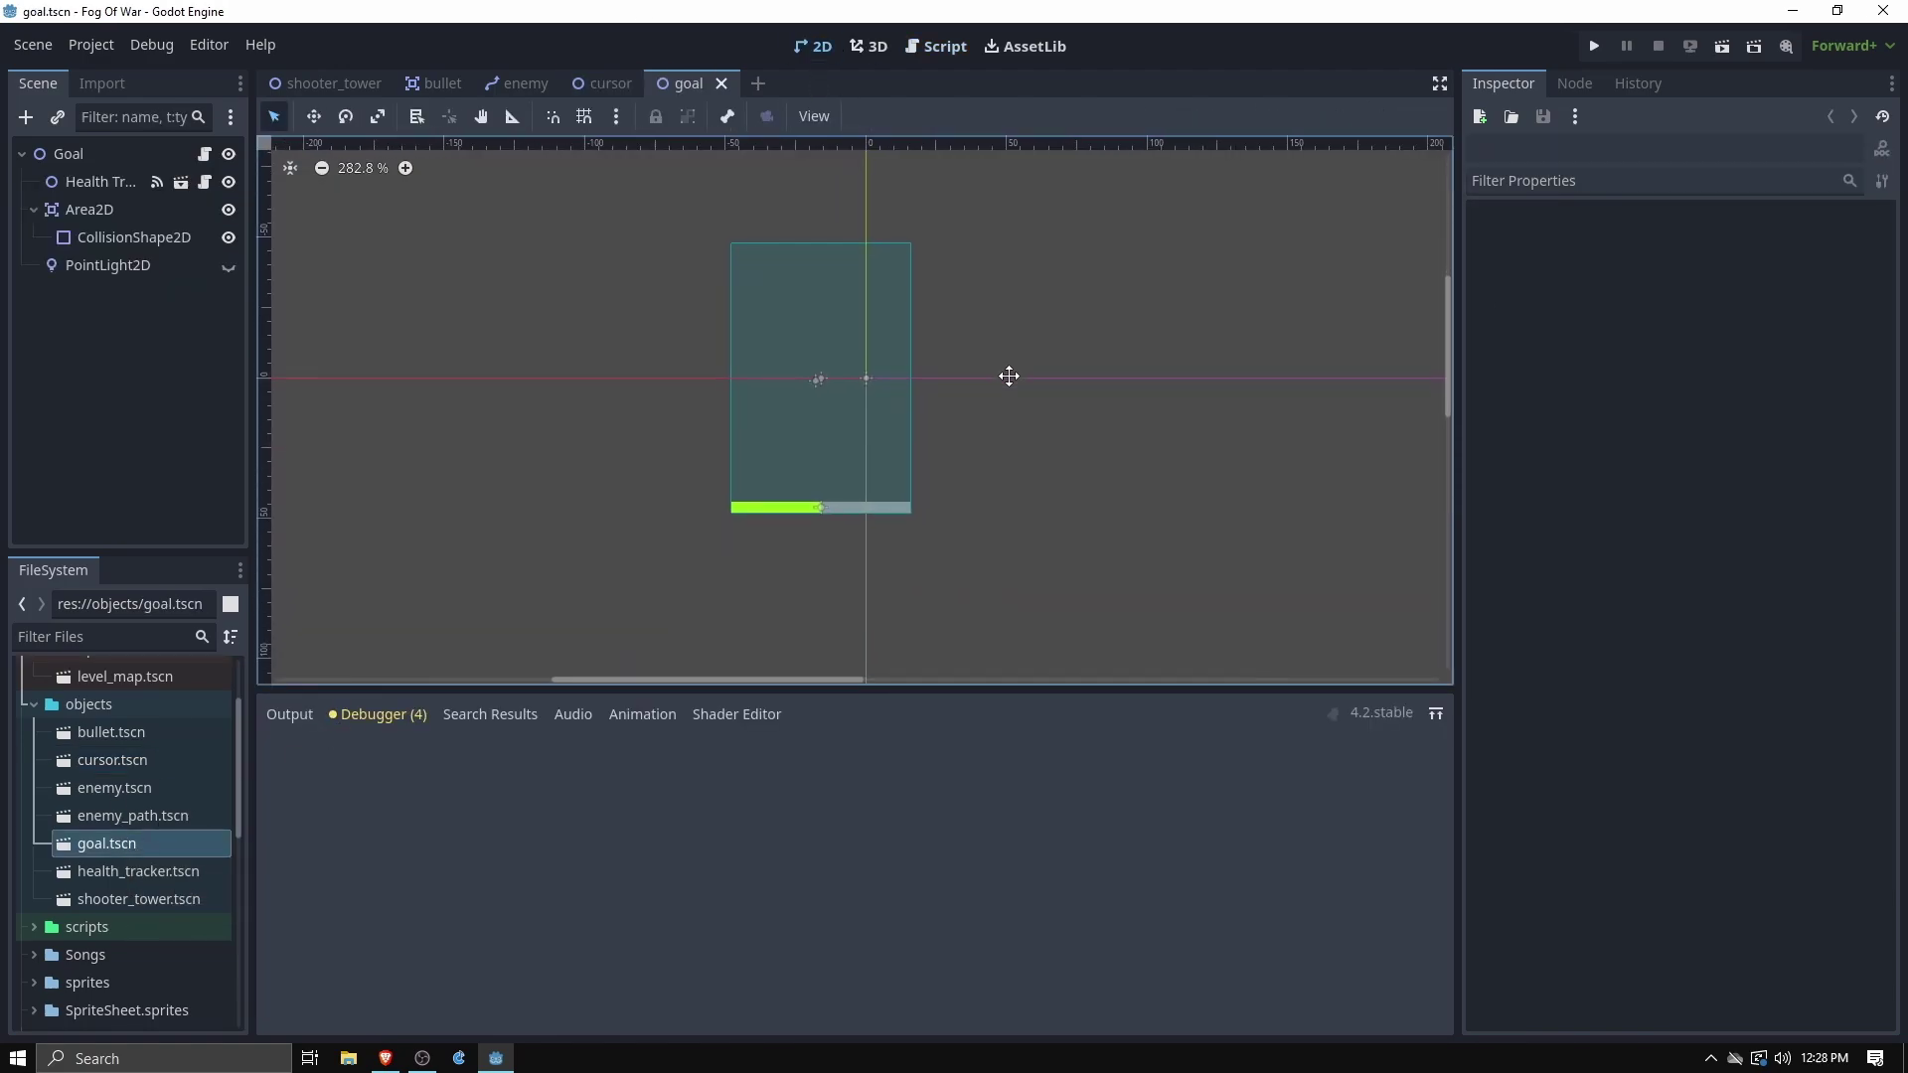
middle_click_drag(1009, 376, 998, 431)
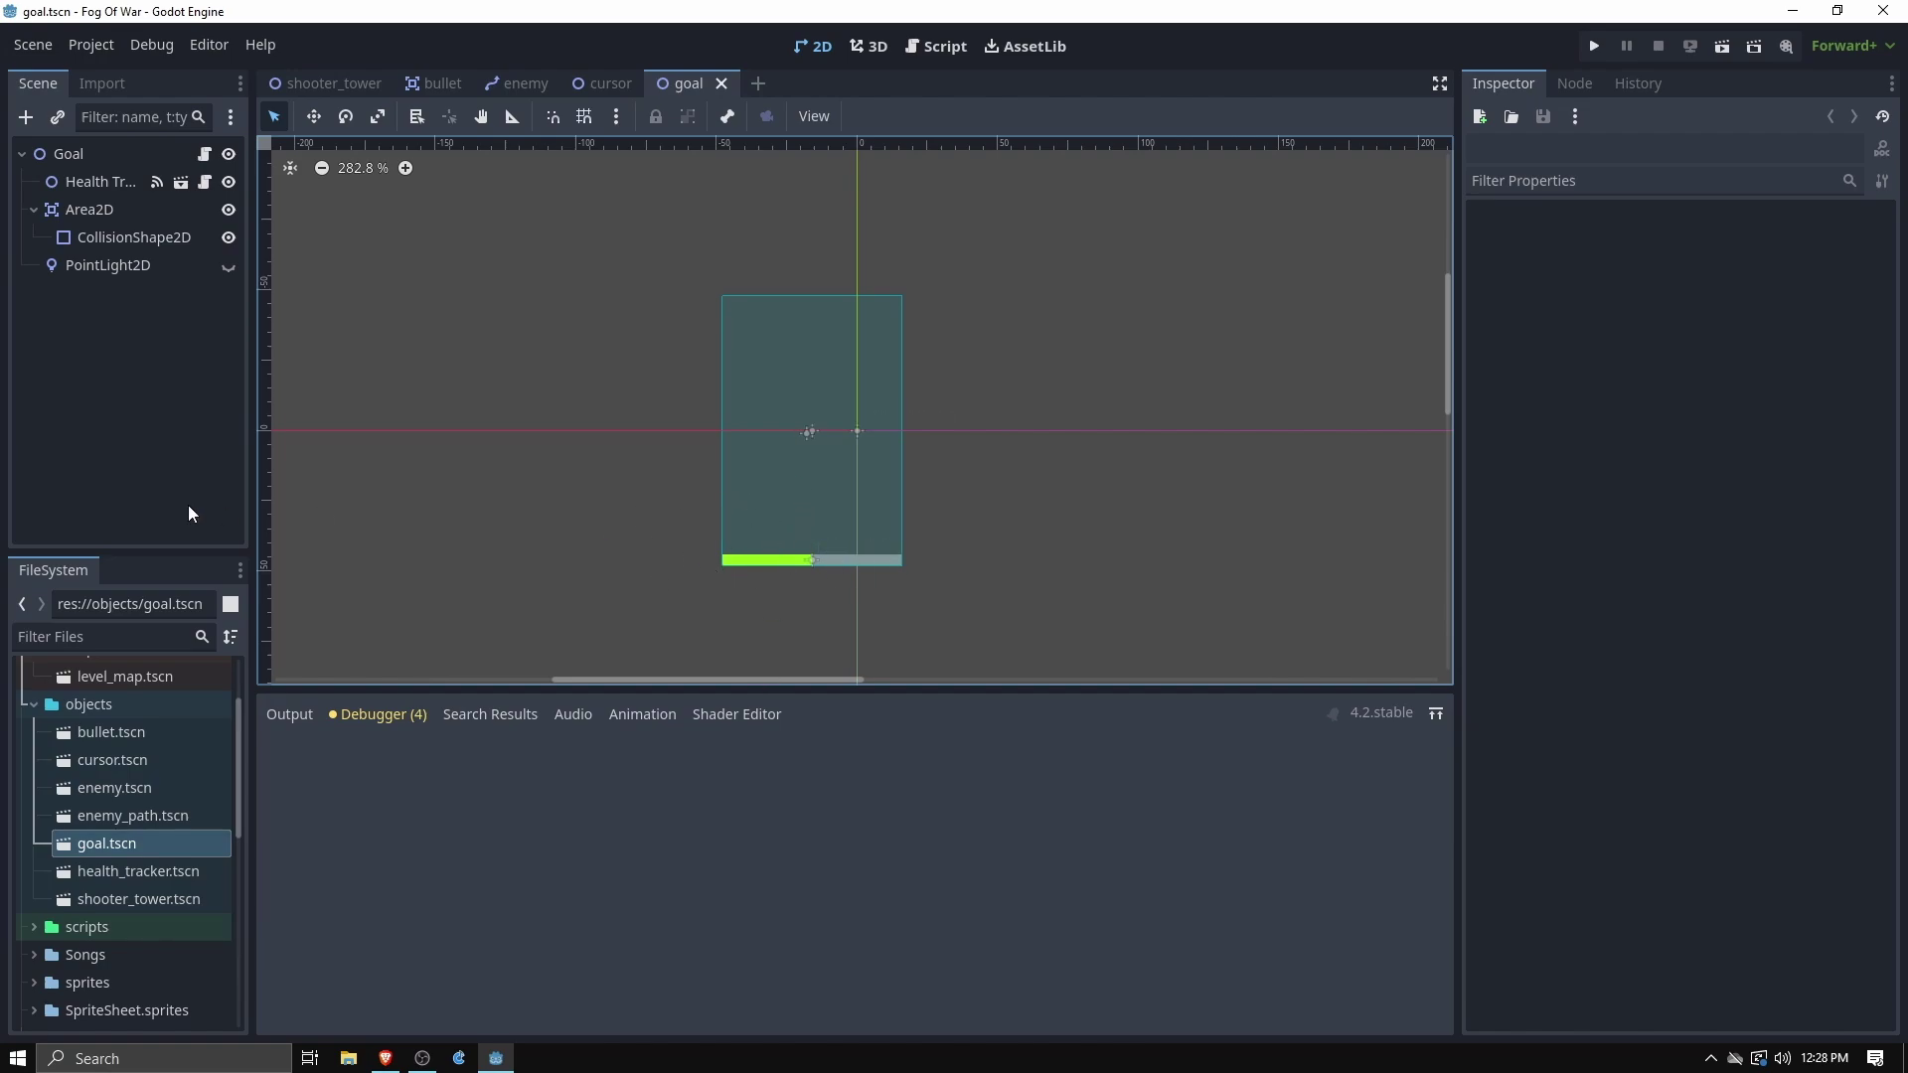
left_click(944, 51)
scroll(752, 363, "up", 5)
scroll(752, 363, "down", 5)
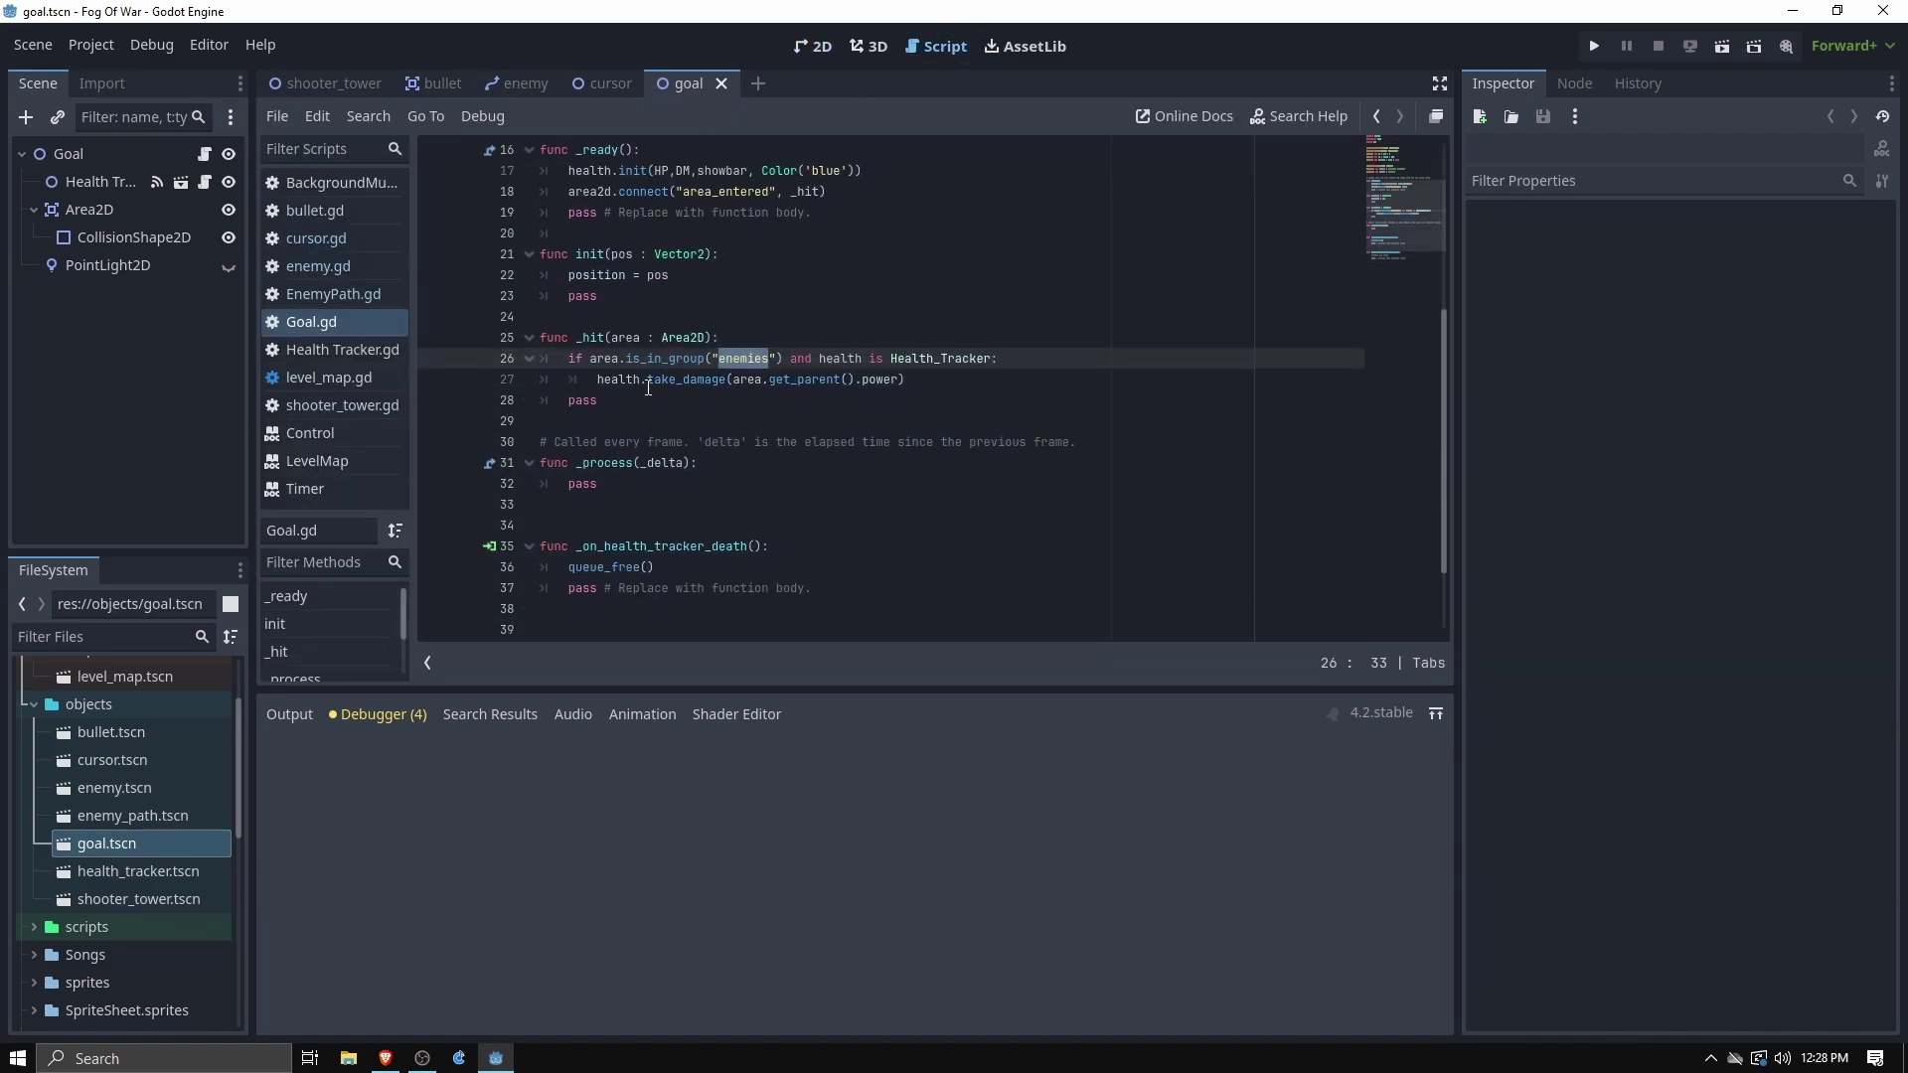
Highlight health.take_damage and power in the goal script's _hit function, and queue_free in the death handler
mouse_move(597, 380)
left_mouse_down()
mouse_move(755, 379)
mouse_move(727, 379)
left_mouse_up()
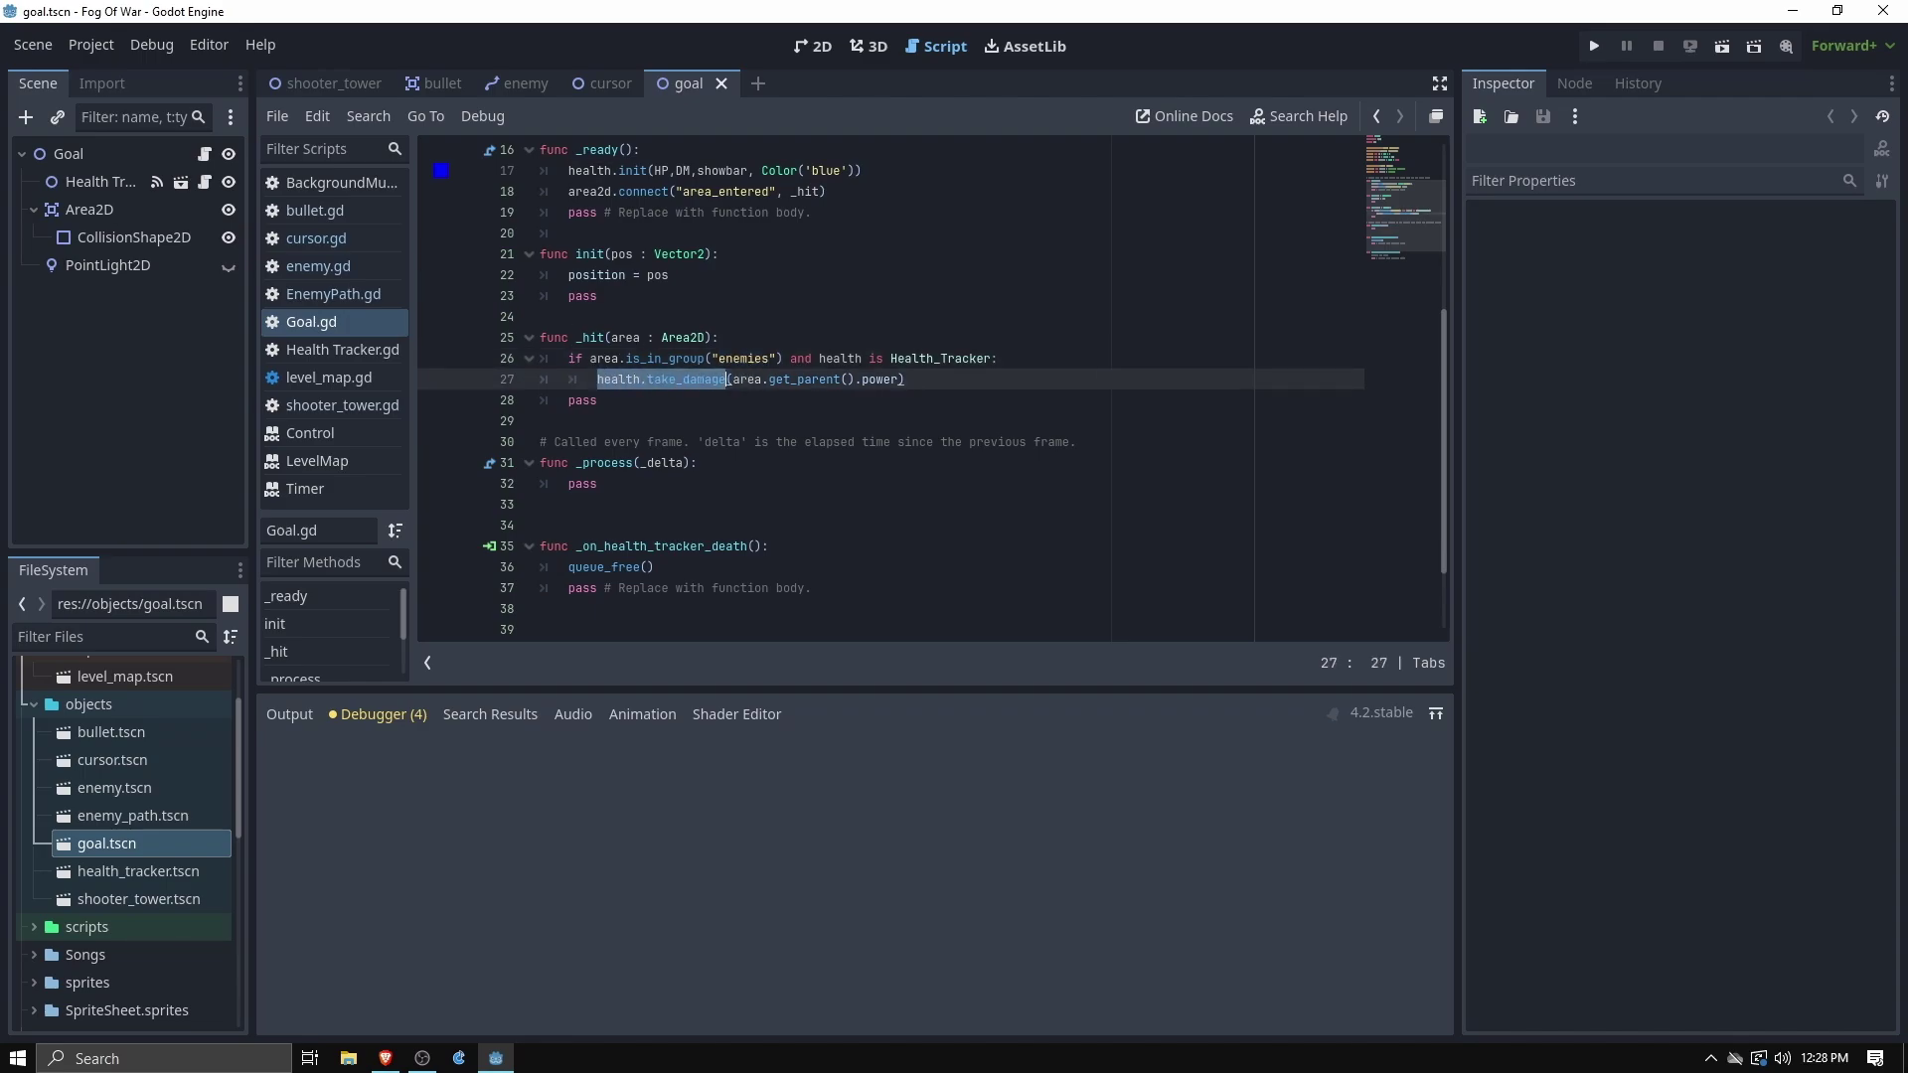
double_click(880, 381)
scroll(880, 381, "down", 2)
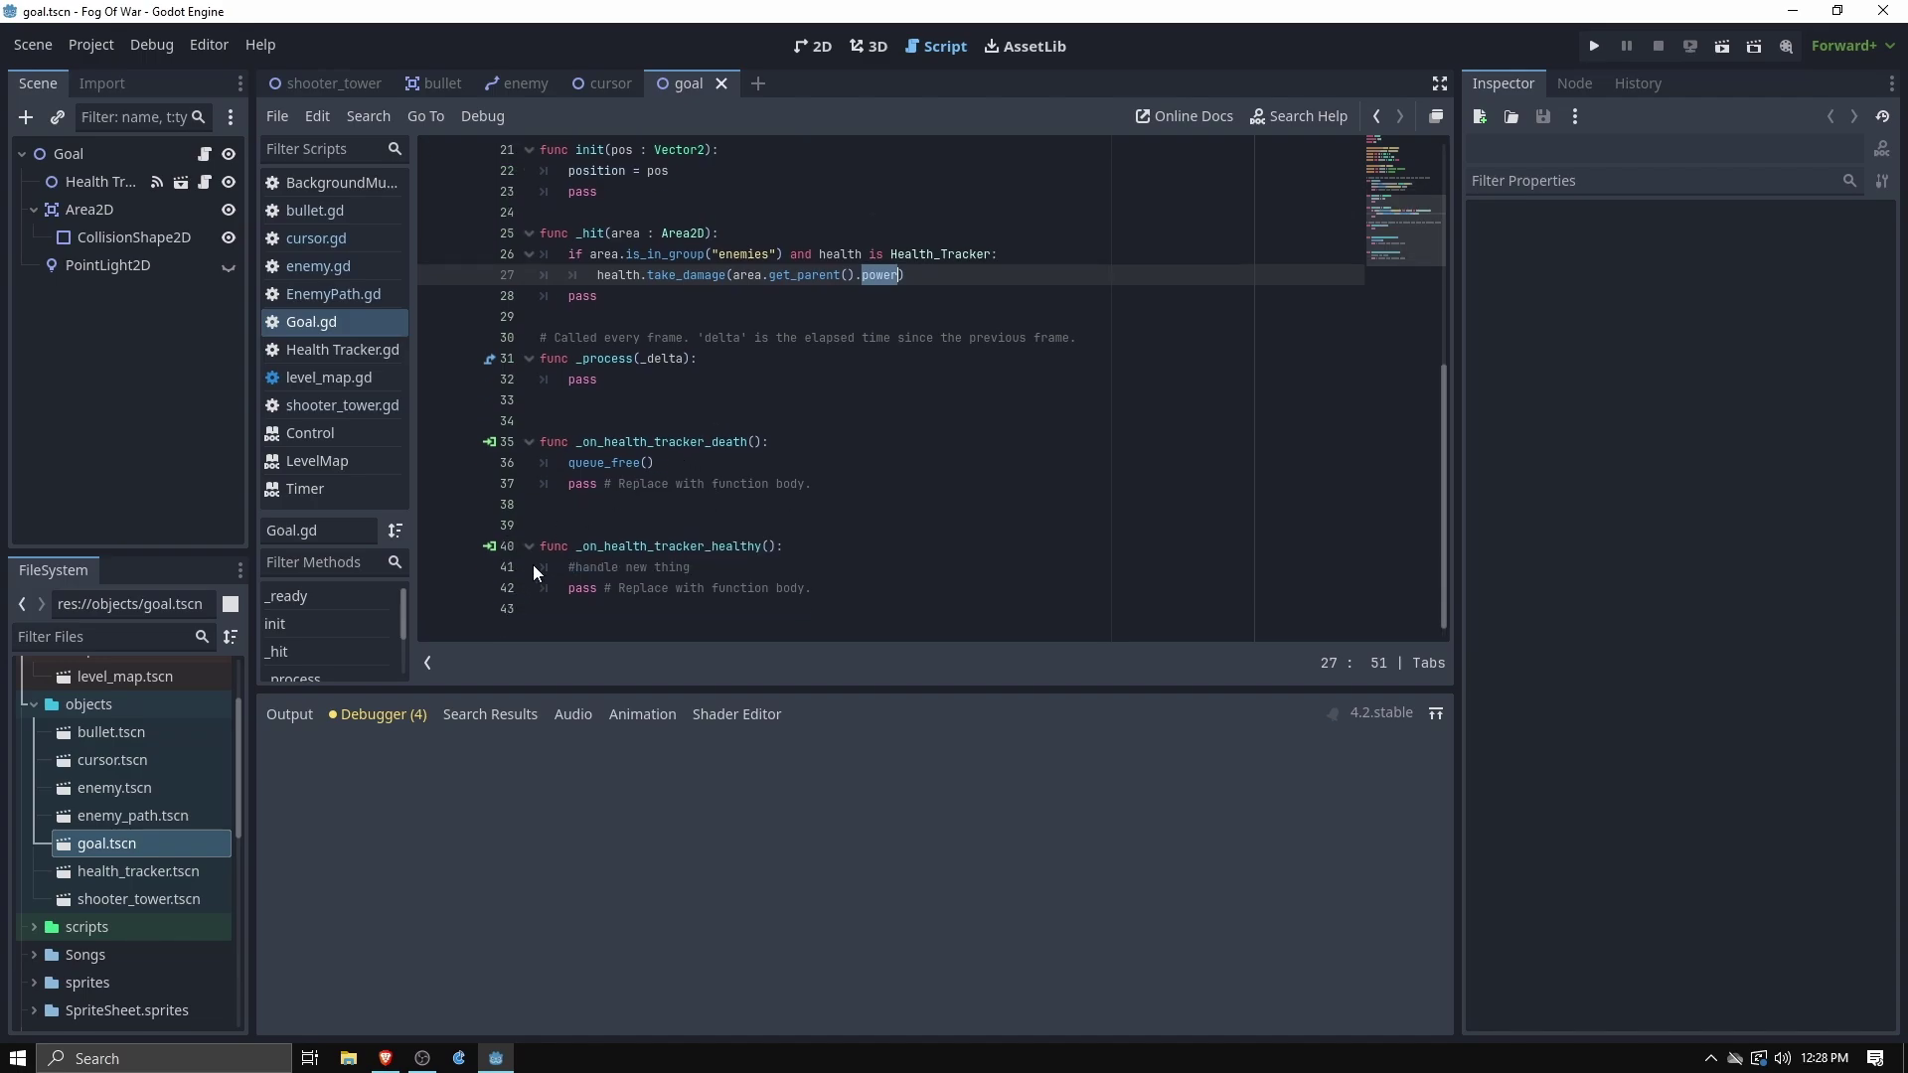
left_click(570, 467)
double_click(587, 463)
scroll(719, 491, "up", 7)
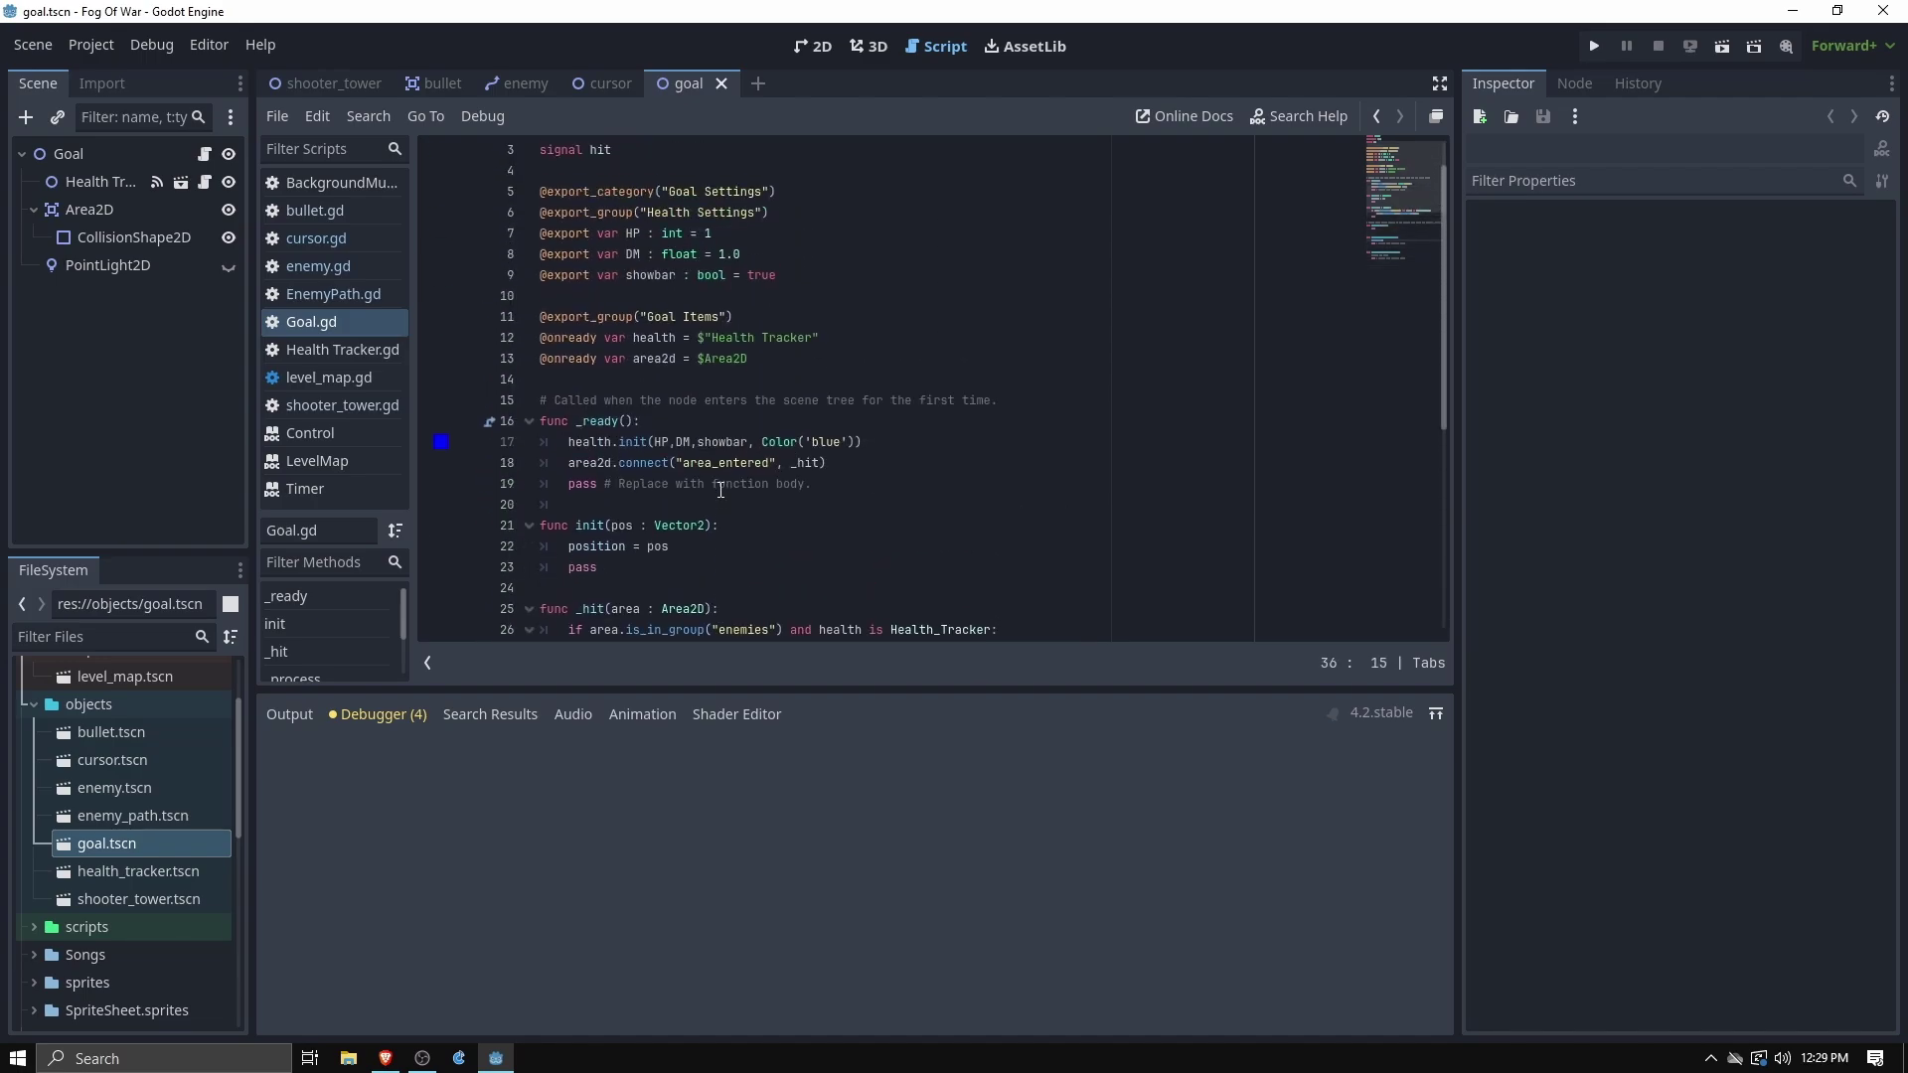
Open the health_tracker.tscn scene and examine its script's signals and variables, highlighting hp and dm
double_click(129, 873)
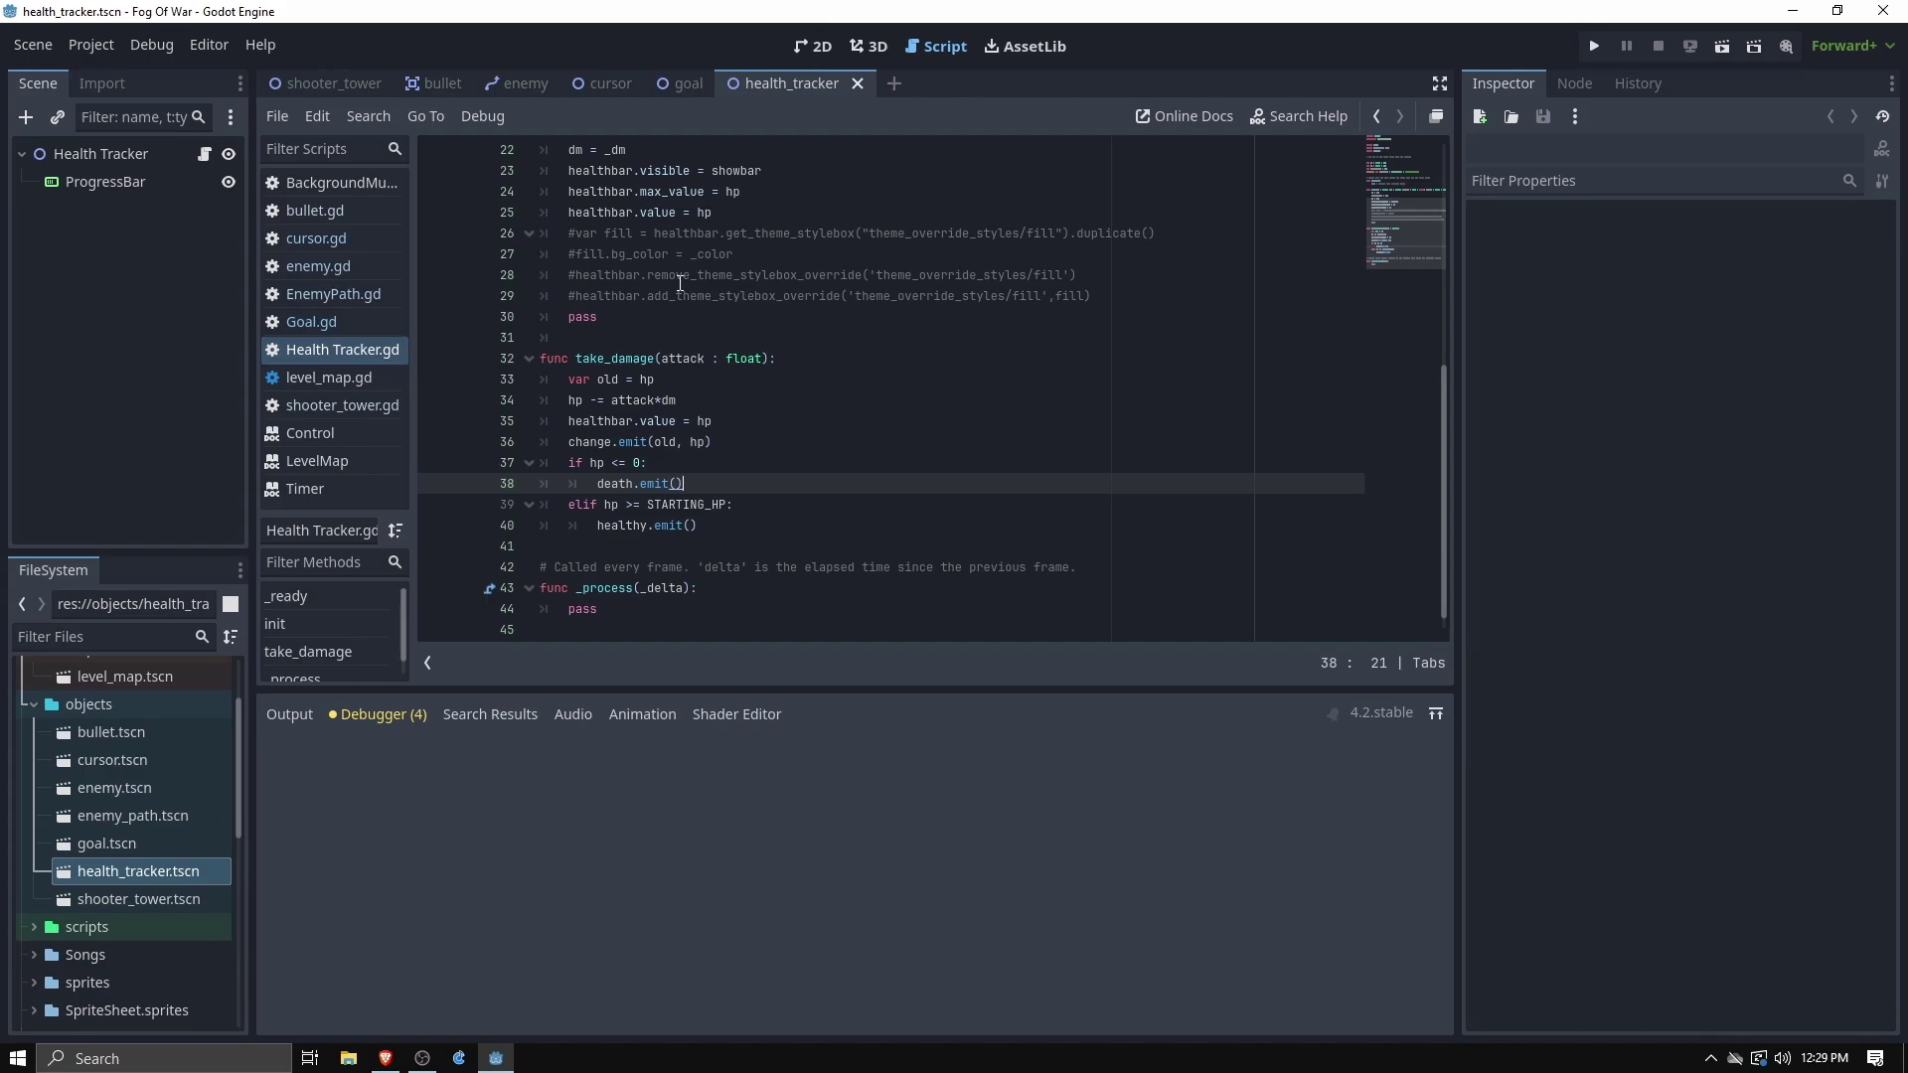
scroll(679, 283, "up", 7)
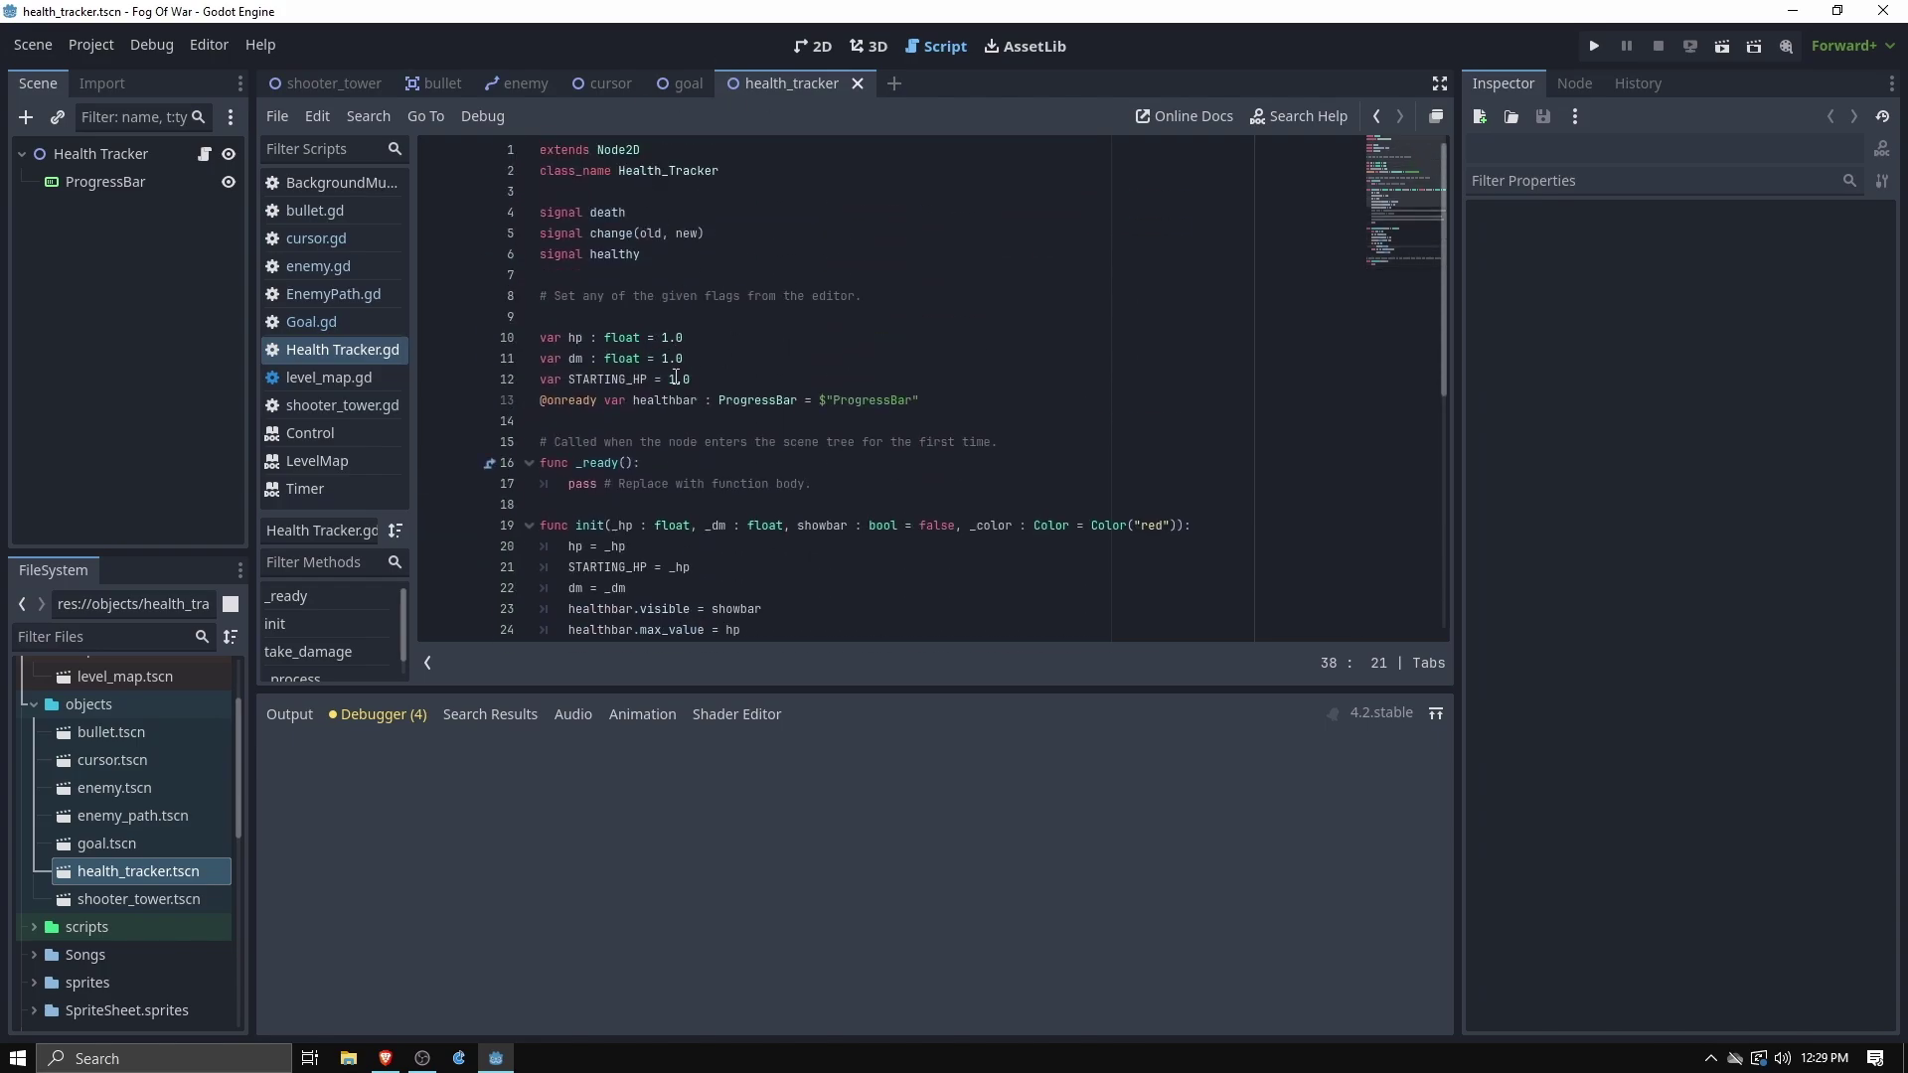
scroll(646, 348, "down", 1)
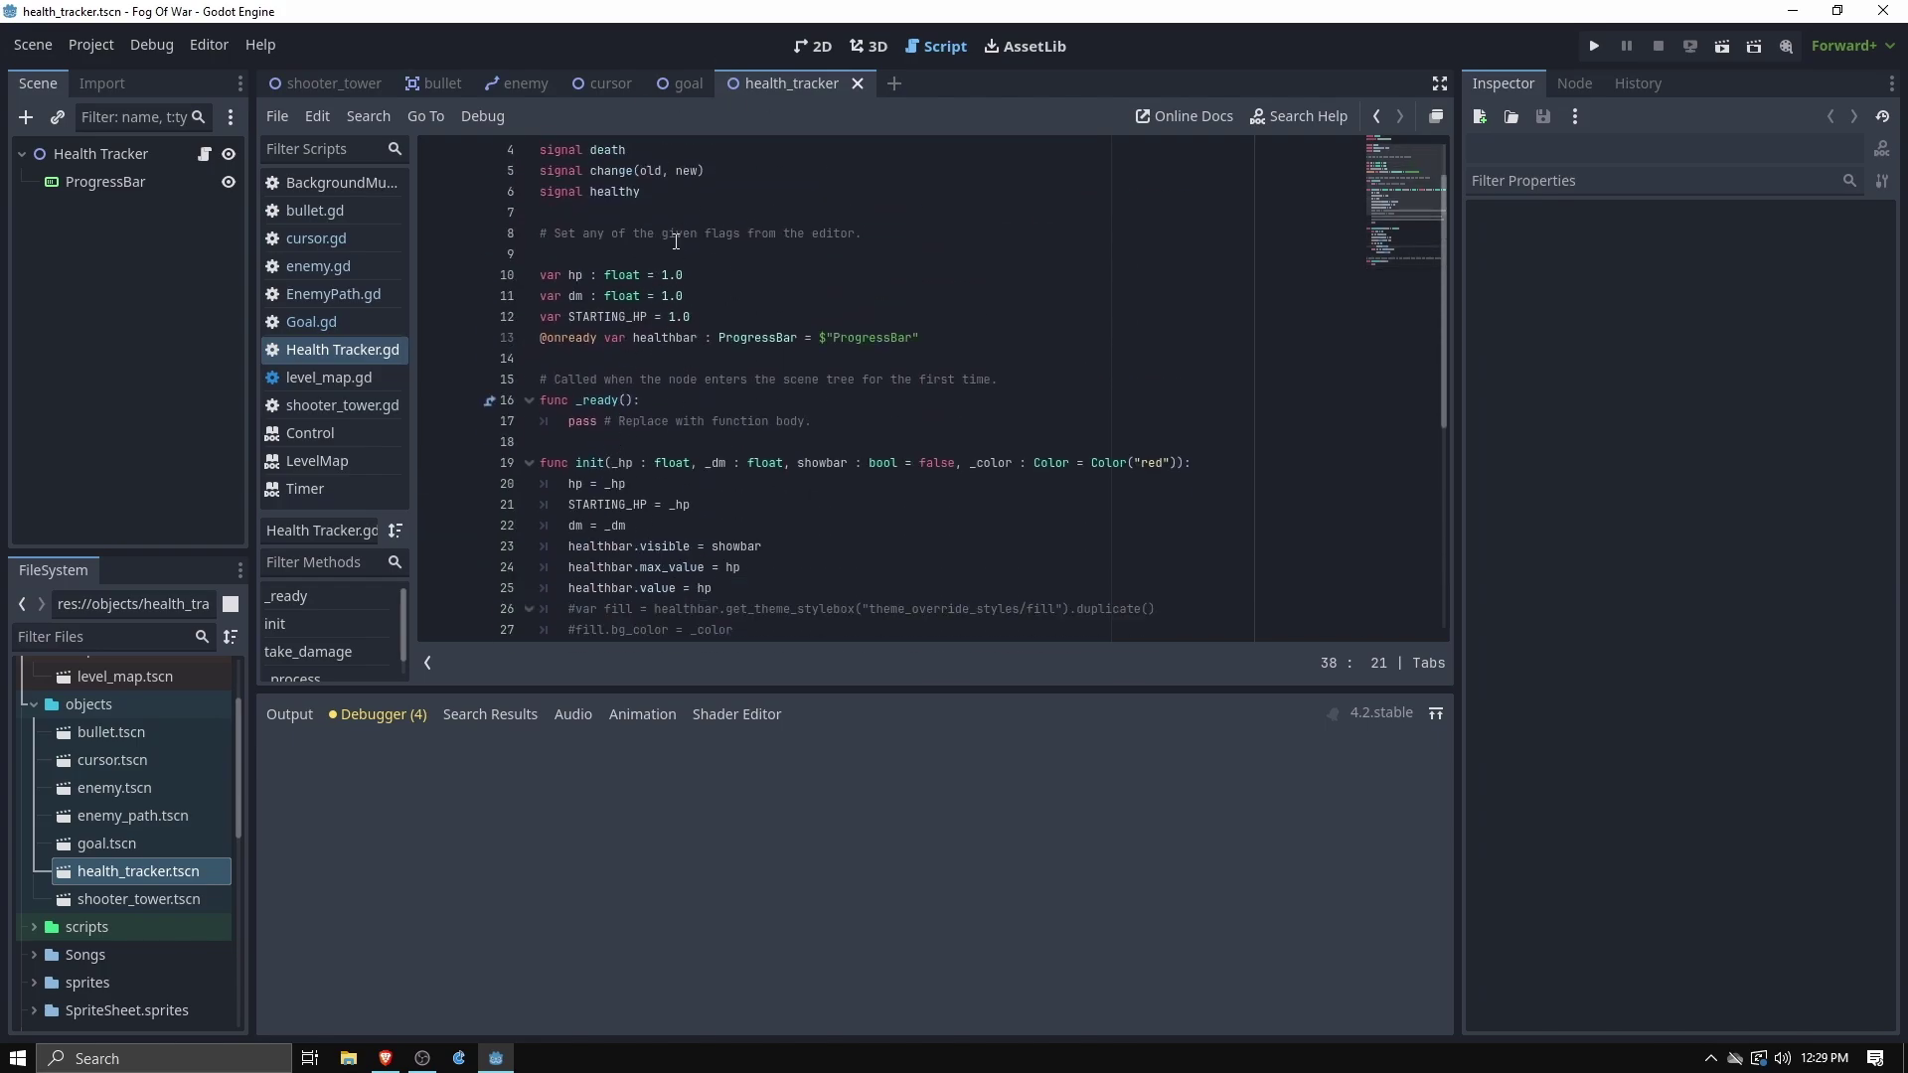
left_click(574, 274)
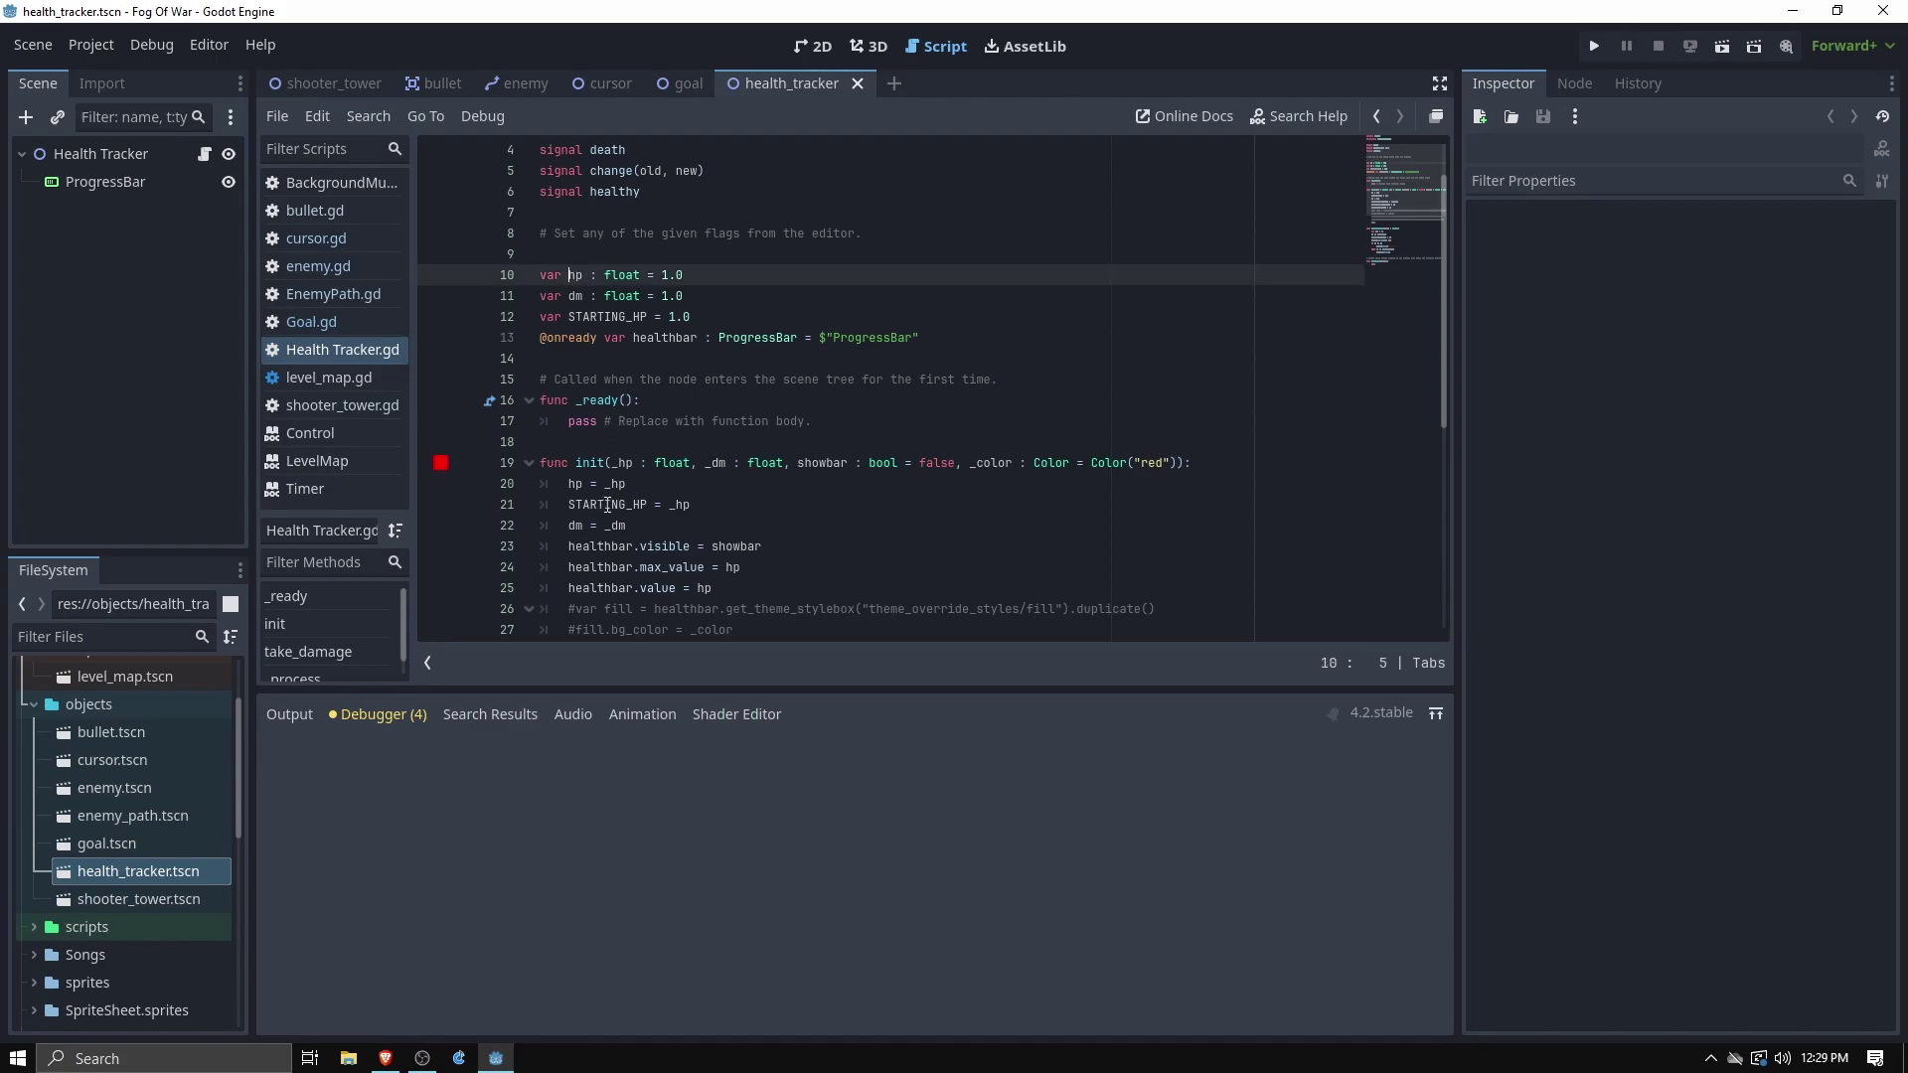
left_click(581, 297)
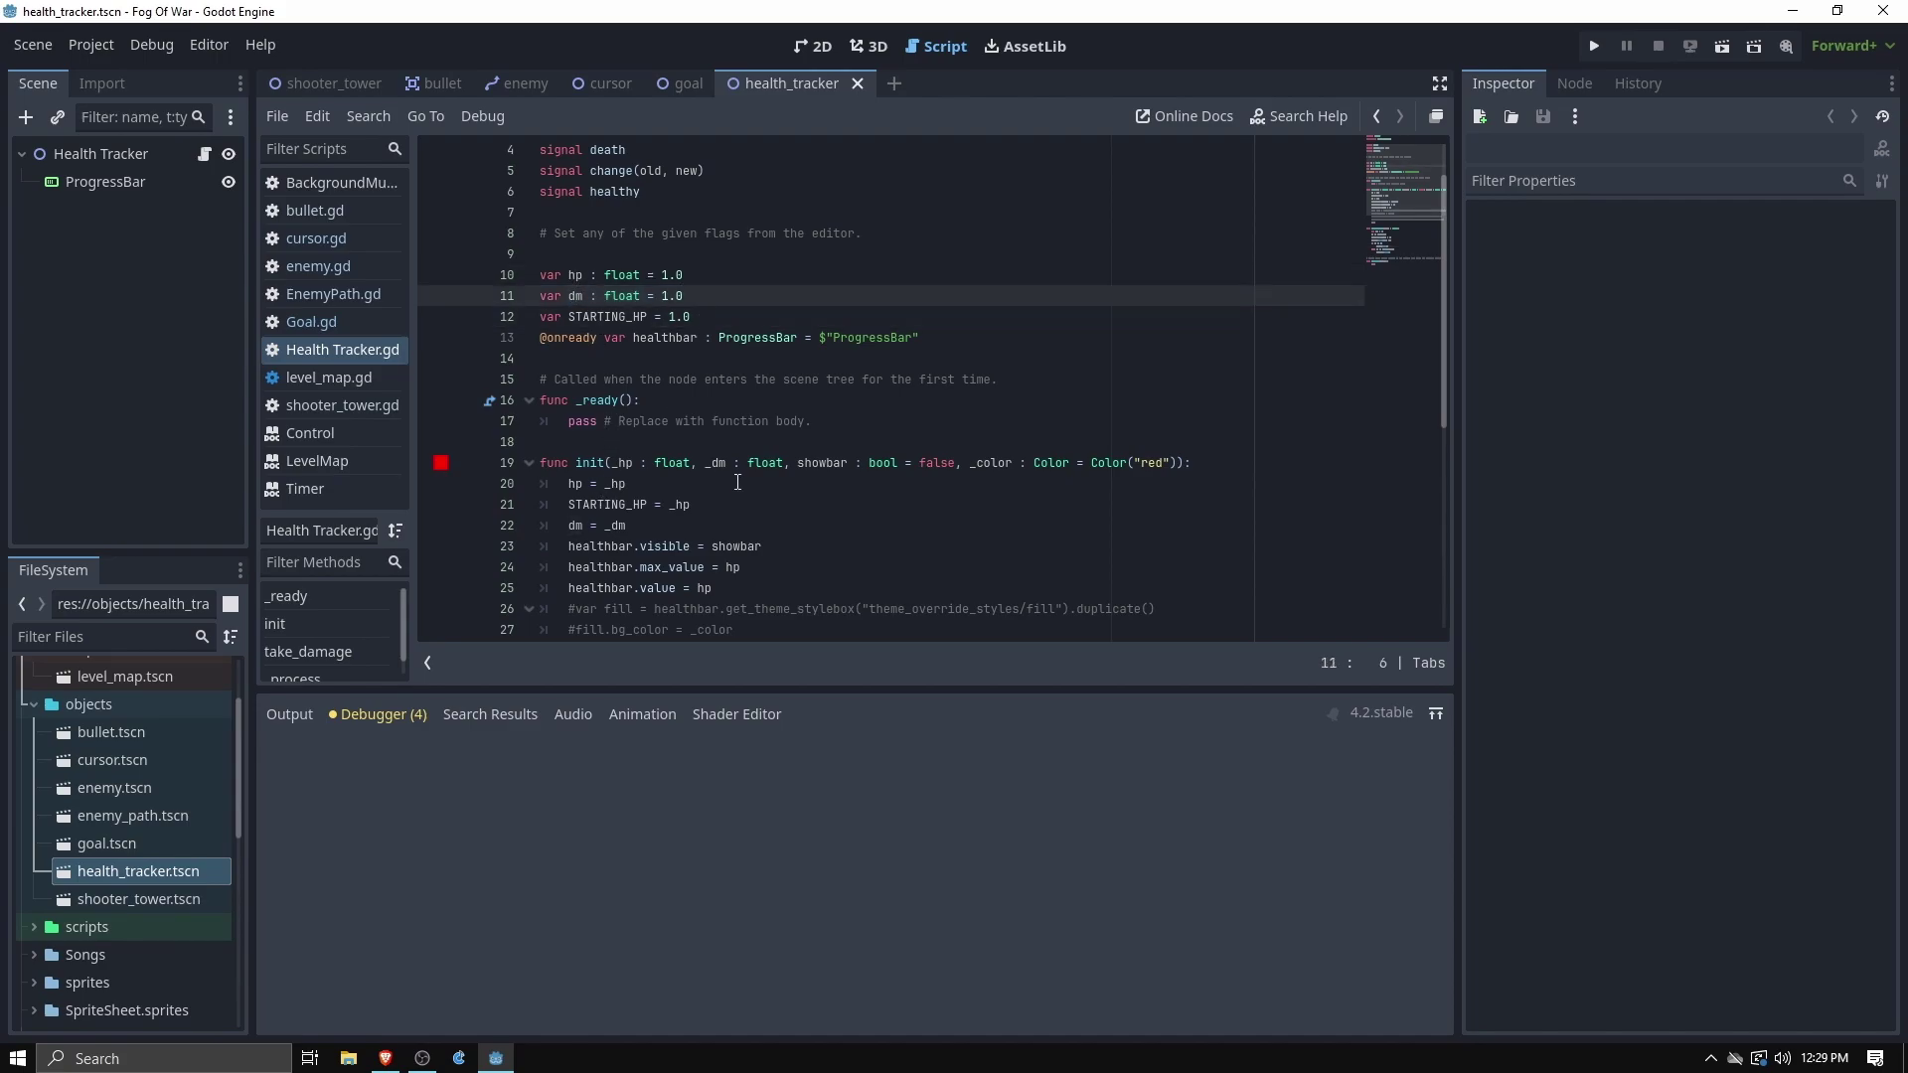
double_click(581, 297)
scroll(649, 560, "down", 3)
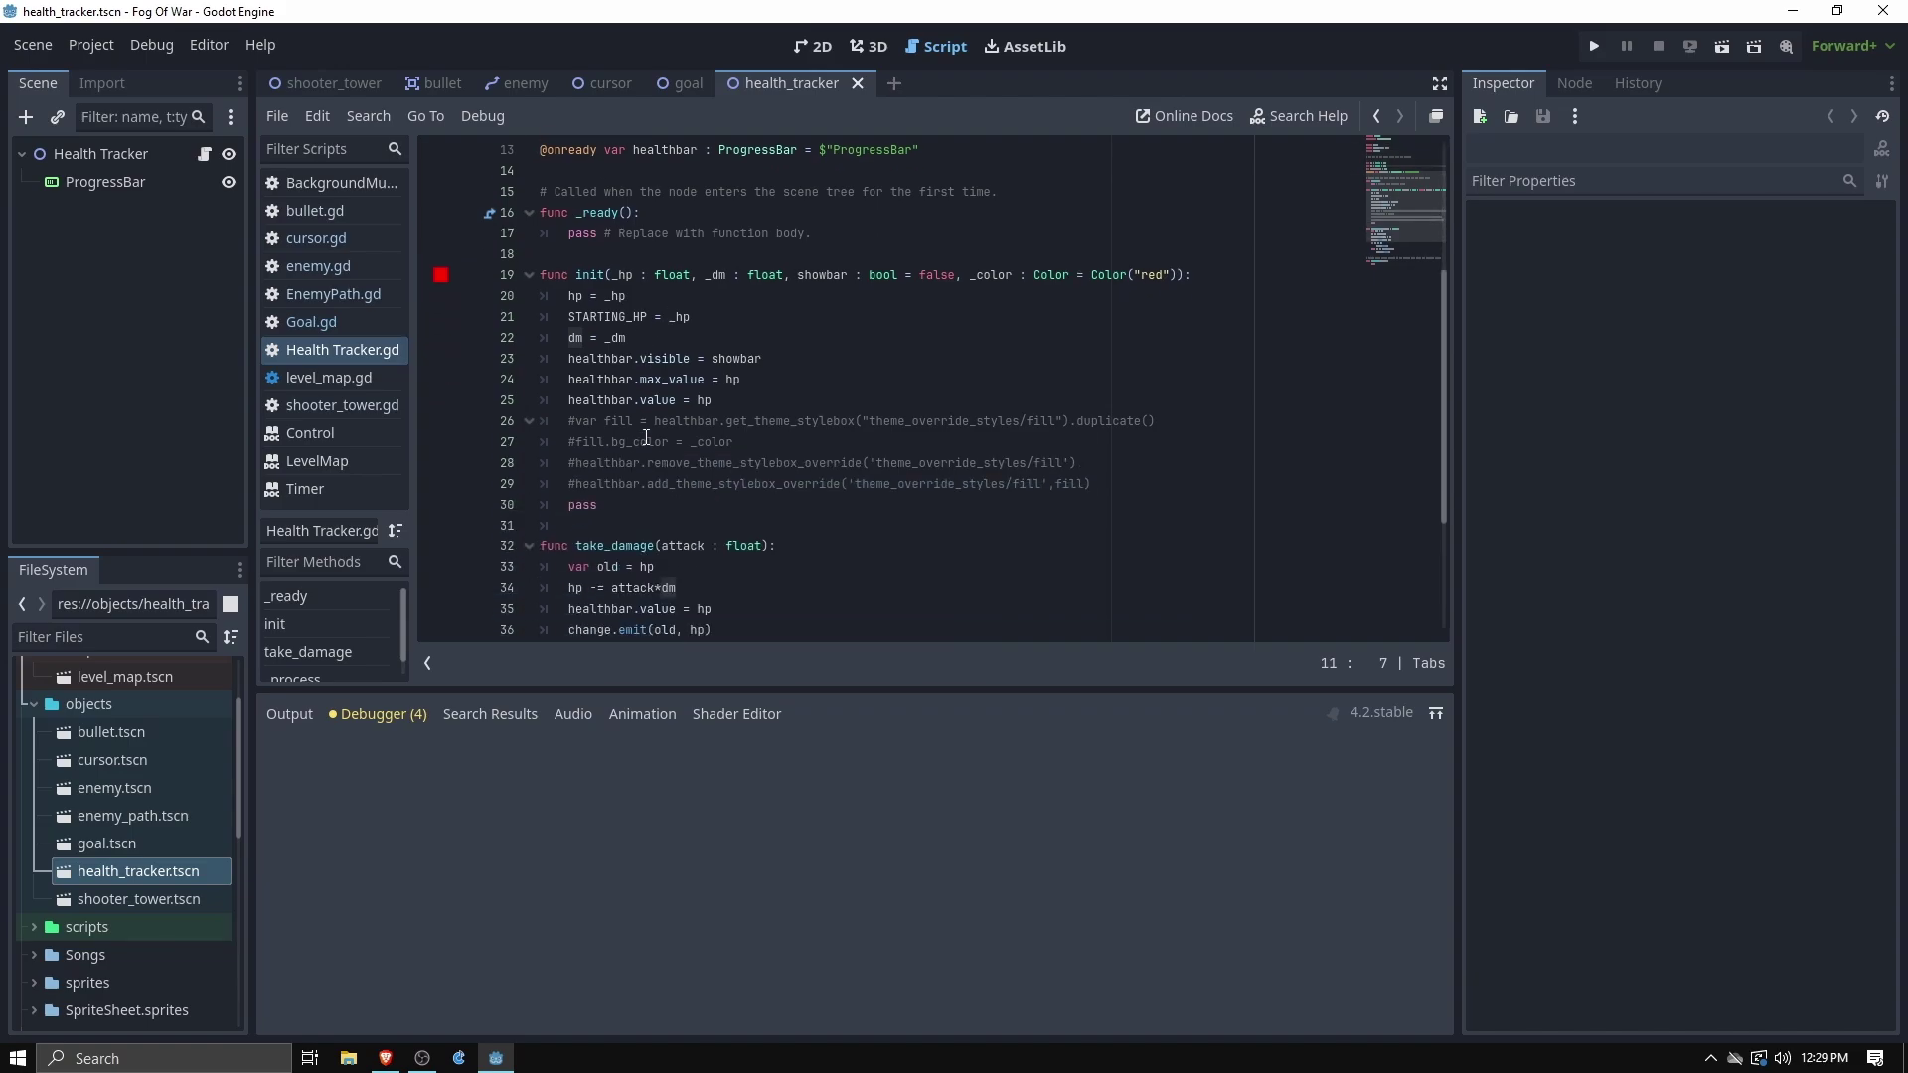
Examine the health tracker's init function, highlighting showbar, STARTING_HP and the _color parameter with its "red" default
double_click(720, 360)
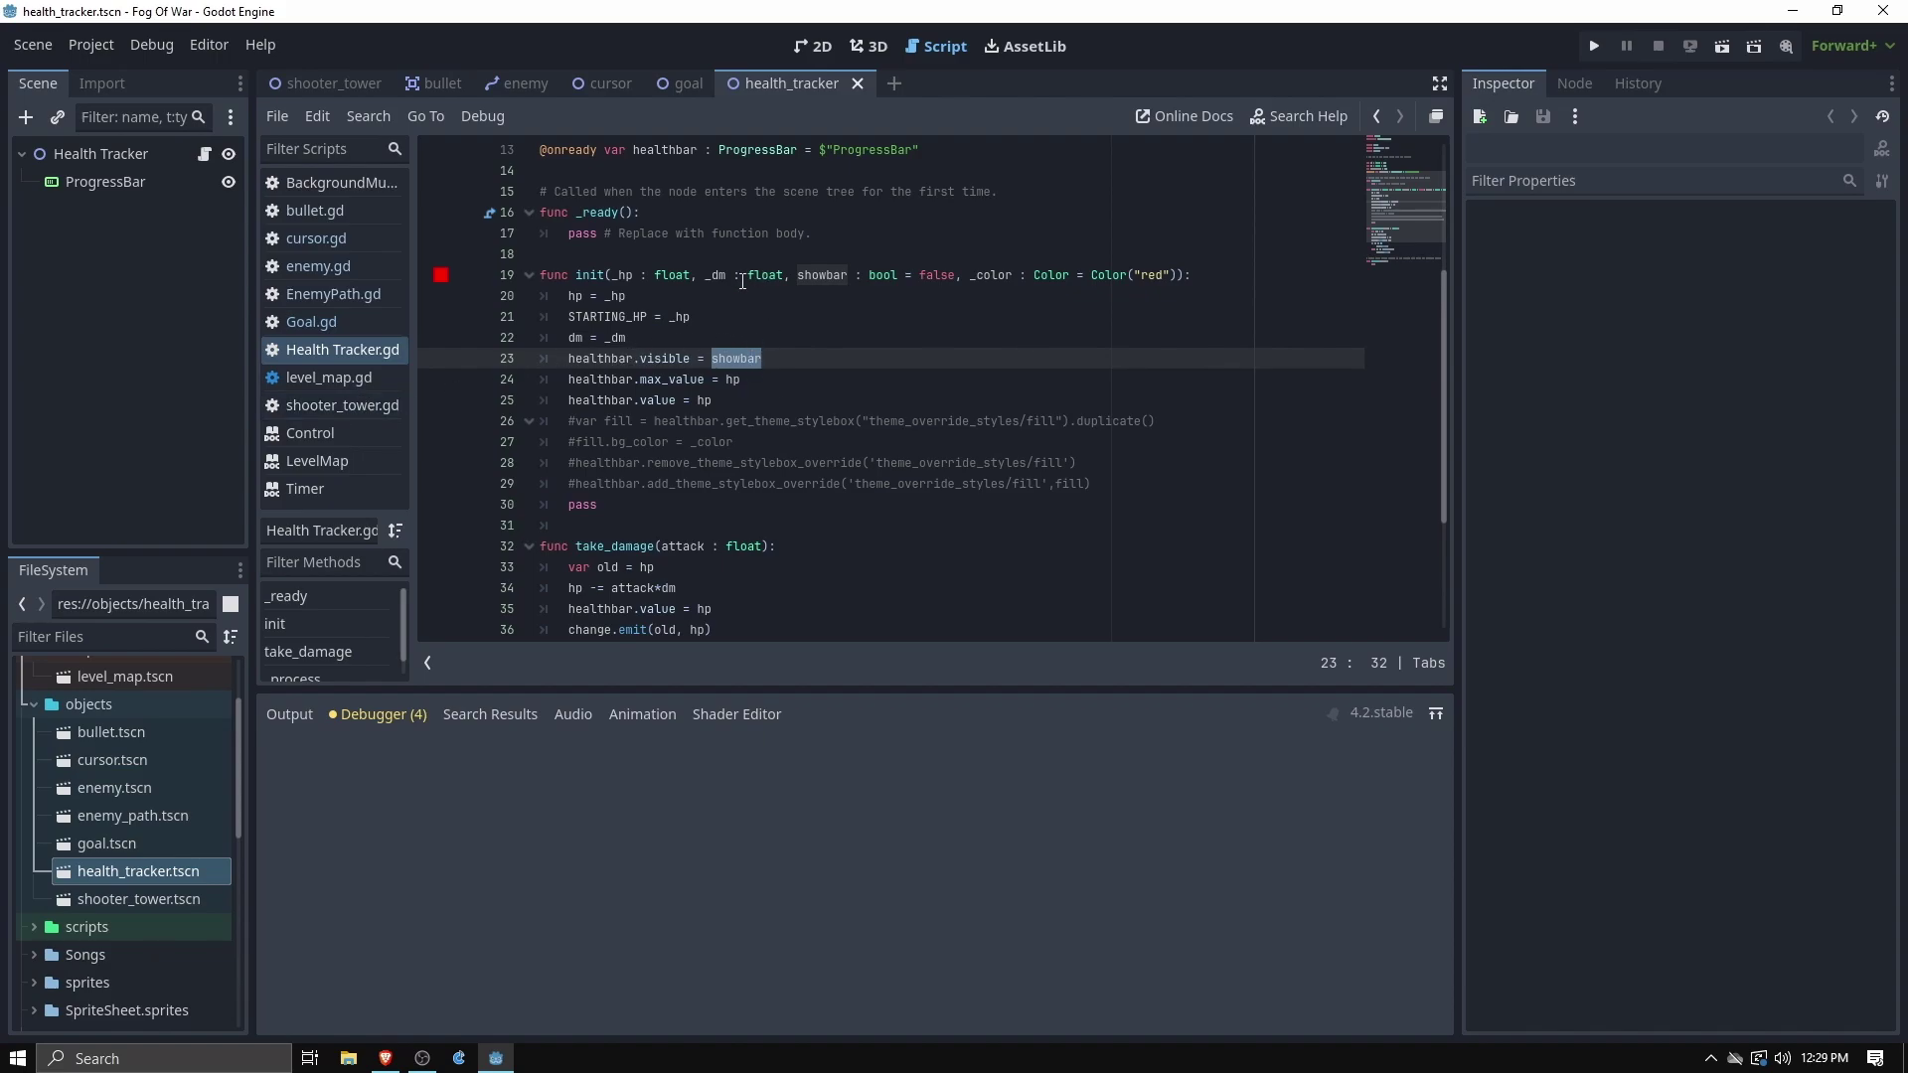
double_click(606, 316)
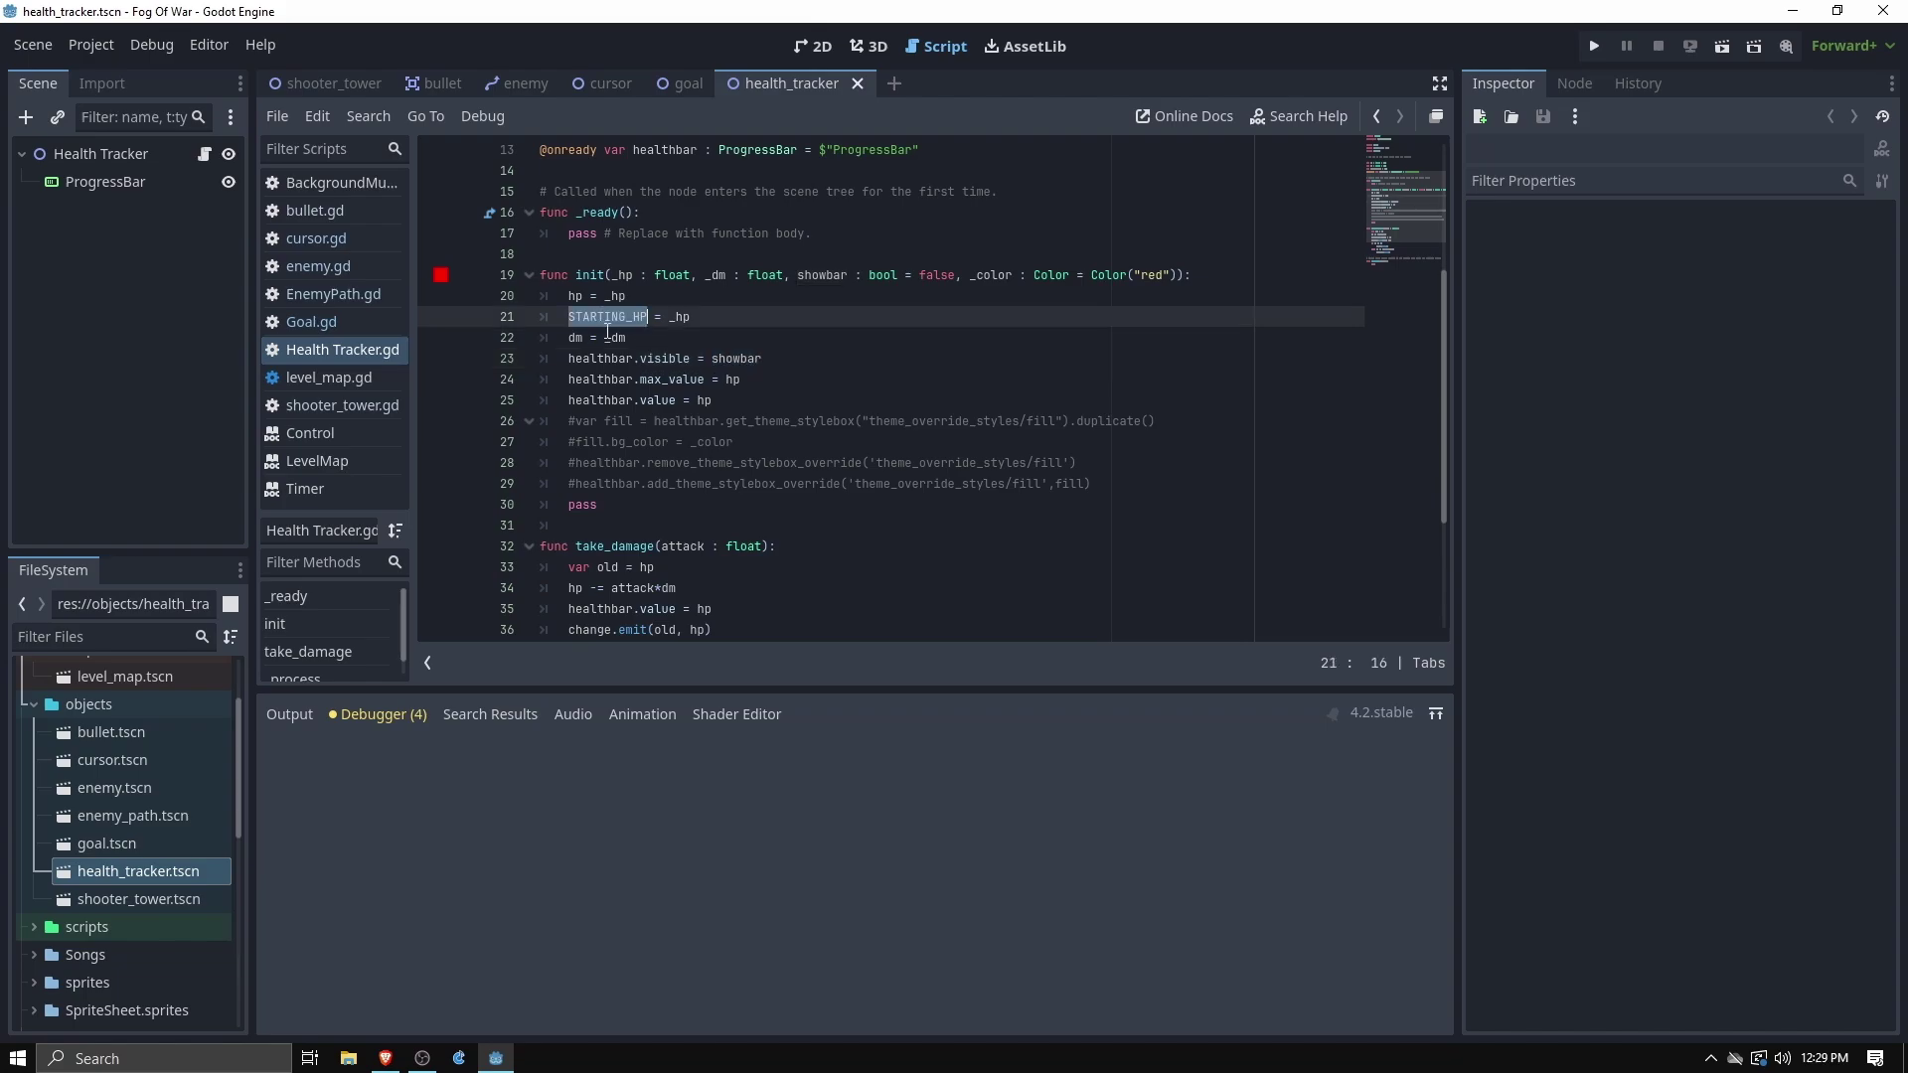
scroll(622, 351, "up", 3)
scroll(617, 455, "down", 1)
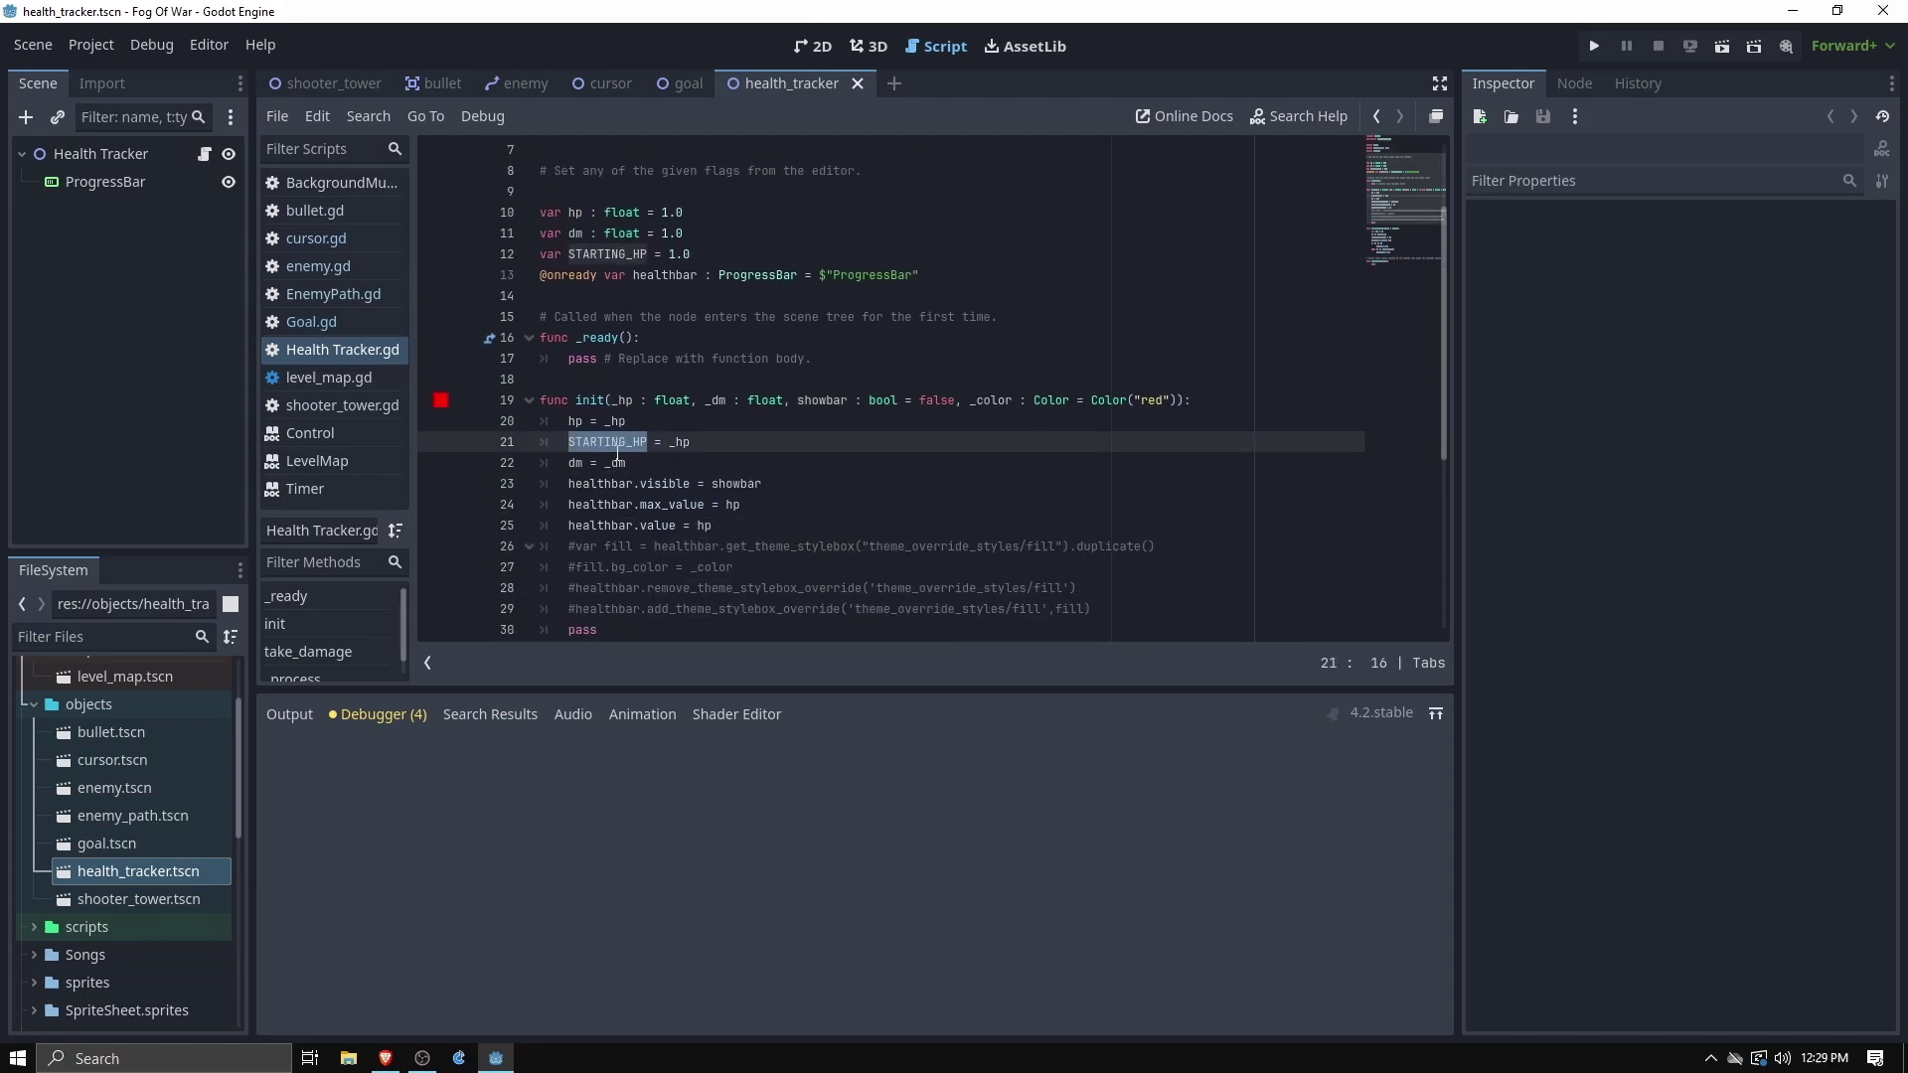
double_click(1060, 400)
left_click_drag(970, 401, 1173, 400)
scroll(740, 539, "down", 2)
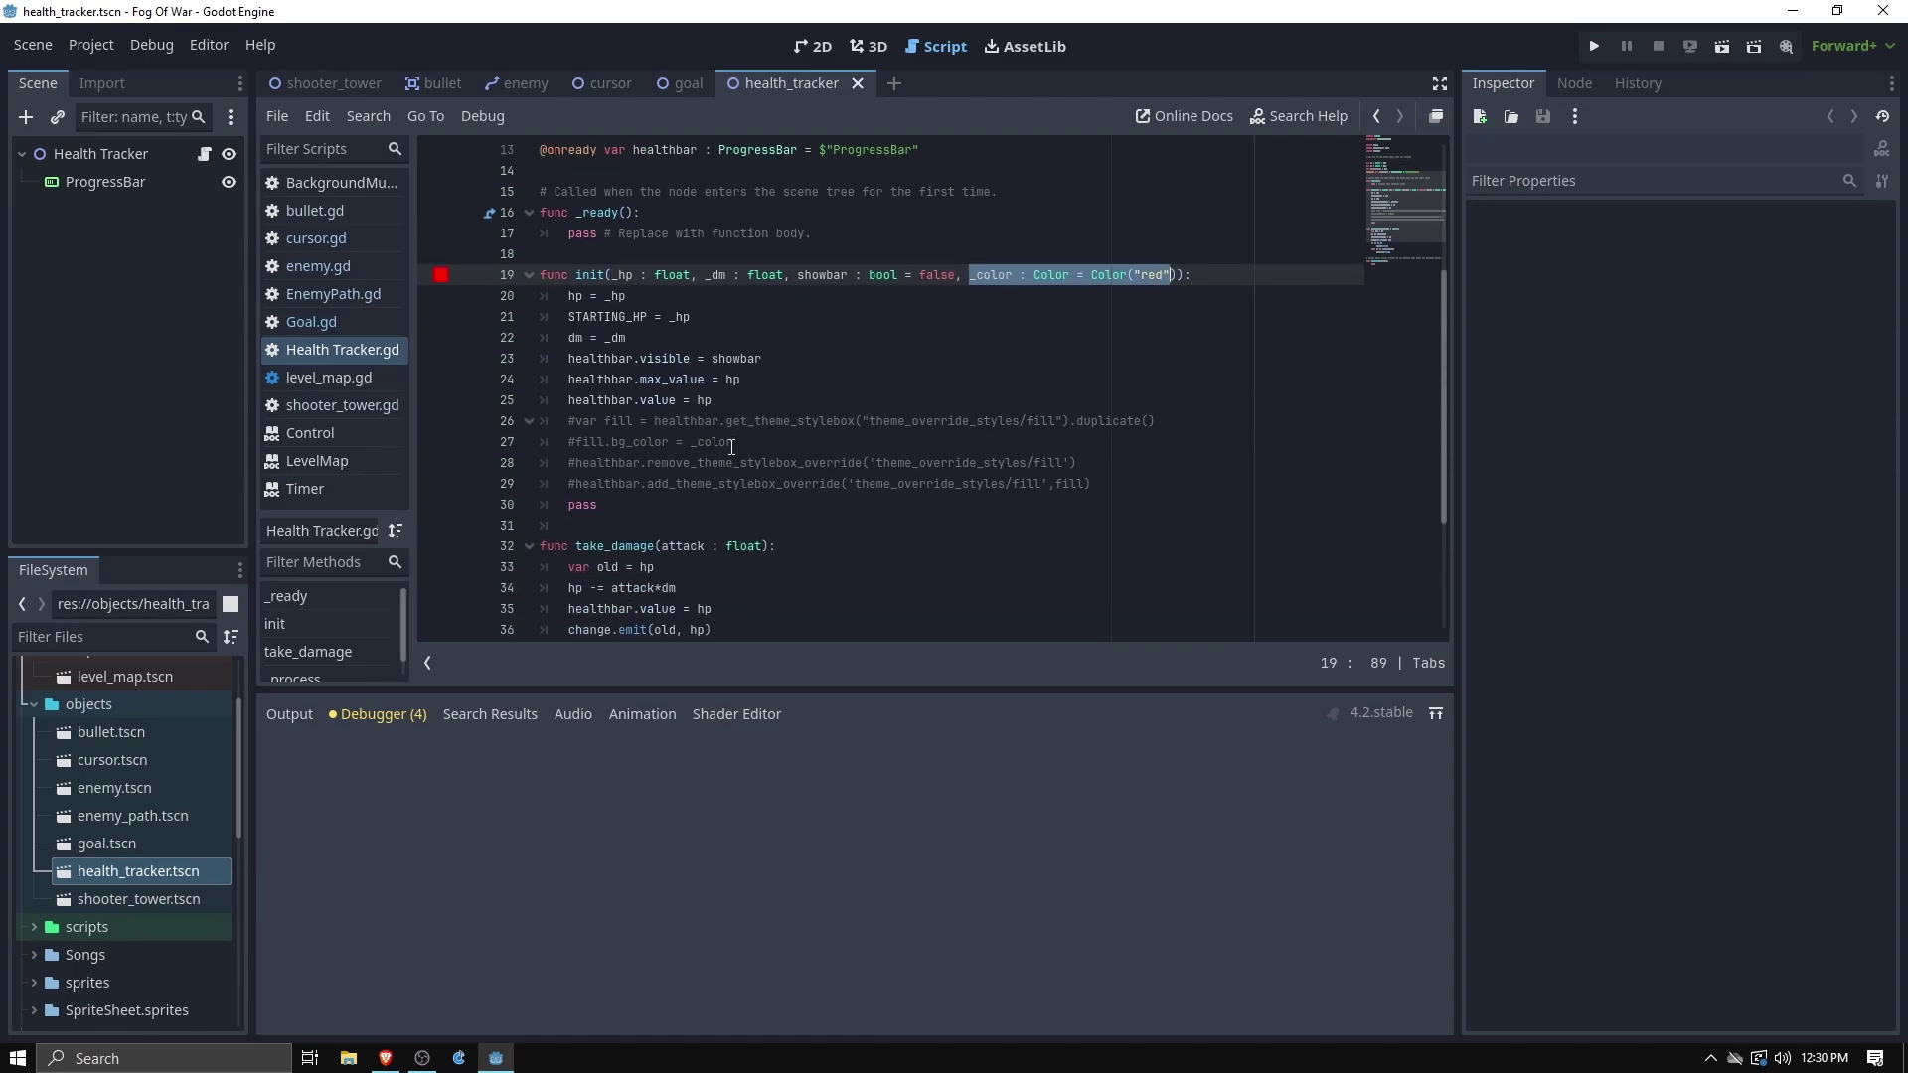
Examine the start of the health tracker's take_damage function, highlighting its name and the healthbar.value = hp line
scroll(728, 458, "down", 3)
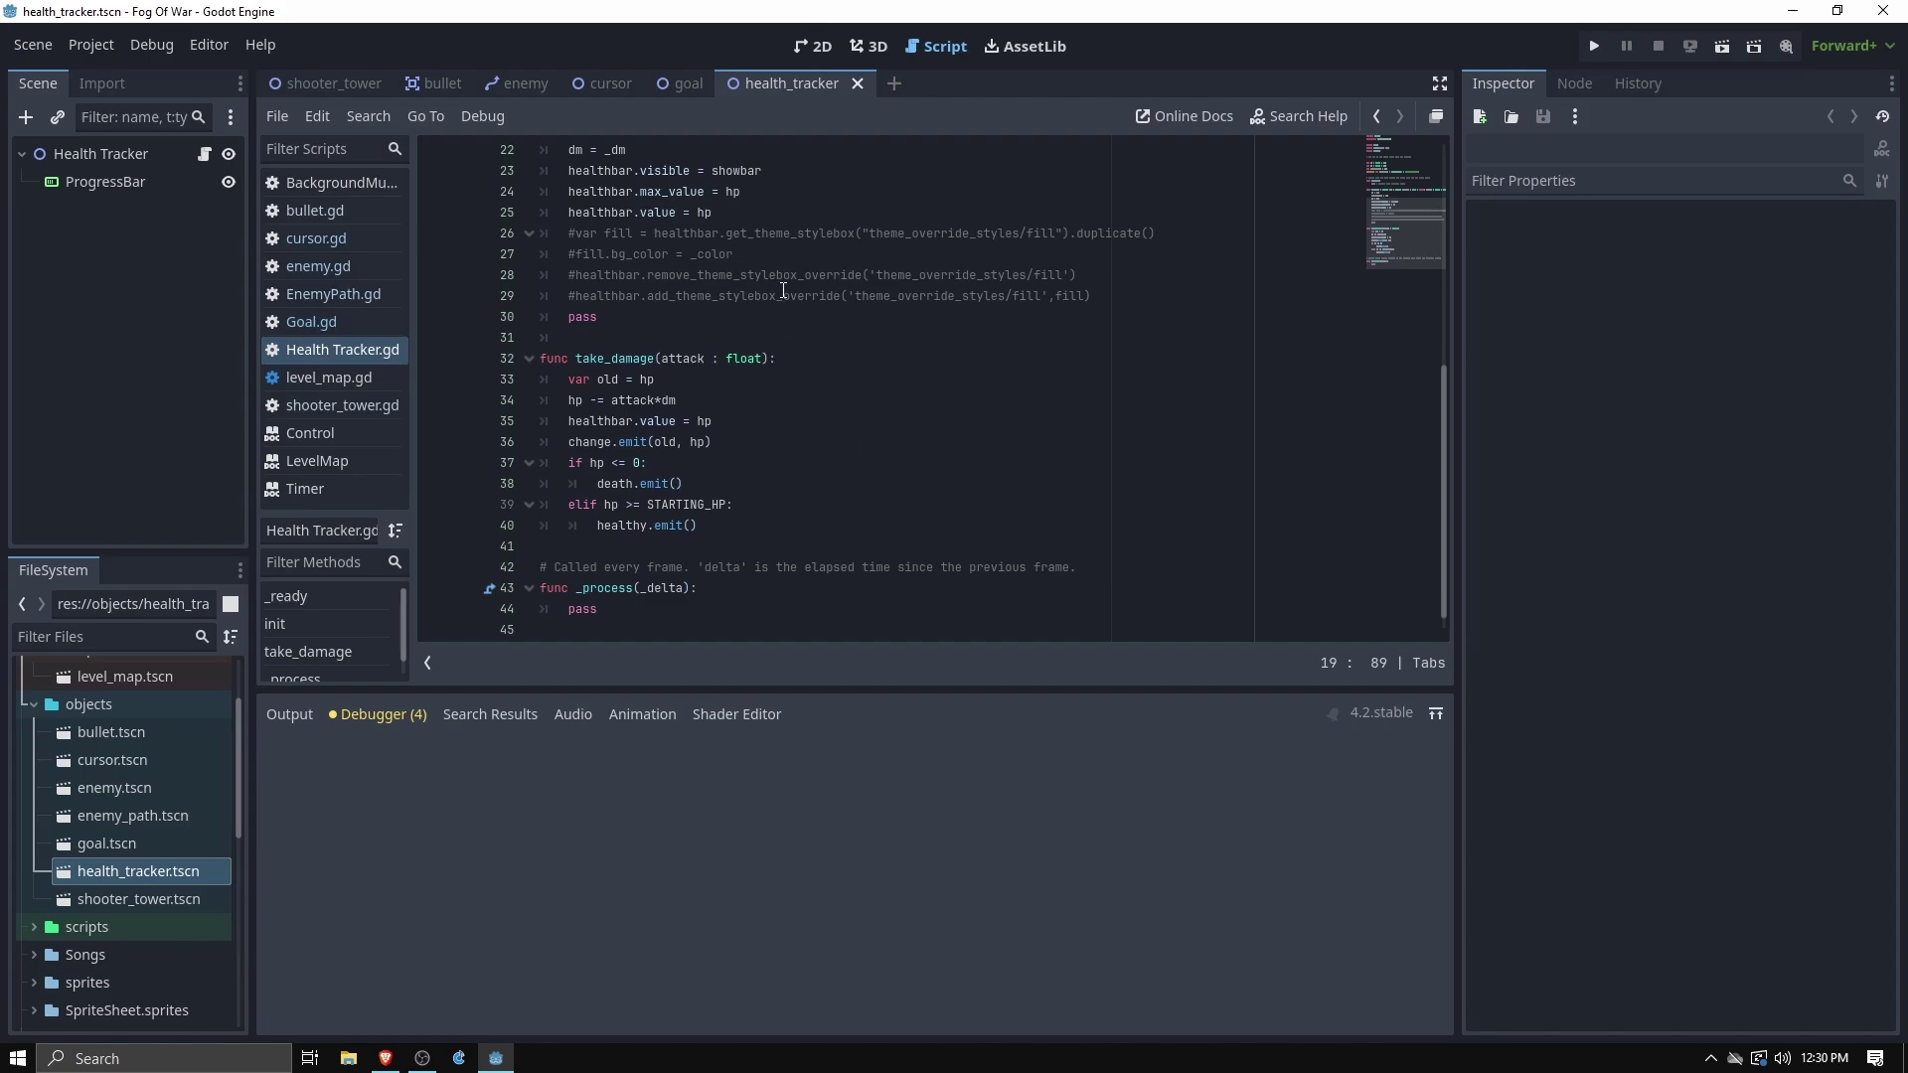
scroll(711, 343, "down", 1)
double_click(624, 335)
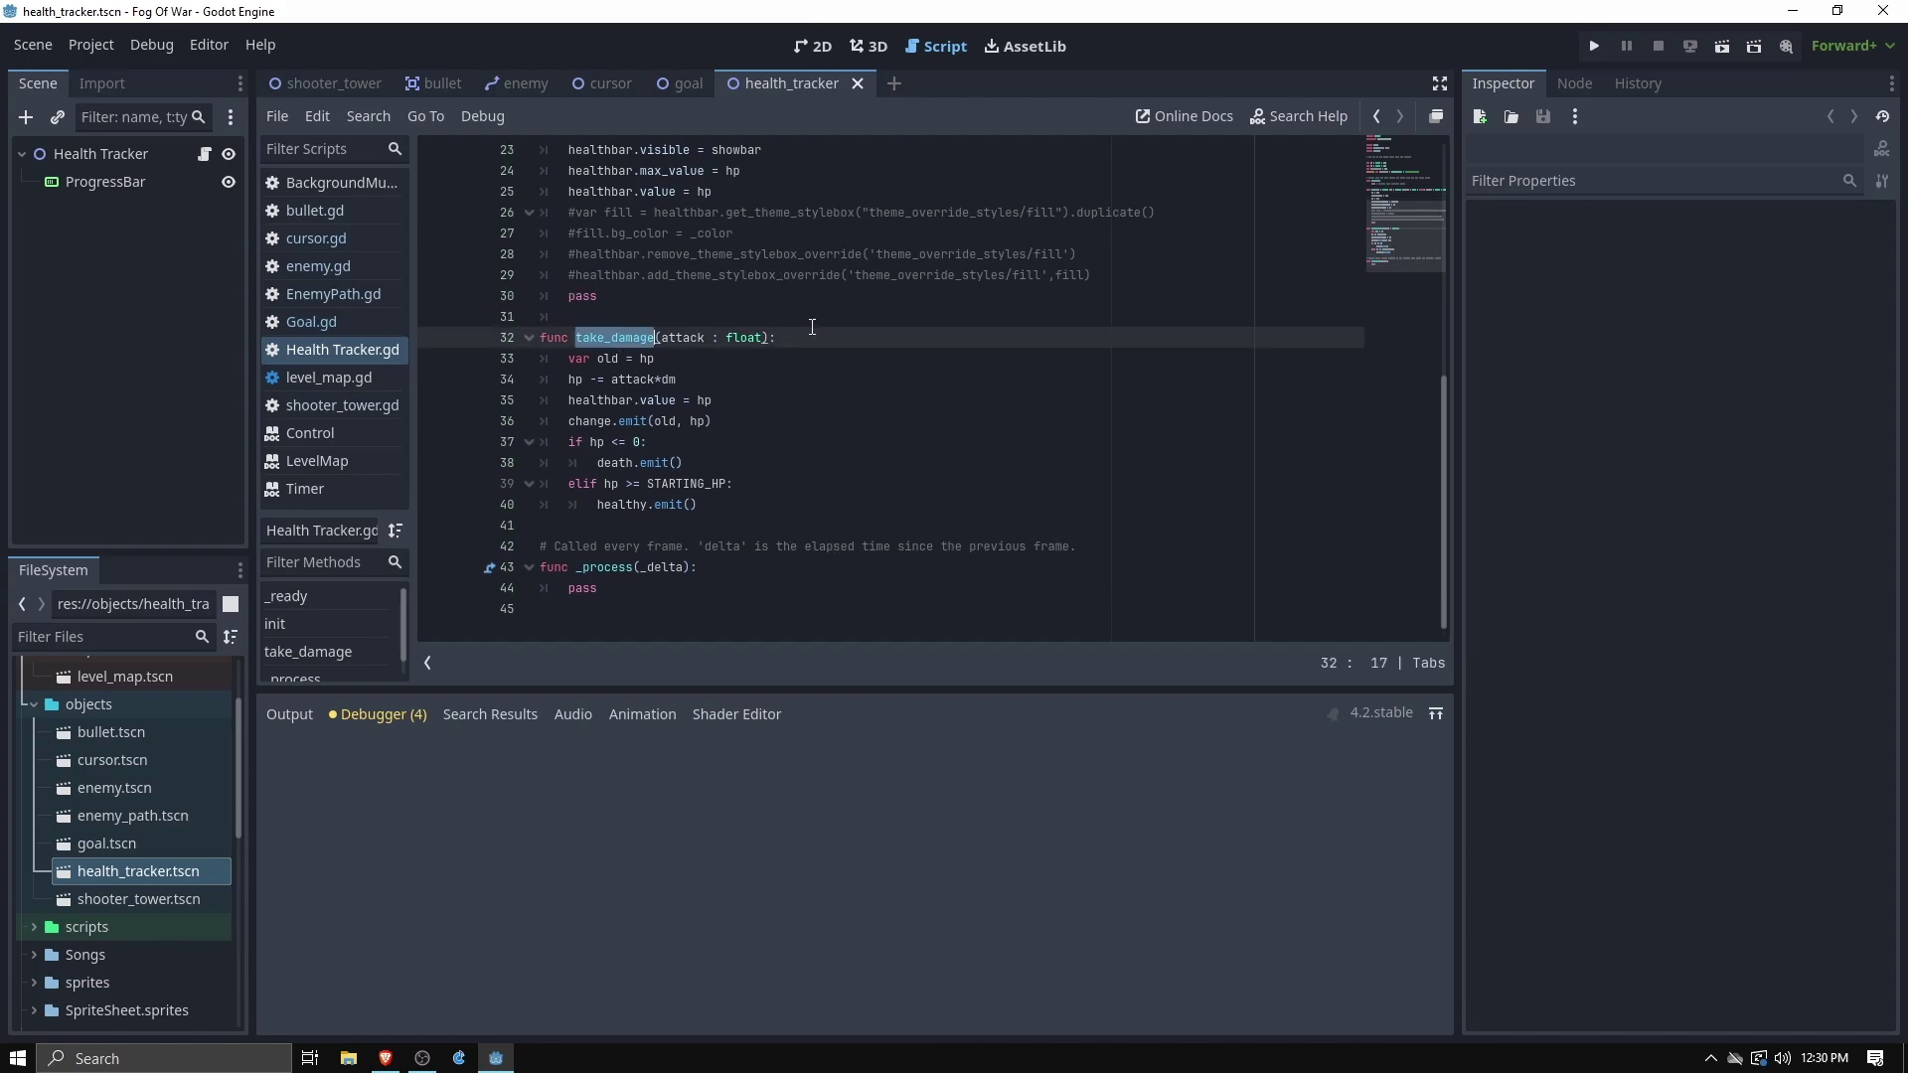
left_click(614, 361)
left_click(572, 383)
left_click_drag(569, 401, 725, 403)
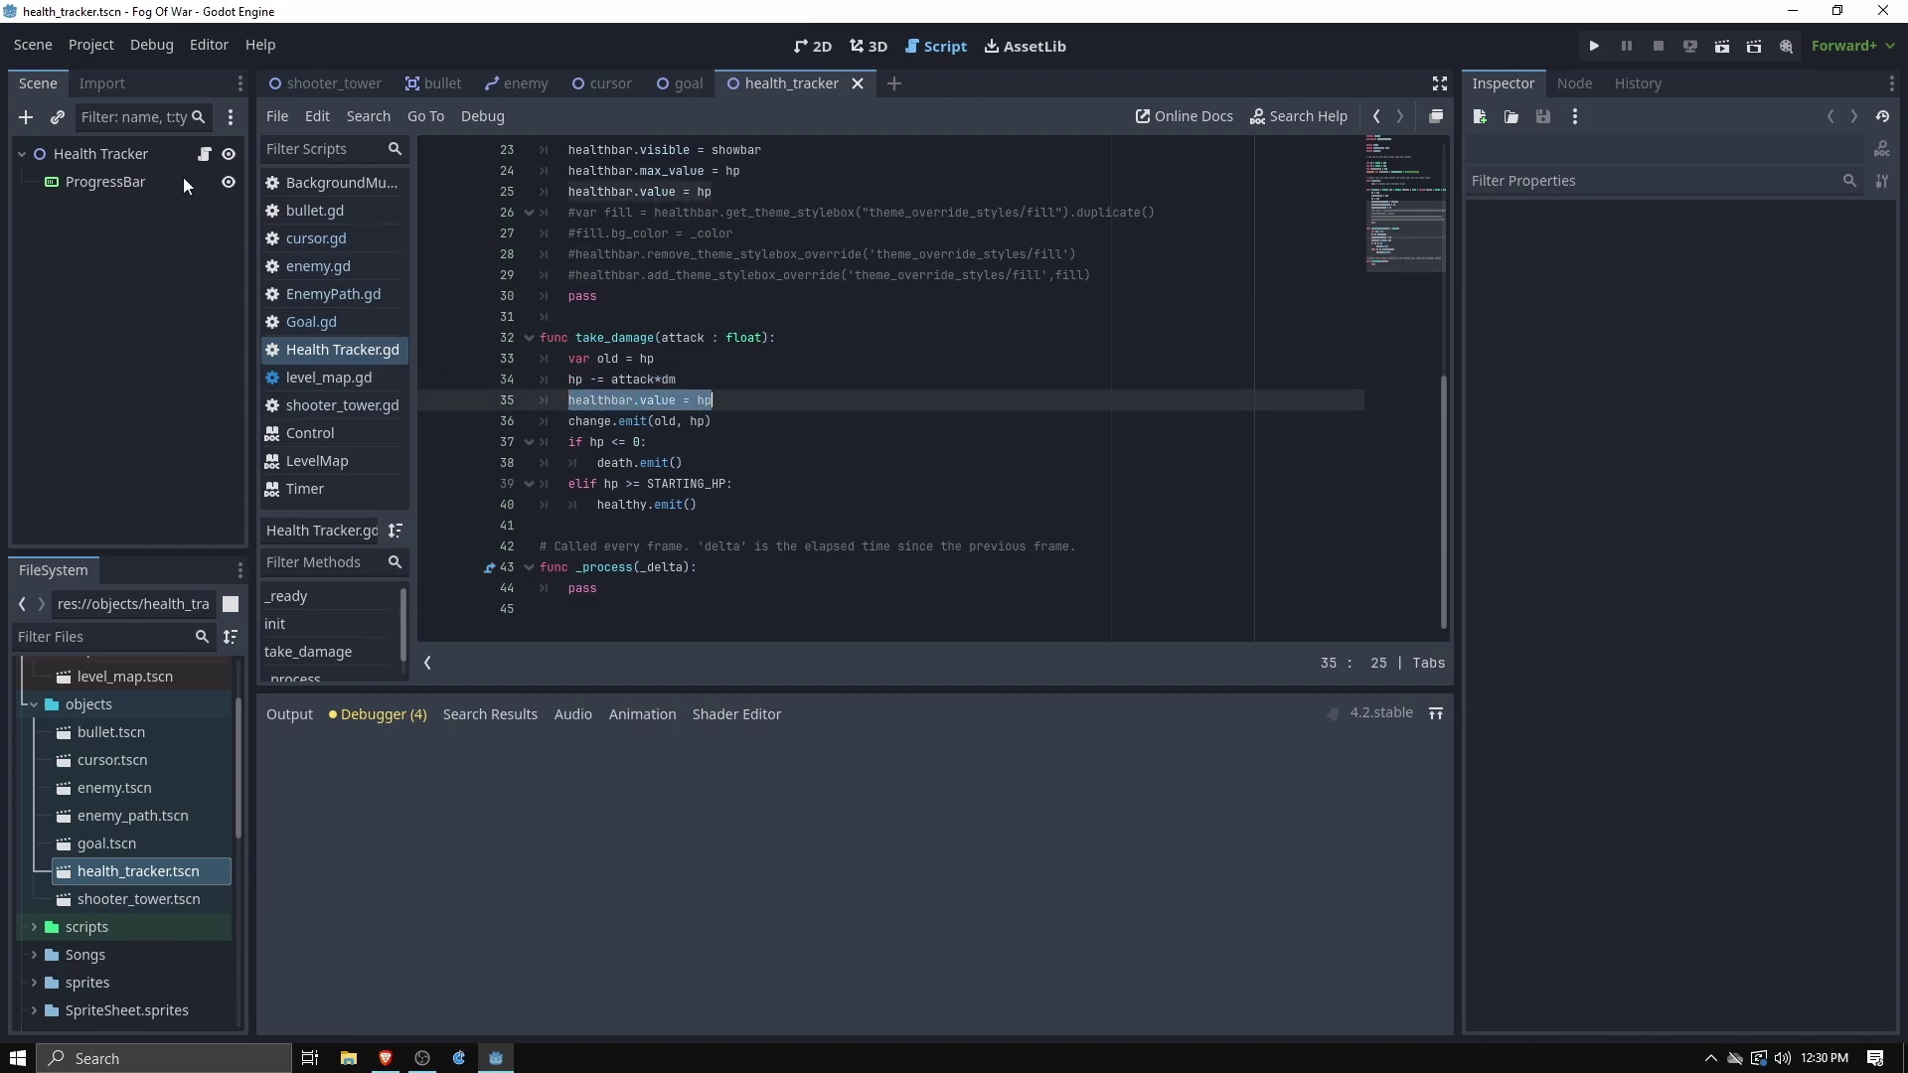
Highlight the change, death and healthy signal emissions in take_damage, along with the hp <= 0 condition
double_click(591, 421)
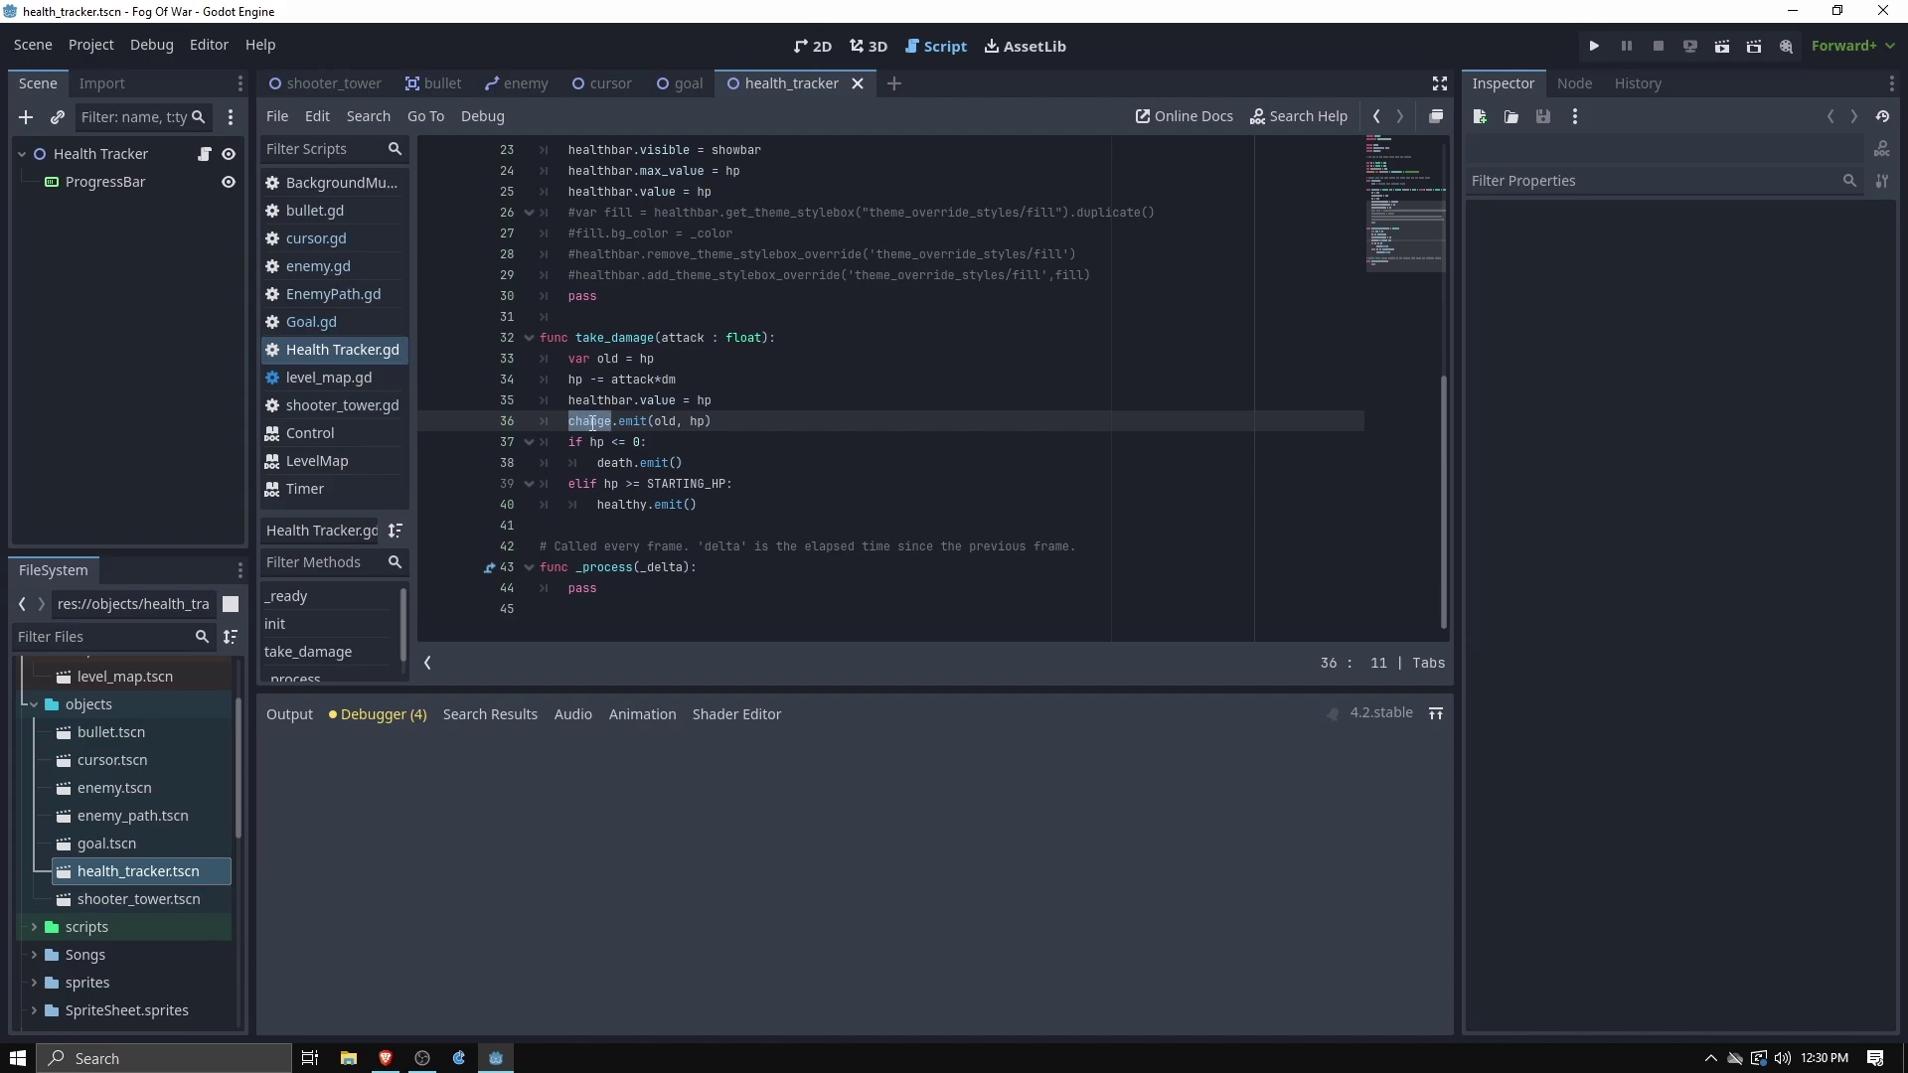
double_click(664, 422)
key("Left")
key("End")
left_click_drag(643, 445, 622, 444)
left_click(634, 461)
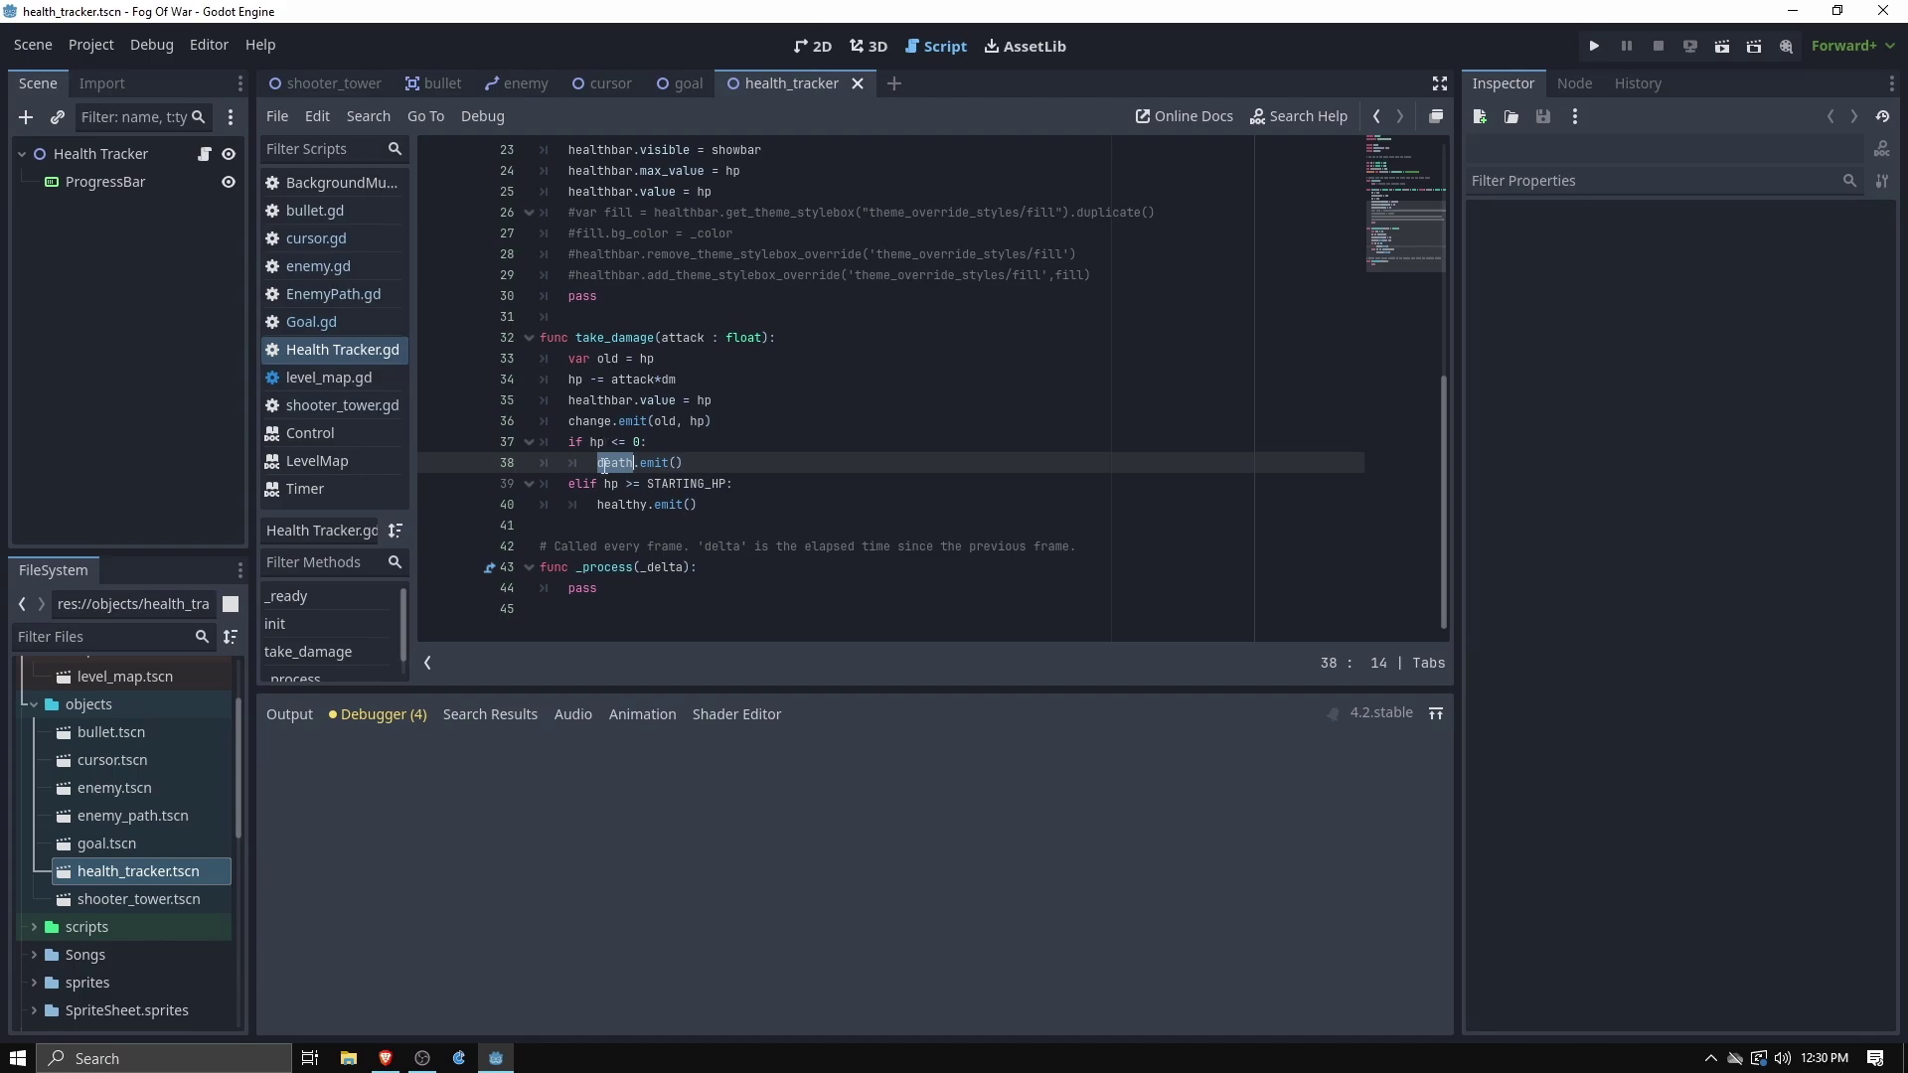
left_click(648, 505)
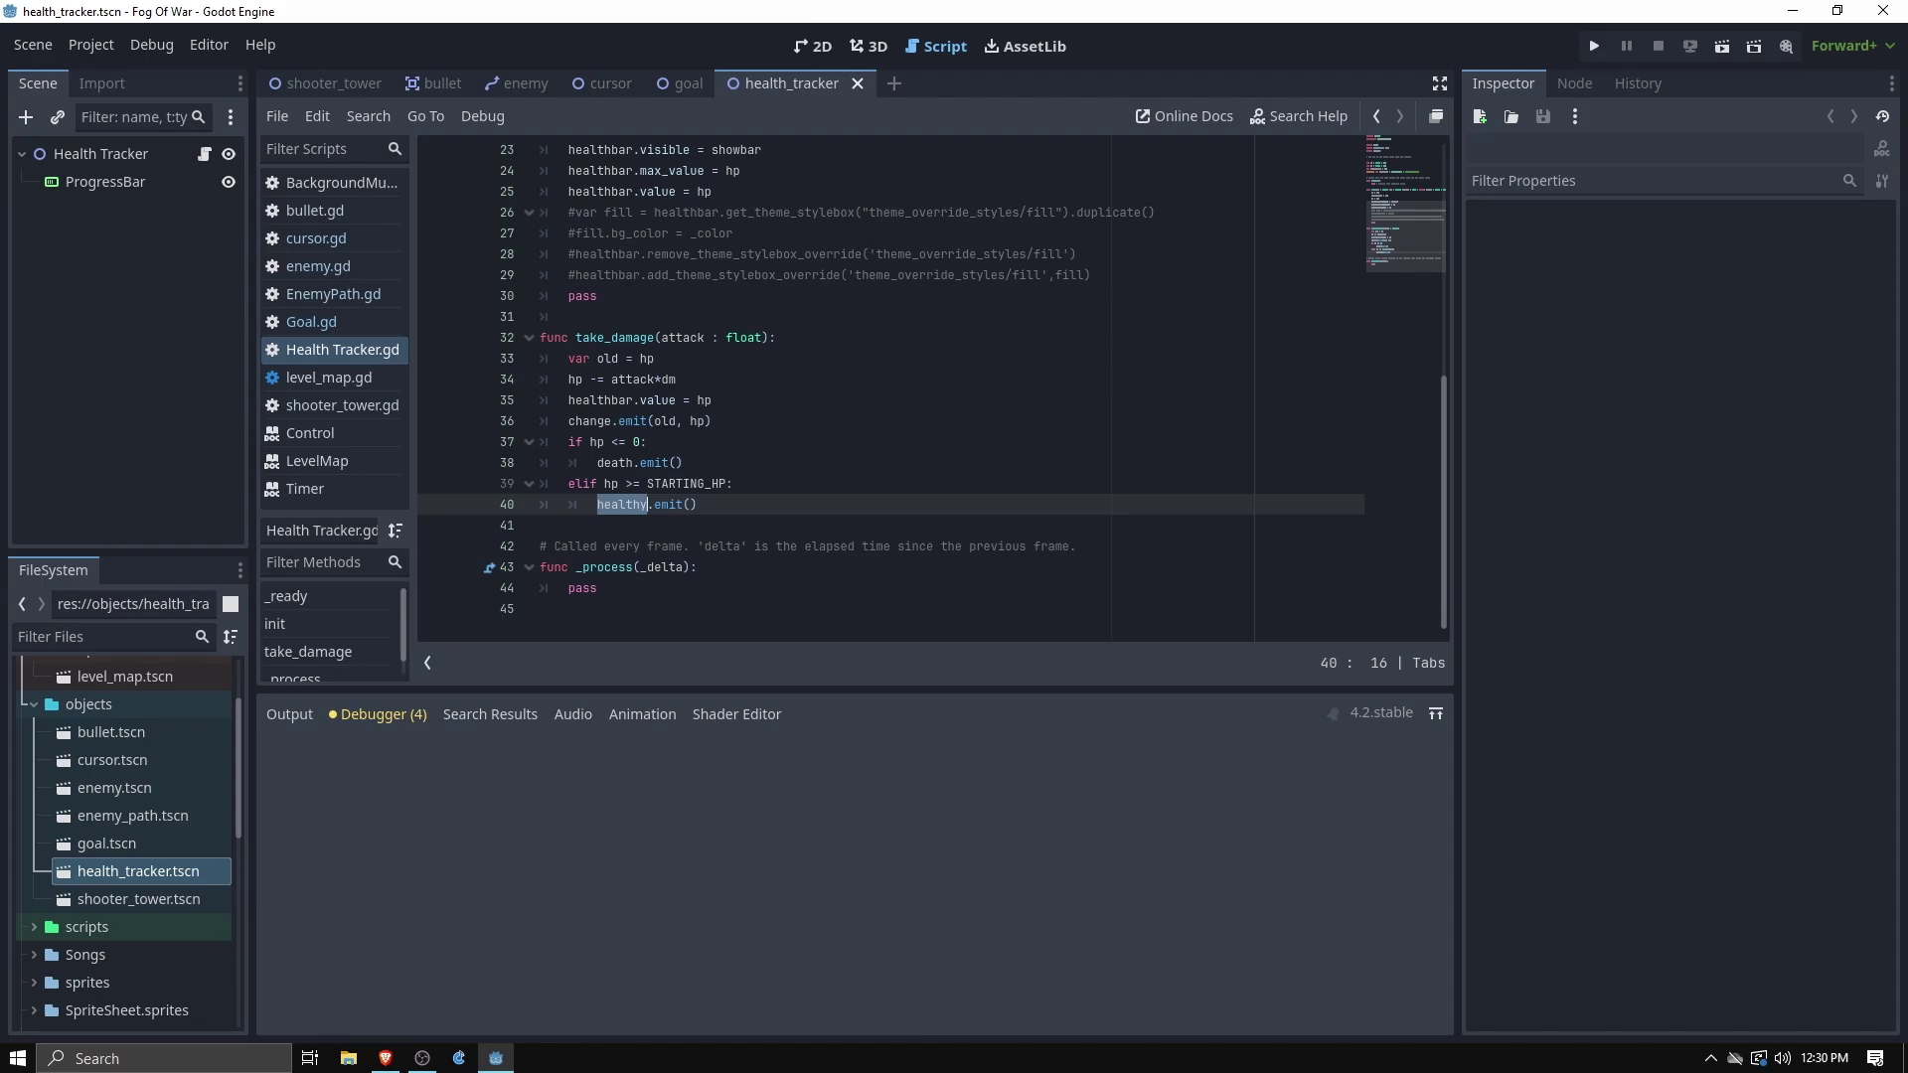
Open the level_map.tscn scene and inspect the goal, cursor and enemy paths in the 2D view
scroll(126, 825, "up", 3)
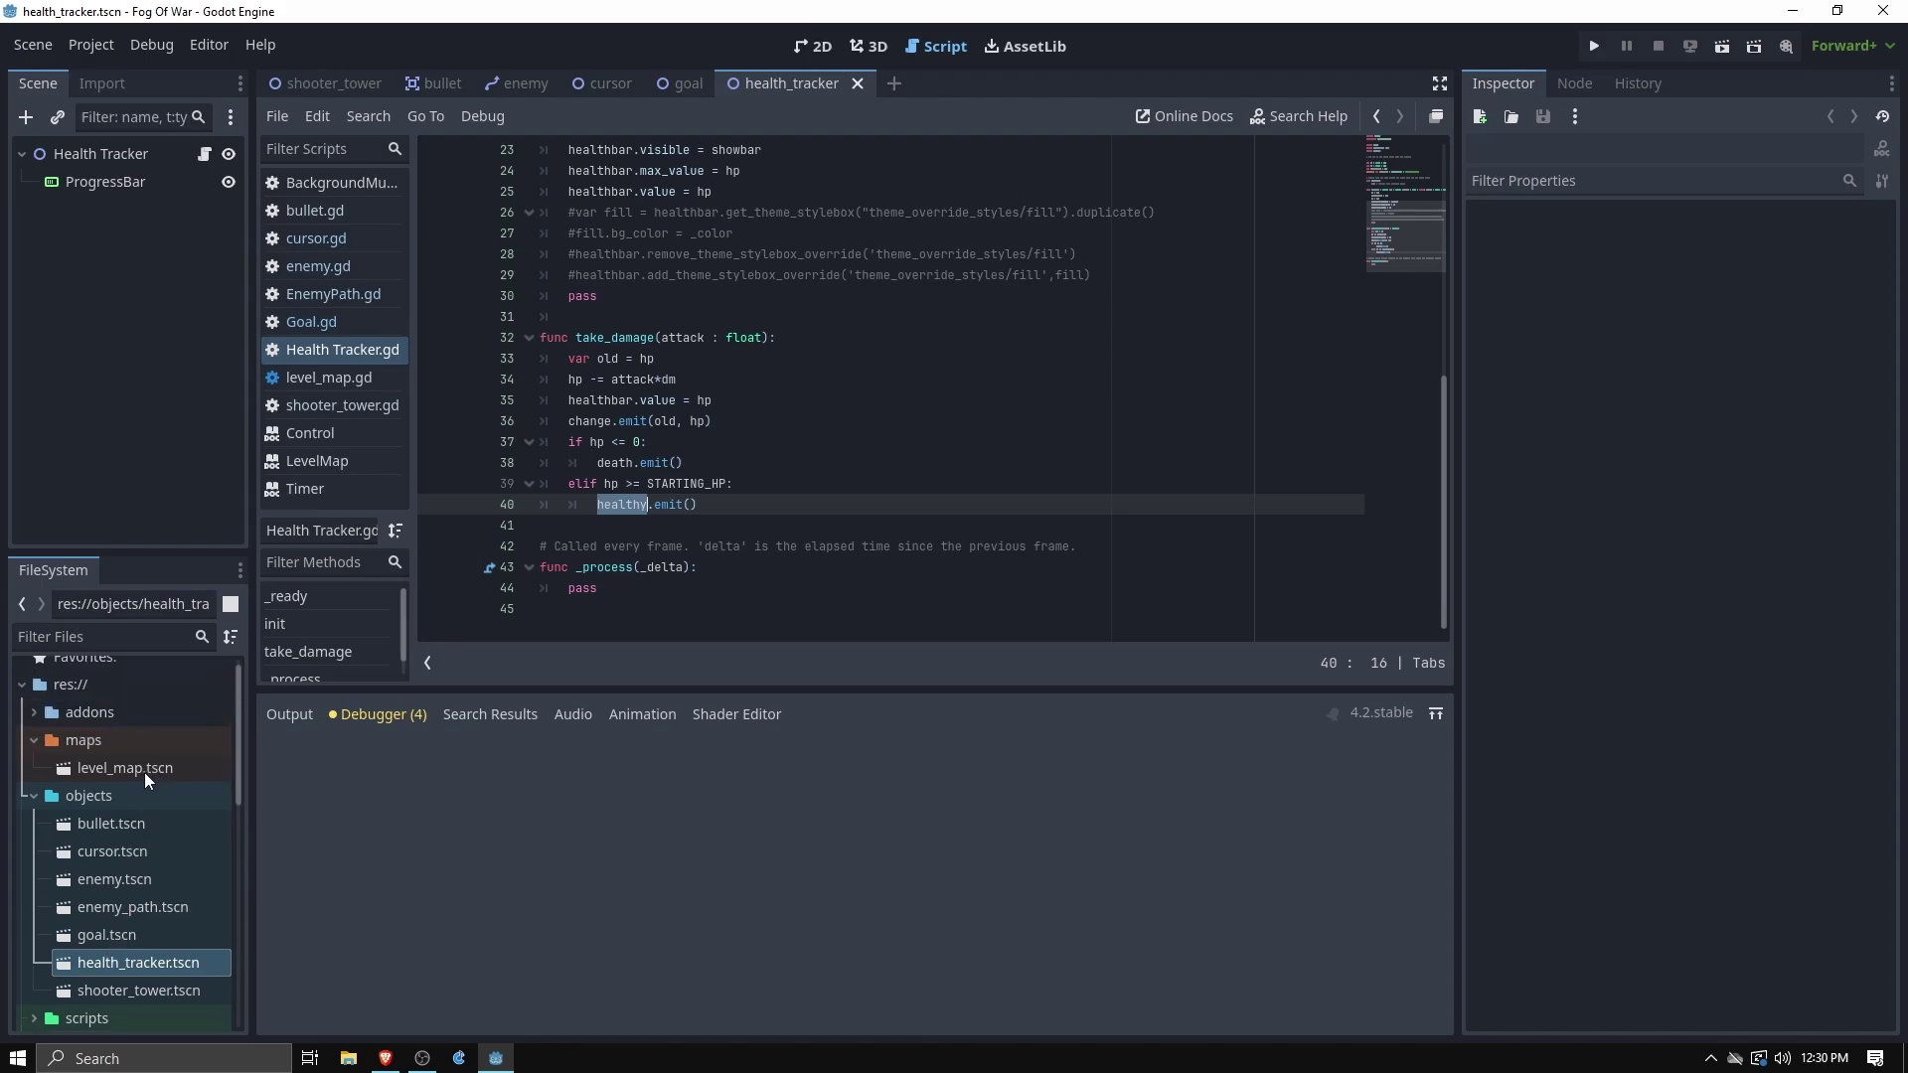
double_click(143, 769)
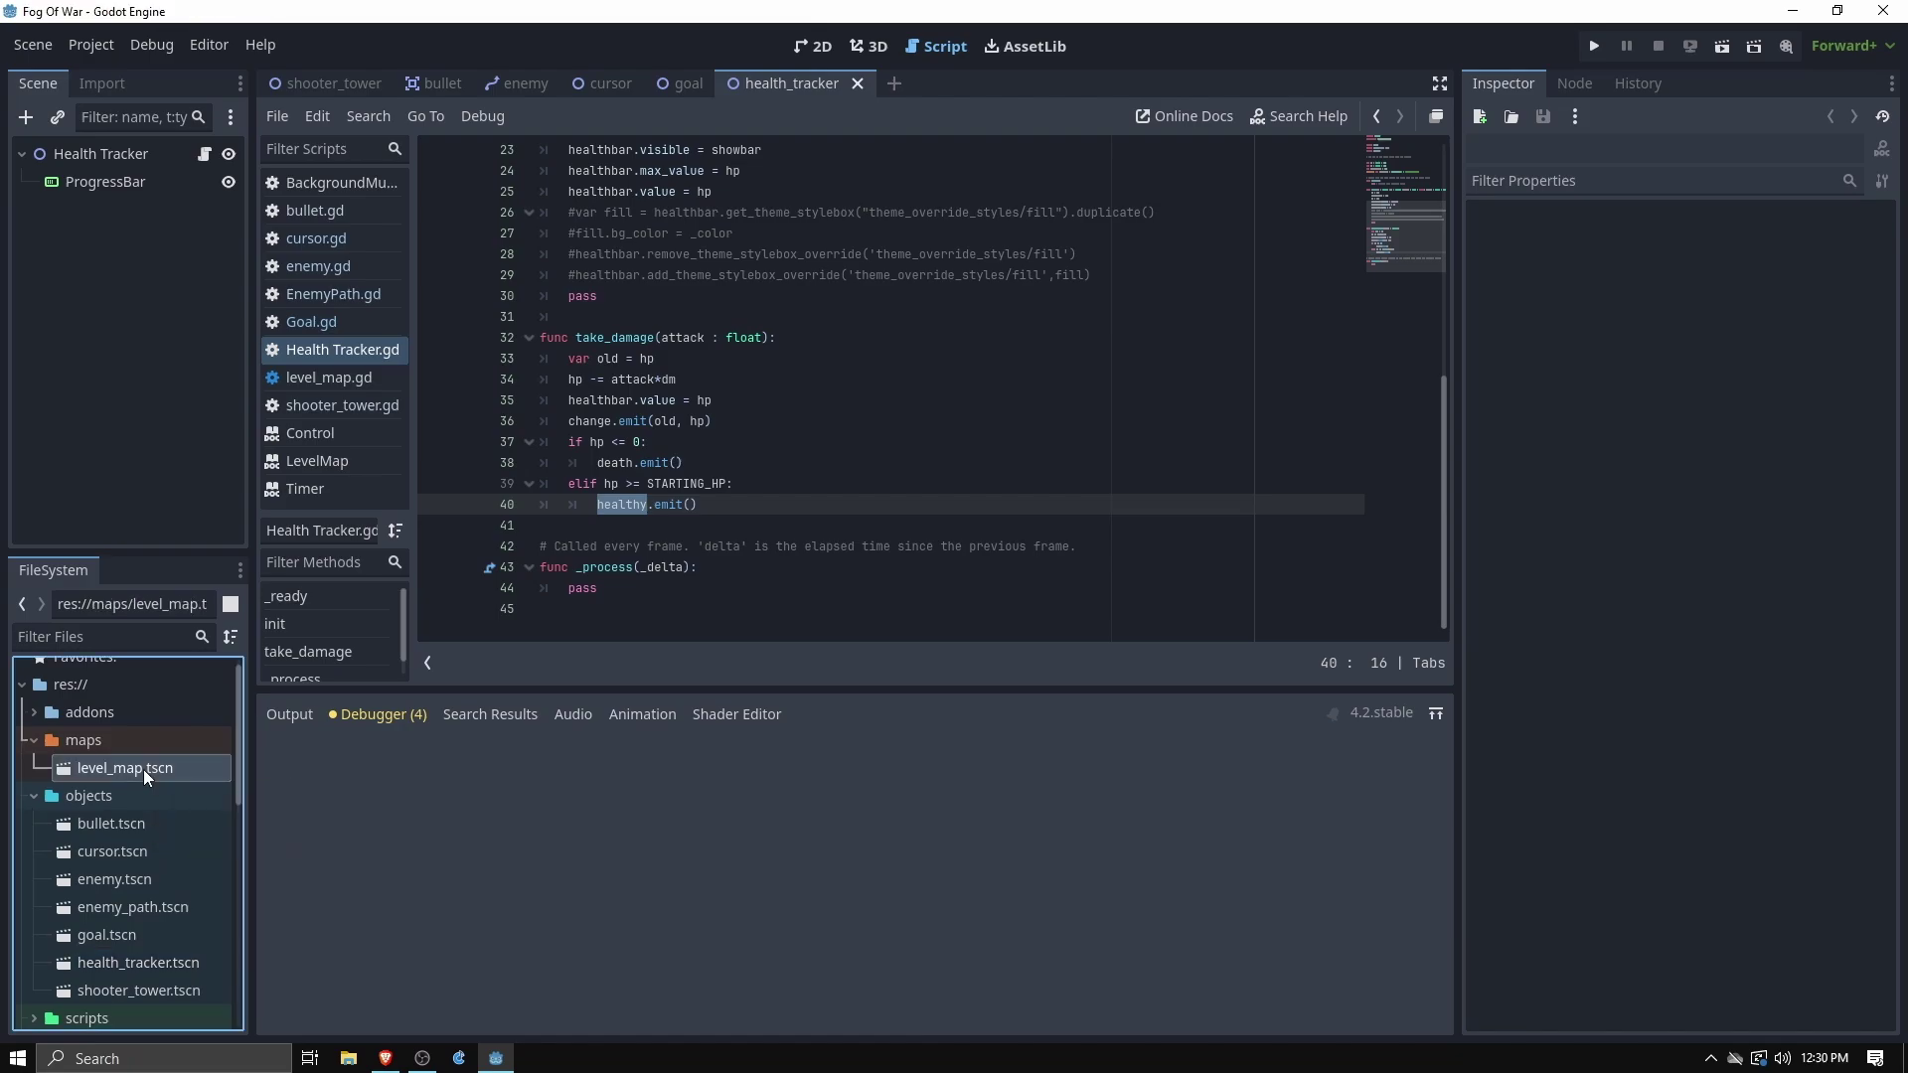
left_click(827, 46)
scroll(841, 437, "down", 5)
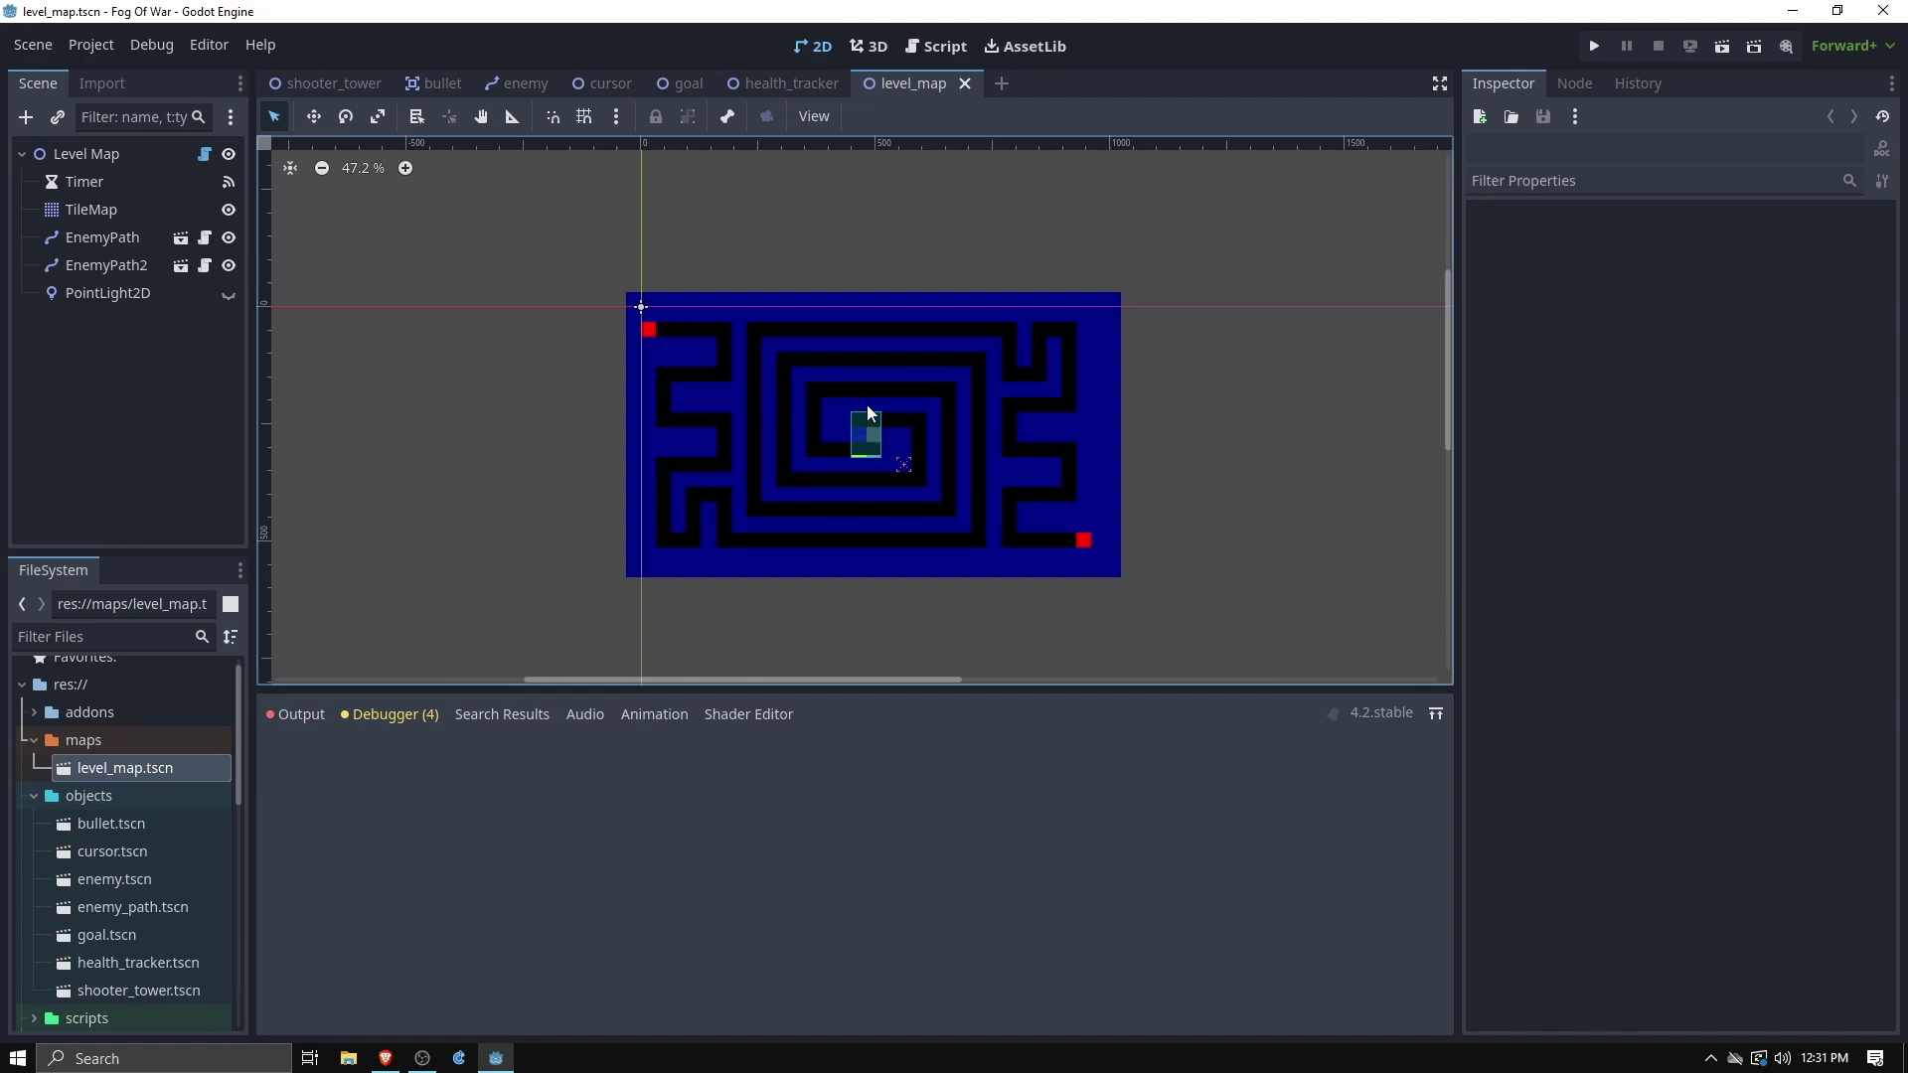
scroll(897, 431, "up", 9)
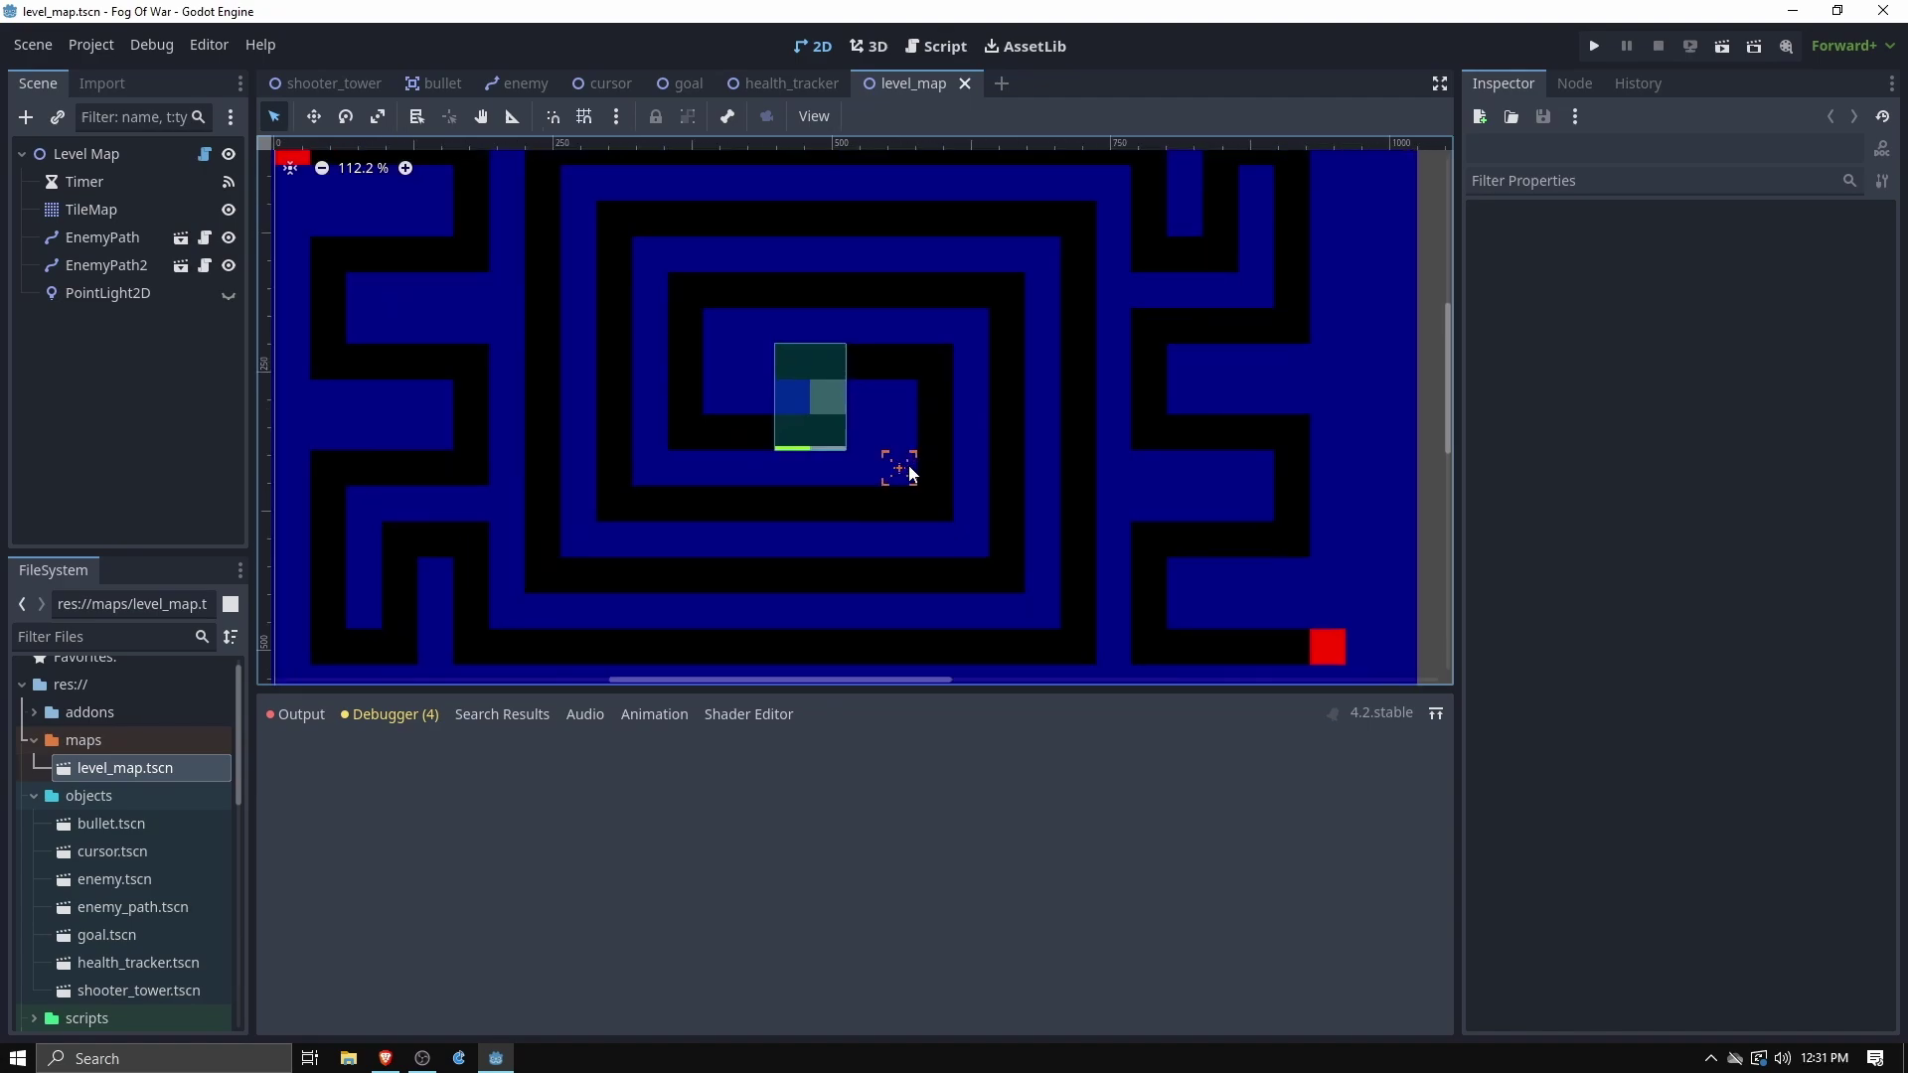
scroll(952, 395, "down", 9)
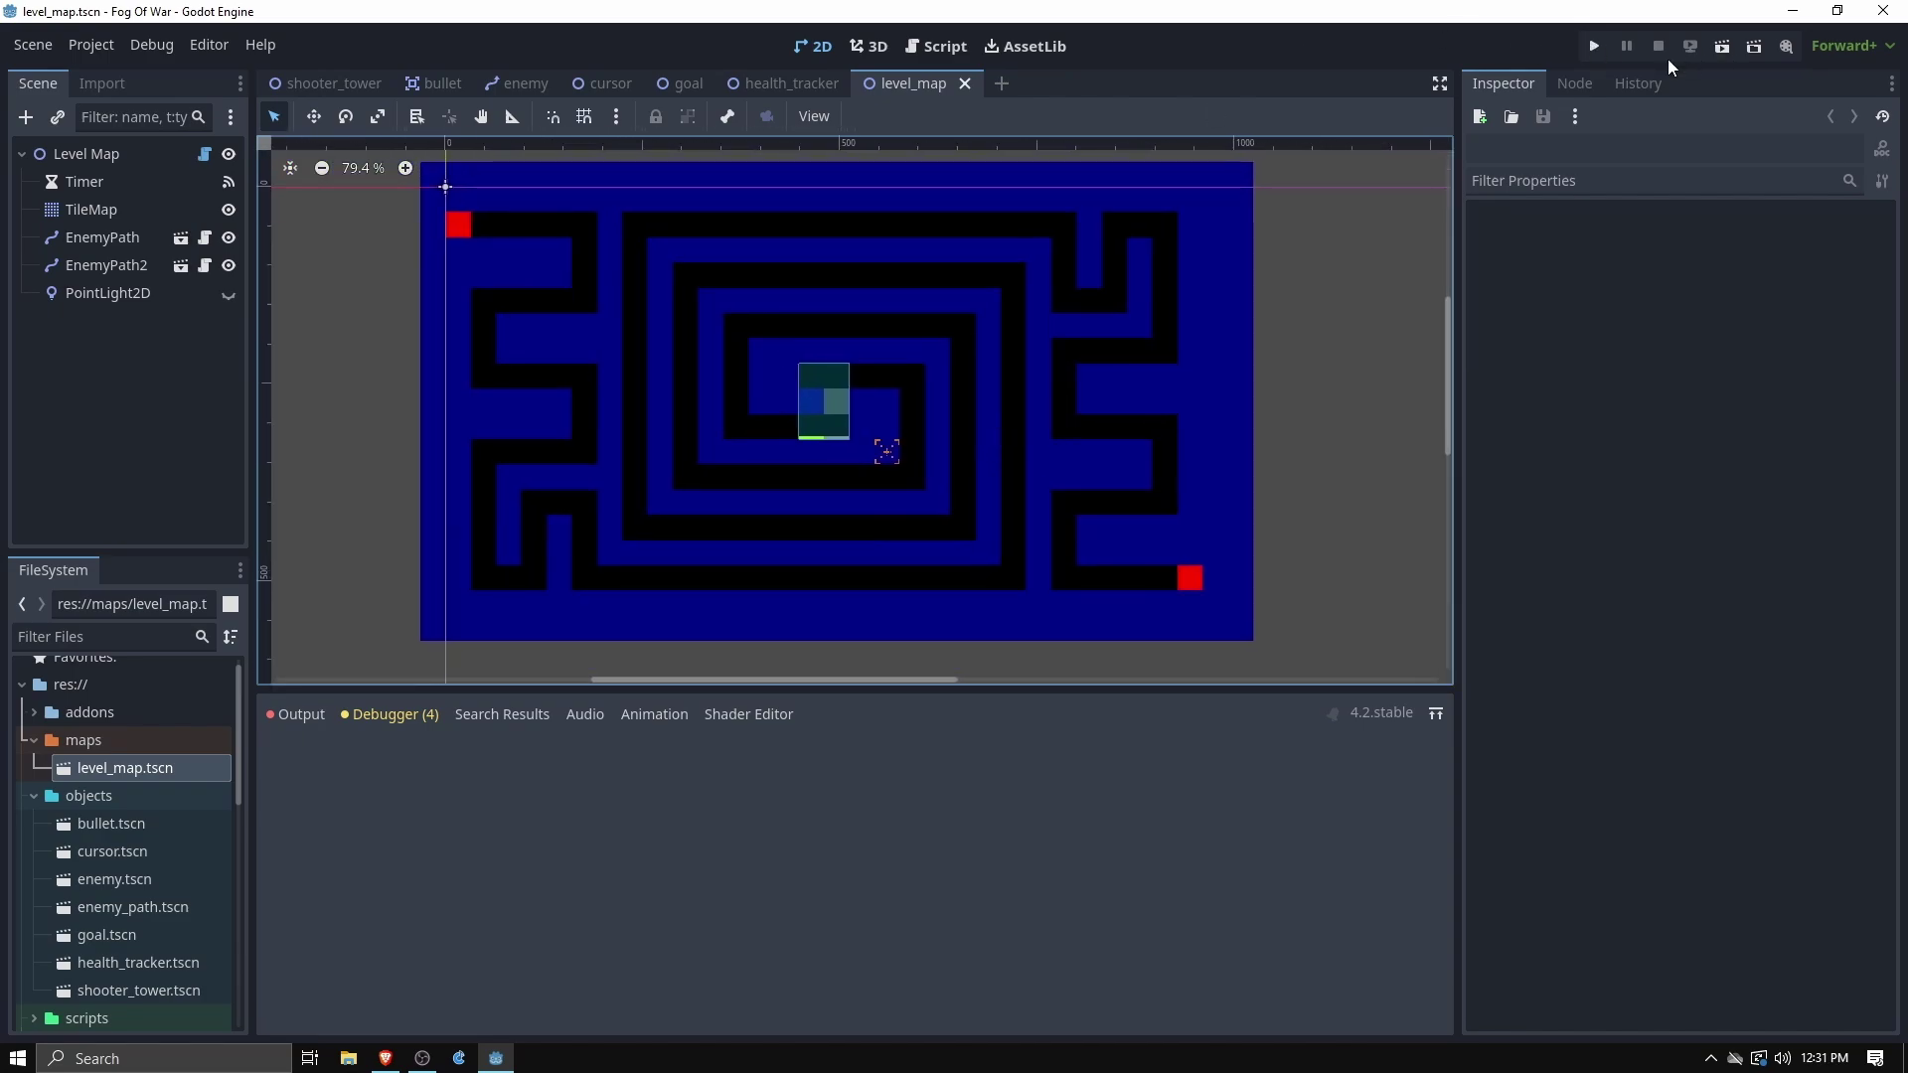
Run the level map scene, place a tower at the cursor's starting tile and a second one six tiles to its right
left_click(1723, 47)
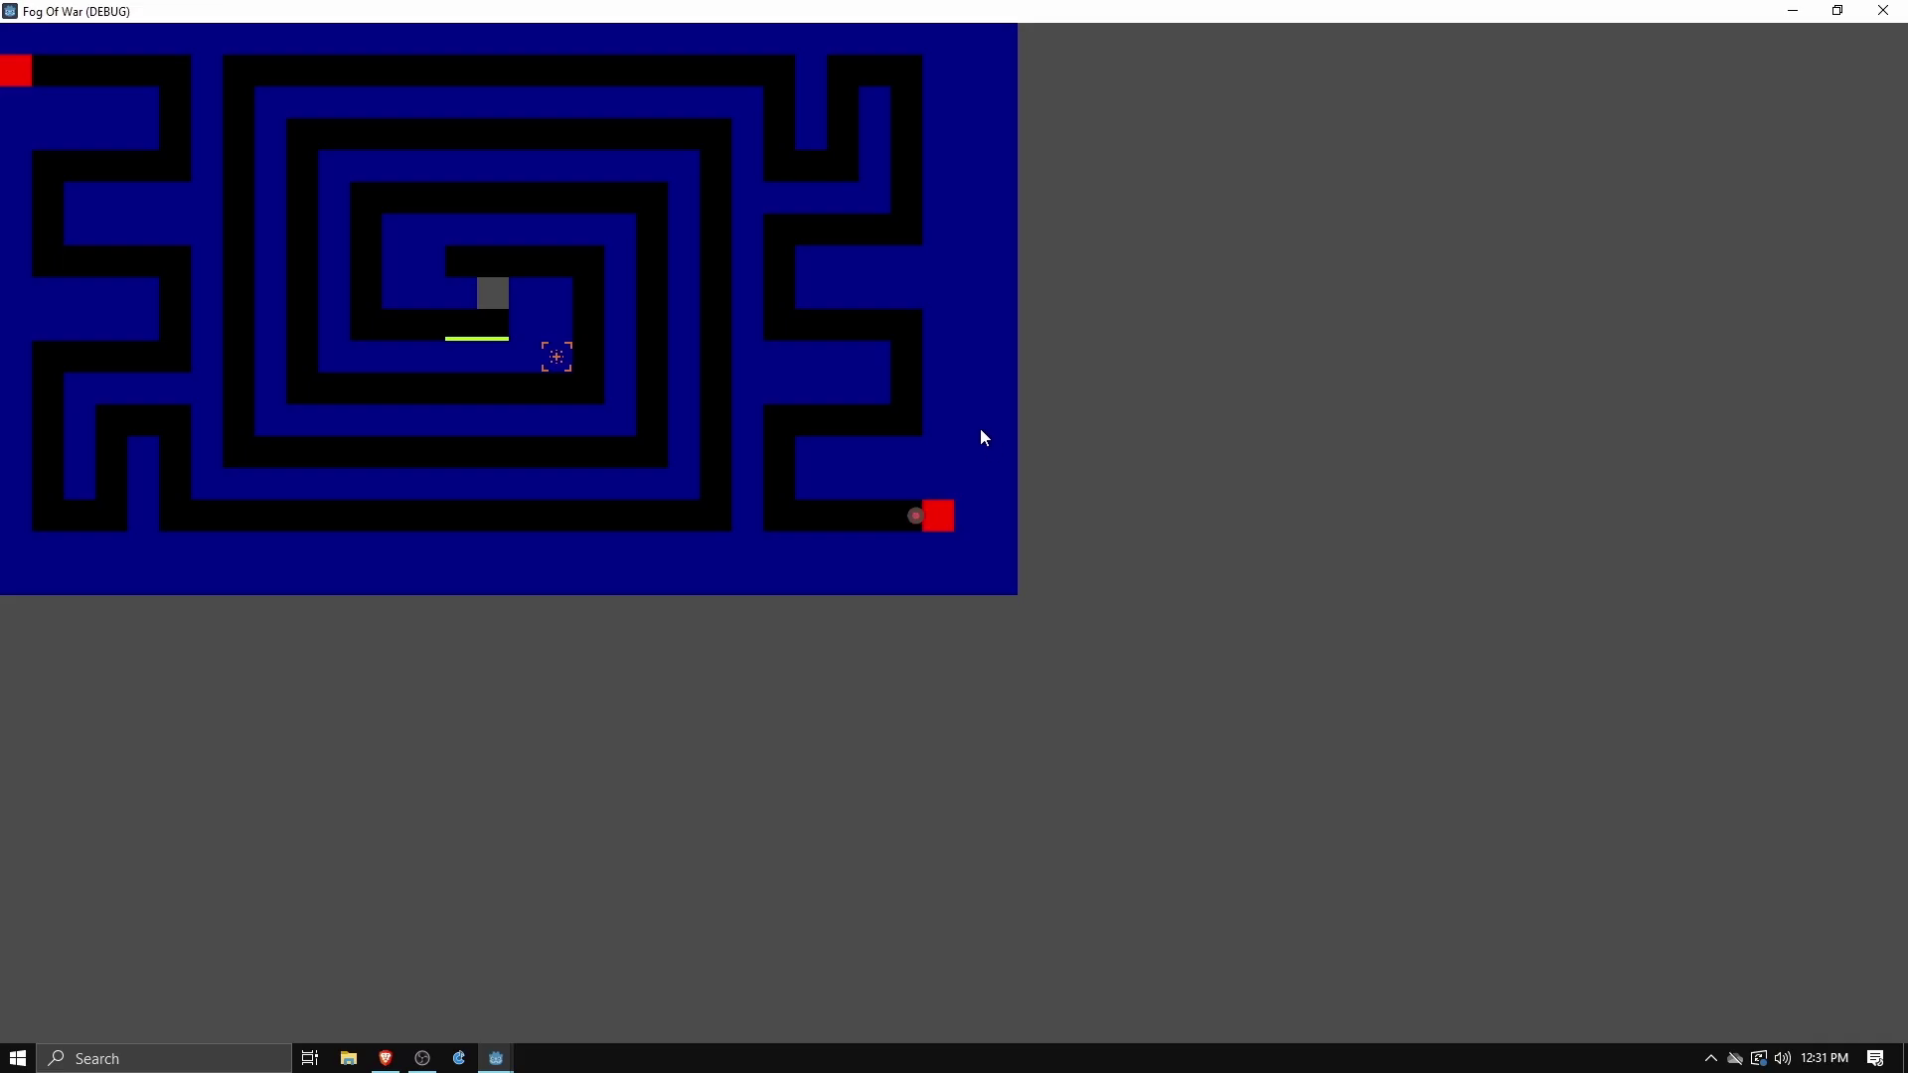
key("space")
key("Right")
key("Right")
key("Right")
key("Right")
key("Right")
key("Right")
key("space")
Place two more towers in the running game, one above the first tower and one further left in the same row
key("Up")
key("Up")
key("Up")
key("Up")
key("Left")
key("Left")
key("Left")
key("Left")
key("Left")
key("Left")
key("space")
key("Left")
key("Left")
key("Left")
key("Left")
key("Left")
key("Left")
key("Left")
key("Left")
key("Left")
key("space")
Place a fifth tower four tiles below the leftmost one and move the cursor back right, below the first tower
key("Down")
key("Down")
key("Down")
key("Down")
key("space")
key("Down")
key("Right")
key("Right")
key("Right")
key("Right")
key("Right")
key("Right")
key("Right")
key("Right")
key("Right")
key("Right")
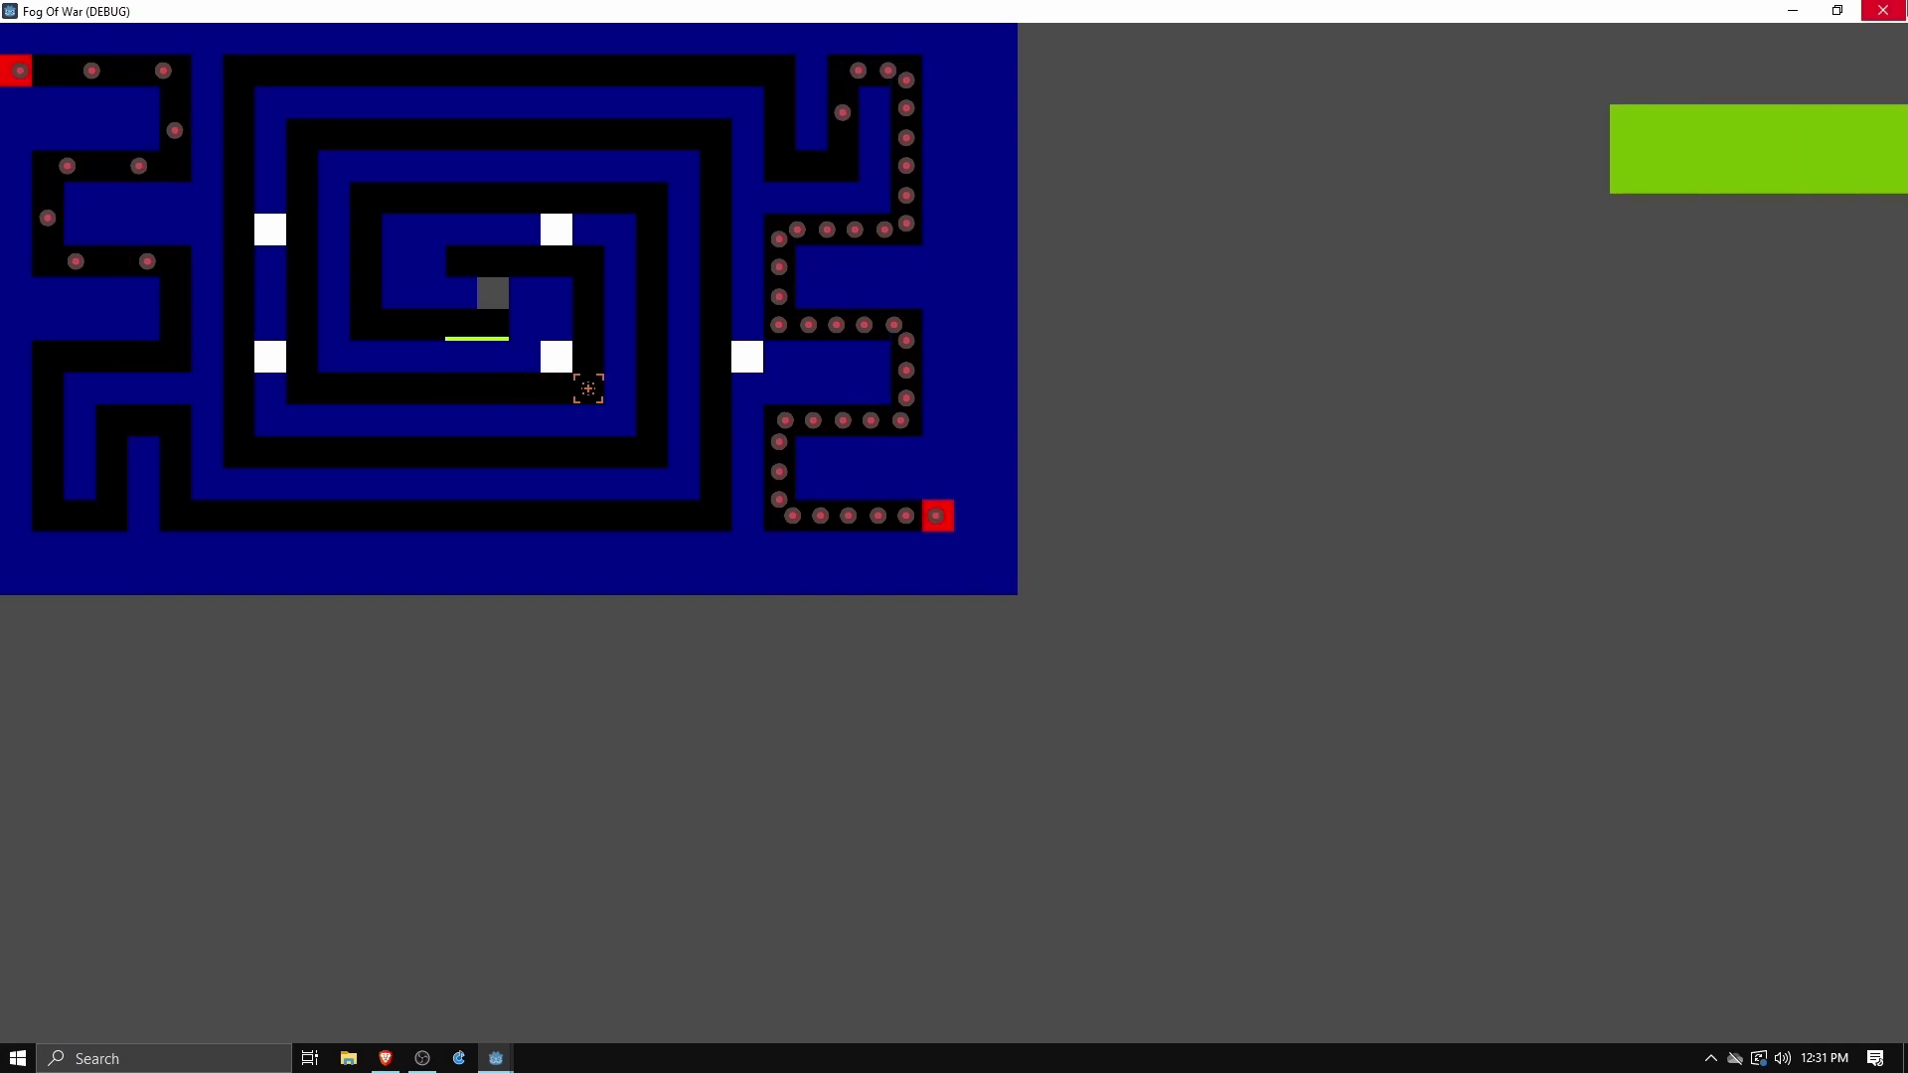
Close the running game and open the Level Map node's script at its beginning
left_click(1883, 10)
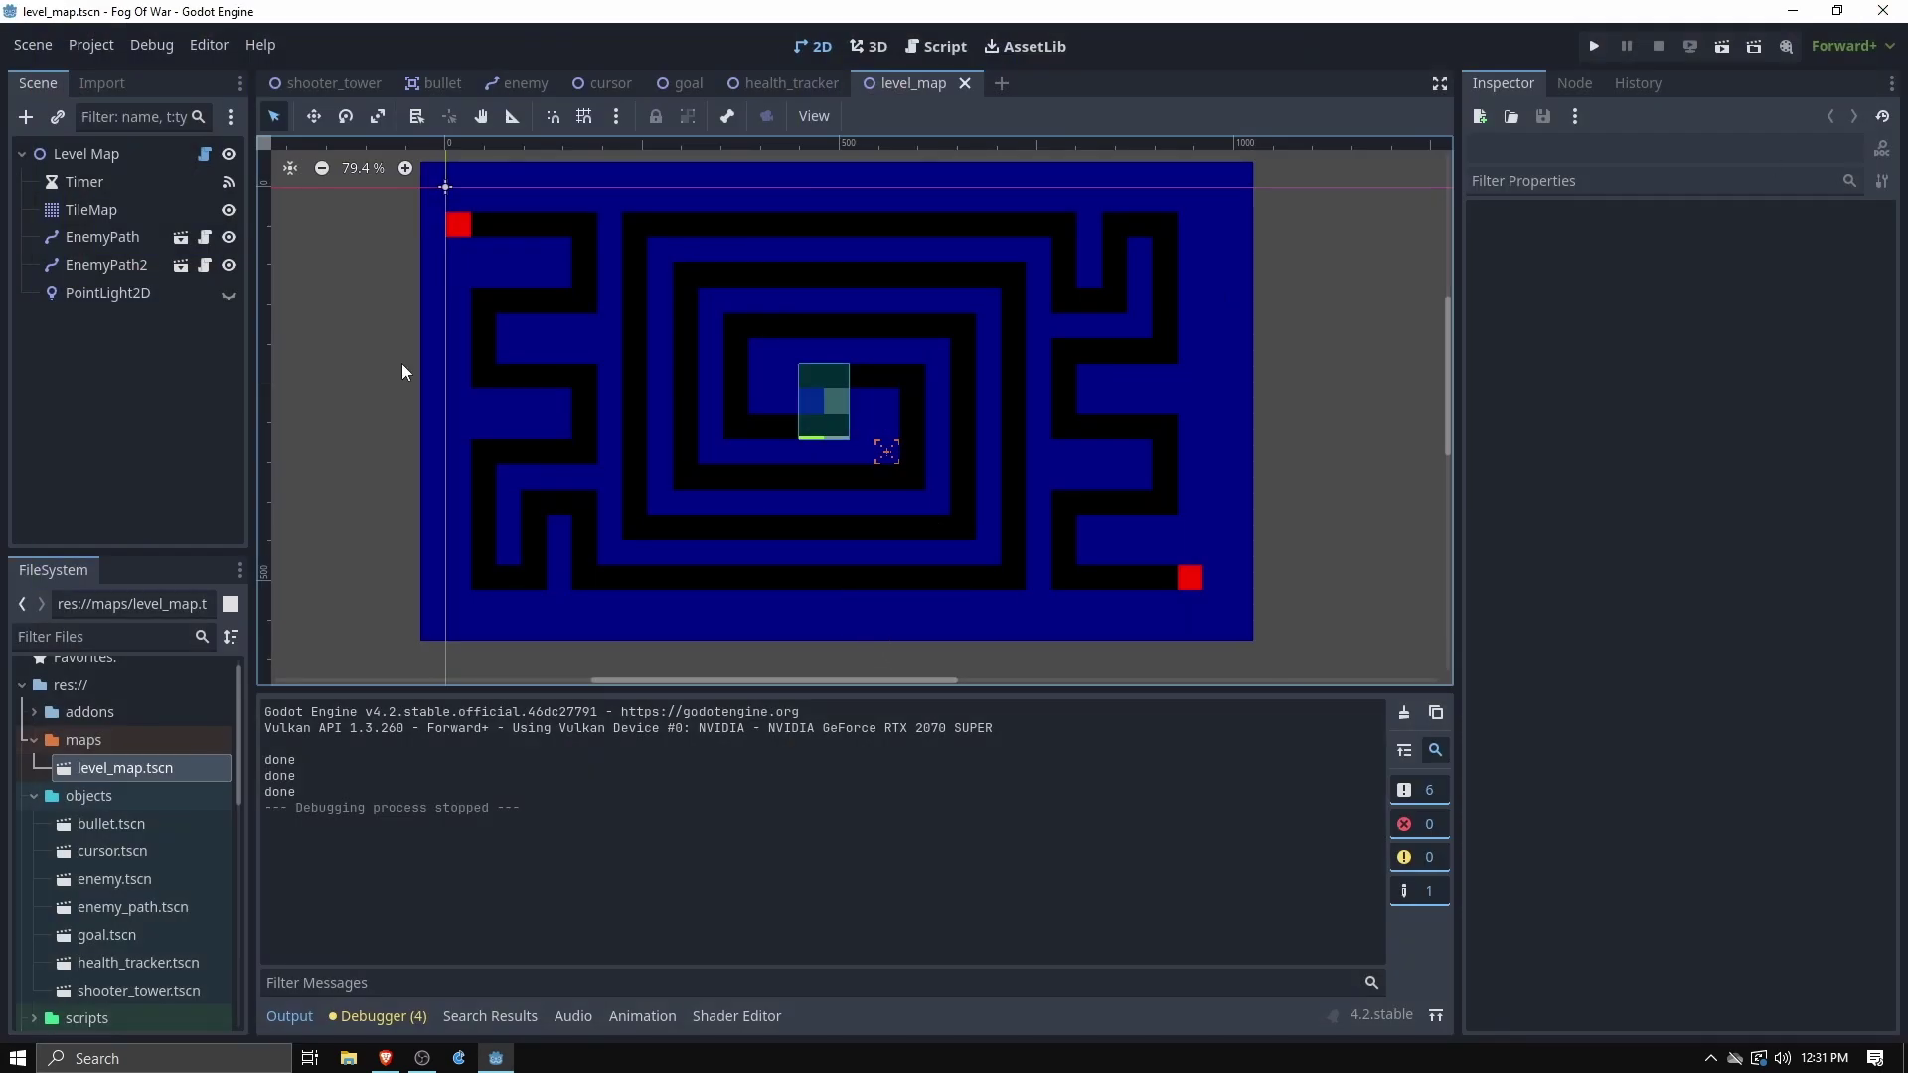
left_click(204, 153)
scroll(944, 352, "up", 20)
scroll(944, 352, "up", 1)
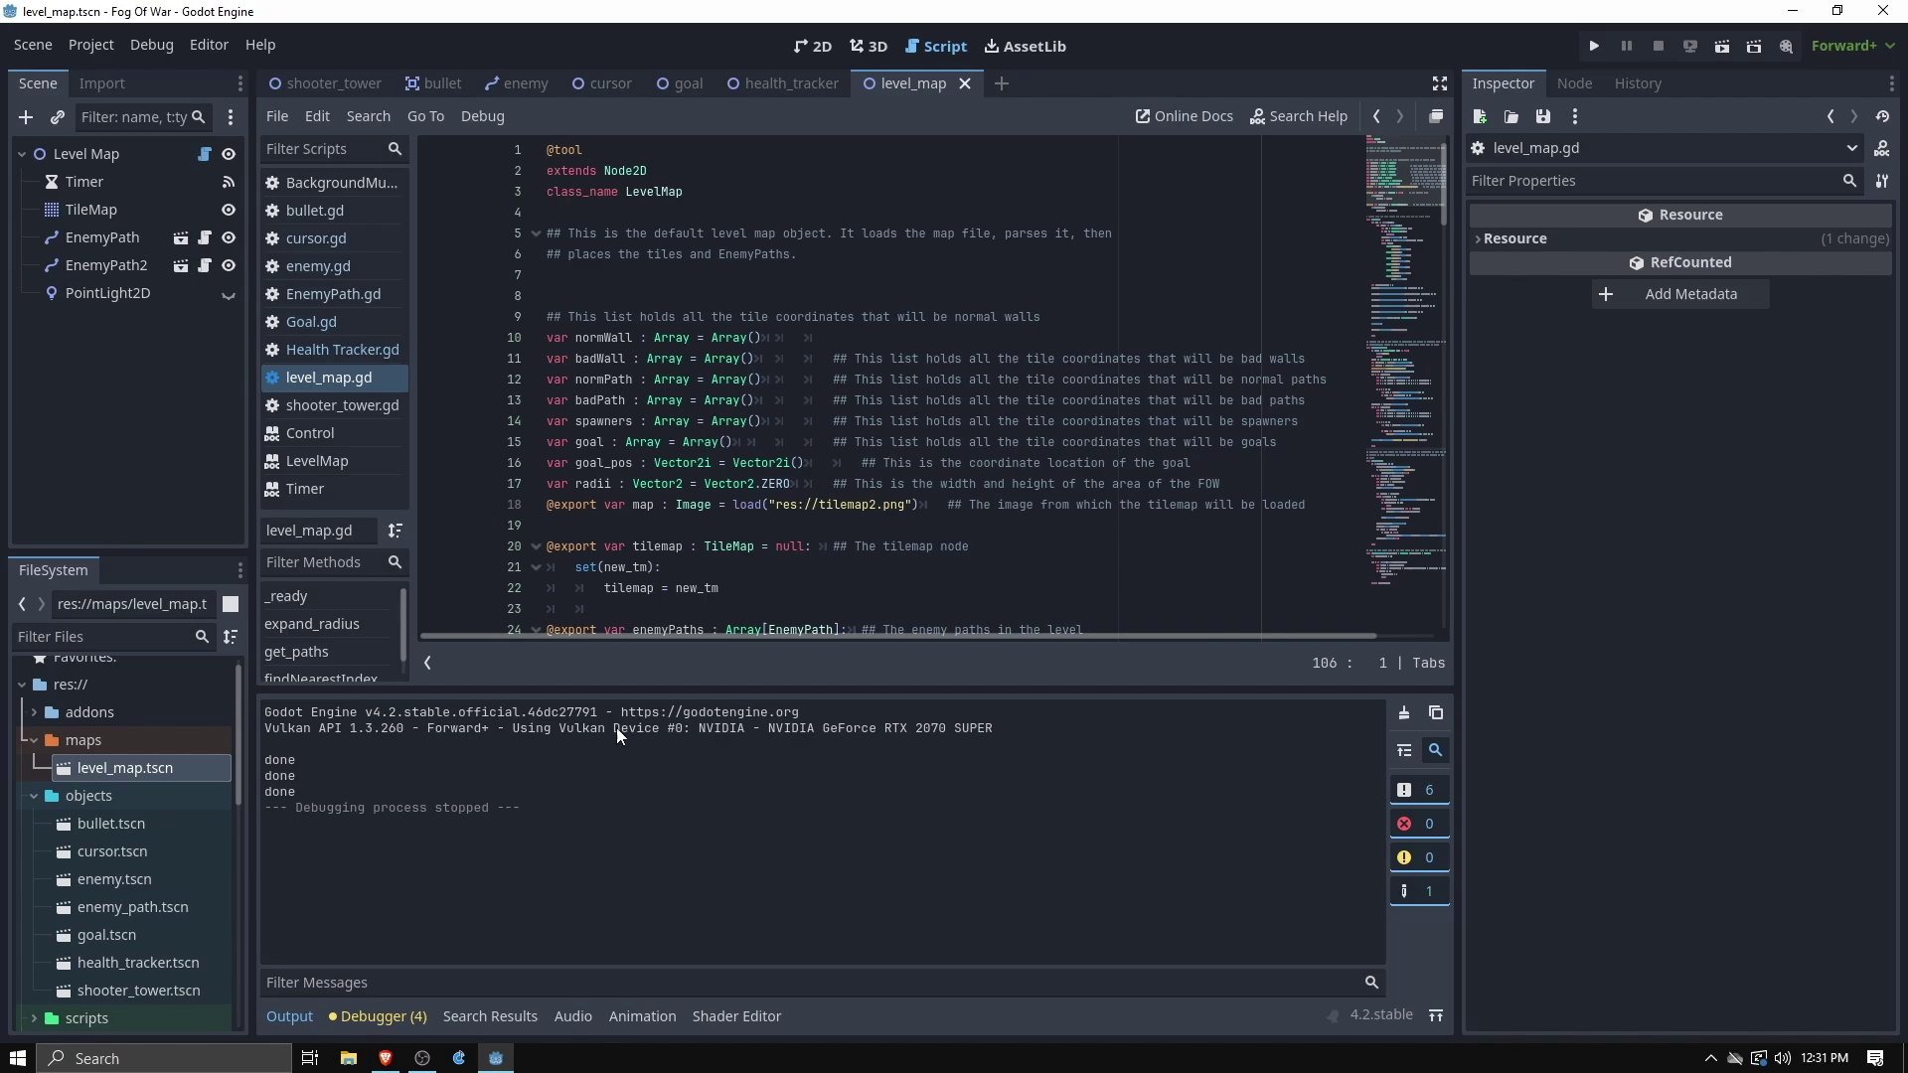
Preview the tilemap2.png image and compare it with the level map in the 2D view
scroll(146, 927, "down", 5)
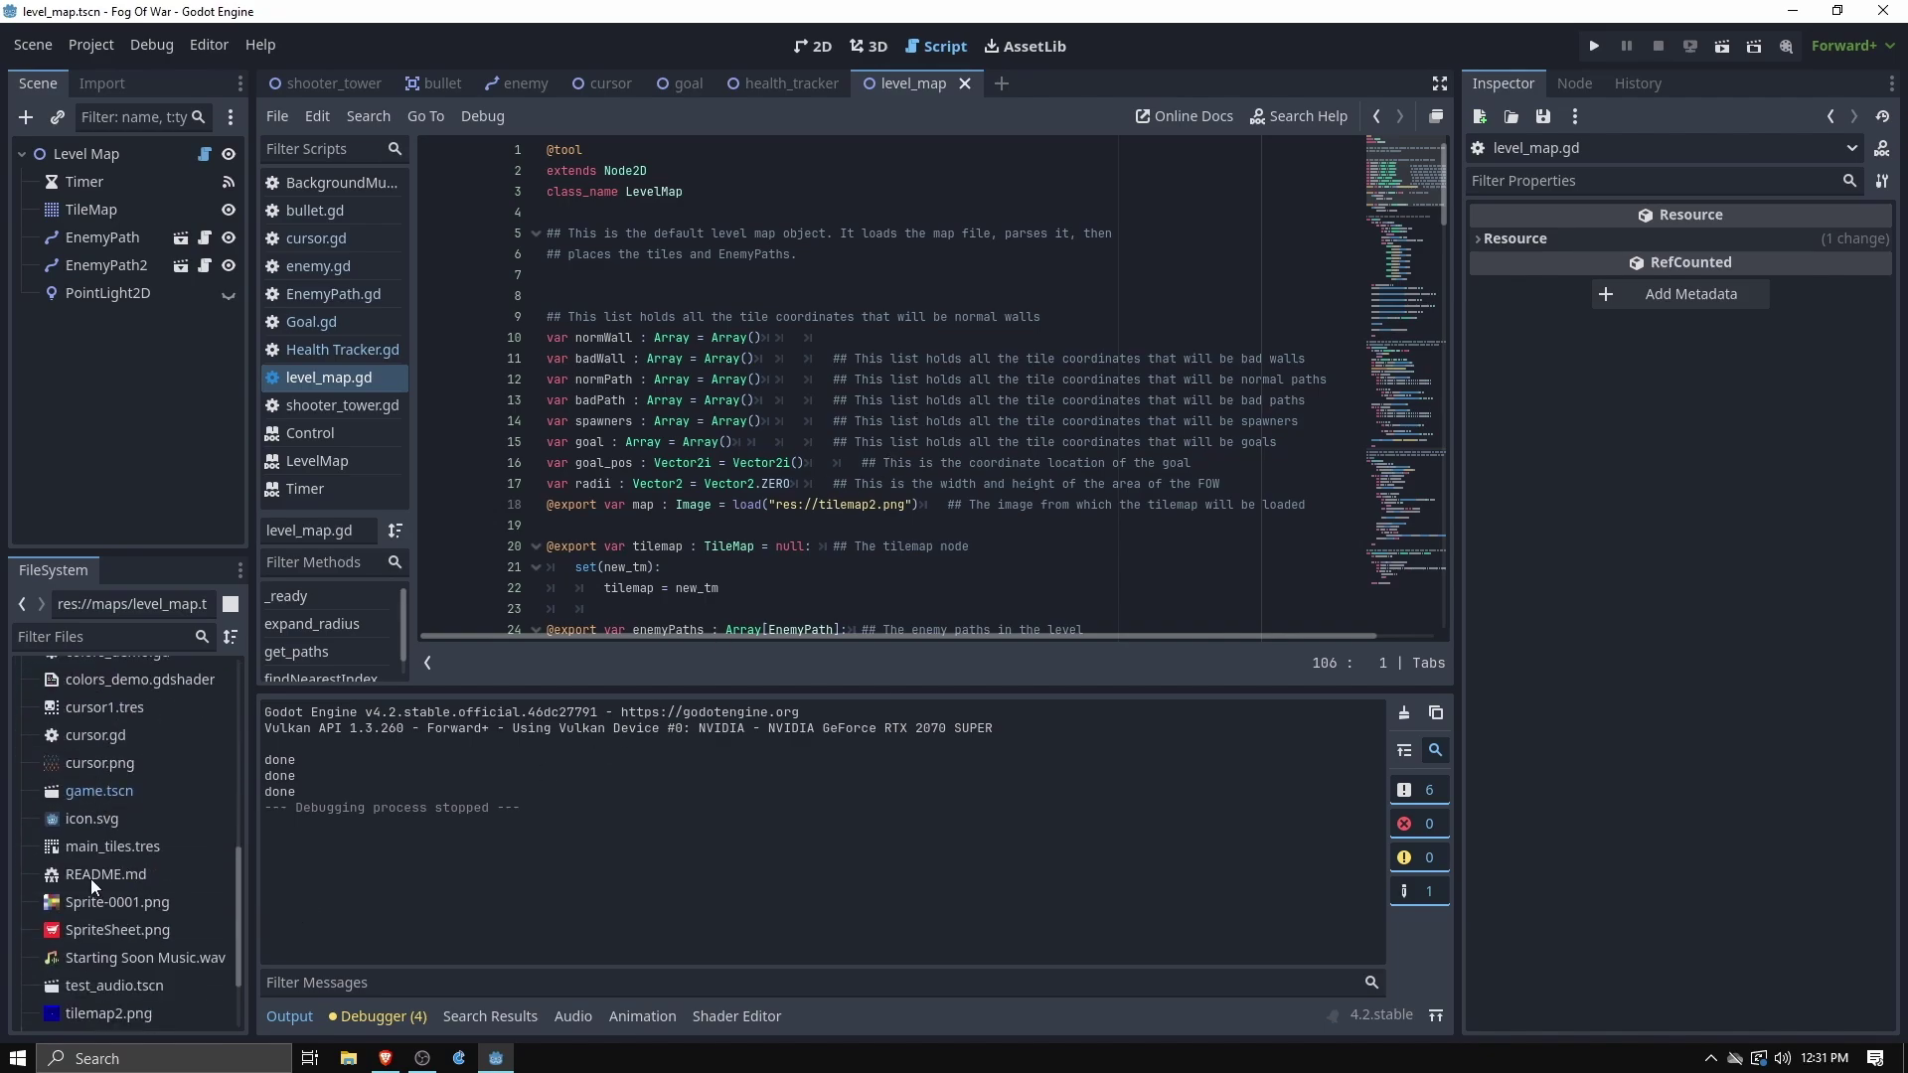
scroll(90, 881, "down", 2)
left_click(93, 895)
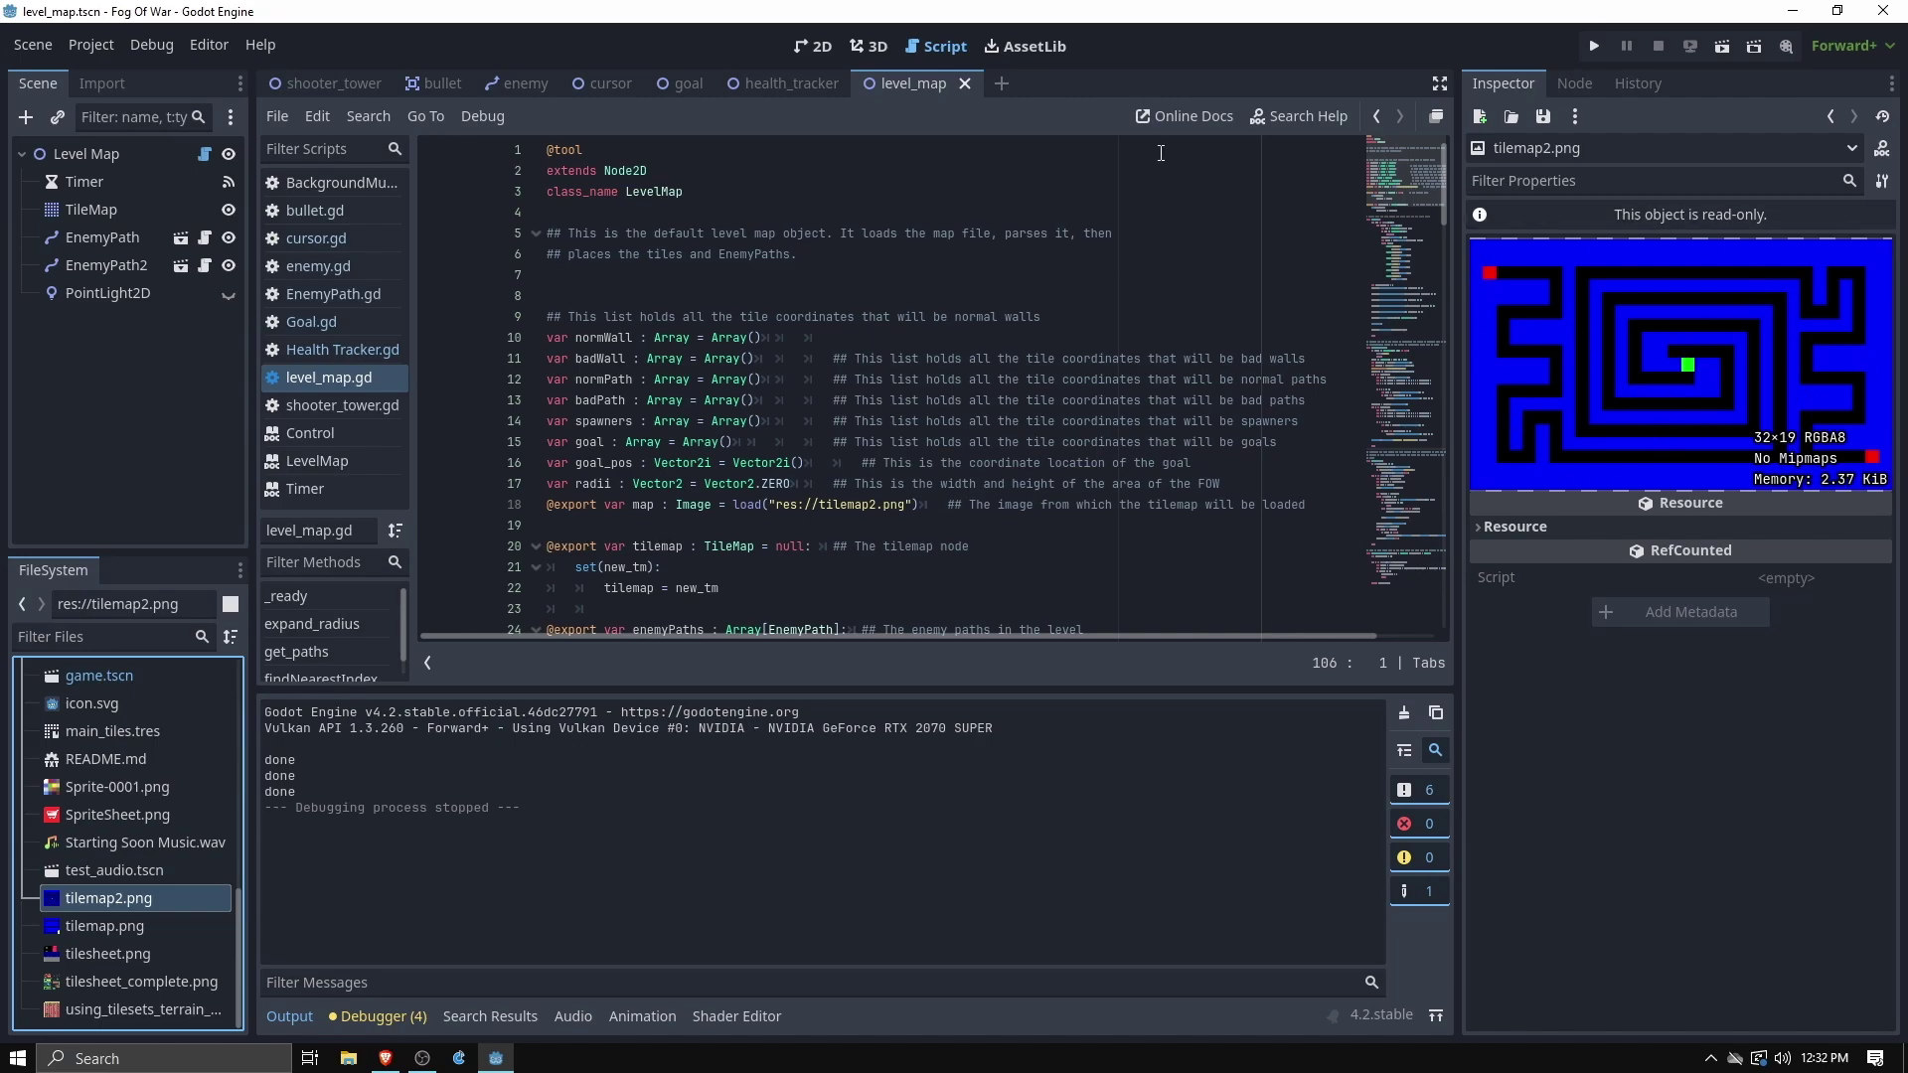
key("ctrl+F1")
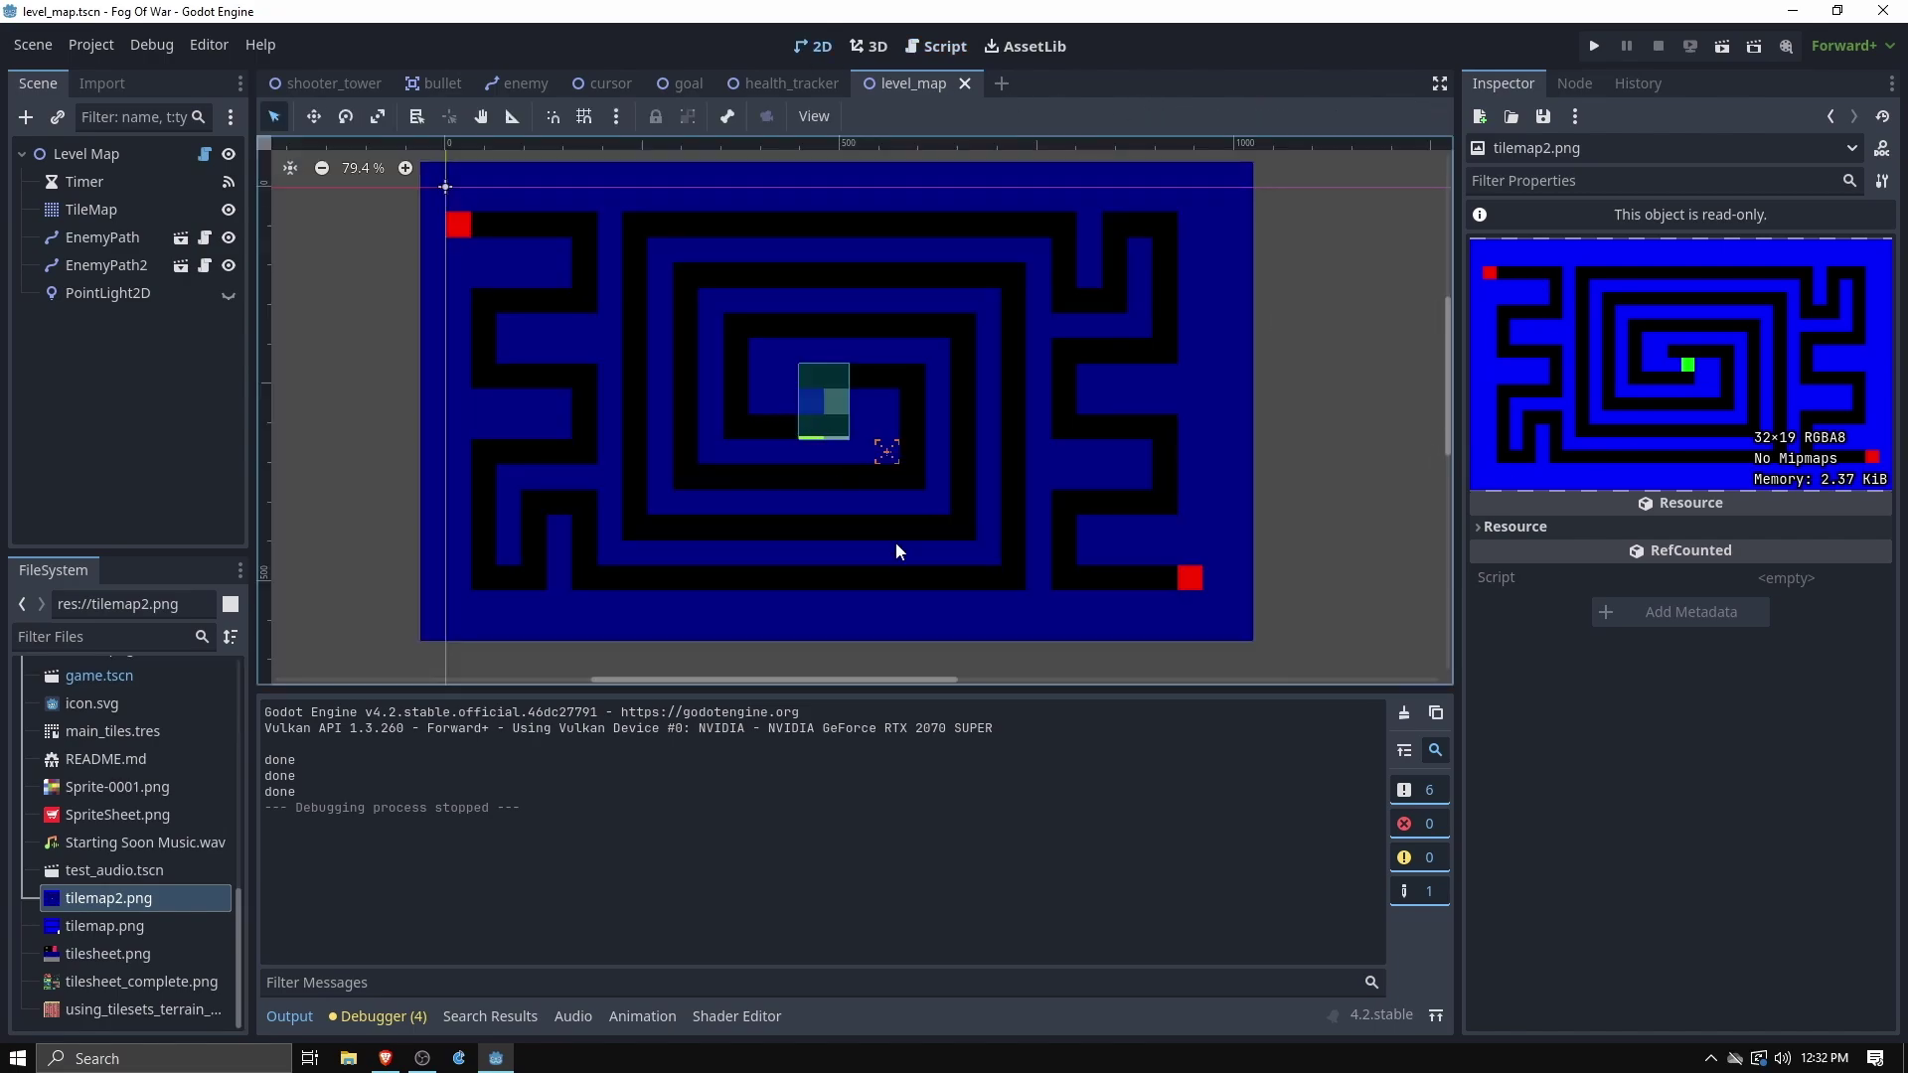
Return to level_map.gd and examine the variable declarations from normWall through radii and the exported map image
left_click(938, 47)
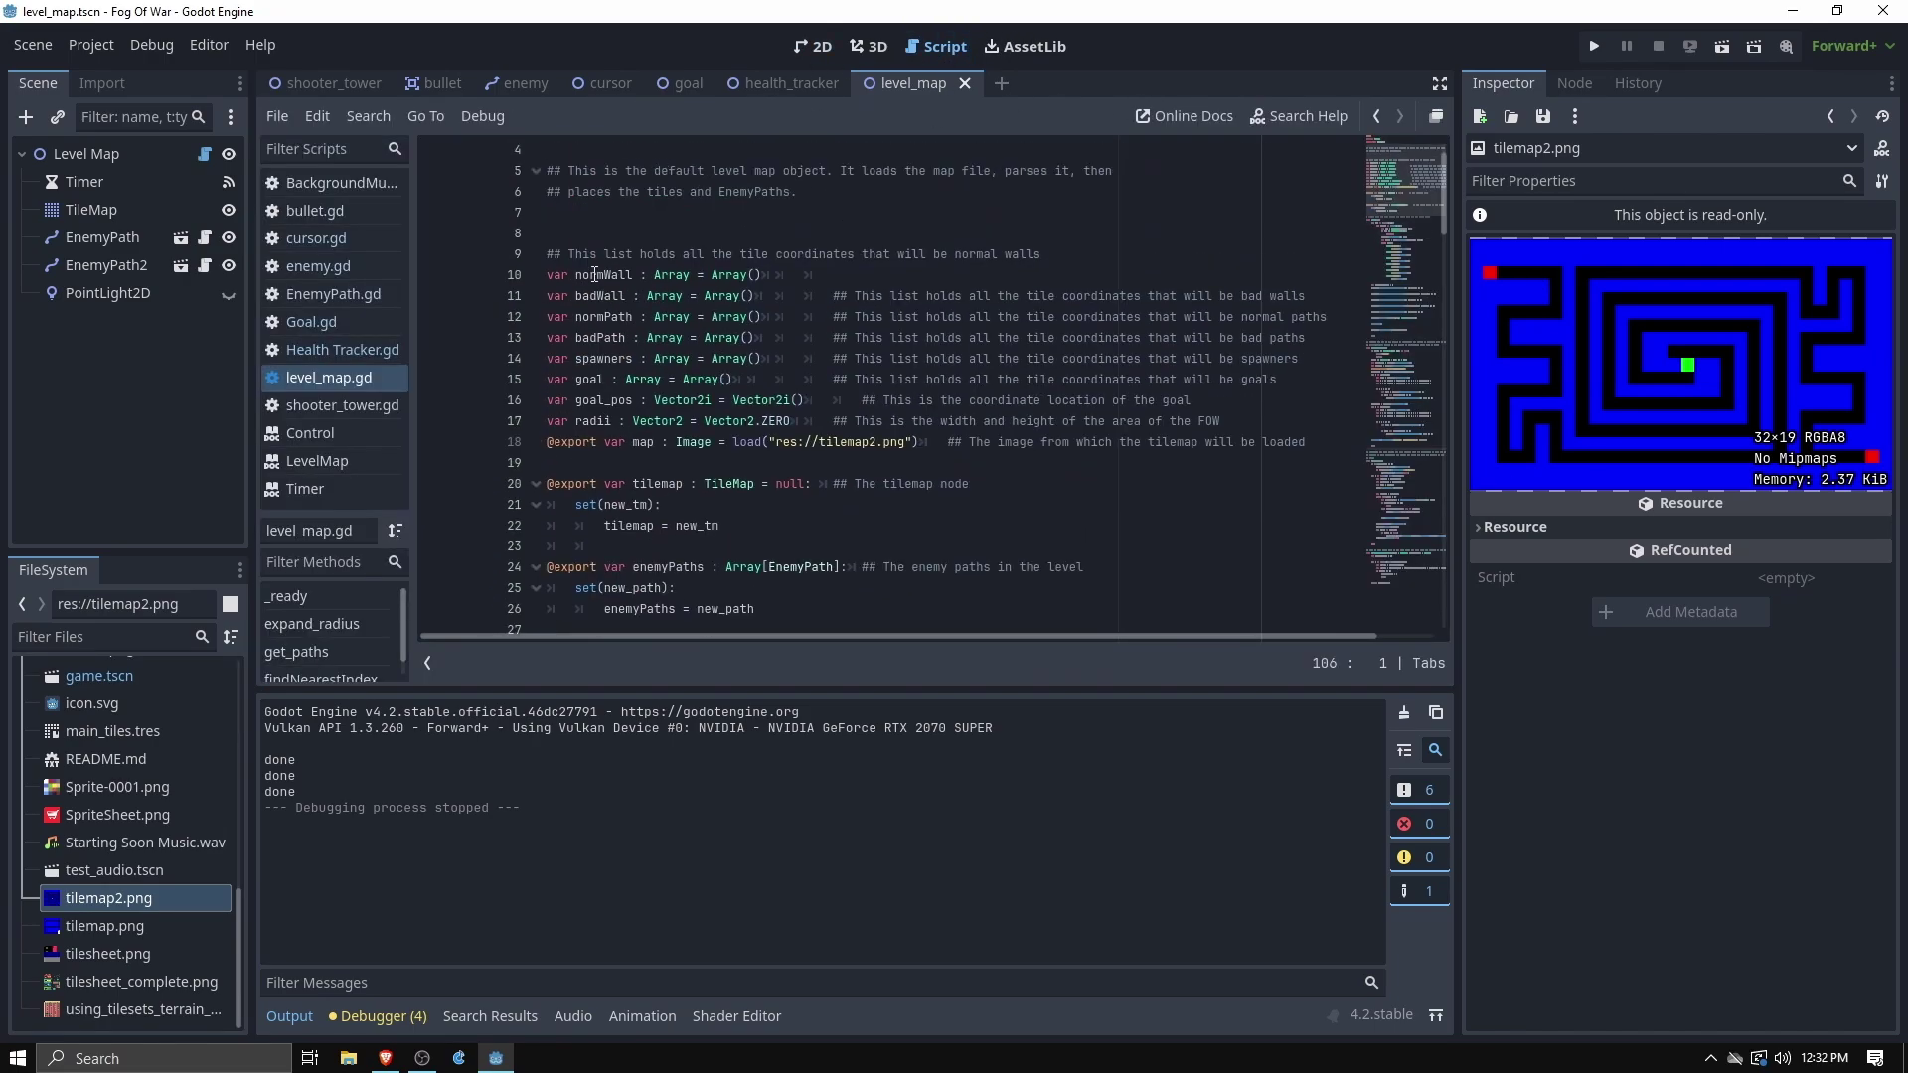
left_click_drag(594, 274, 694, 416)
left_click(694, 415)
double_click(593, 421)
scroll(745, 247, "down", 3)
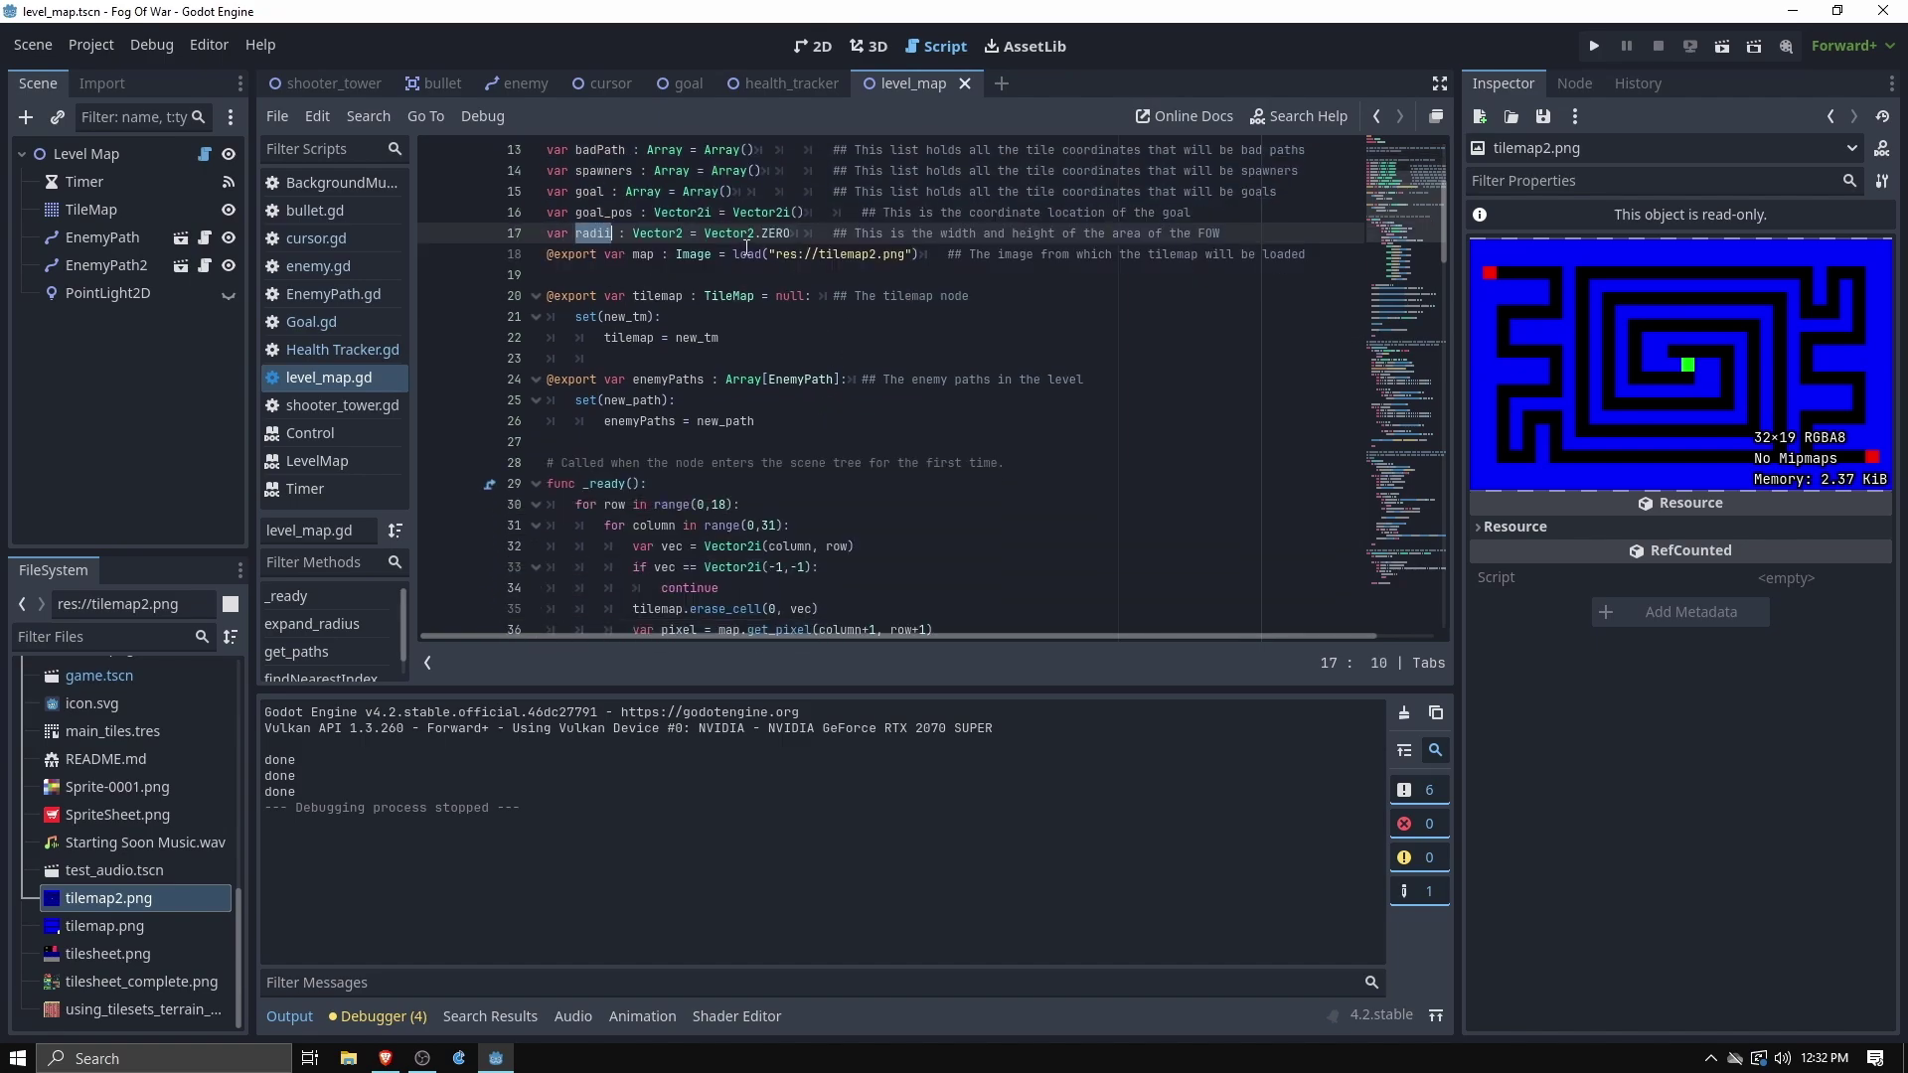
left_click_drag(570, 258, 890, 255)
Examine how _ready() sorts the map image's pixels by colour and places the matching terrain and goal tiles
scroll(735, 305, "down", 2)
scroll(734, 305, "down", 2)
left_click(674, 316)
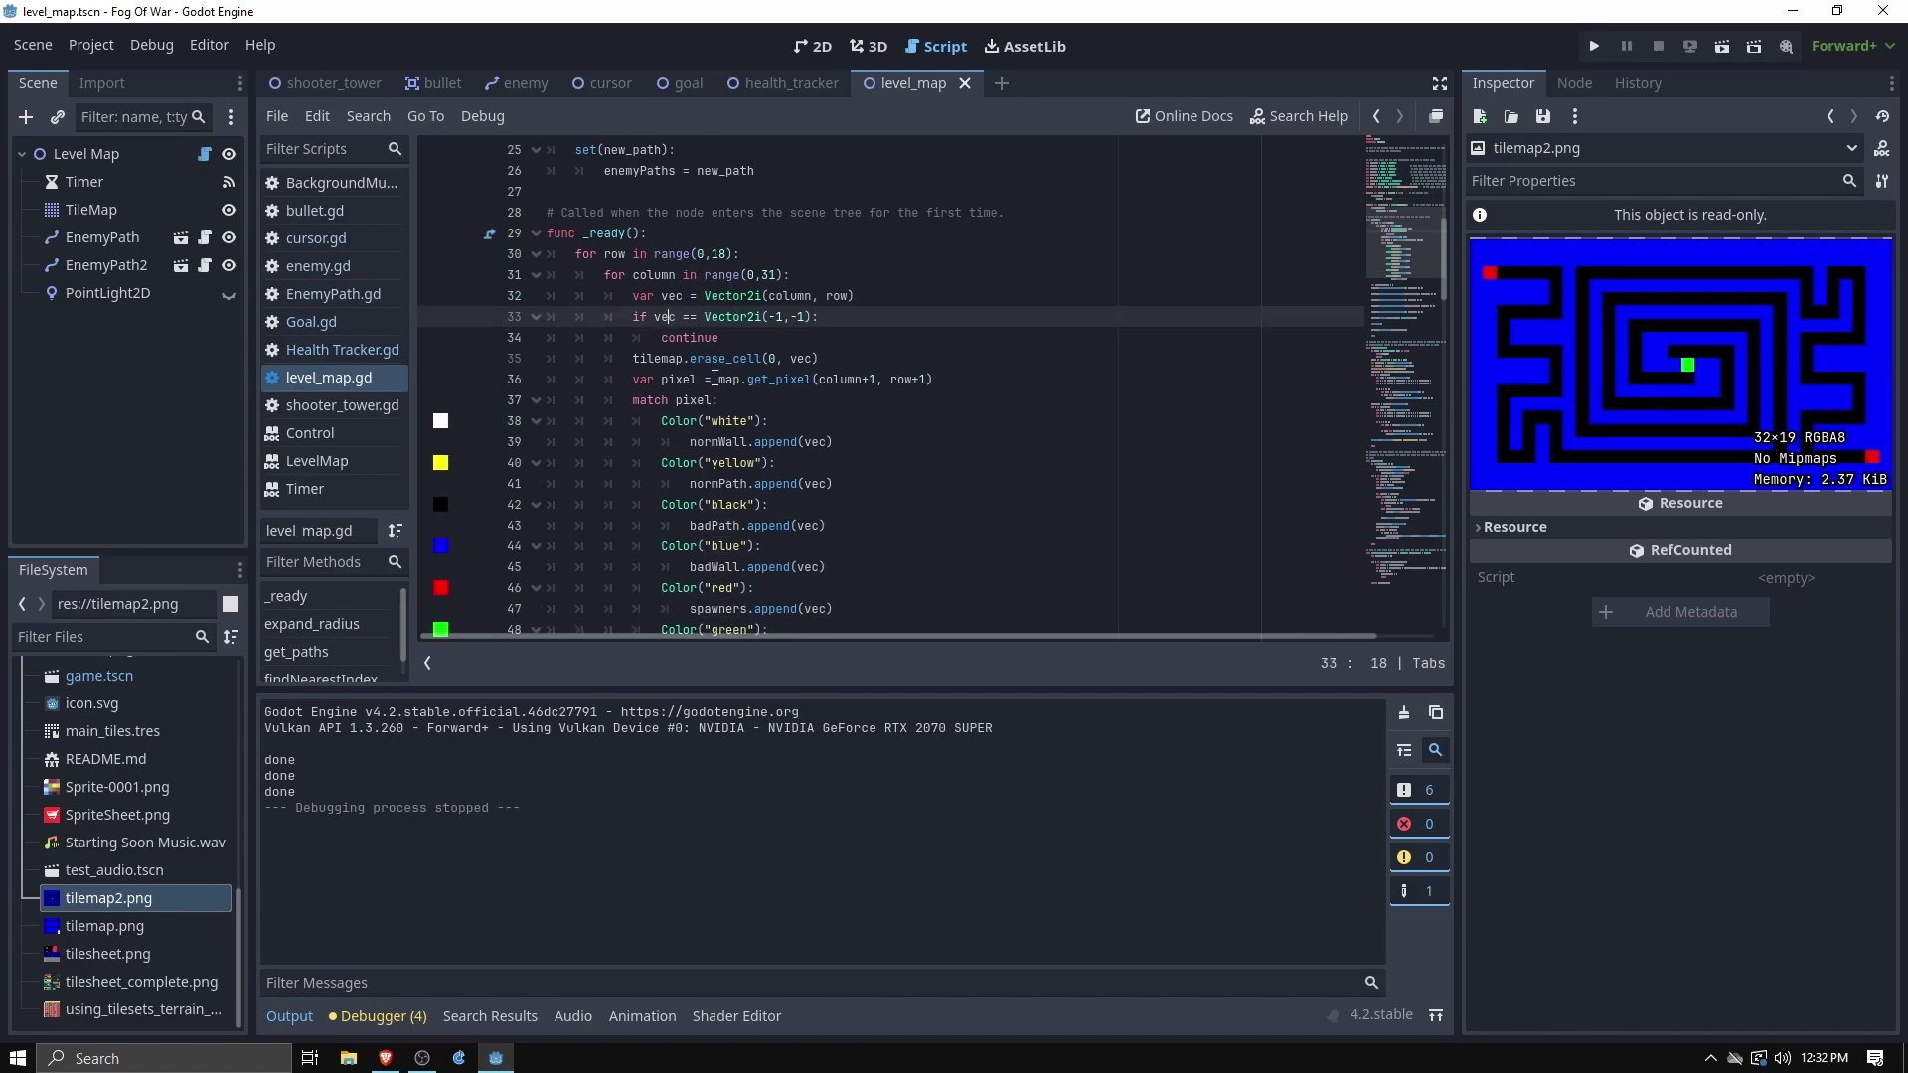
scroll(714, 379, "down", 1)
scroll(703, 328, "down", 2)
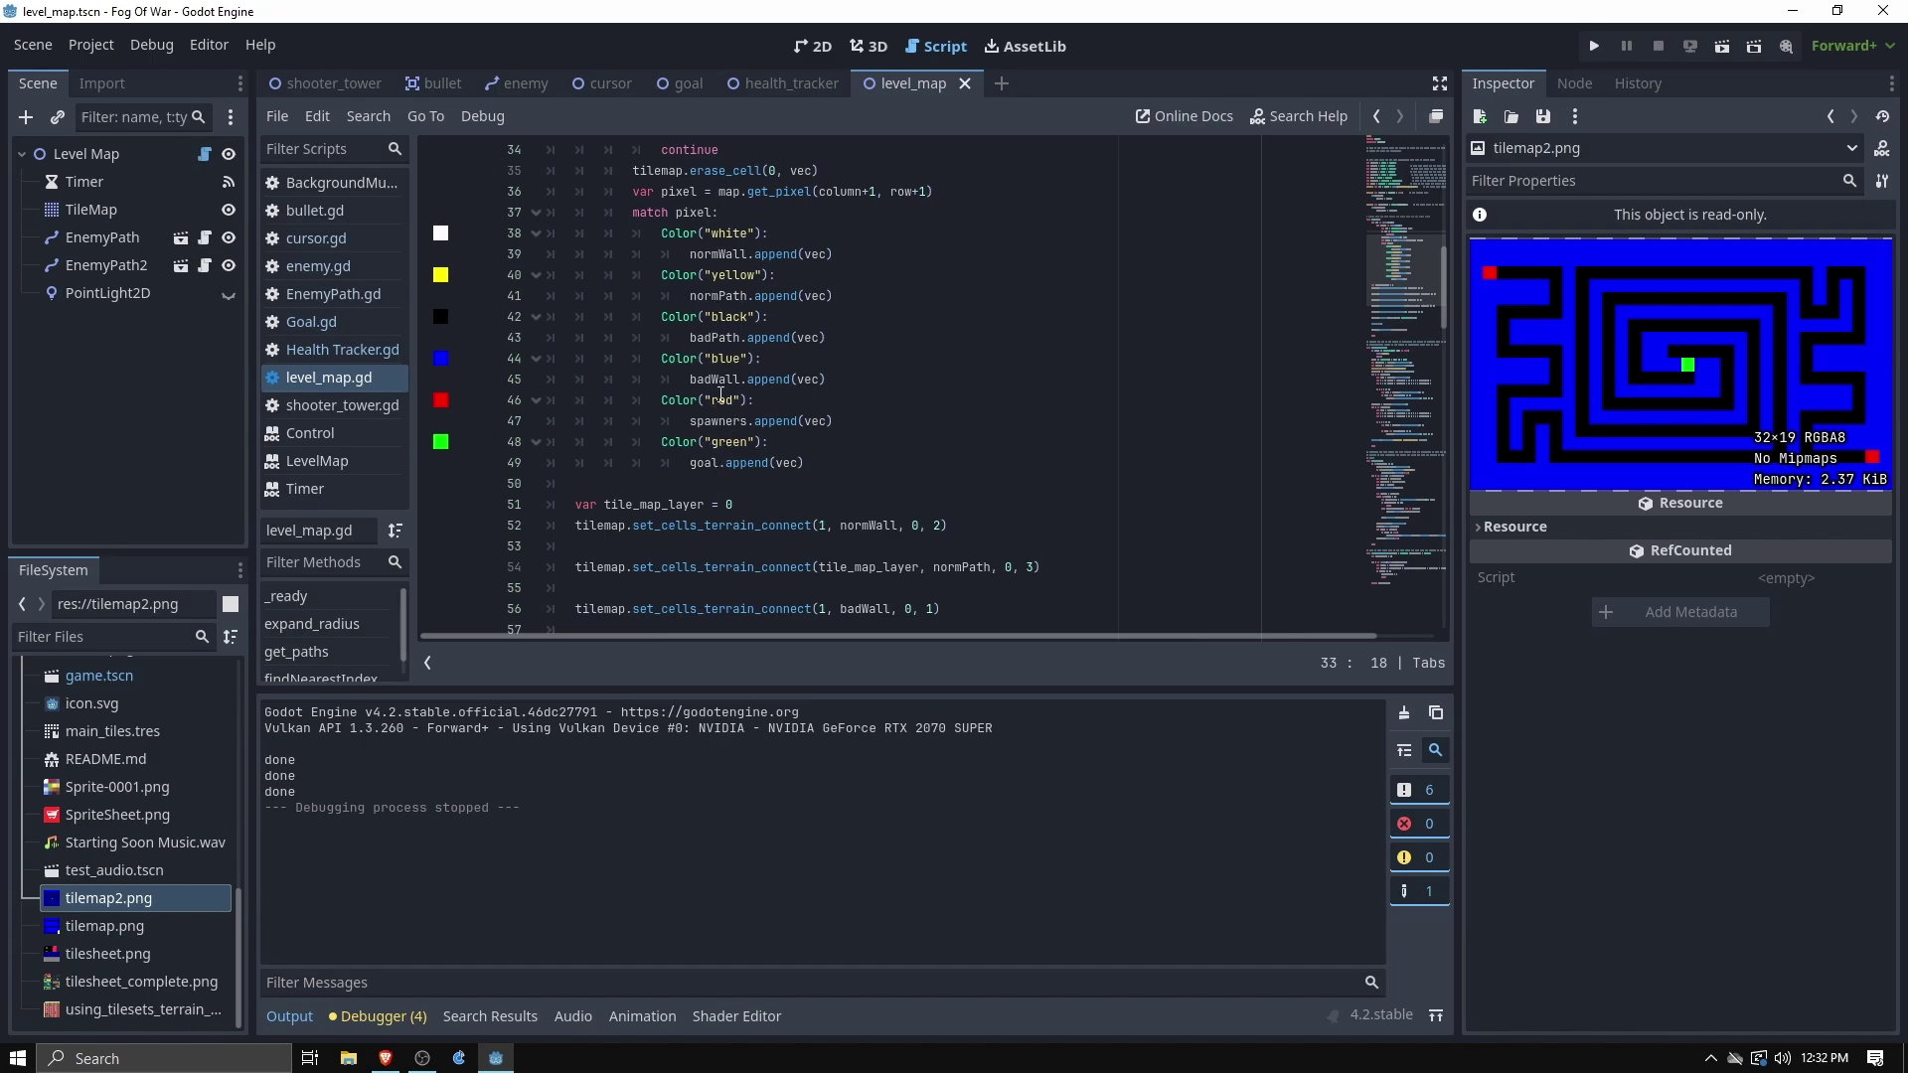
scroll(721, 396, "down", 4)
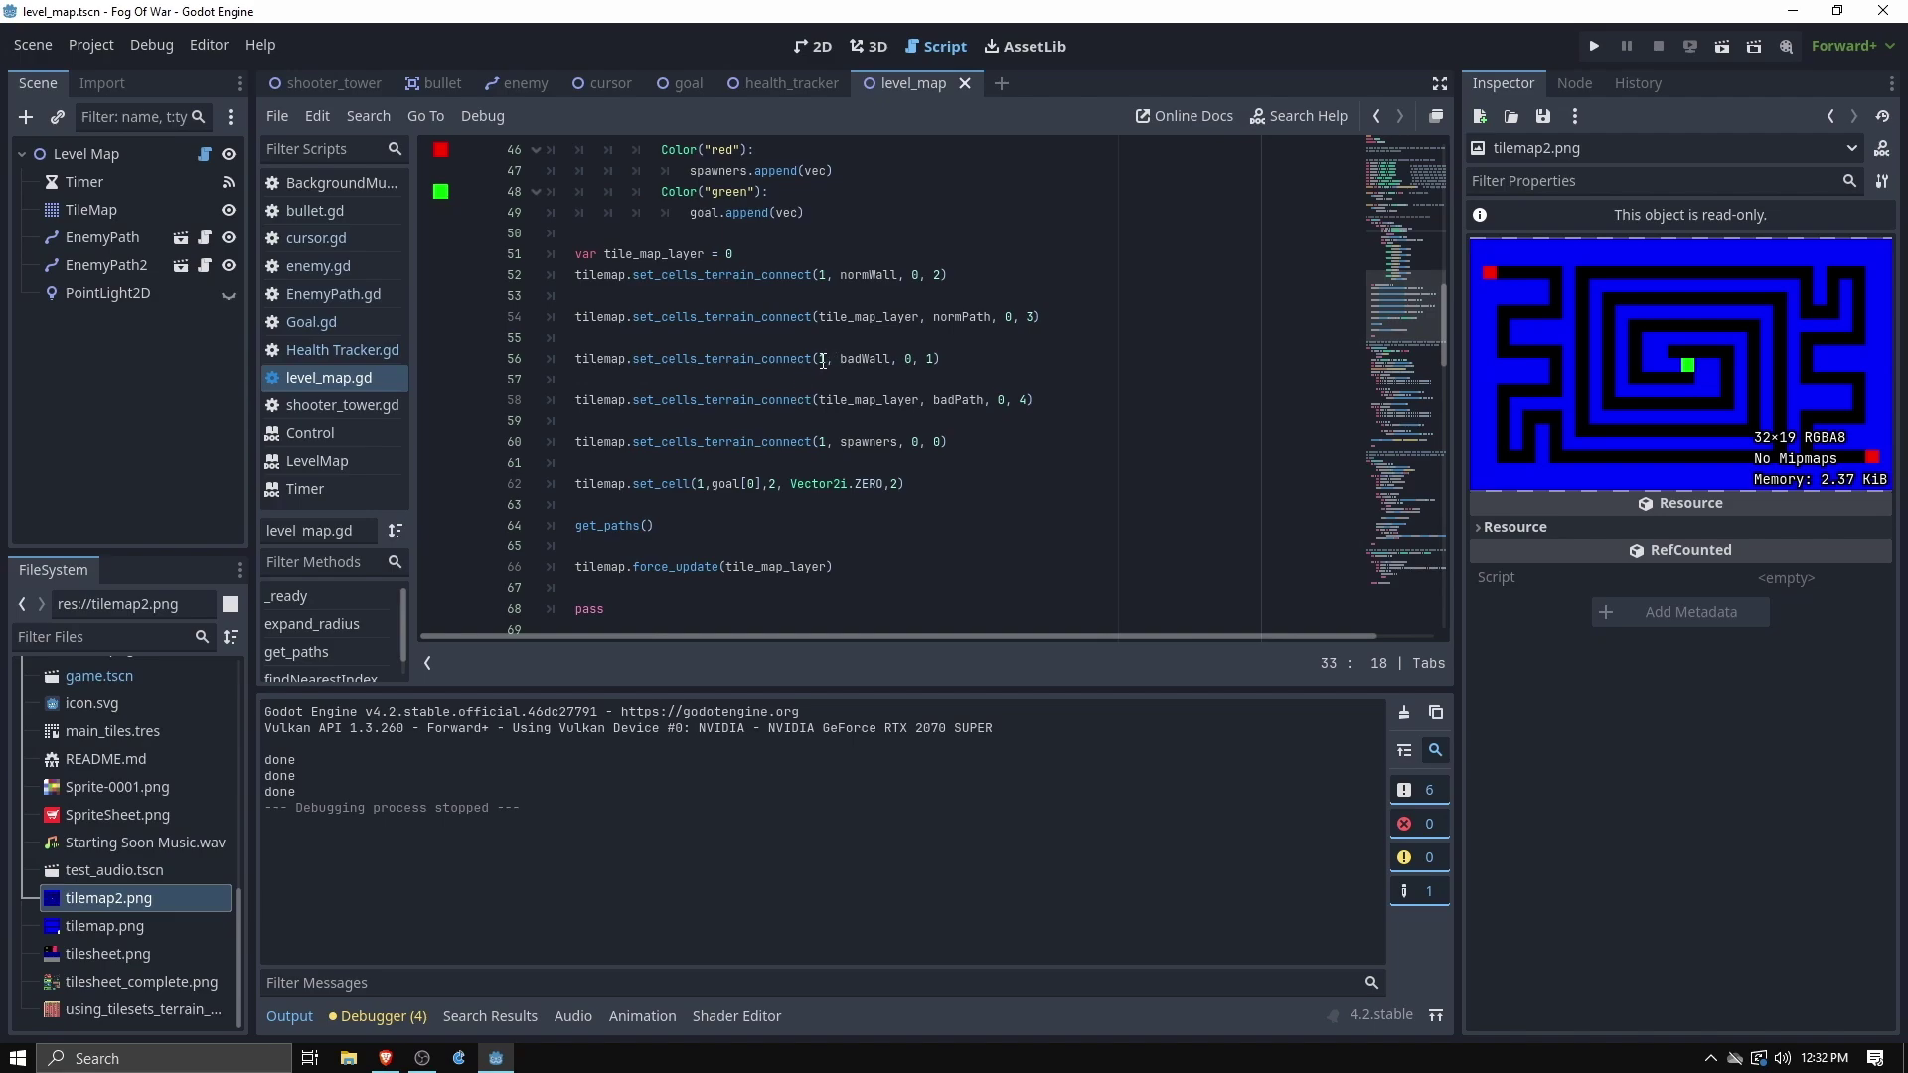
left_click(822, 360)
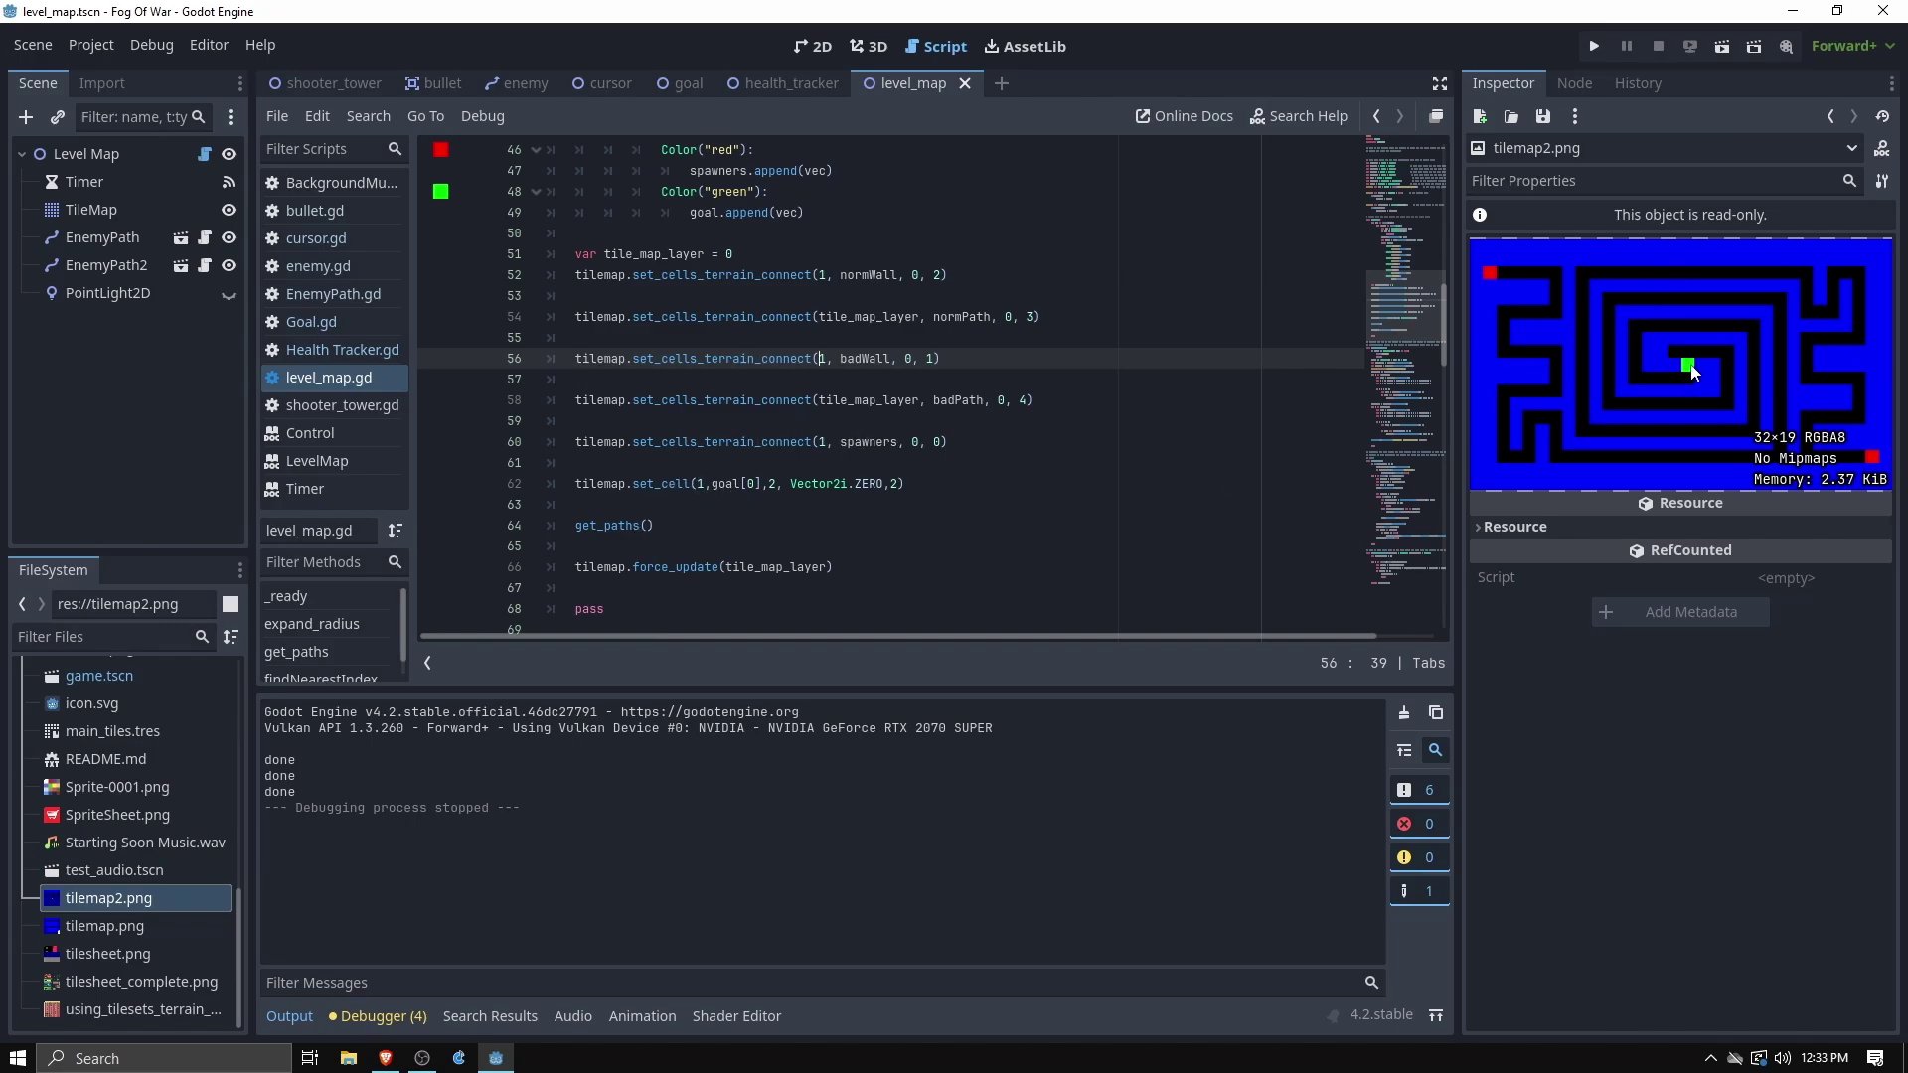
scroll(629, 381, "down", 2)
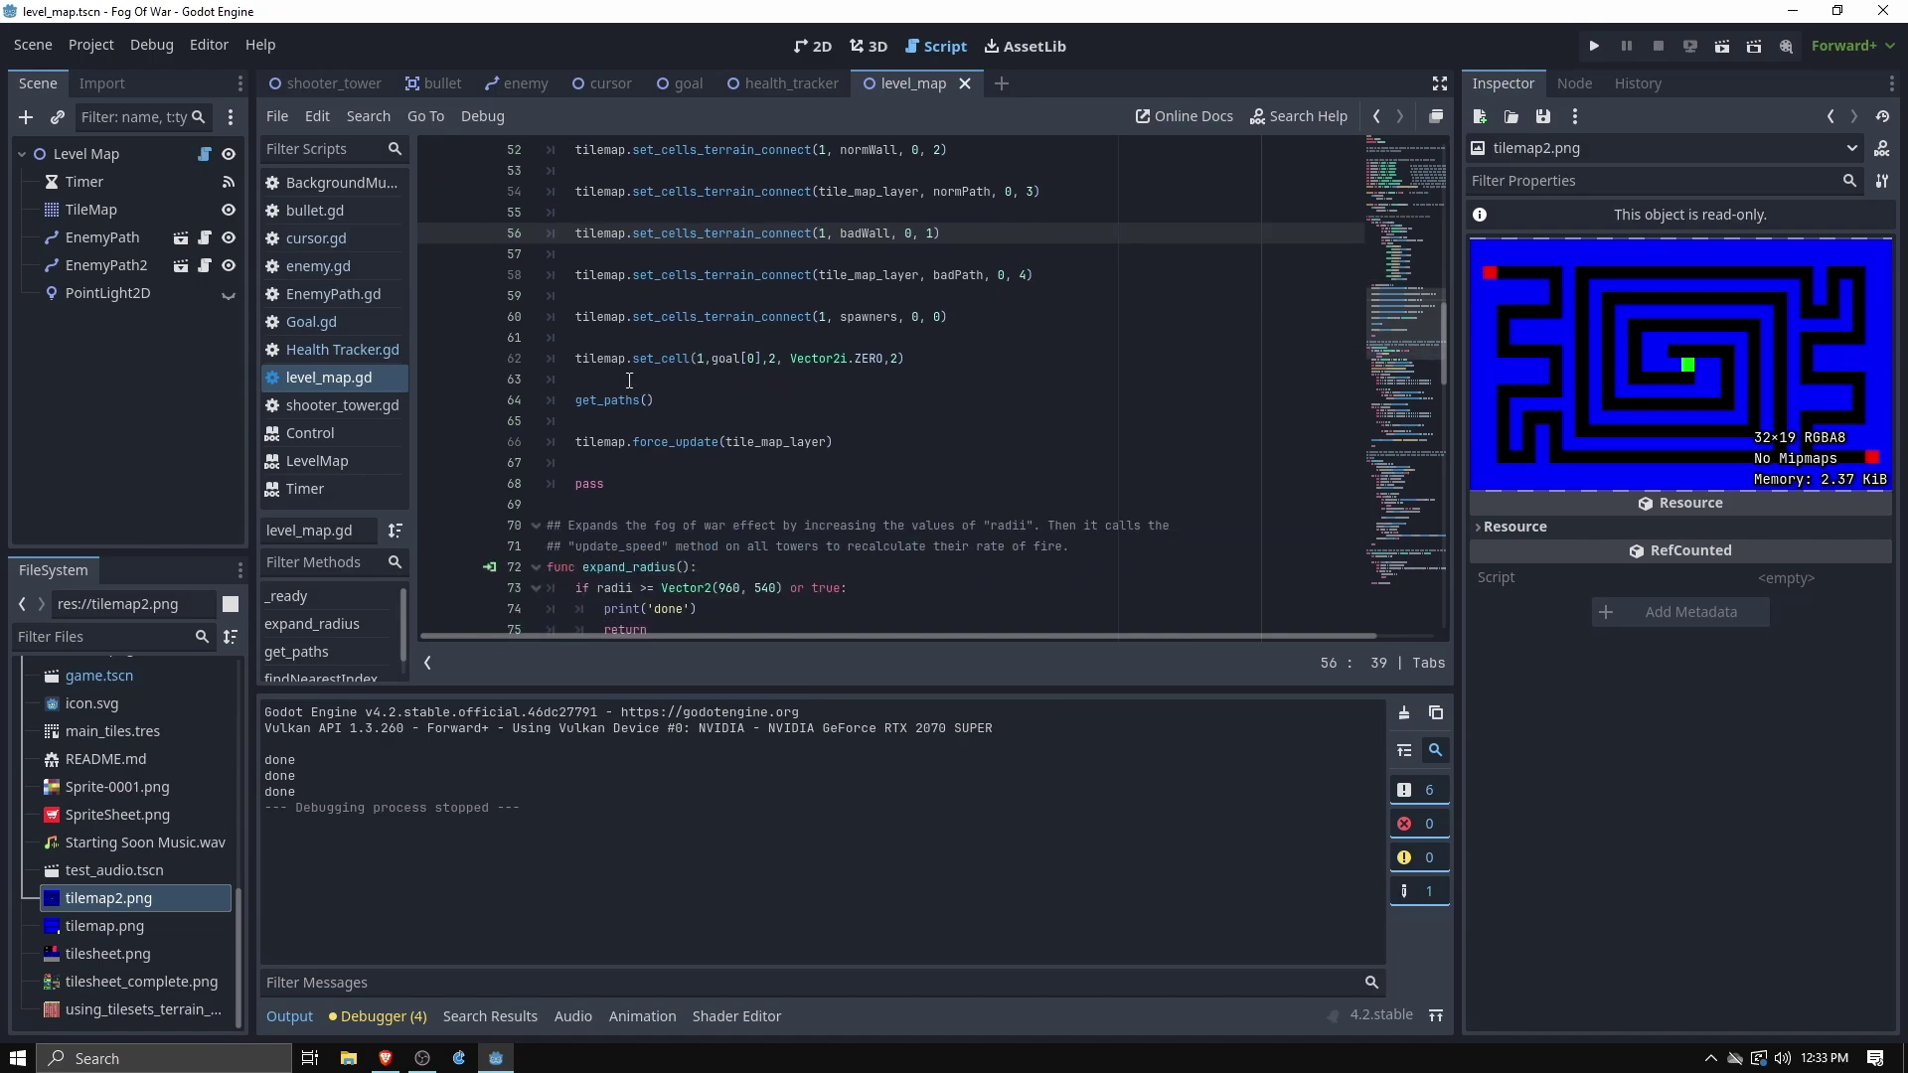
Go from the get_paths() call to its definition and read how the enemy path curves are generated
left_click(610, 398)
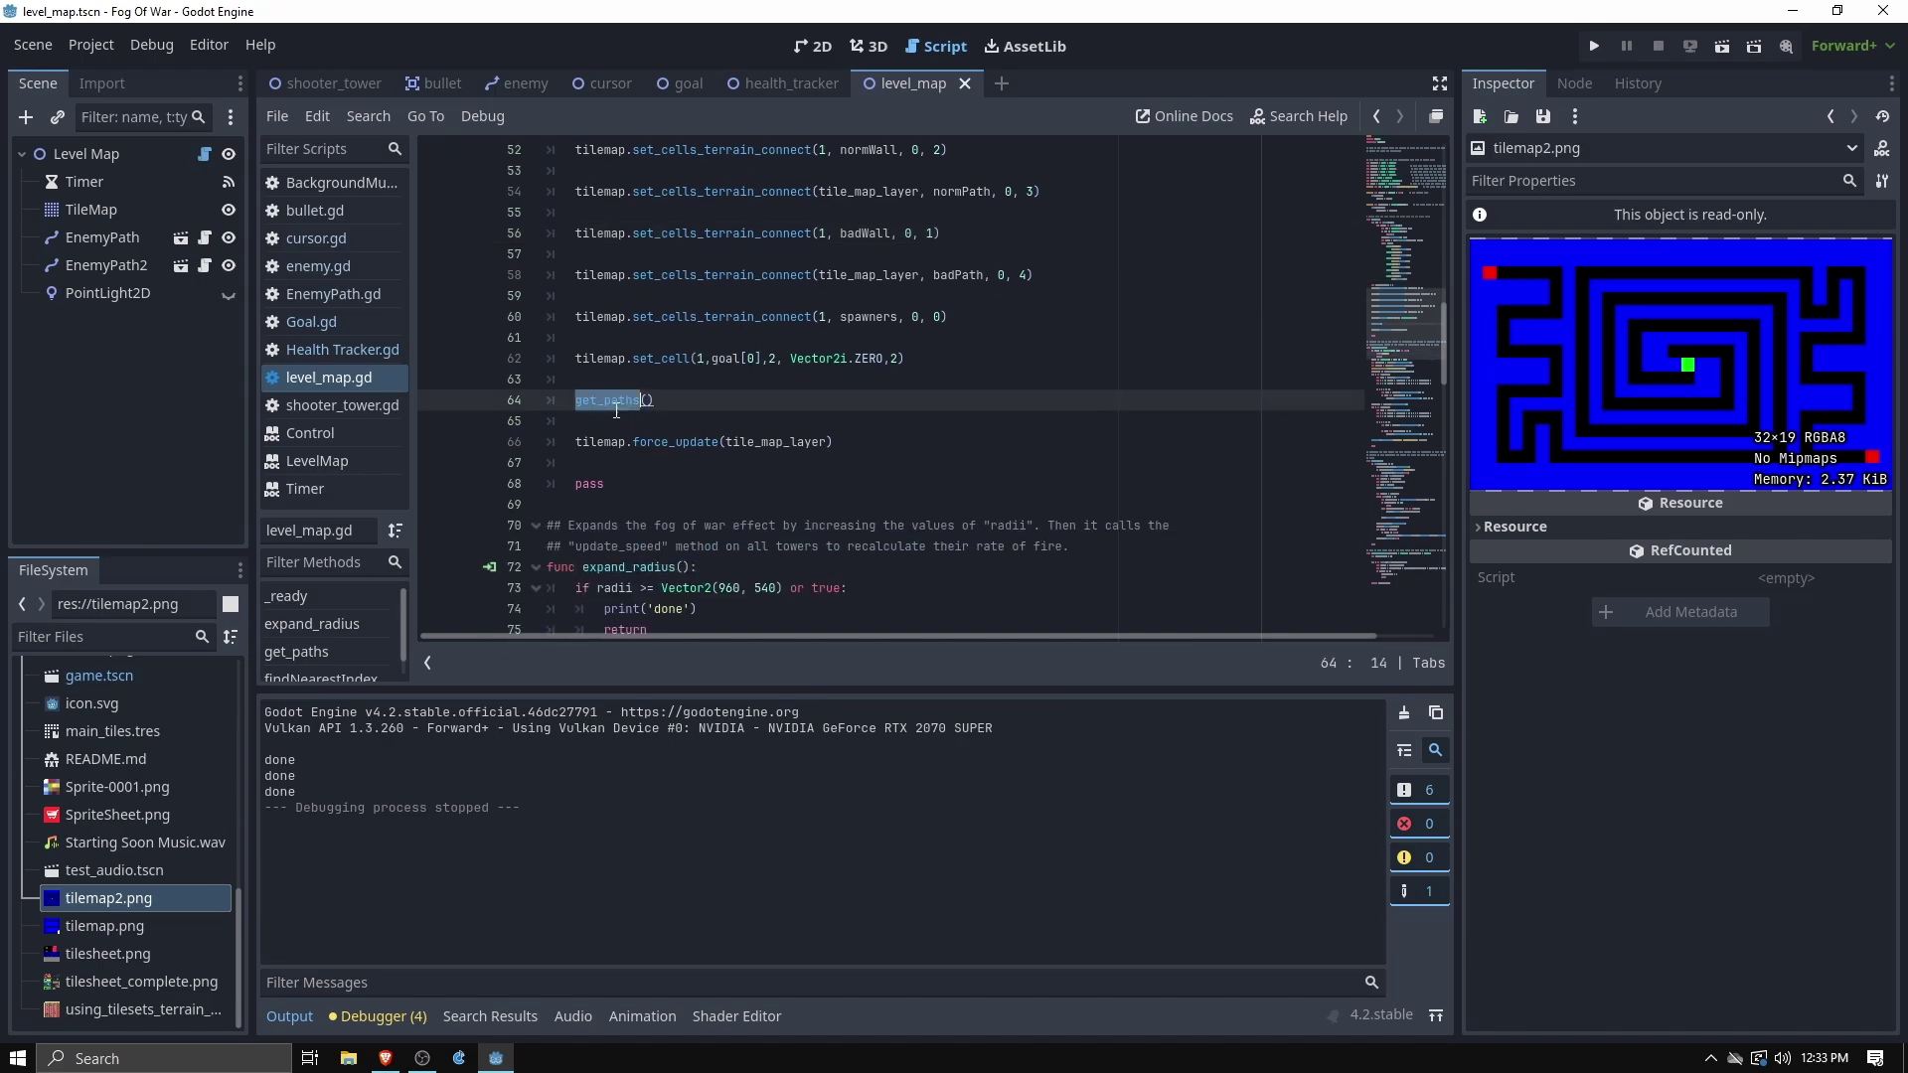
left_click(636, 400, "ctrl")
scroll(731, 444, "down", 2)
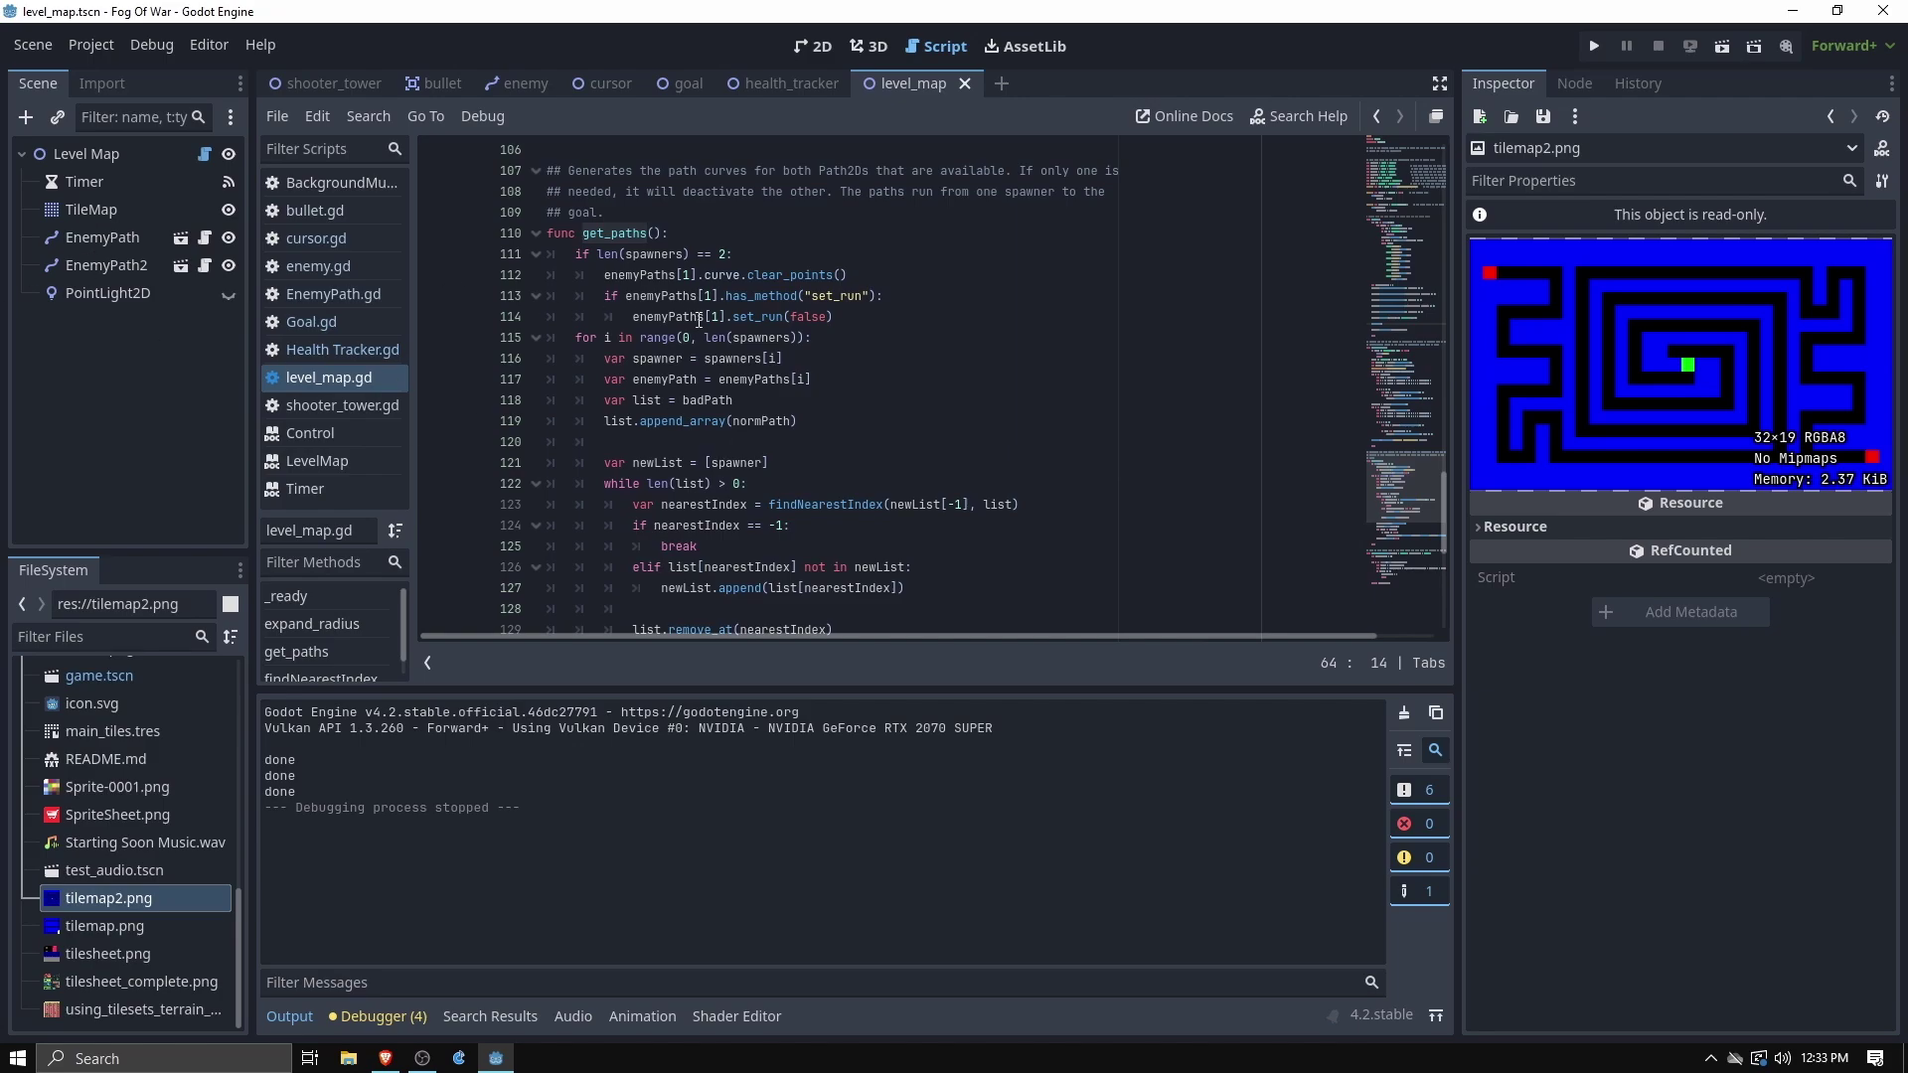
scroll(825, 285, "down", 2)
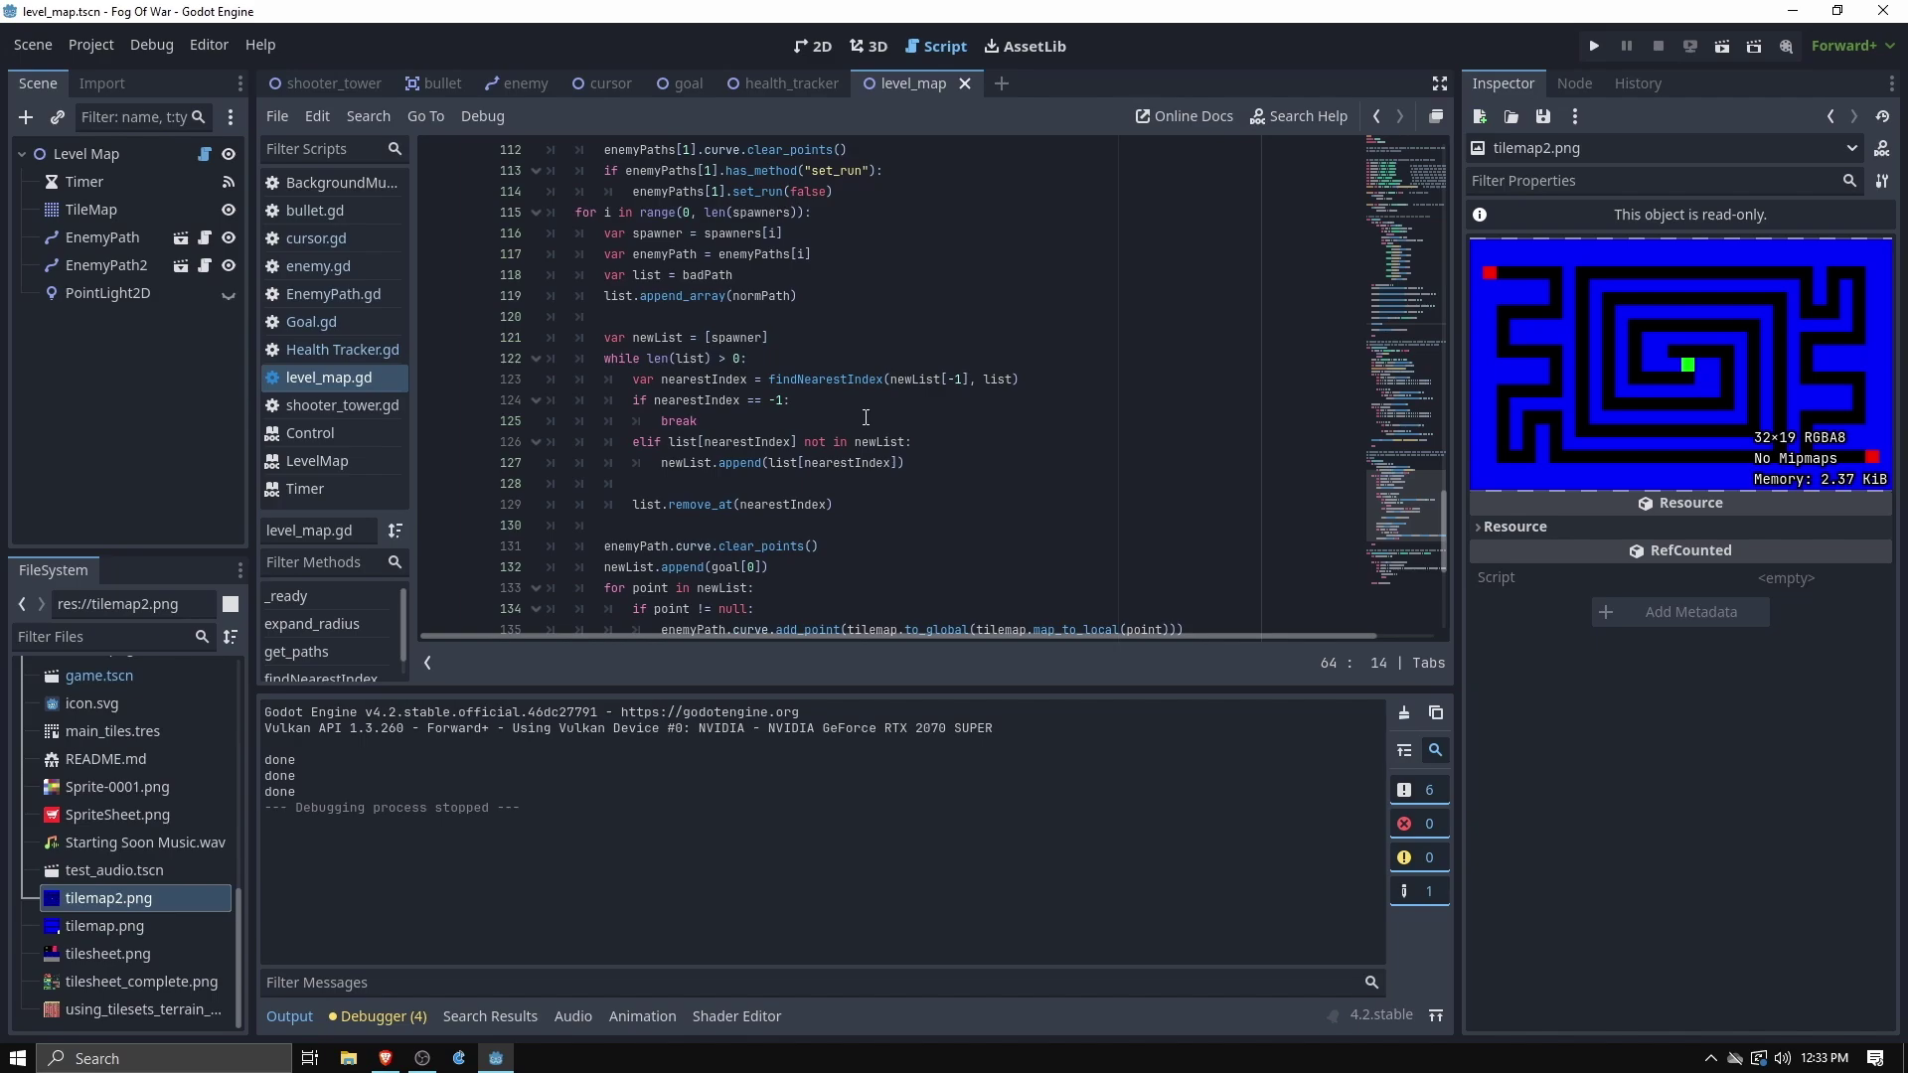
scroll(866, 417, "down", 3)
Locate the expand_radius() function in level_map.gd and close the running game window
scroll(795, 408, "up", 12)
scroll(735, 403, "up", 7)
left_click(618, 381)
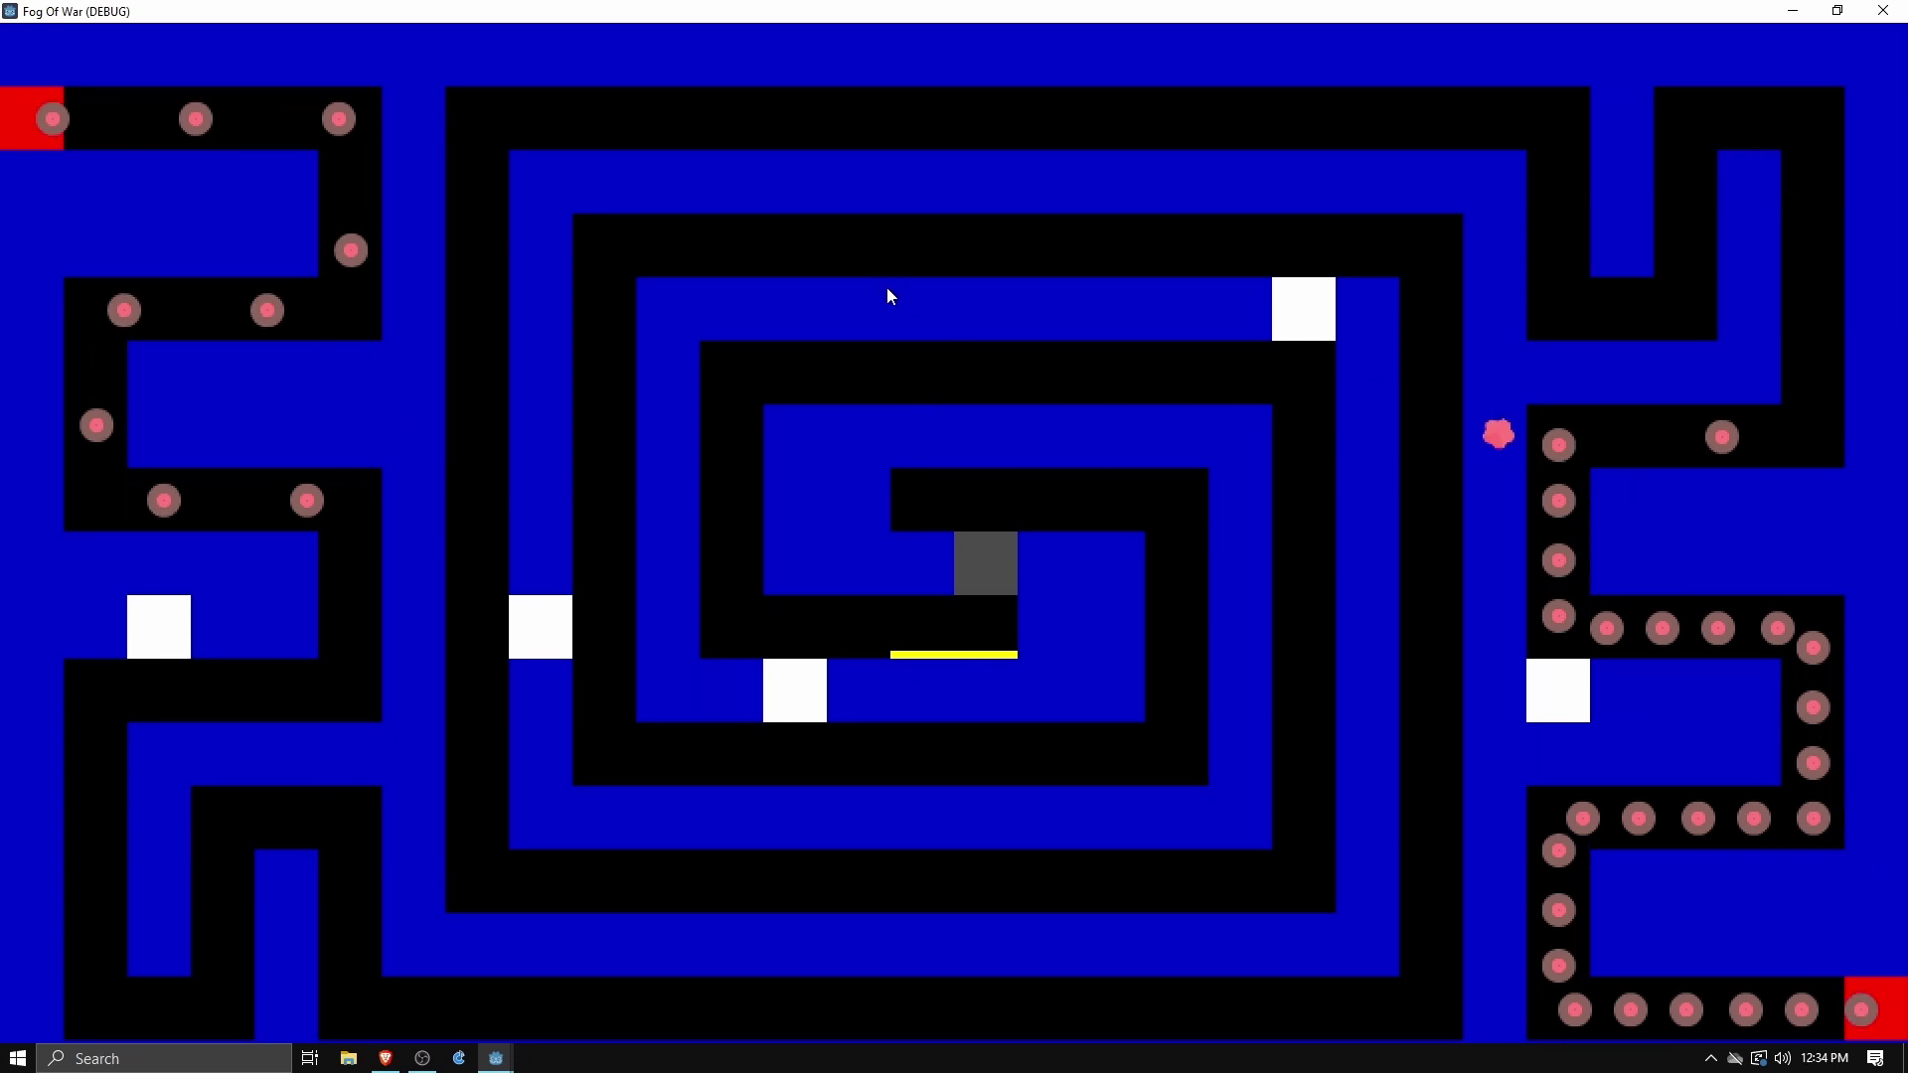
left_click(1883, 11)
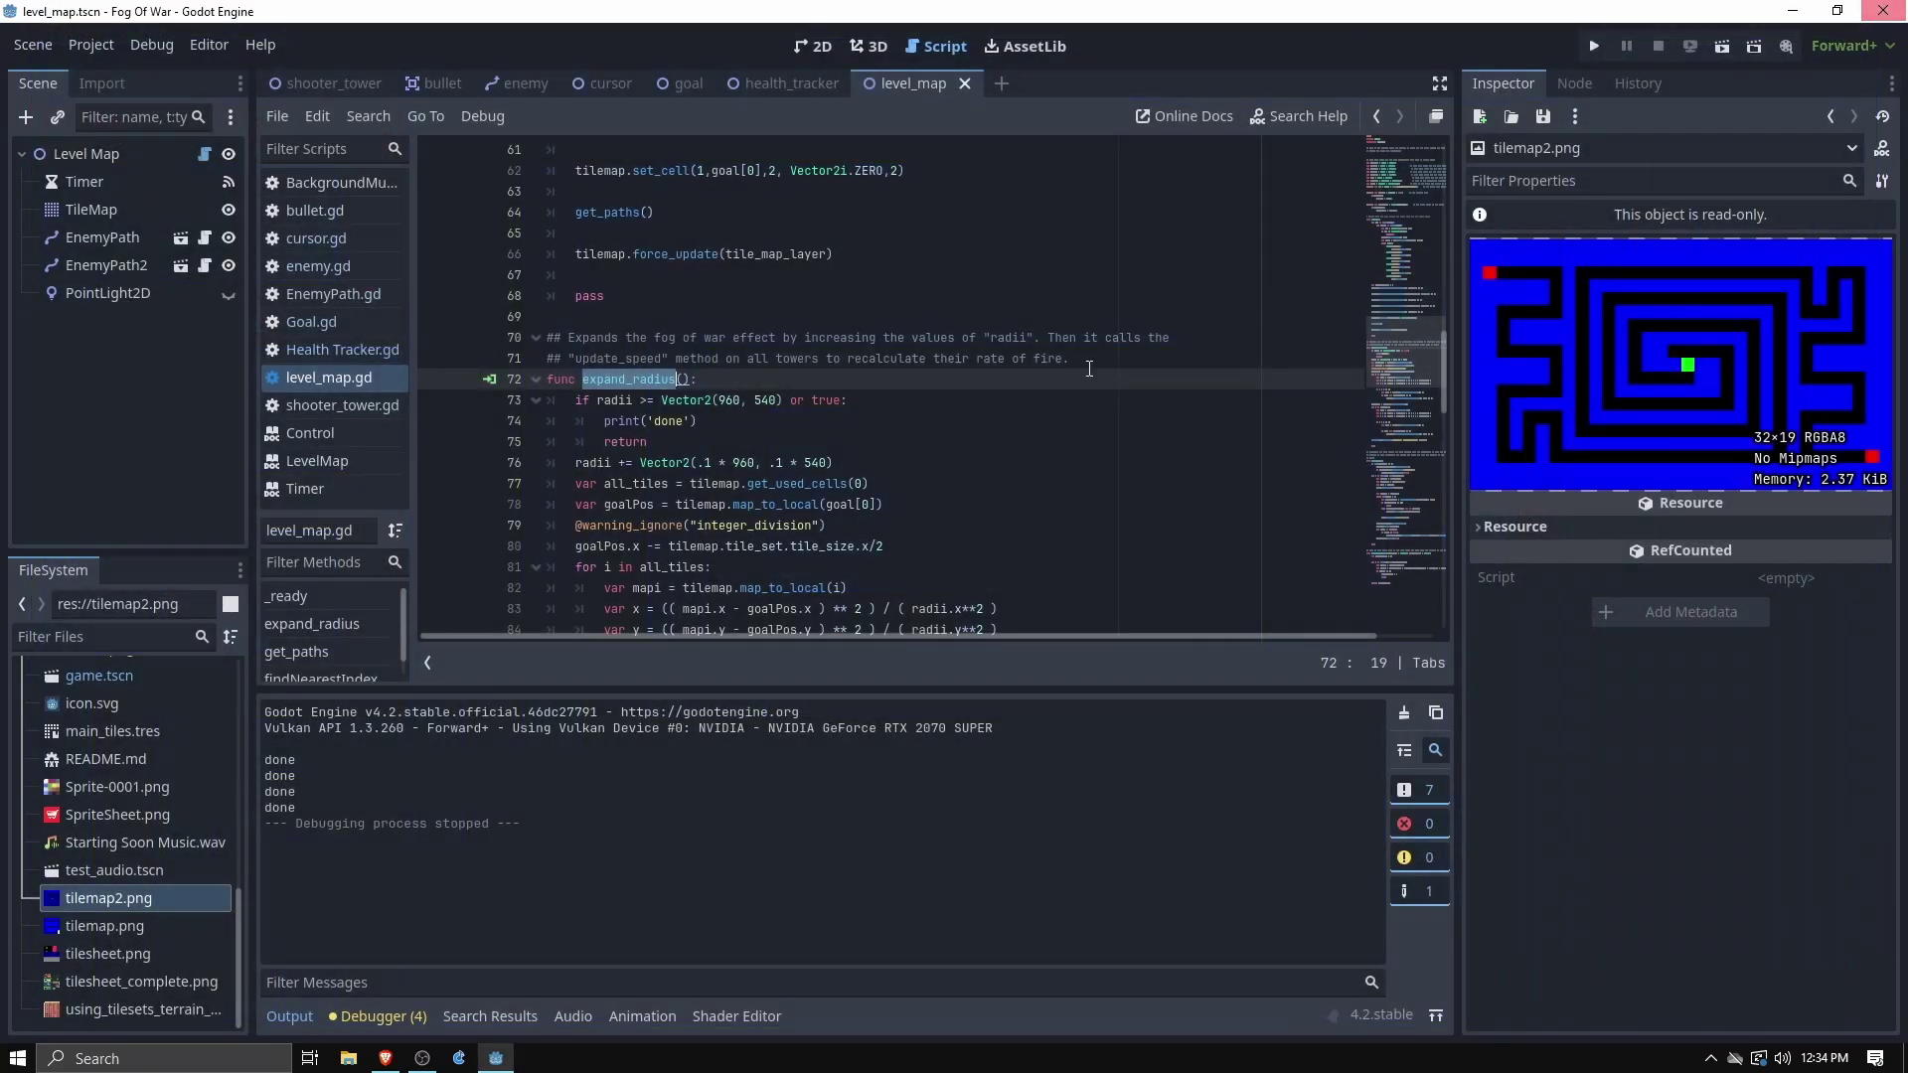
Remove "or true" from the radii condition at the start of expand_radius()
scroll(623, 309, "down", 7)
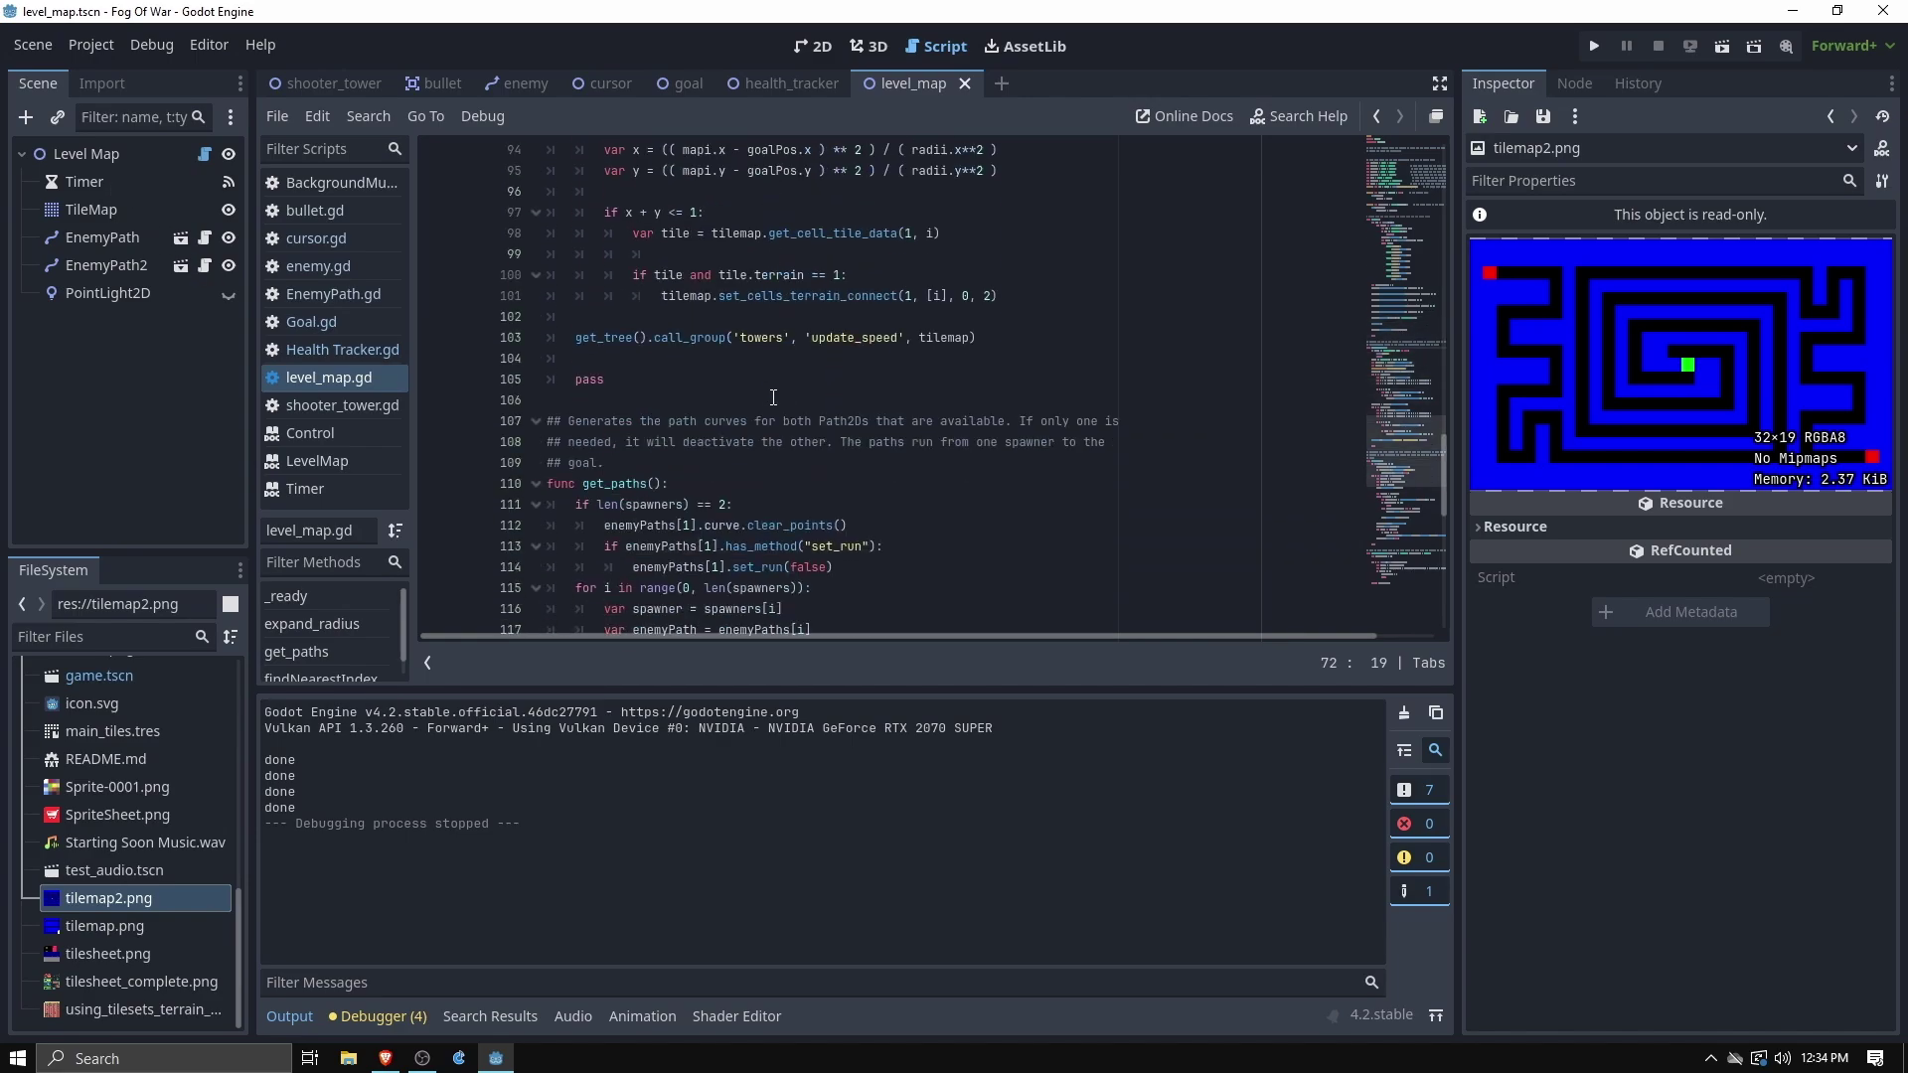
scroll(623, 309, "up", 5)
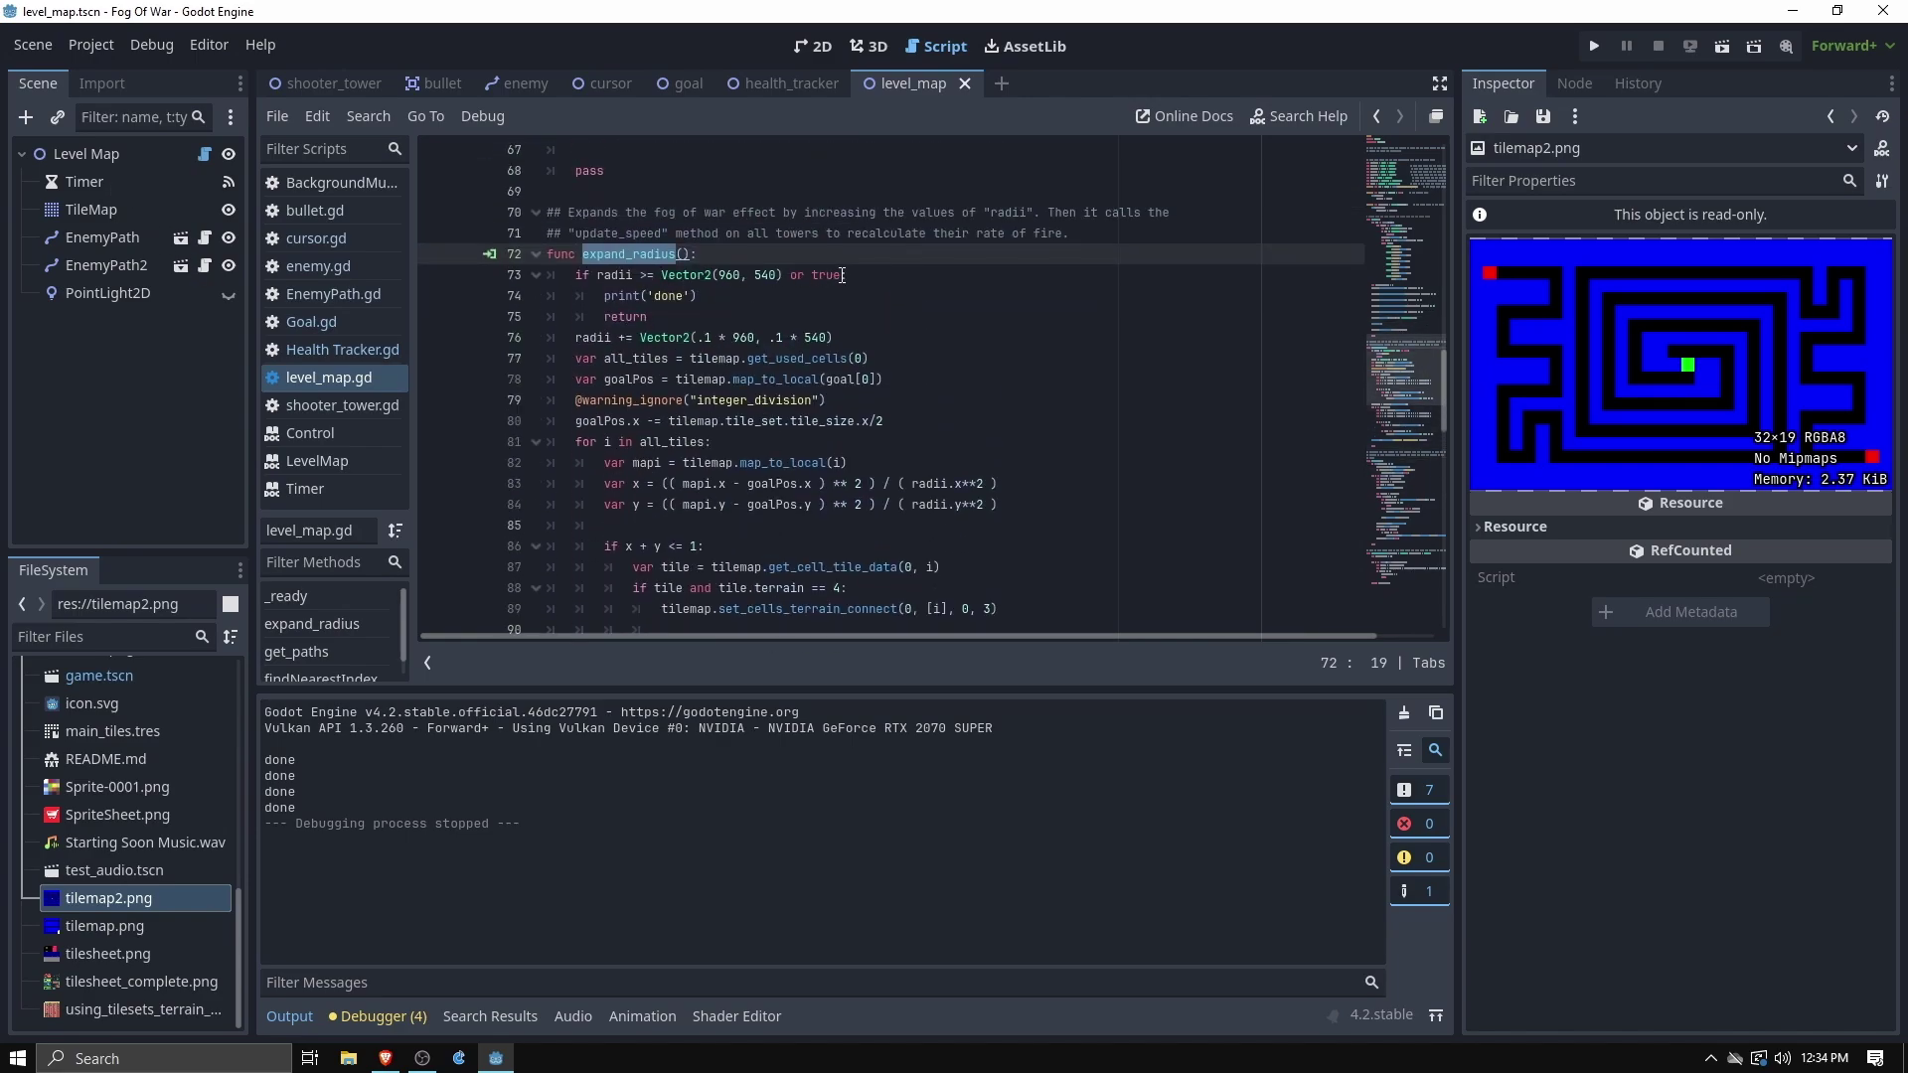
left_click_drag(842, 276, 816, 277)
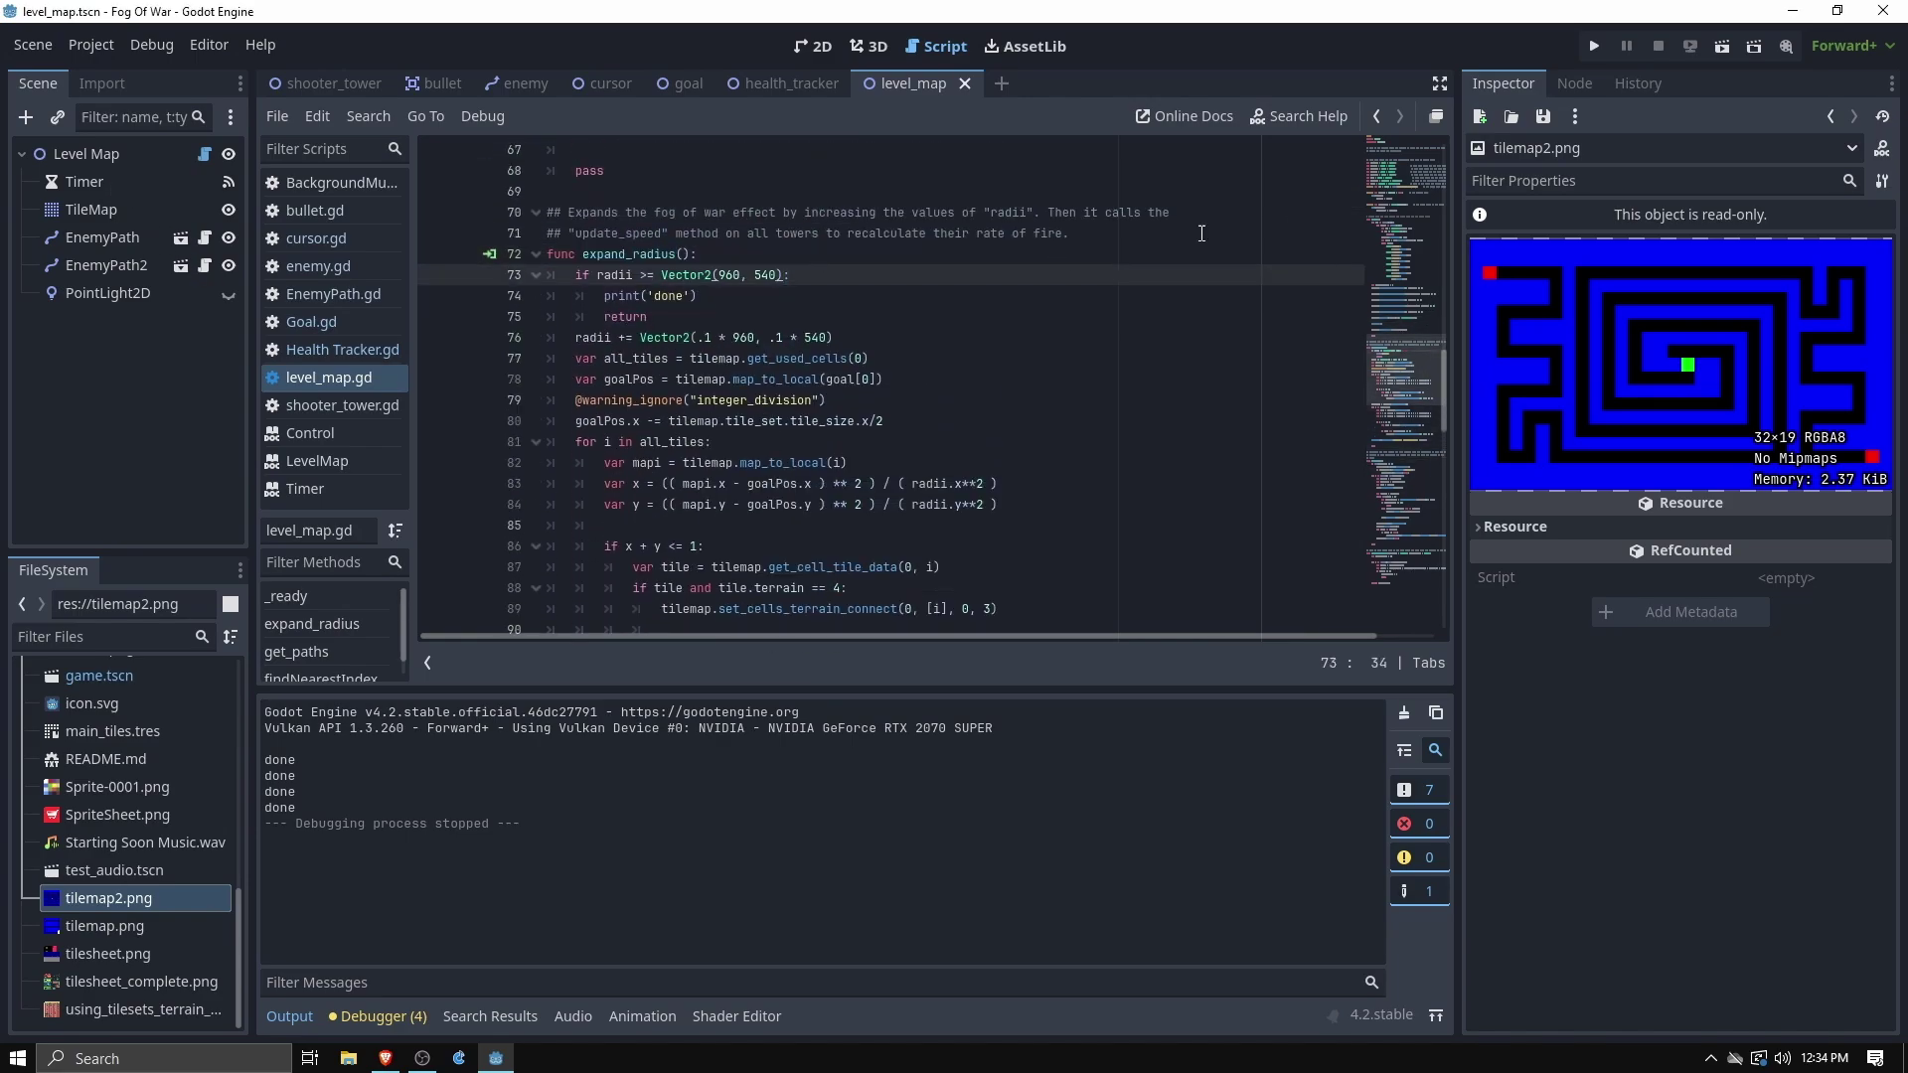
Run the project twice to watch the fog of war expansion, closing the game after each run
key("F5")
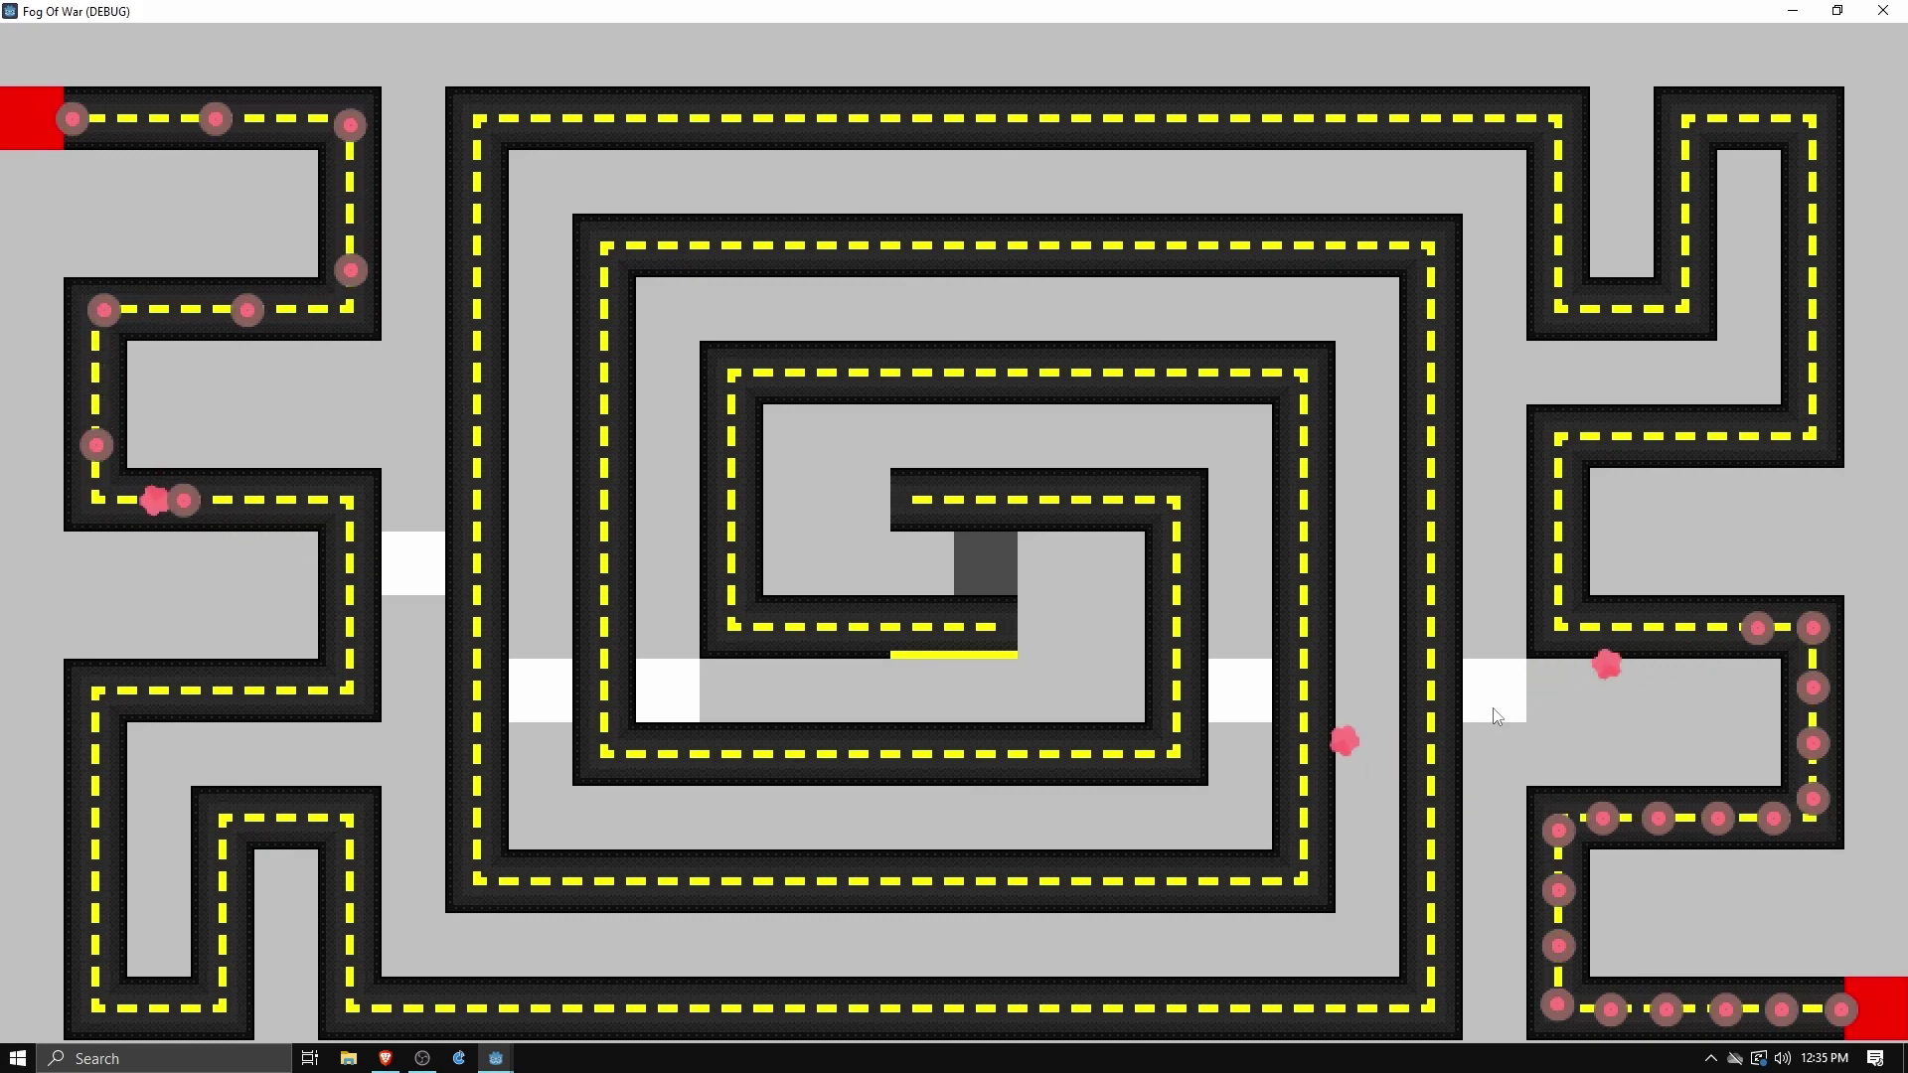
left_click(1883, 11)
left_click(1590, 47)
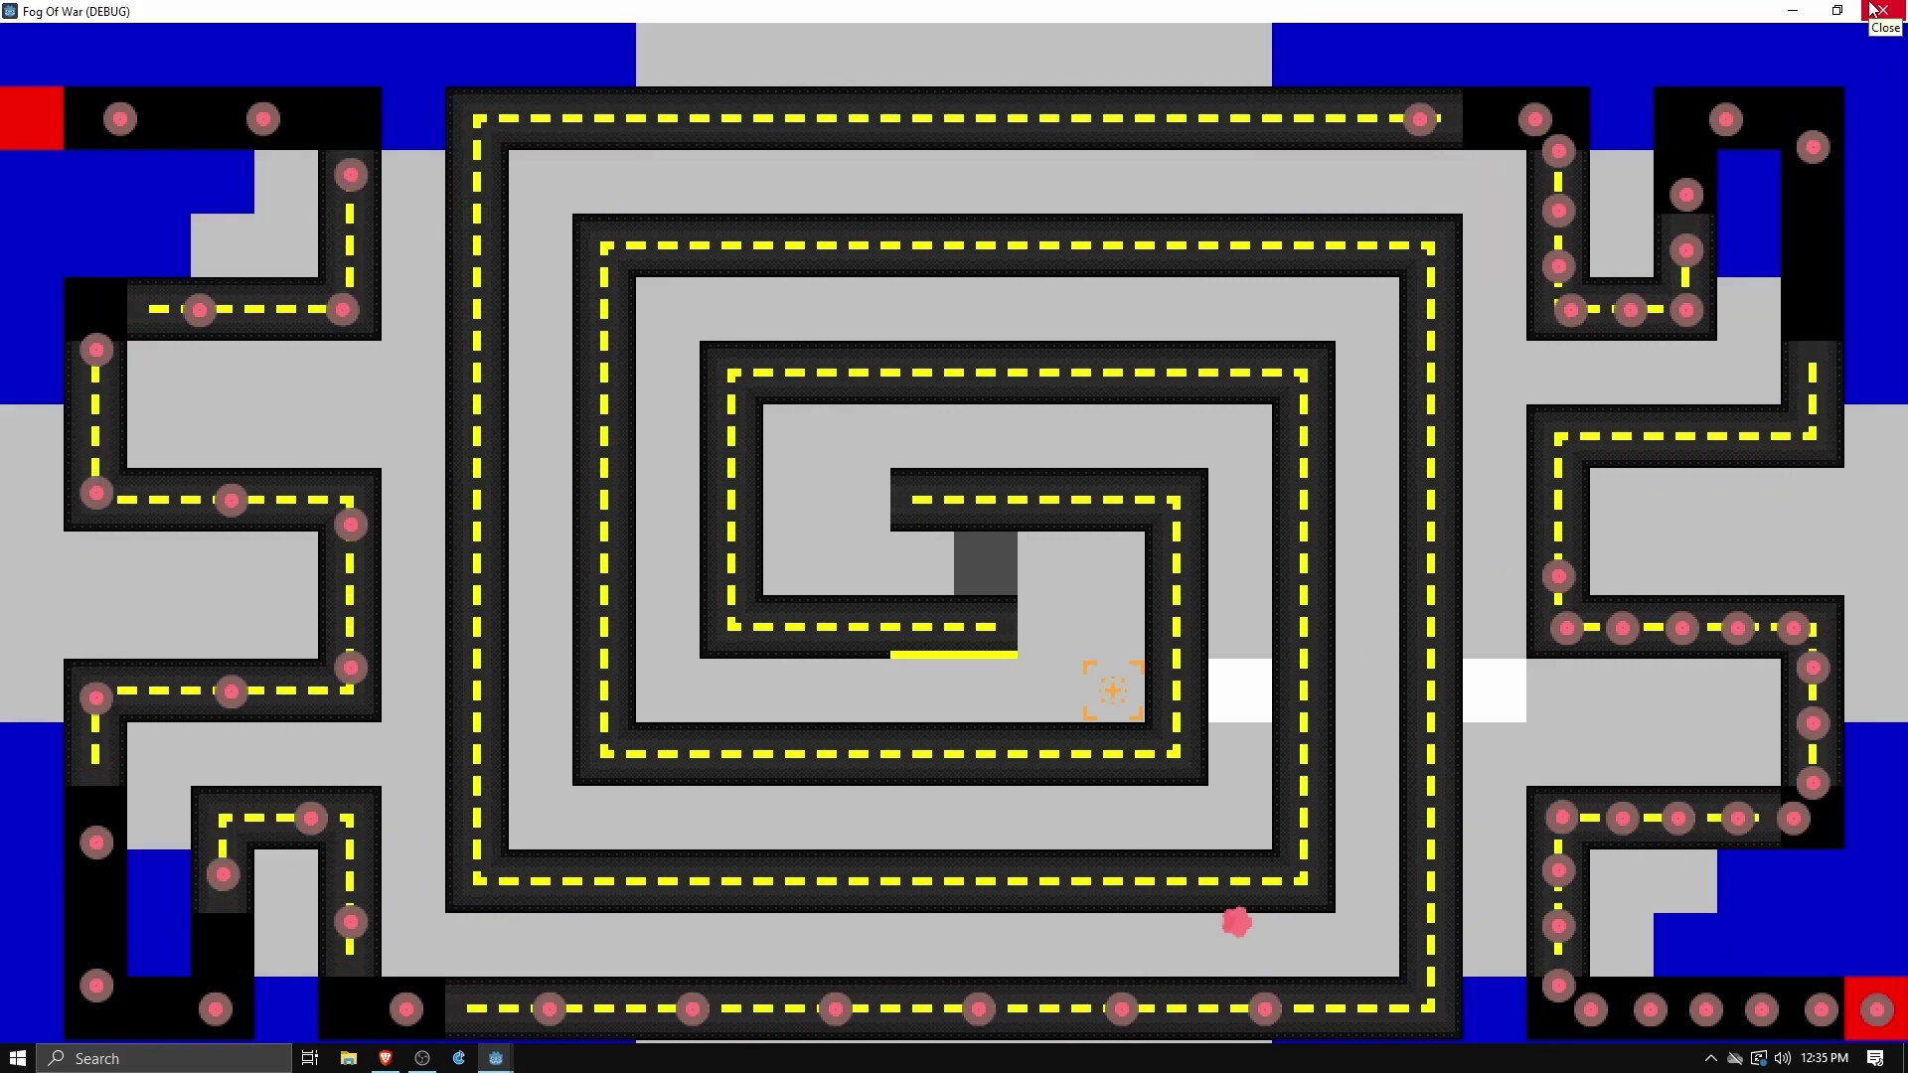
left_click(1872, 10)
Cut the white placeholder Sprite2D node out of the shooter_tower scene and save the scene
scroll(677, 176, "up", 5)
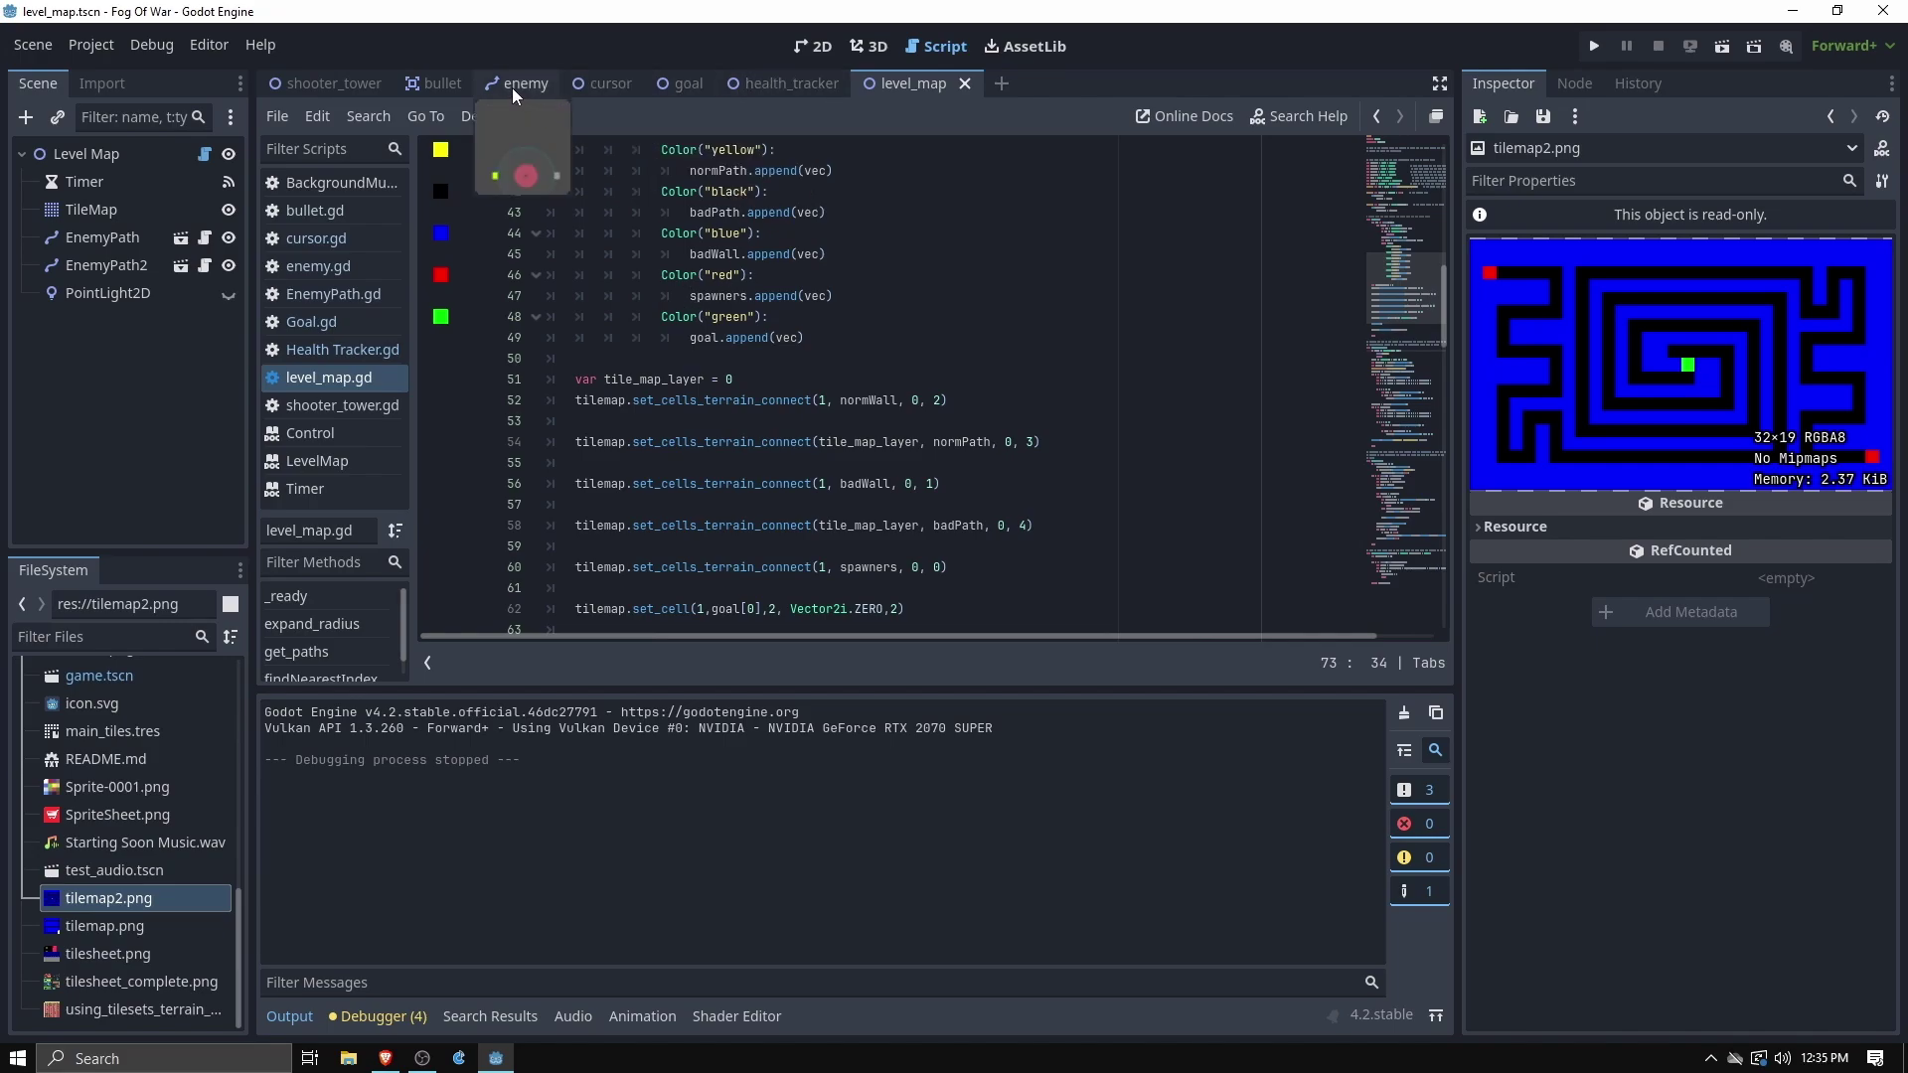
left_click(343, 87)
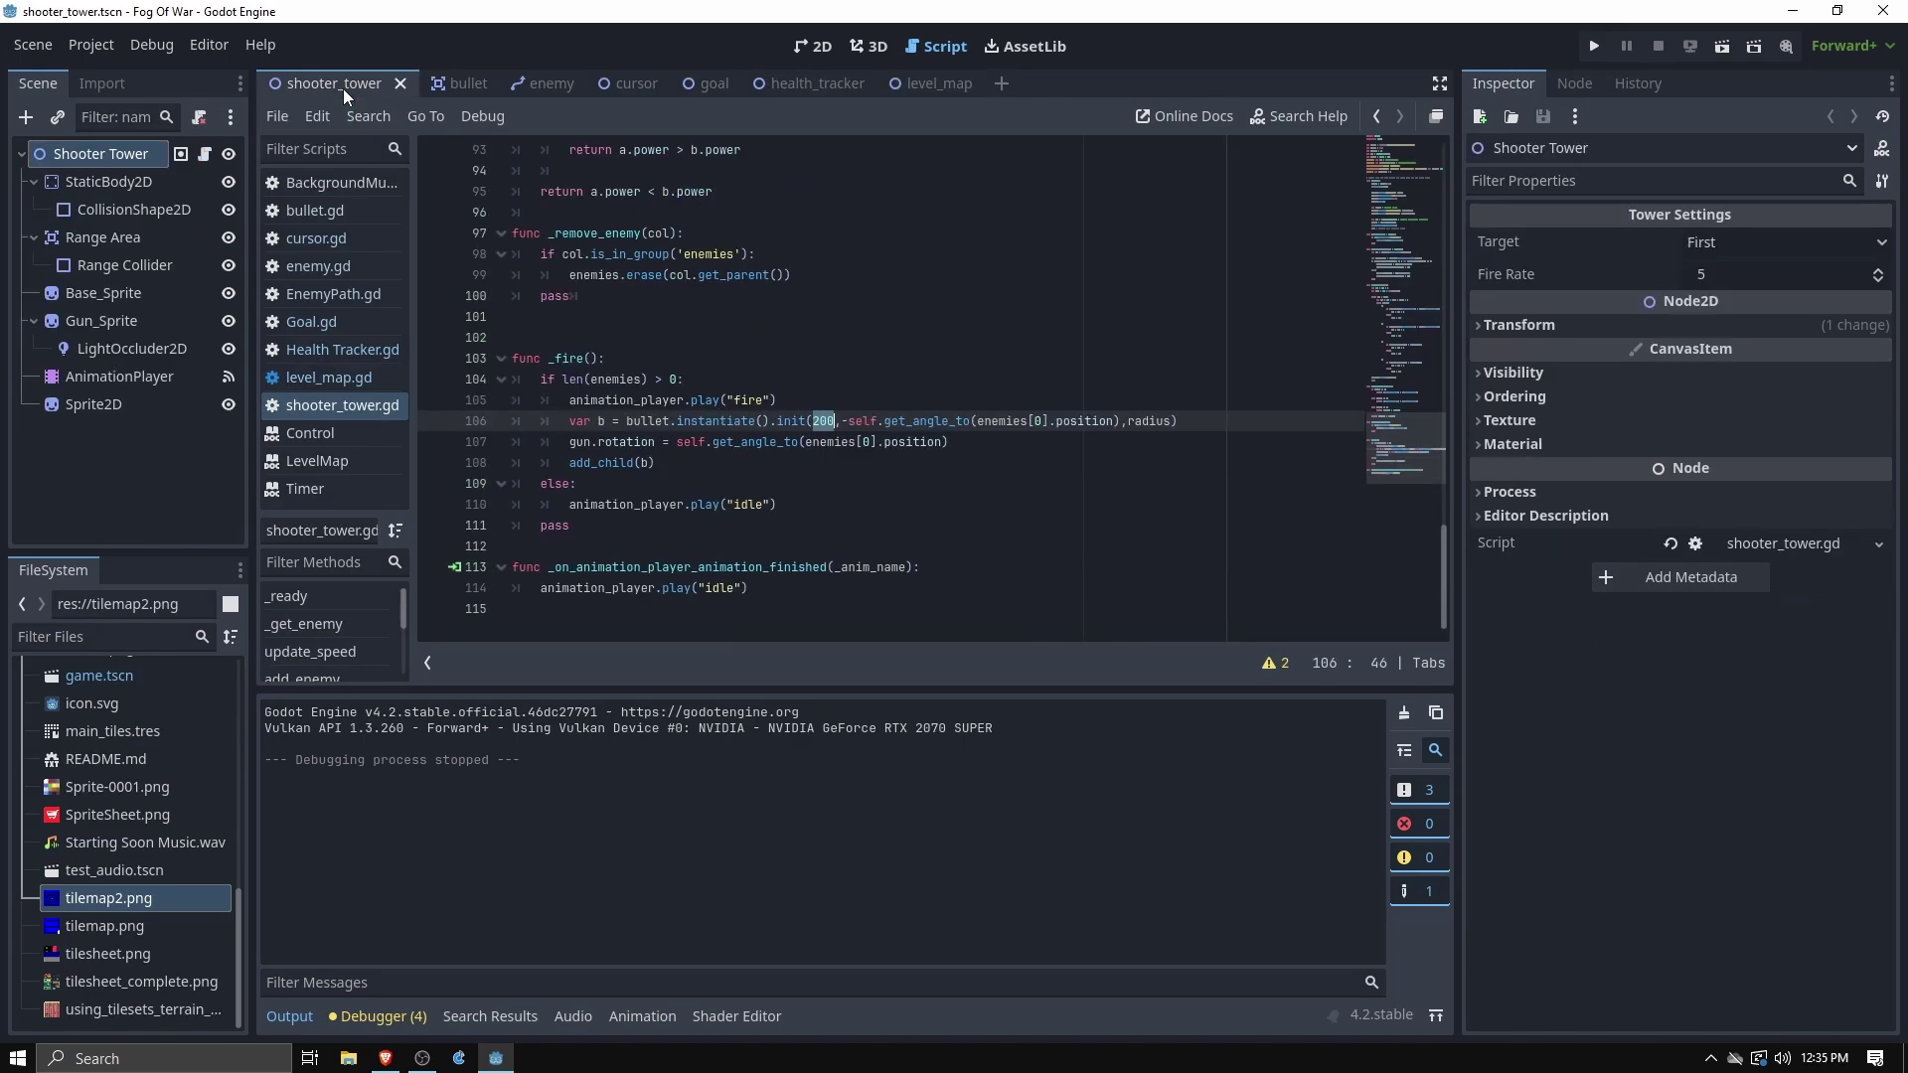
left_click(820, 47)
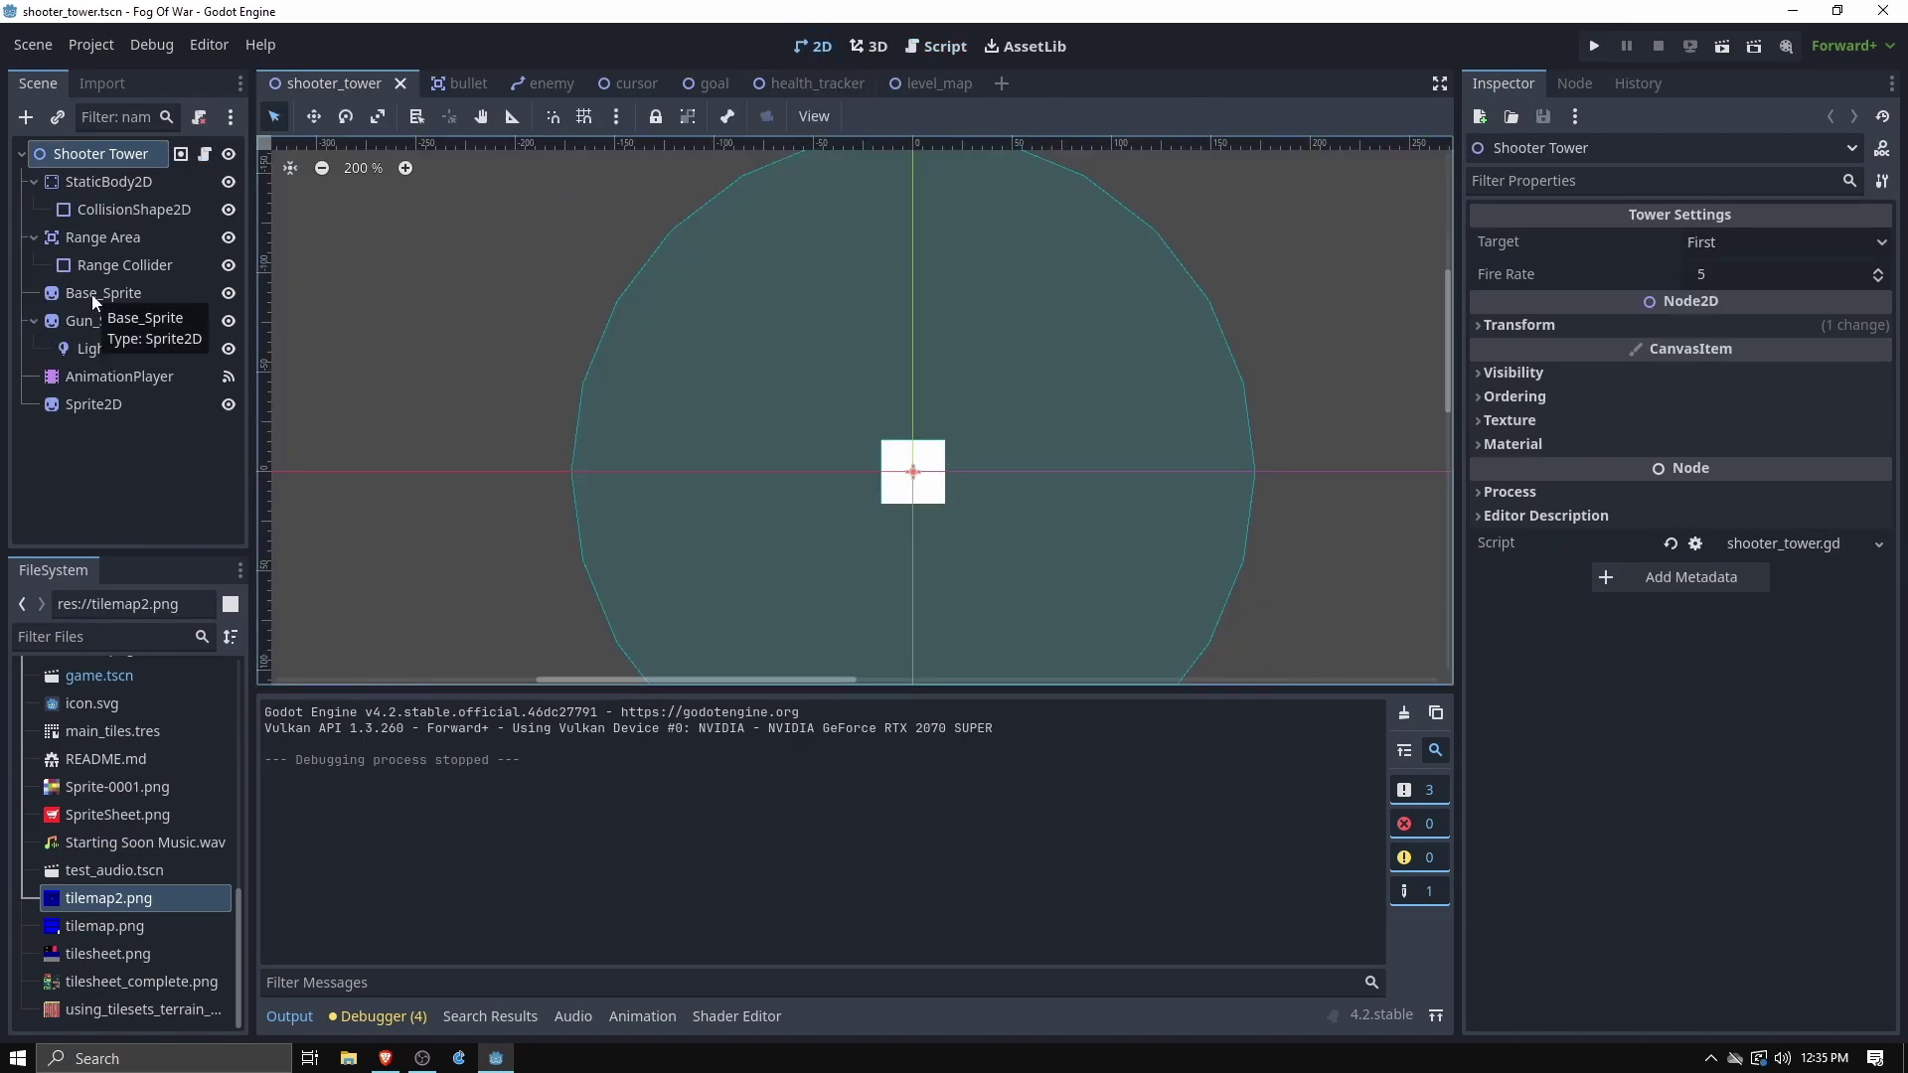
left_click(88, 411)
left_click(227, 408)
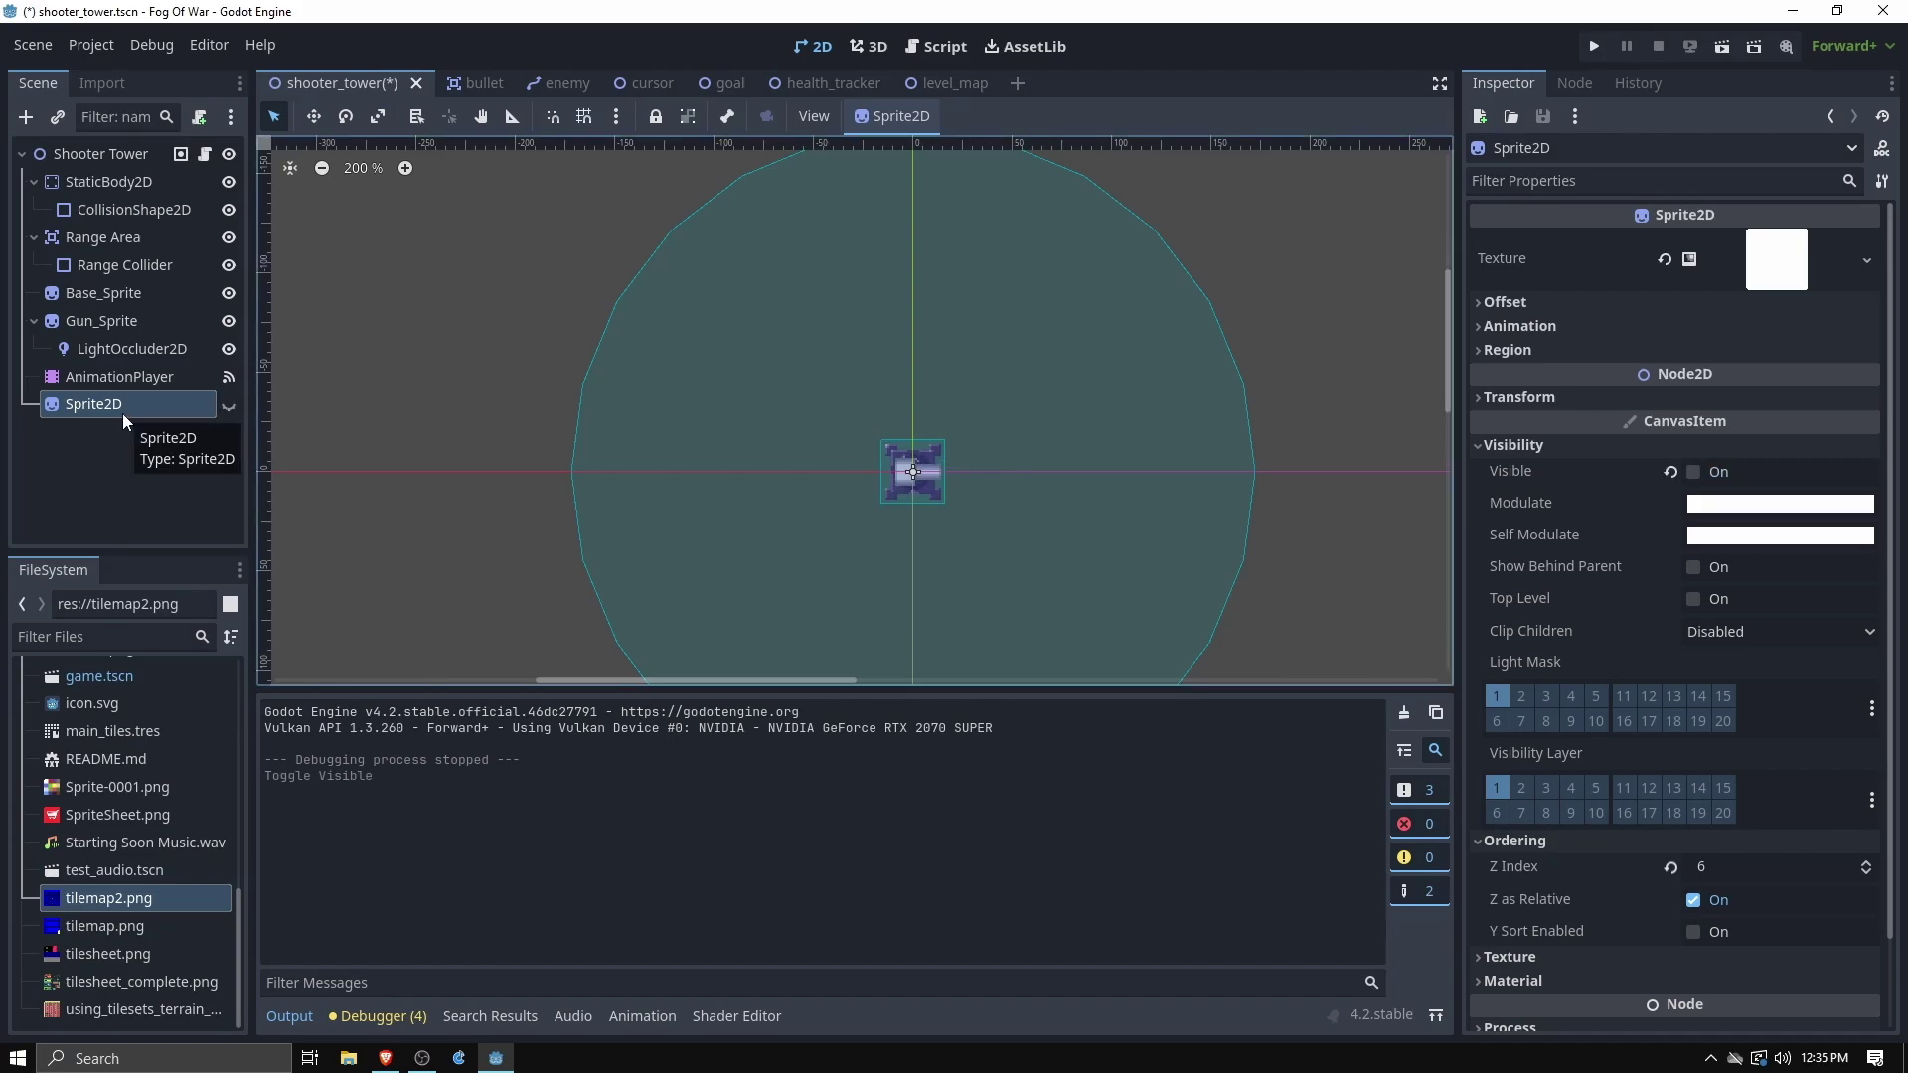
key("ctrl+x")
scroll(974, 491, "up", 5)
scroll(1024, 477, "up", 1)
left_click(1081, 462)
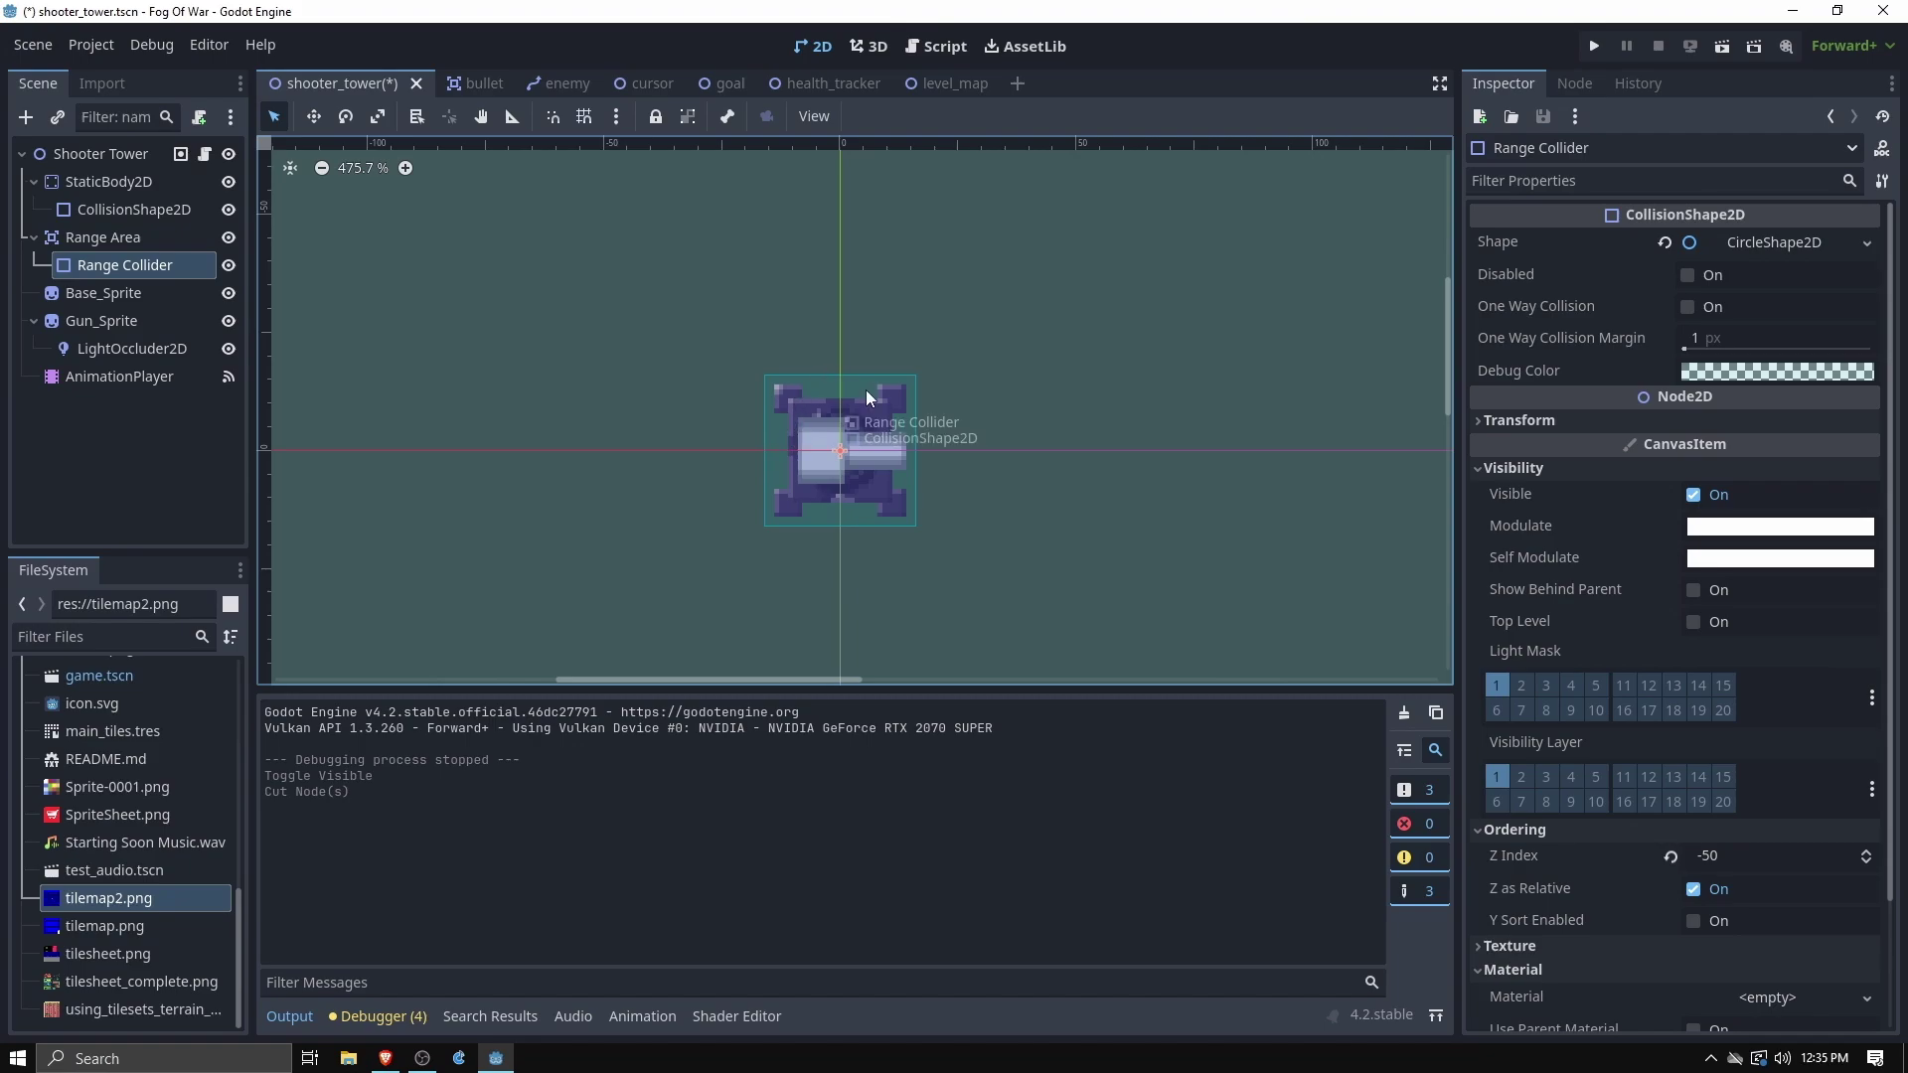
scroll(844, 487, "up", 5)
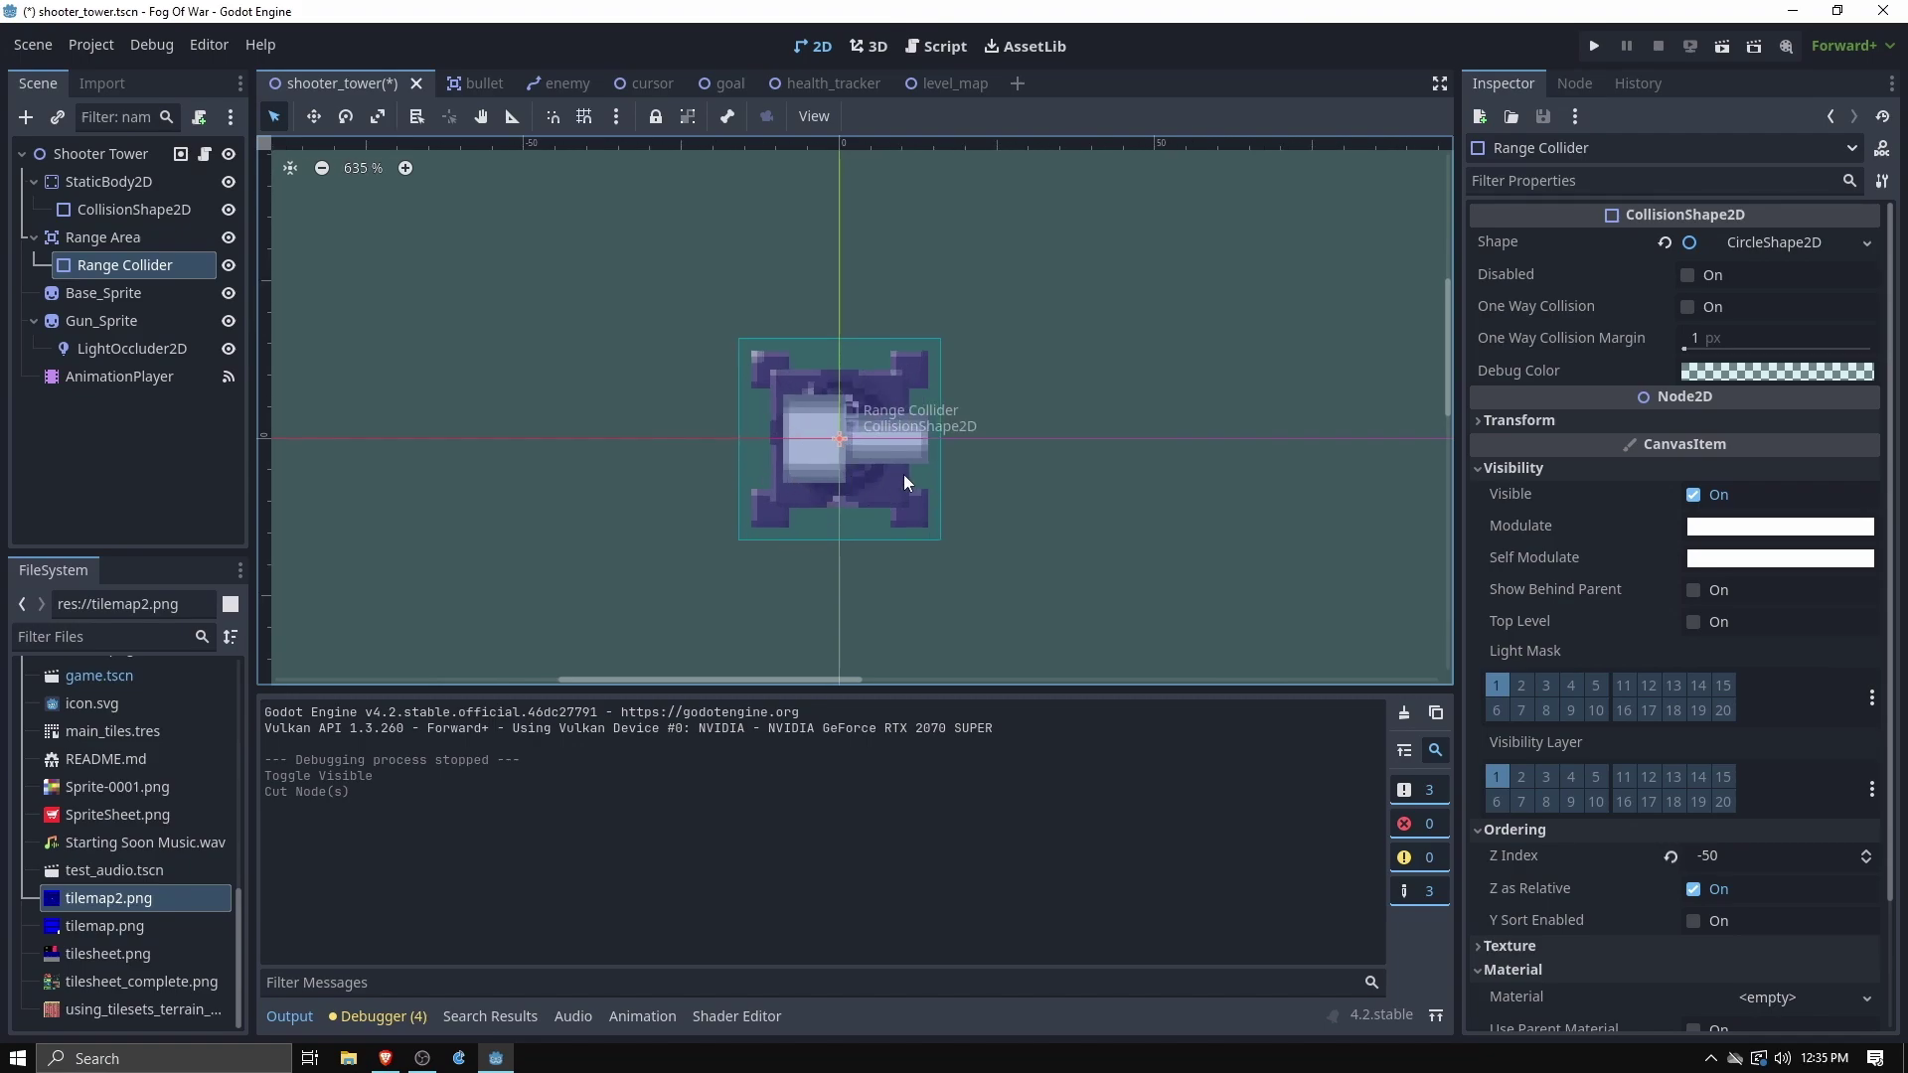
key("ctrl+s")
Inspect Base_Sprite, and expand the Diffuse, NormalMap, Specular and Texture settings of Gun_Sprite's texture
left_click(103, 292)
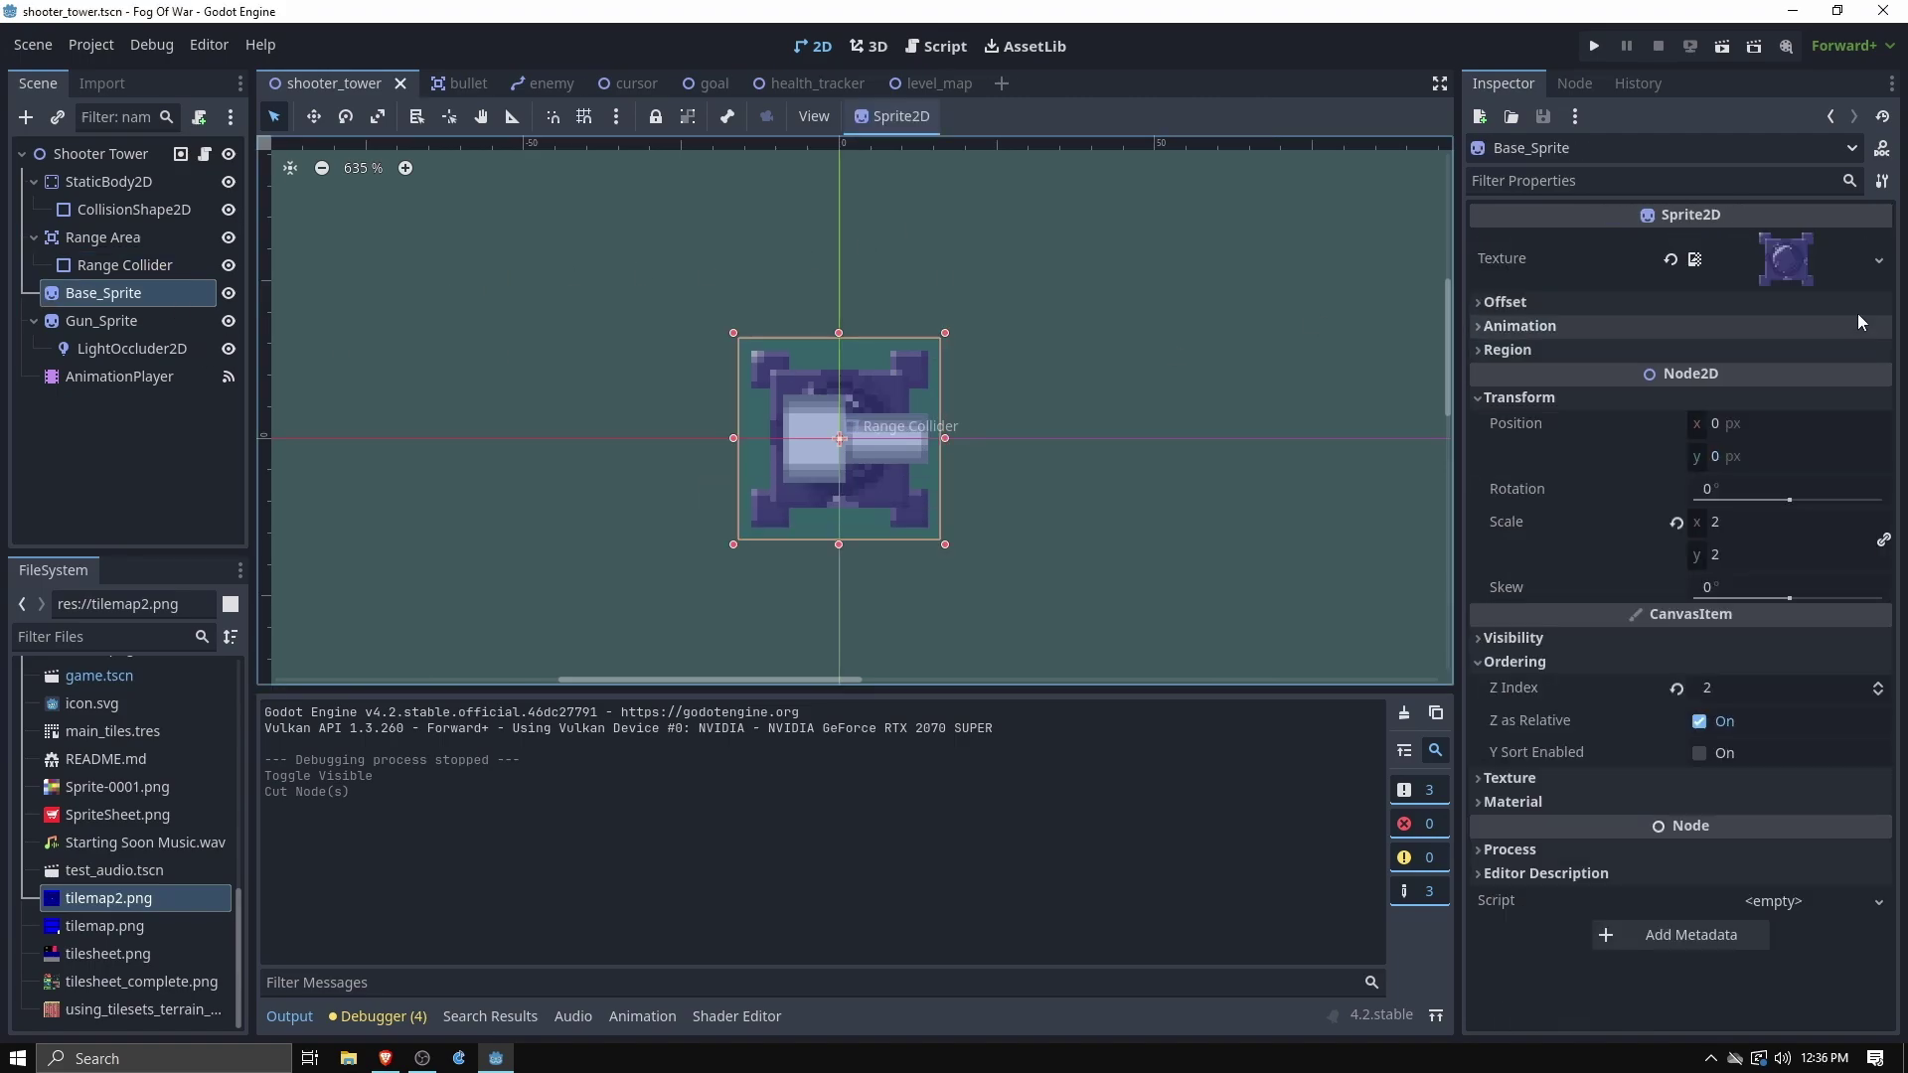
left_click(102, 320)
left_click(1545, 328)
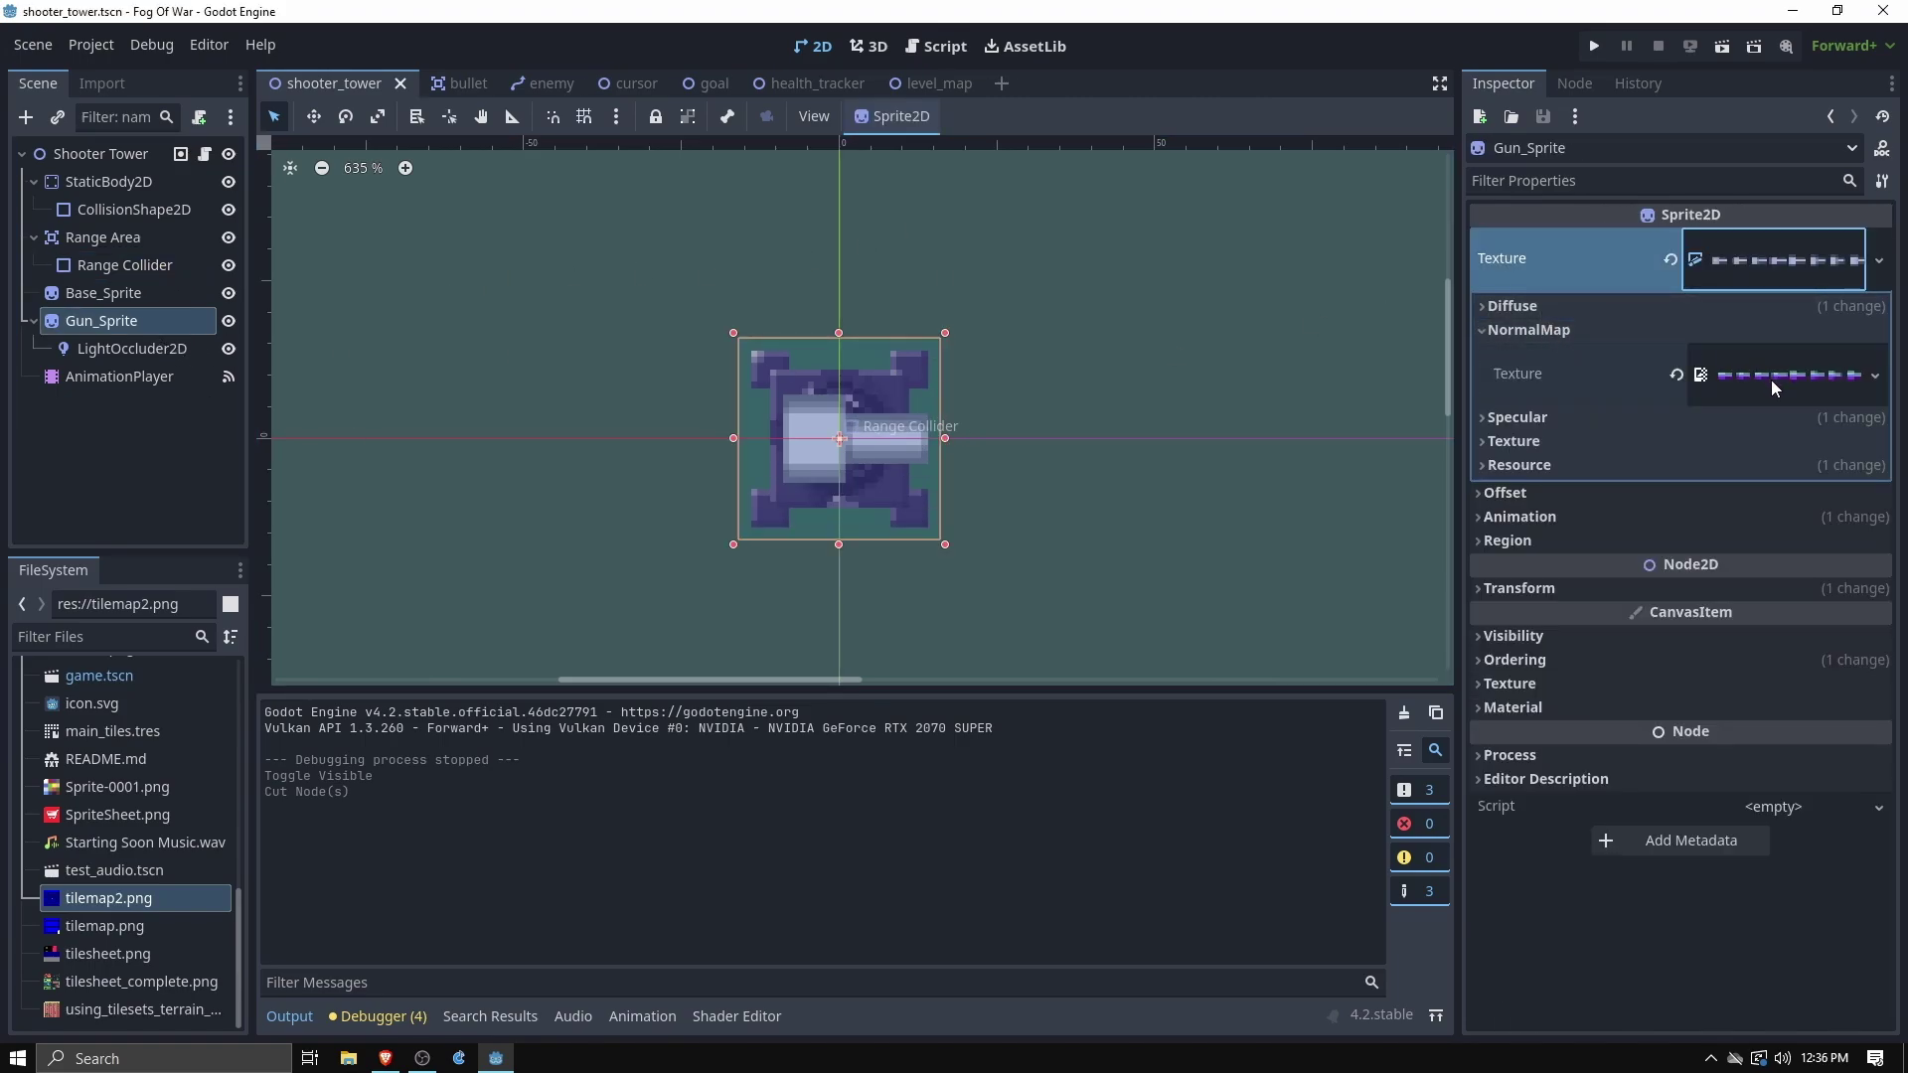
left_click(1546, 304)
left_click(1577, 473)
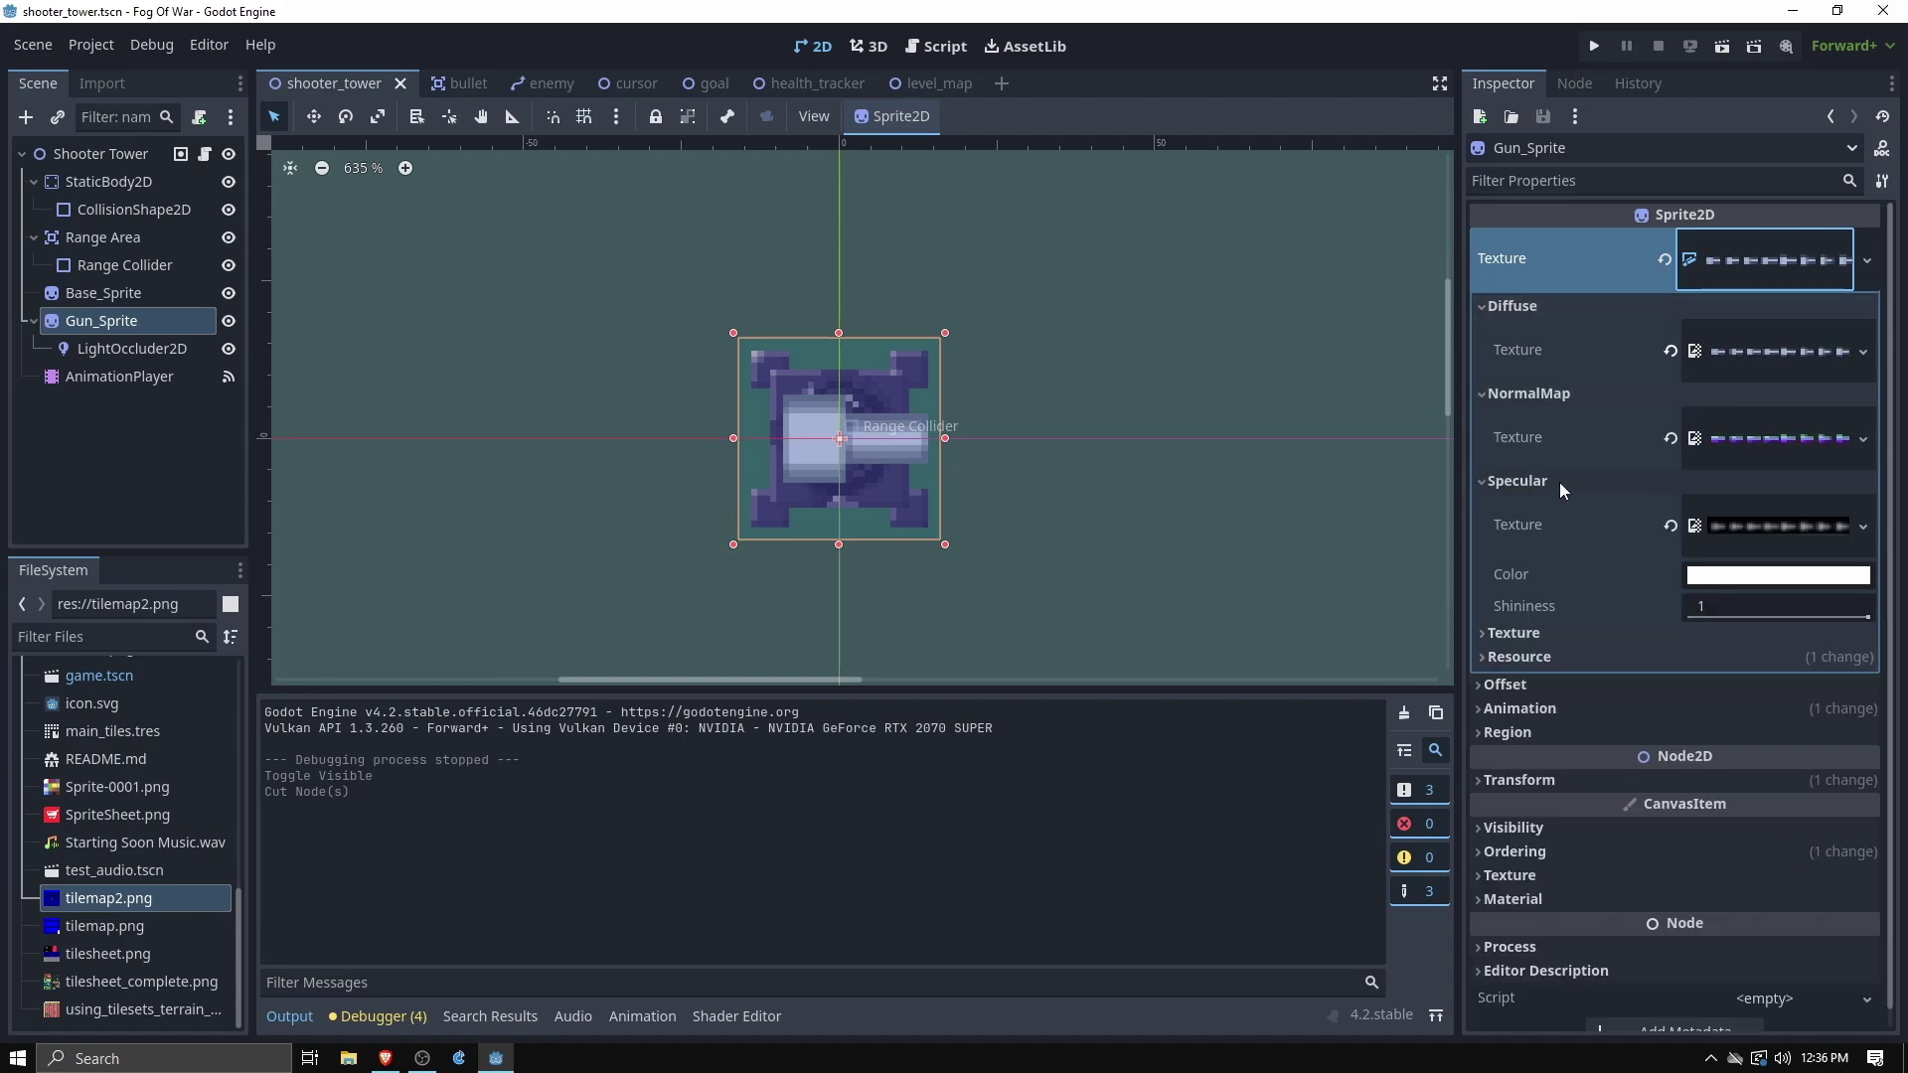
left_click(1553, 634)
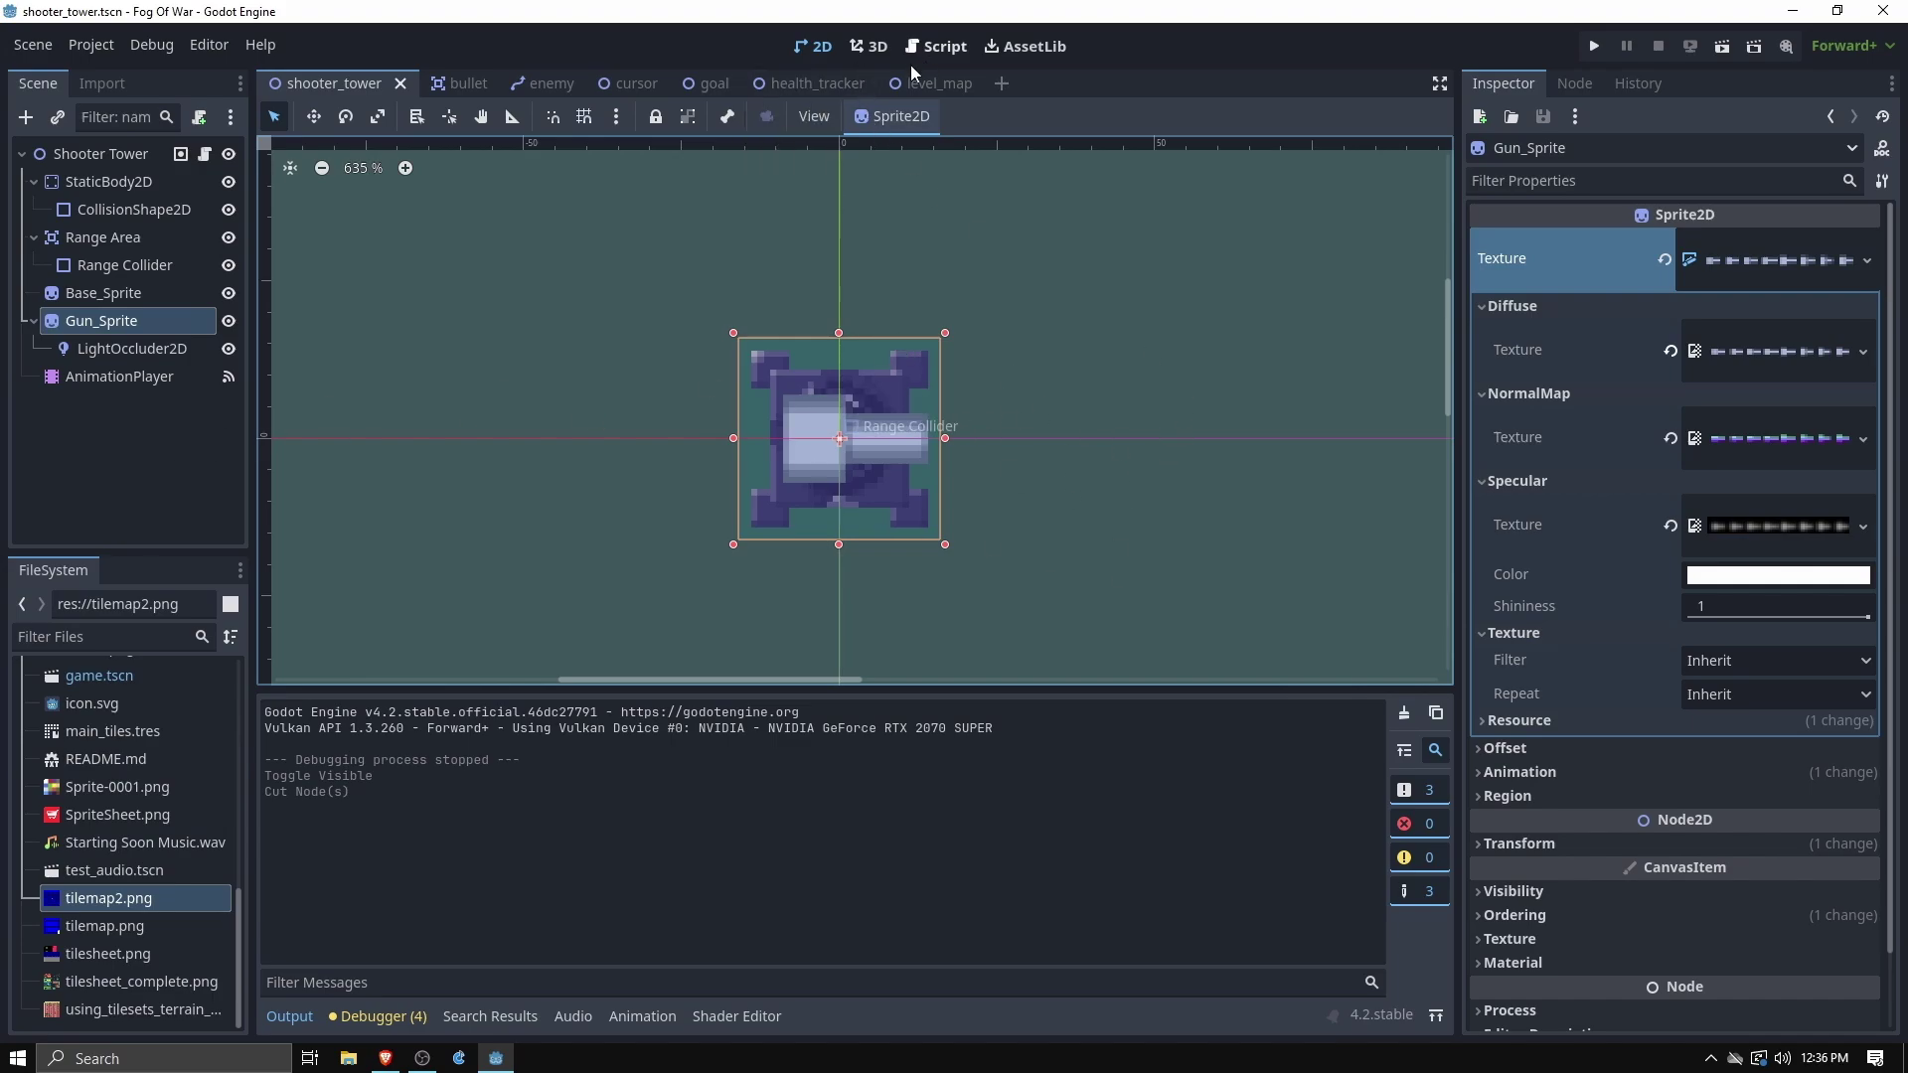
Make the PointLight2D node visible in the goal scene and save the scene
left_click(714, 85)
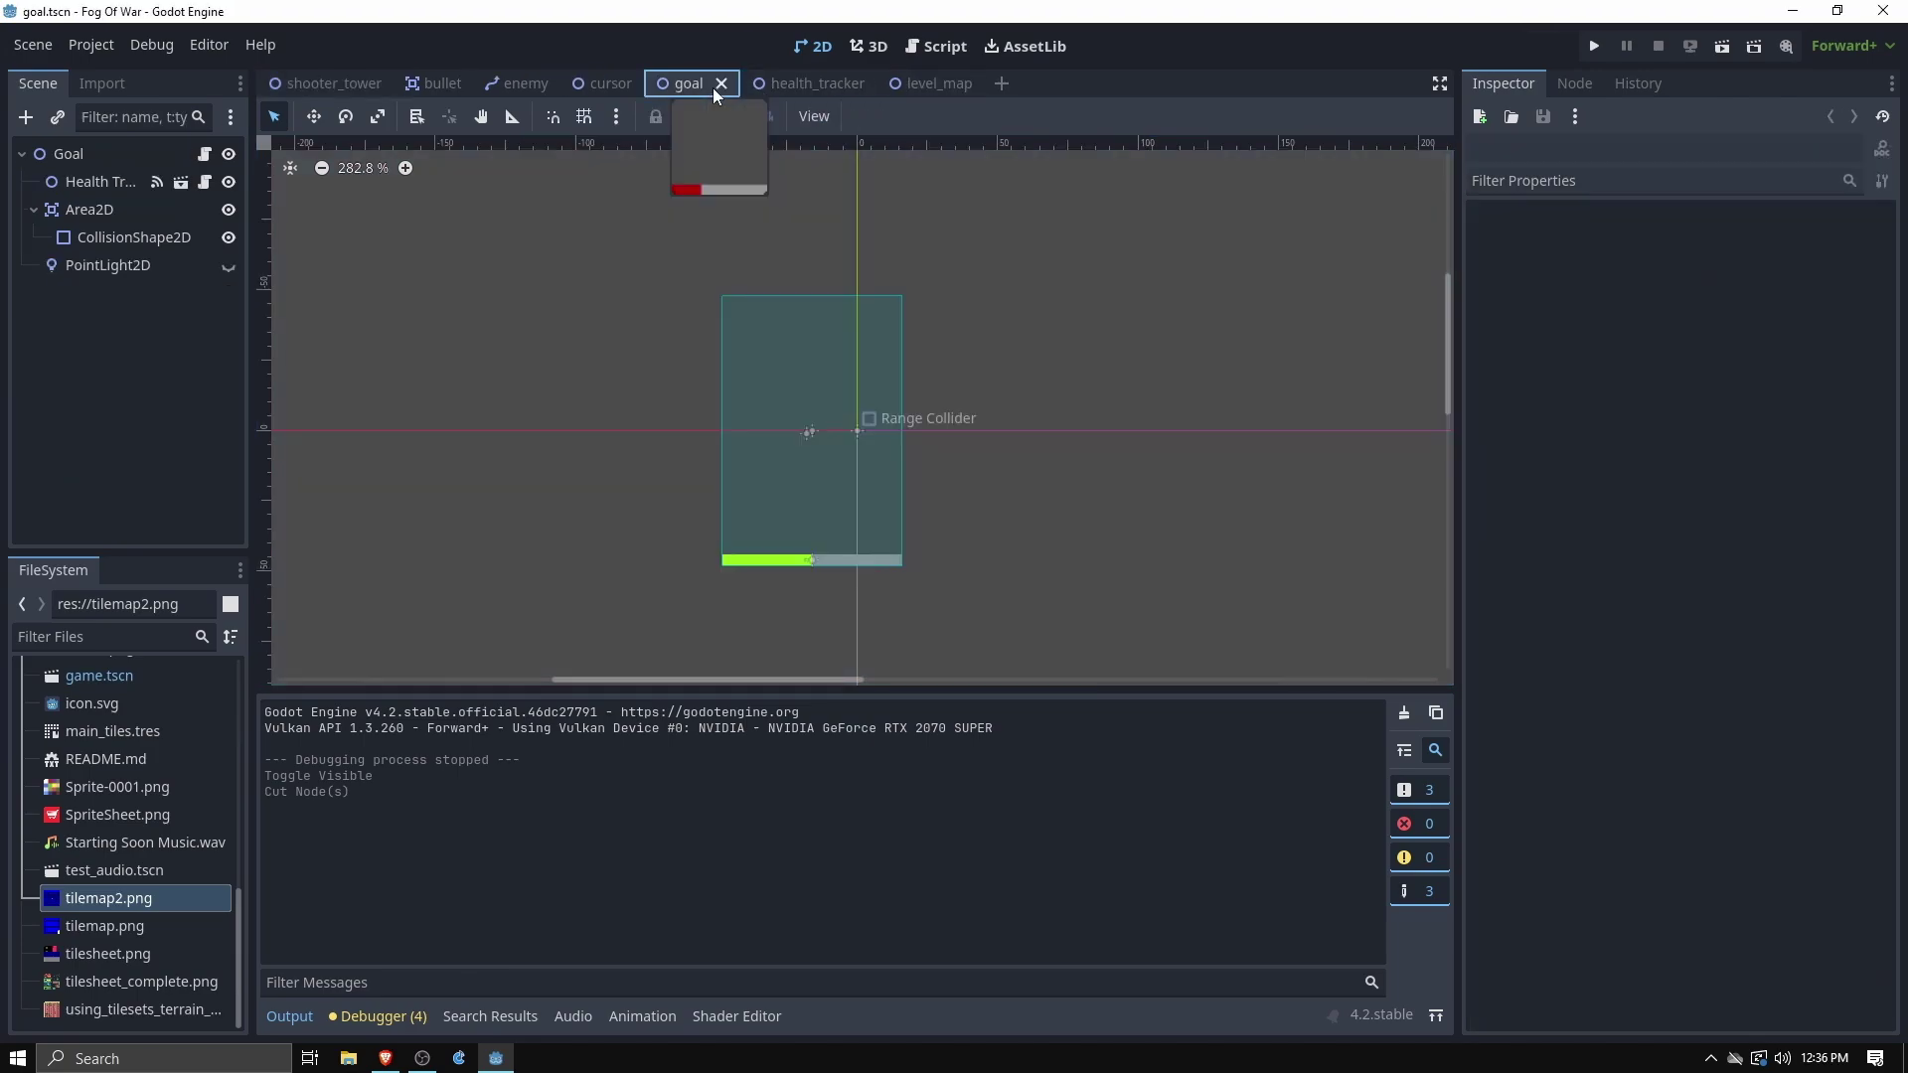
left_click(228, 267)
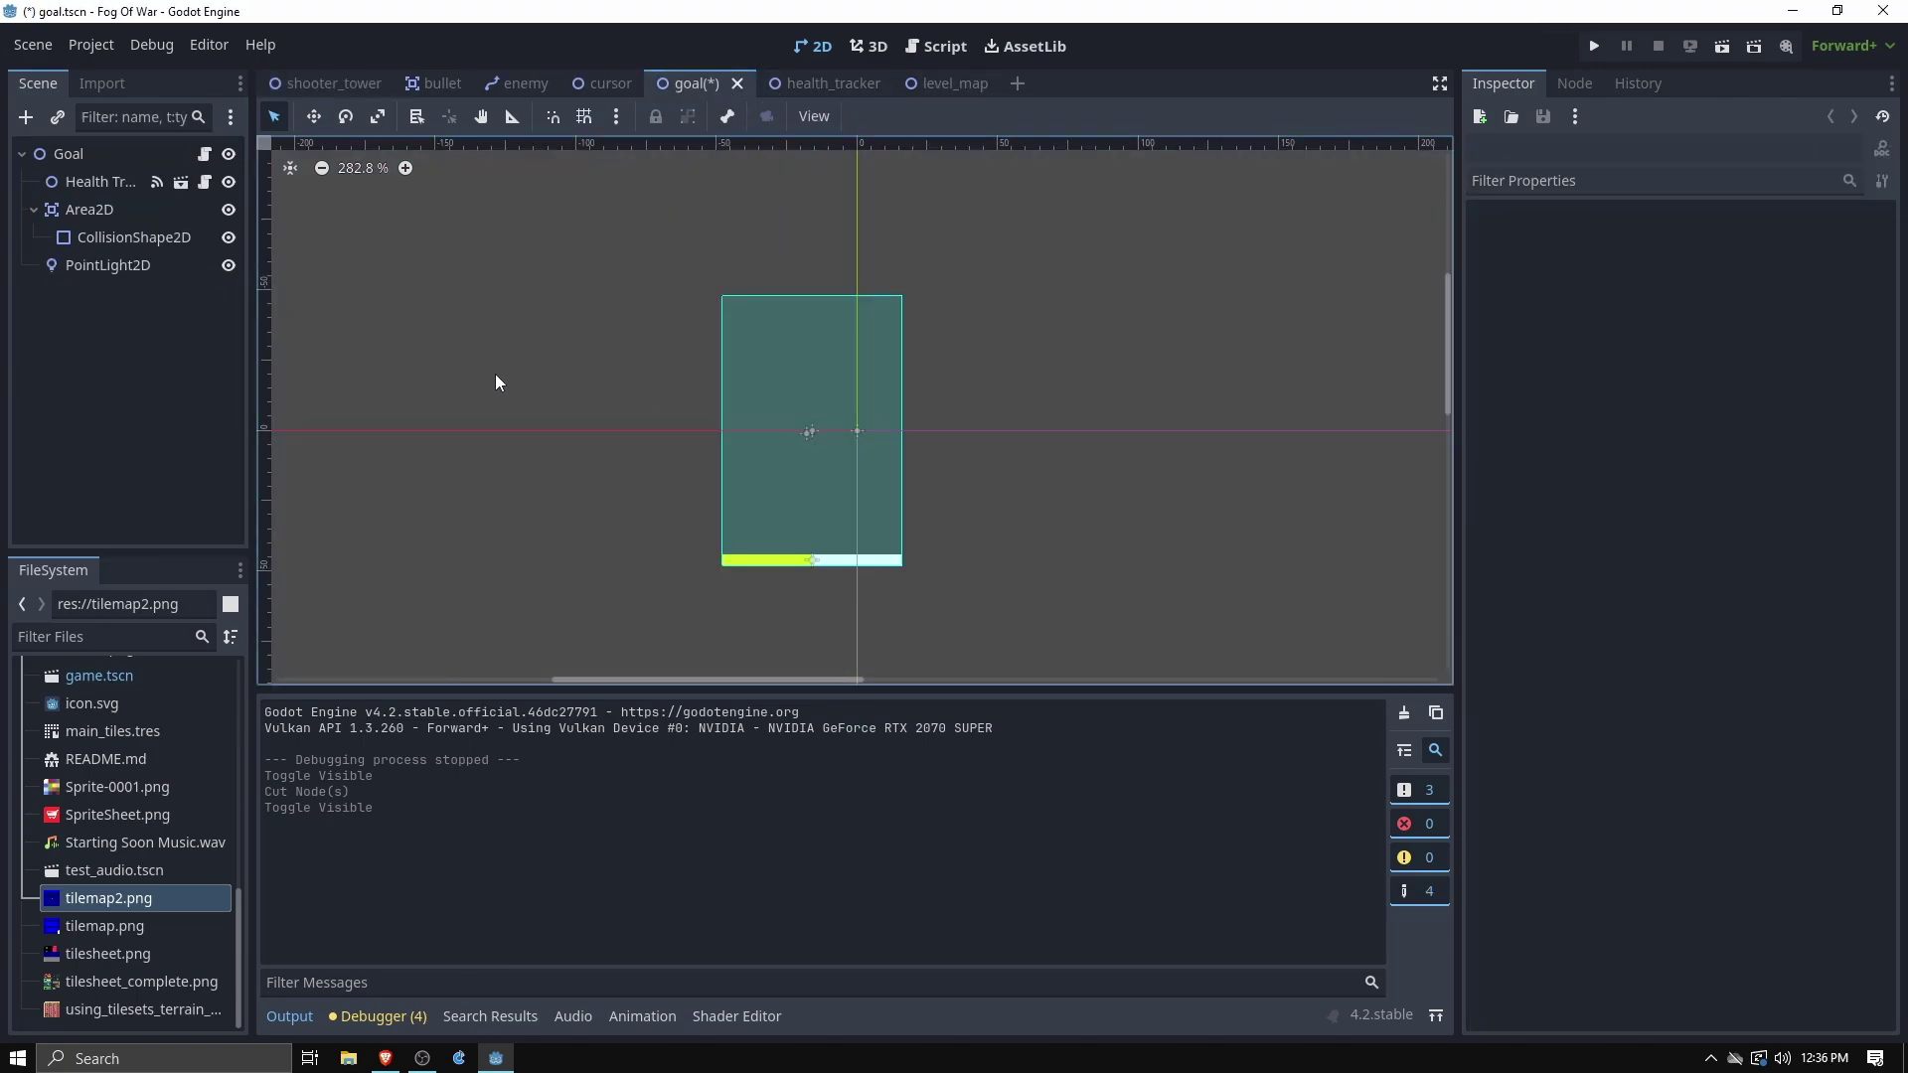
key("ctrl+s")
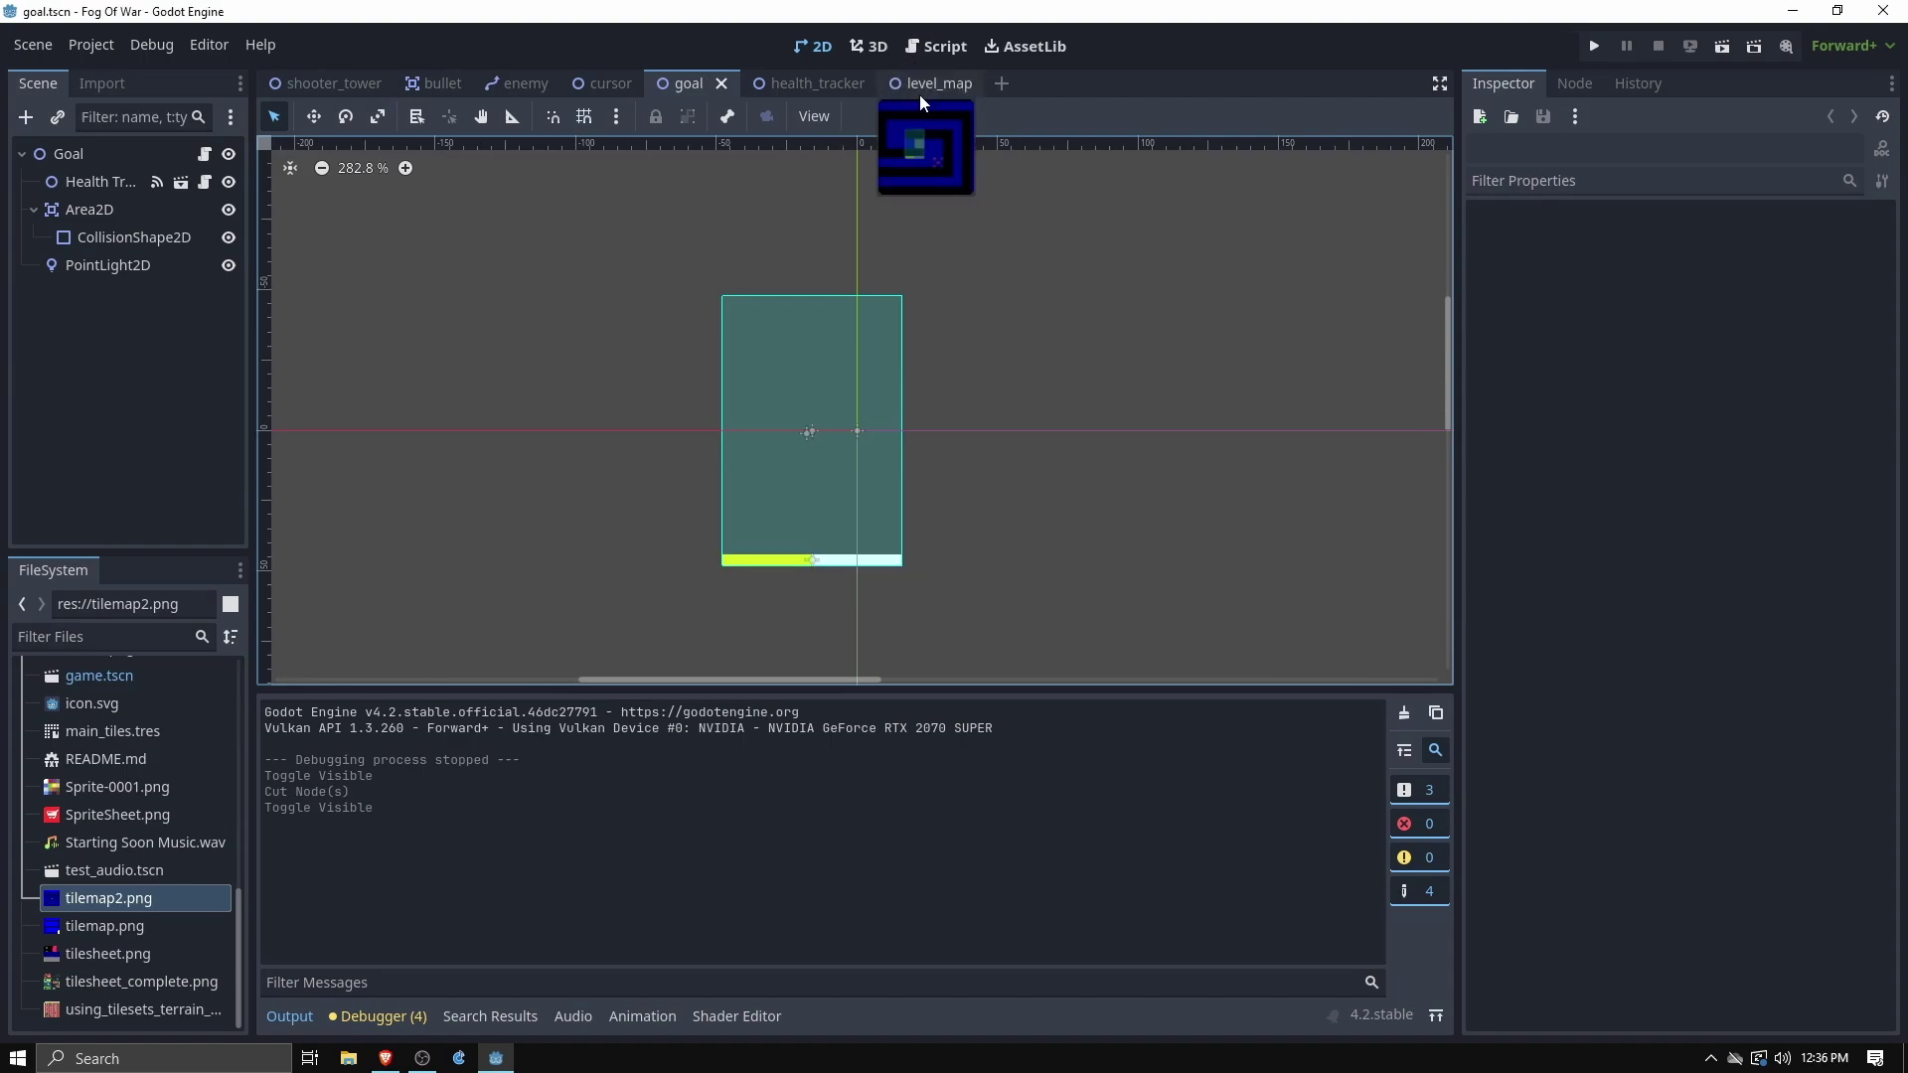
Open the level_map scene, run the project and place two towers just below the goal
left_click(920, 89)
scroll(899, 466, "up", 2)
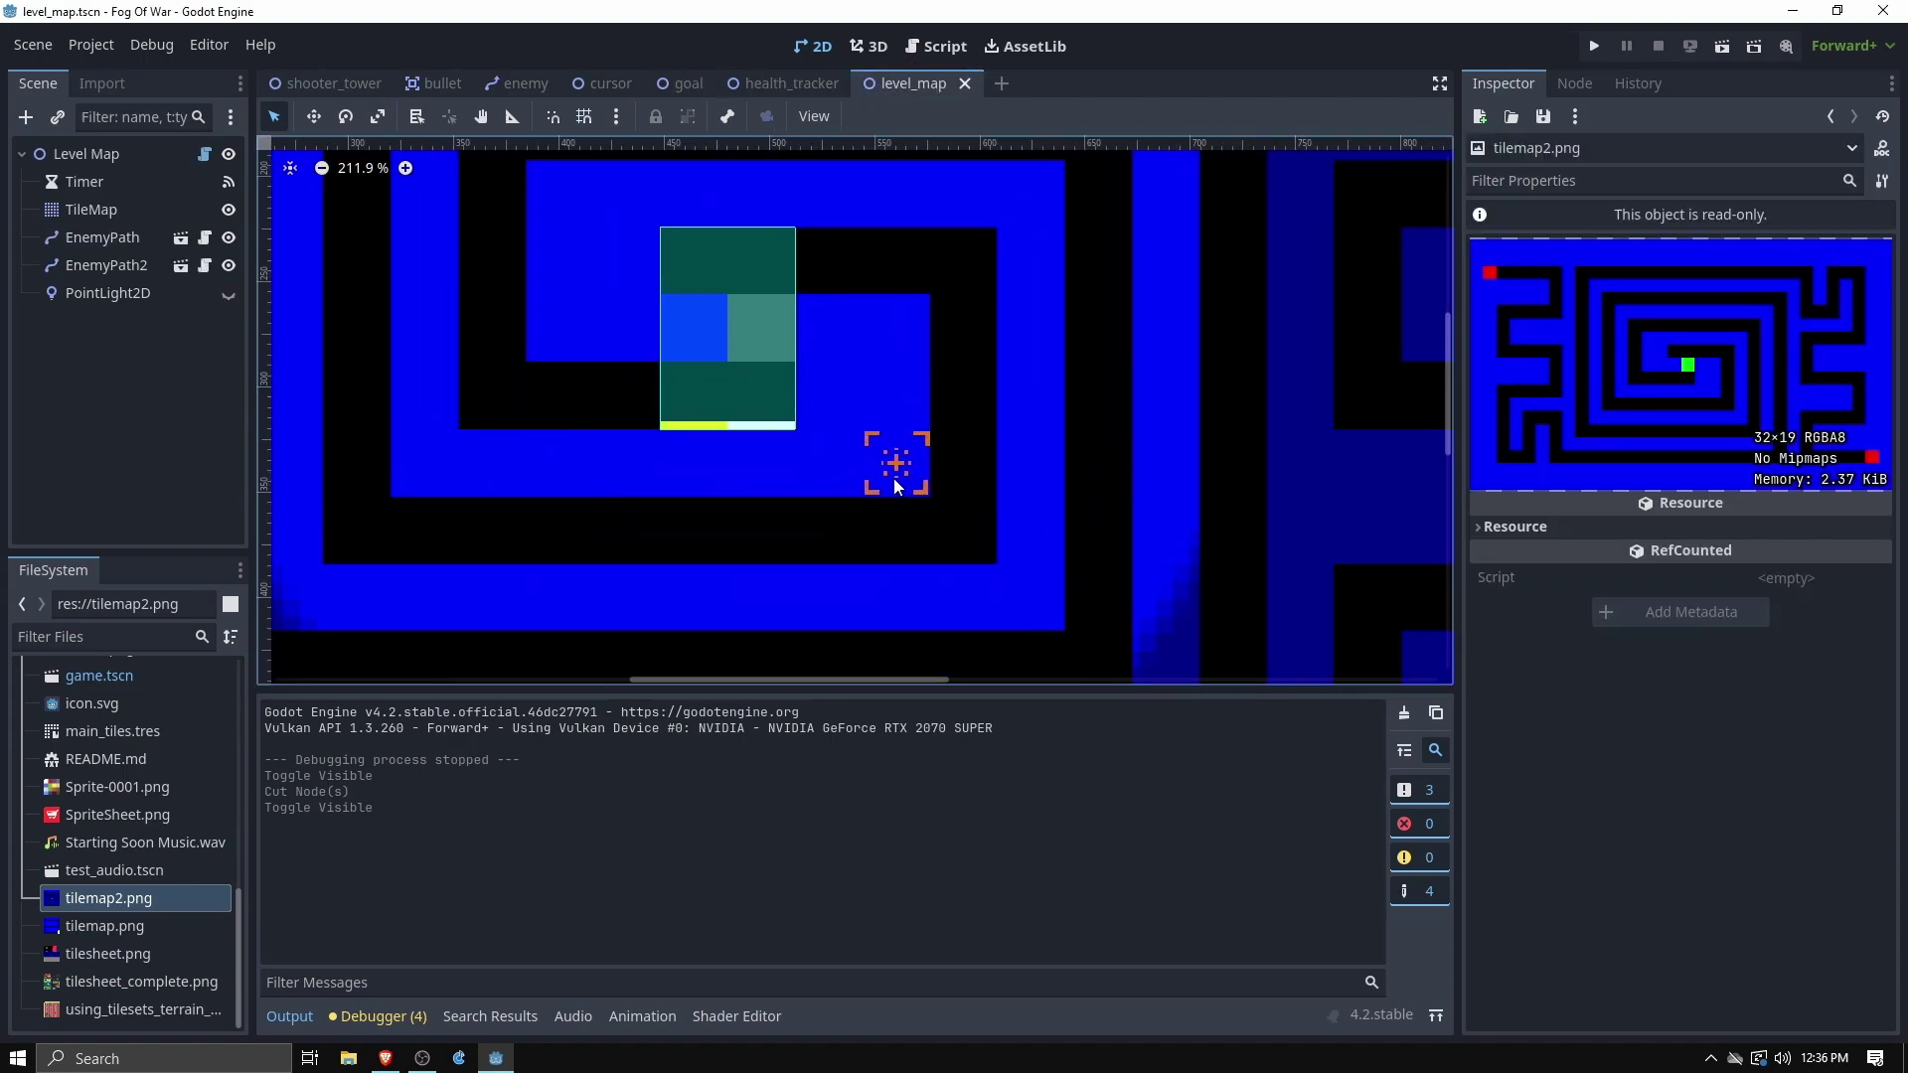
scroll(892, 479, "down", 3)
key("F5")
key("space")
key("Left")
key("Left")
key("space")
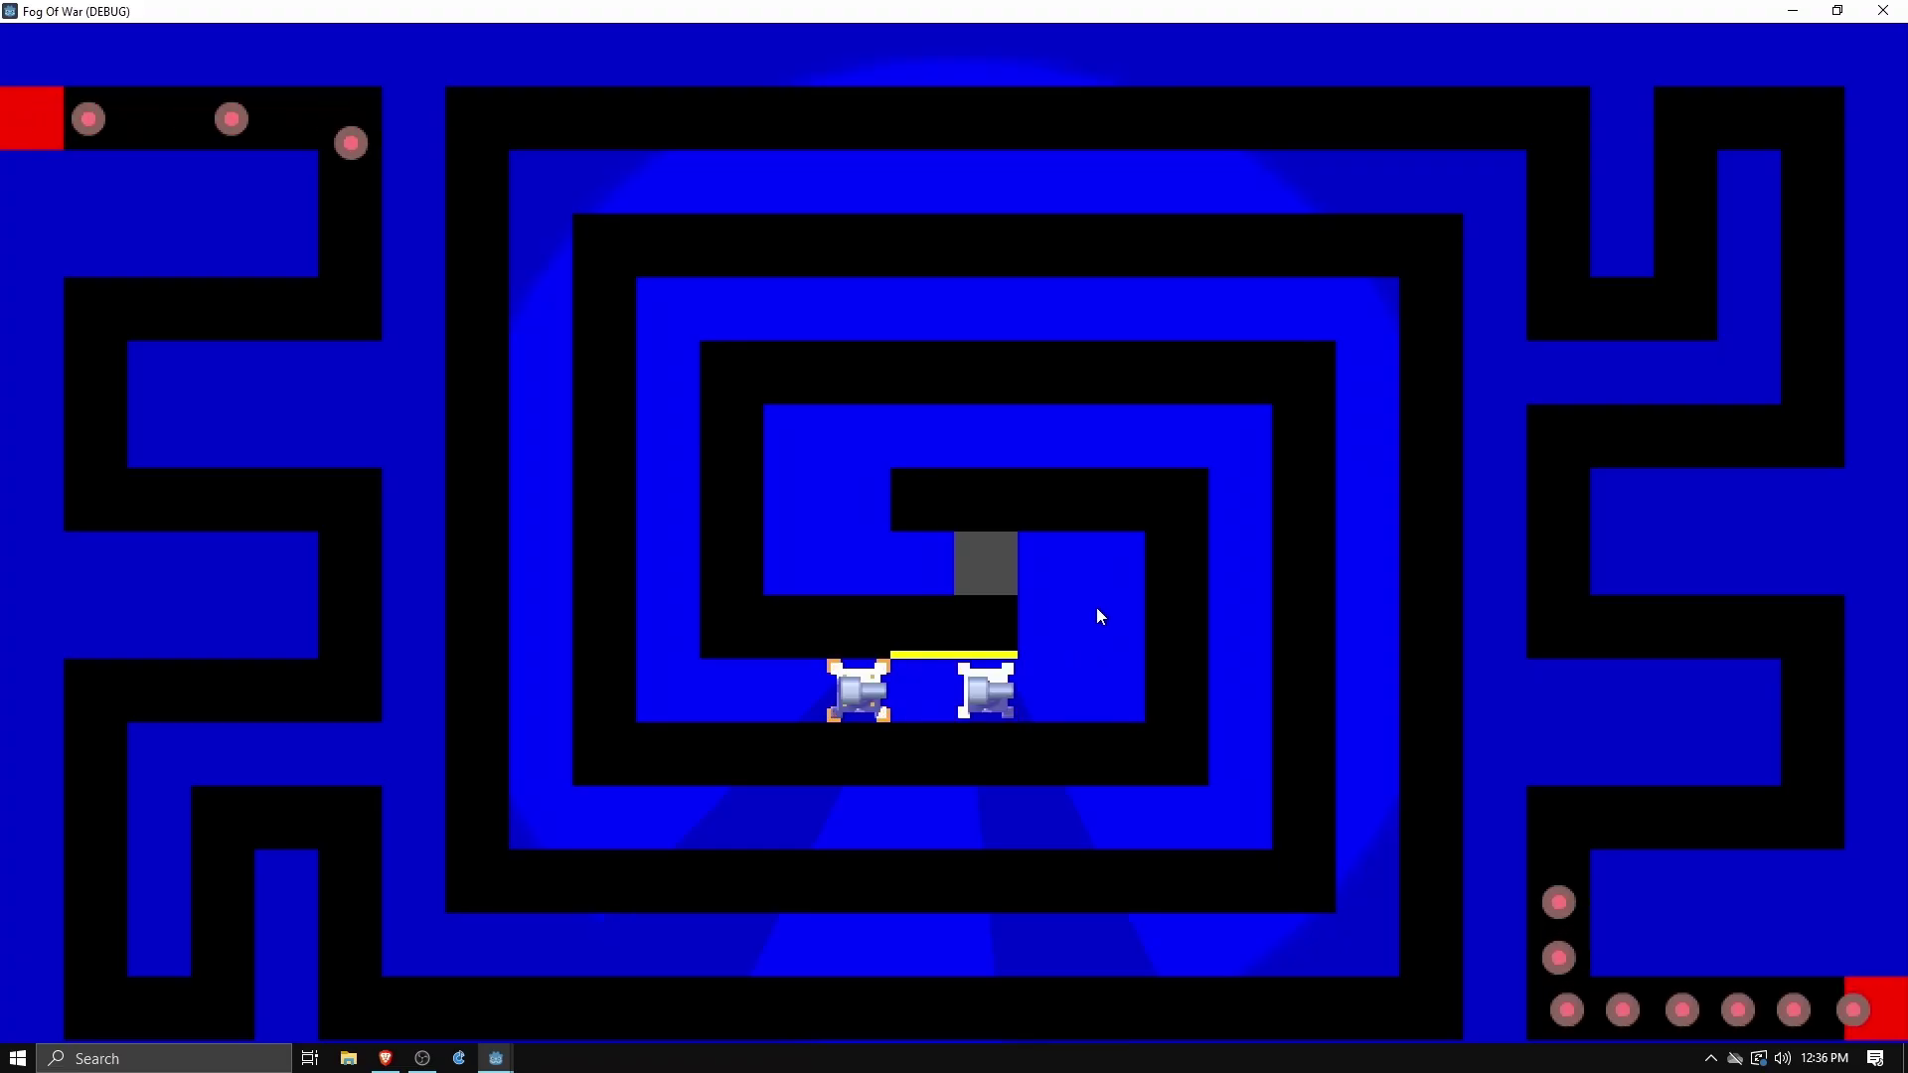
Place three towers in the vertical corridor on the west side of the spiral in the running game
key("Left")
key("Left")
key("Left")
key("space")
key("Up")
key("space")
key("Up")
key("Up")
key("Up")
key("space")
Place a tower in the corridor on the east side of the spiral, level with the goal
key("Down")
key("Down")
key("Right")
key("Right")
key("Right")
key("Right")
key("Right")
key("Right")
key("Right")
key("Right")
key("Right")
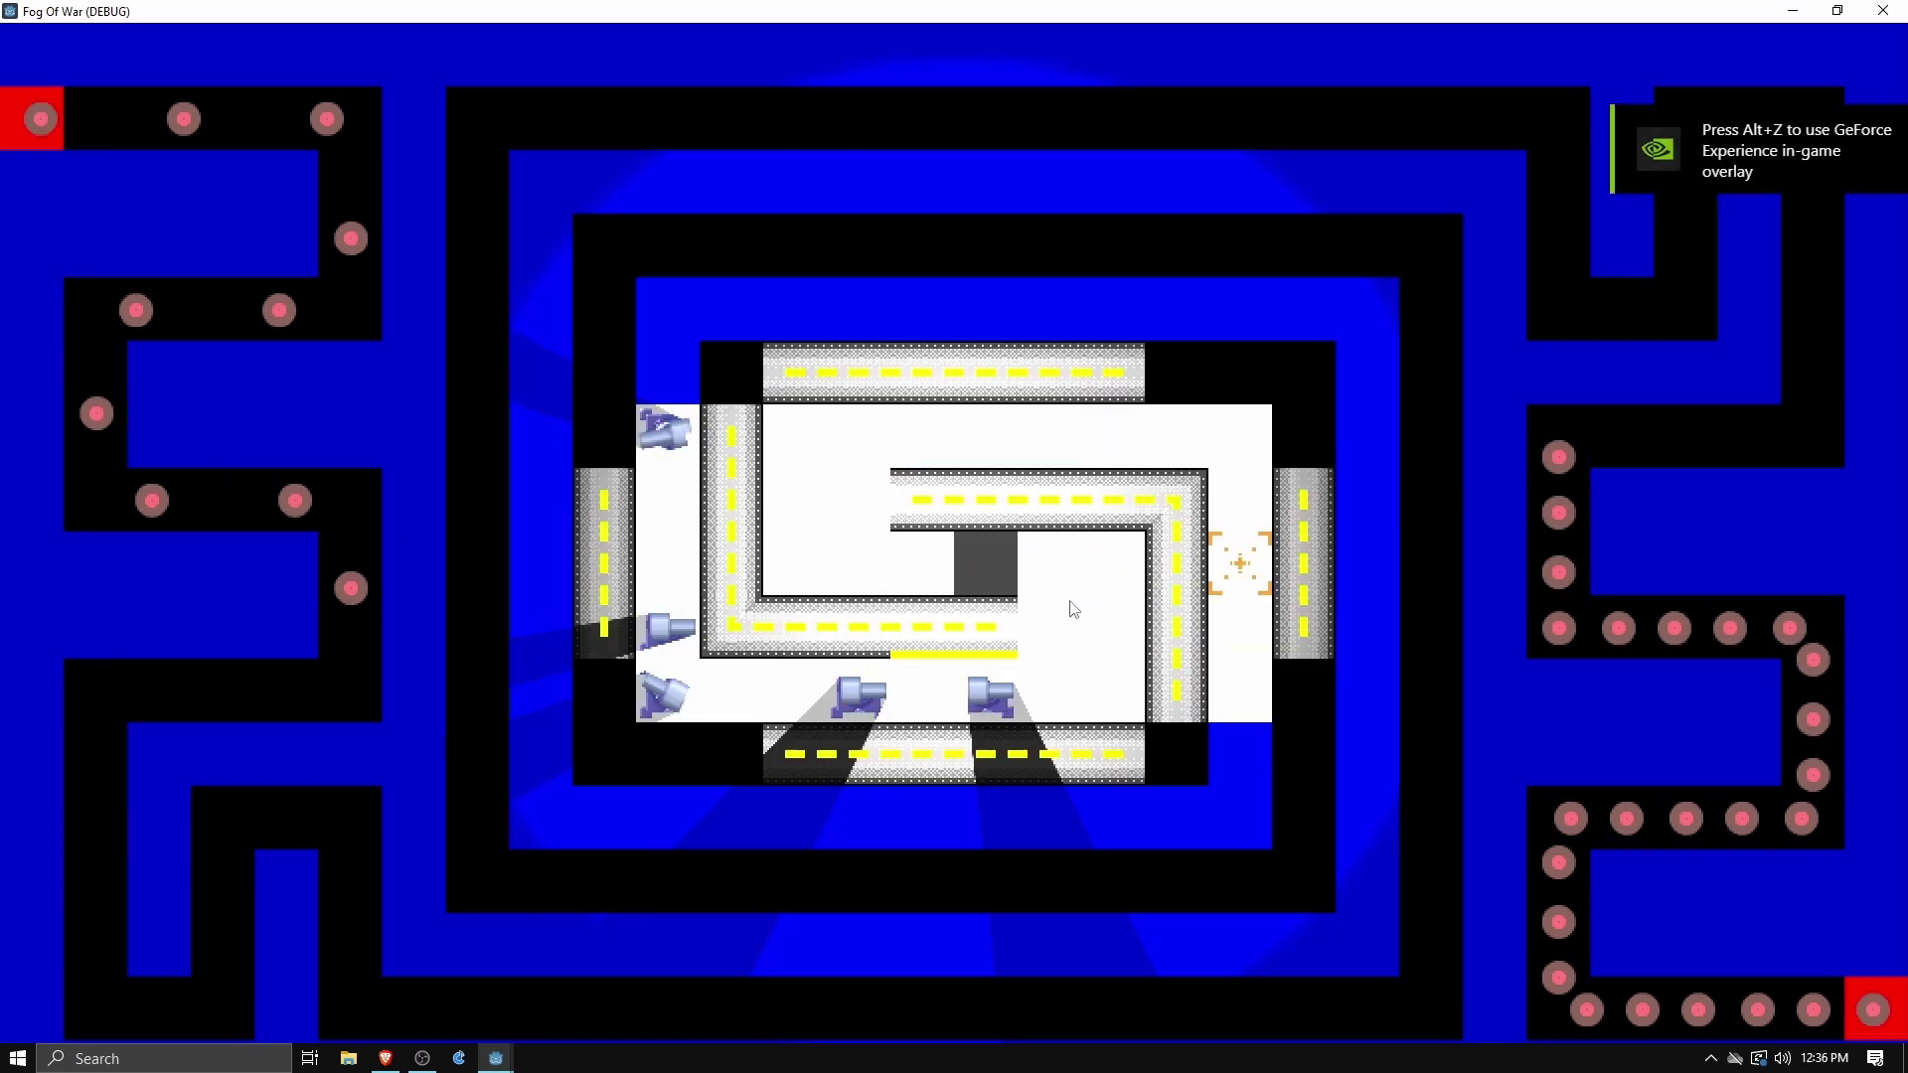
key("space")
Move the game cursor around the map and place towers along the spiral's upper corridor
key("Right")
key("Right")
key("Right")
key("Right")
key("Right")
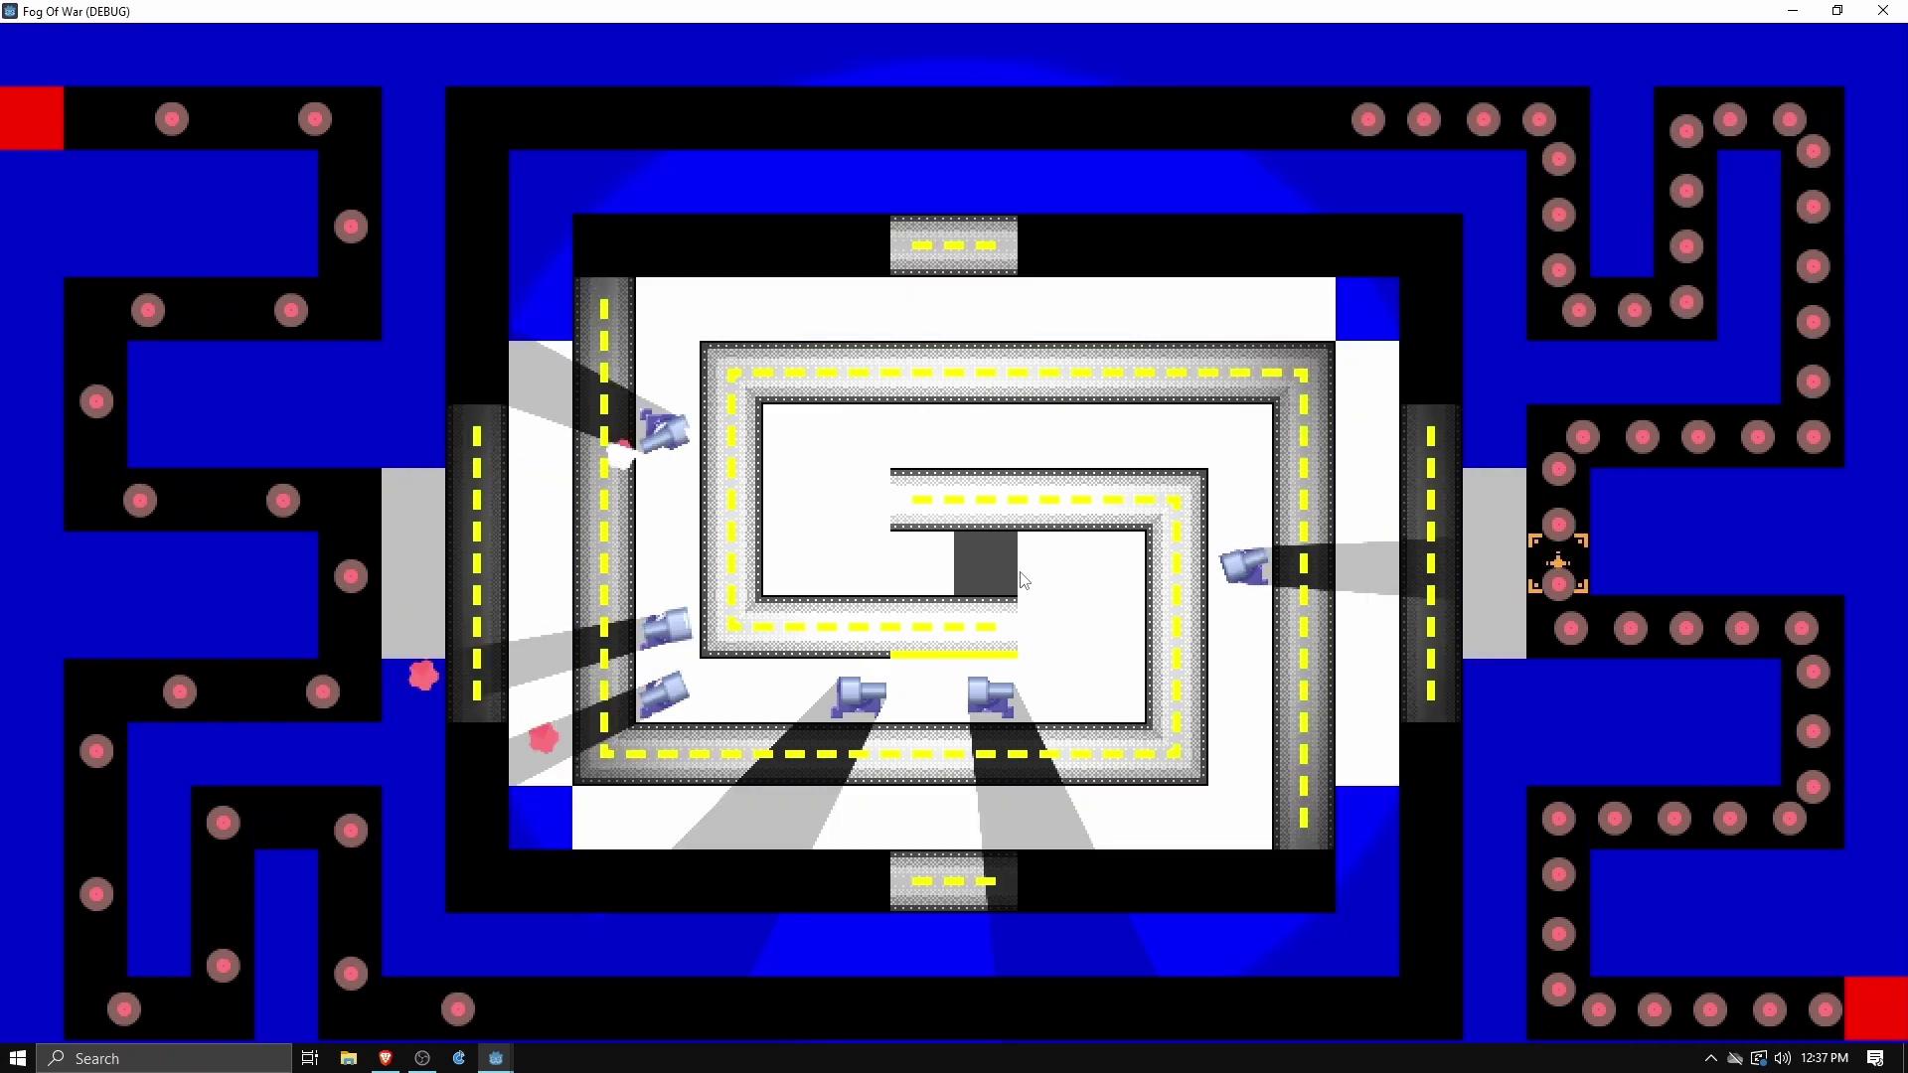
key("Left")
key("Left")
key("Left")
key("Left")
key("Left")
key("Left")
key("Left")
key("Left")
key("Up")
key("Up")
key("Up")
key("Up")
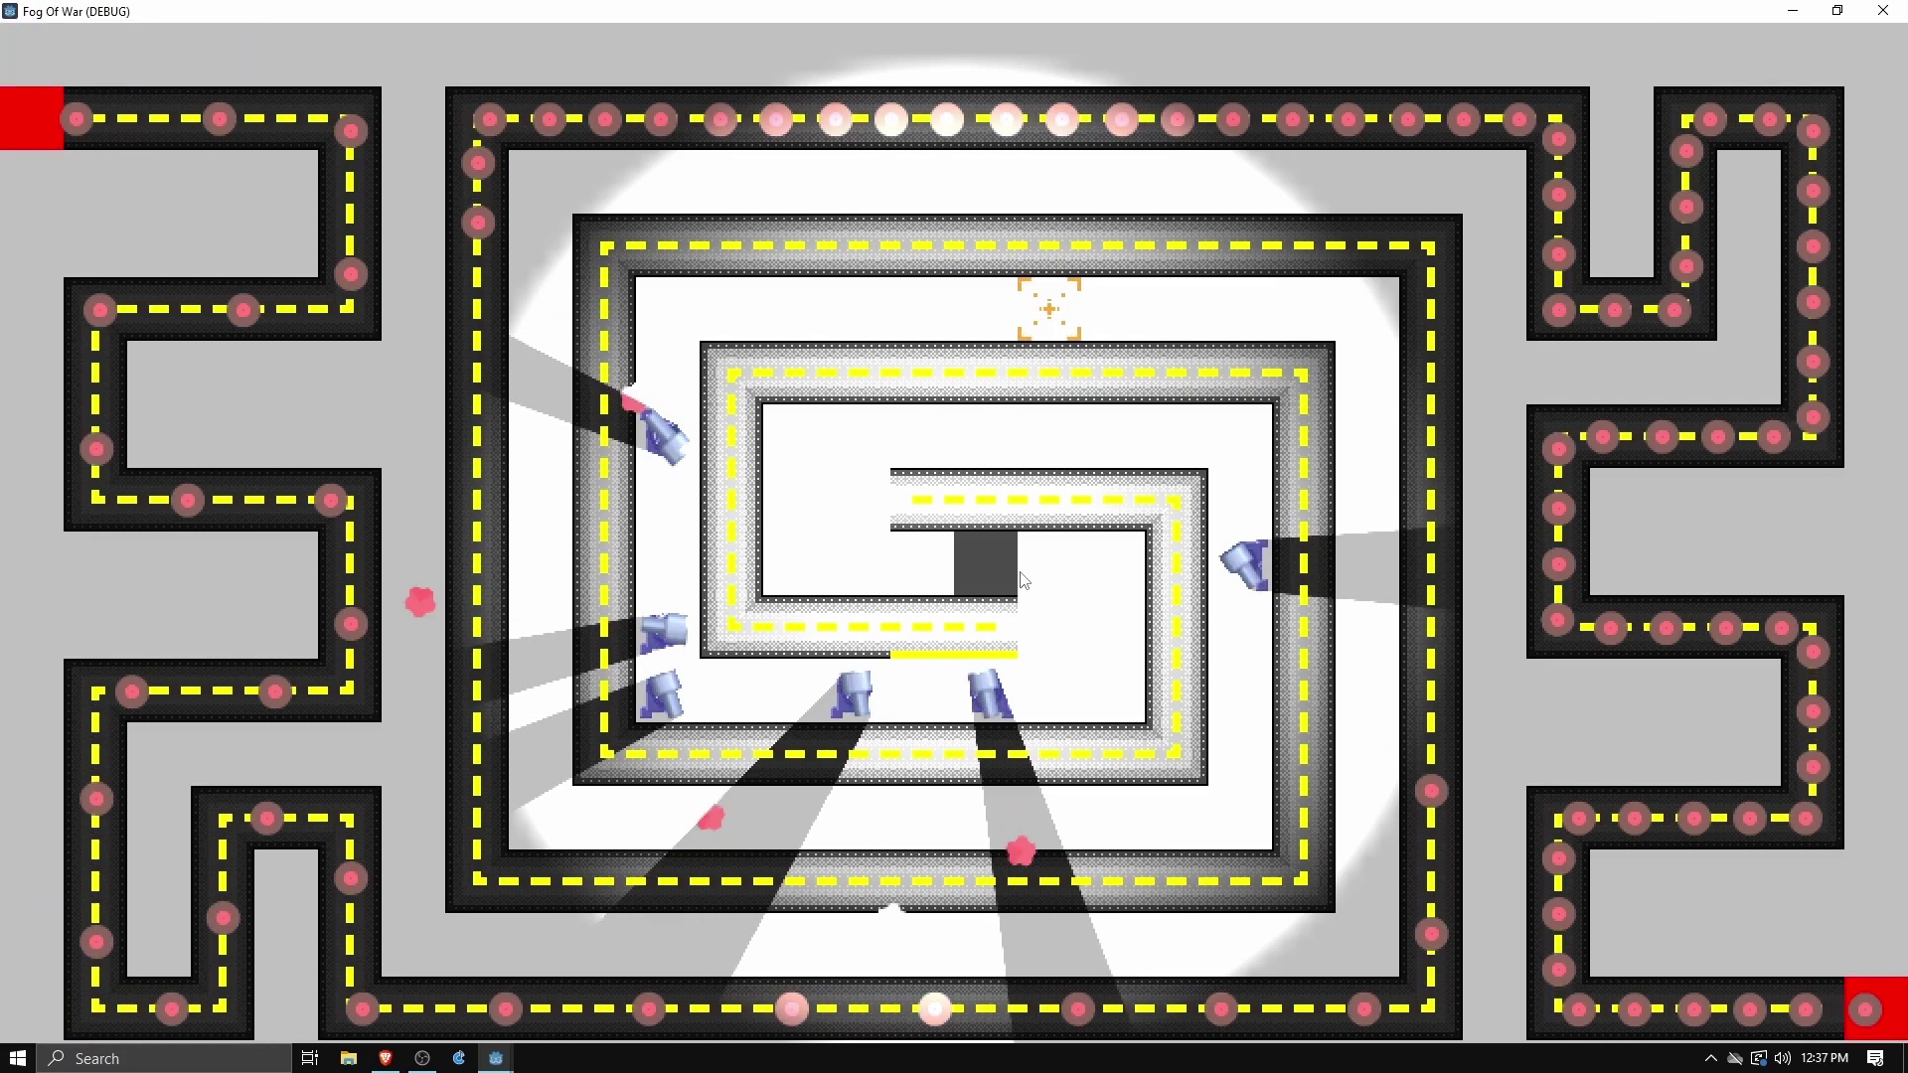
key("Left")
key("space")
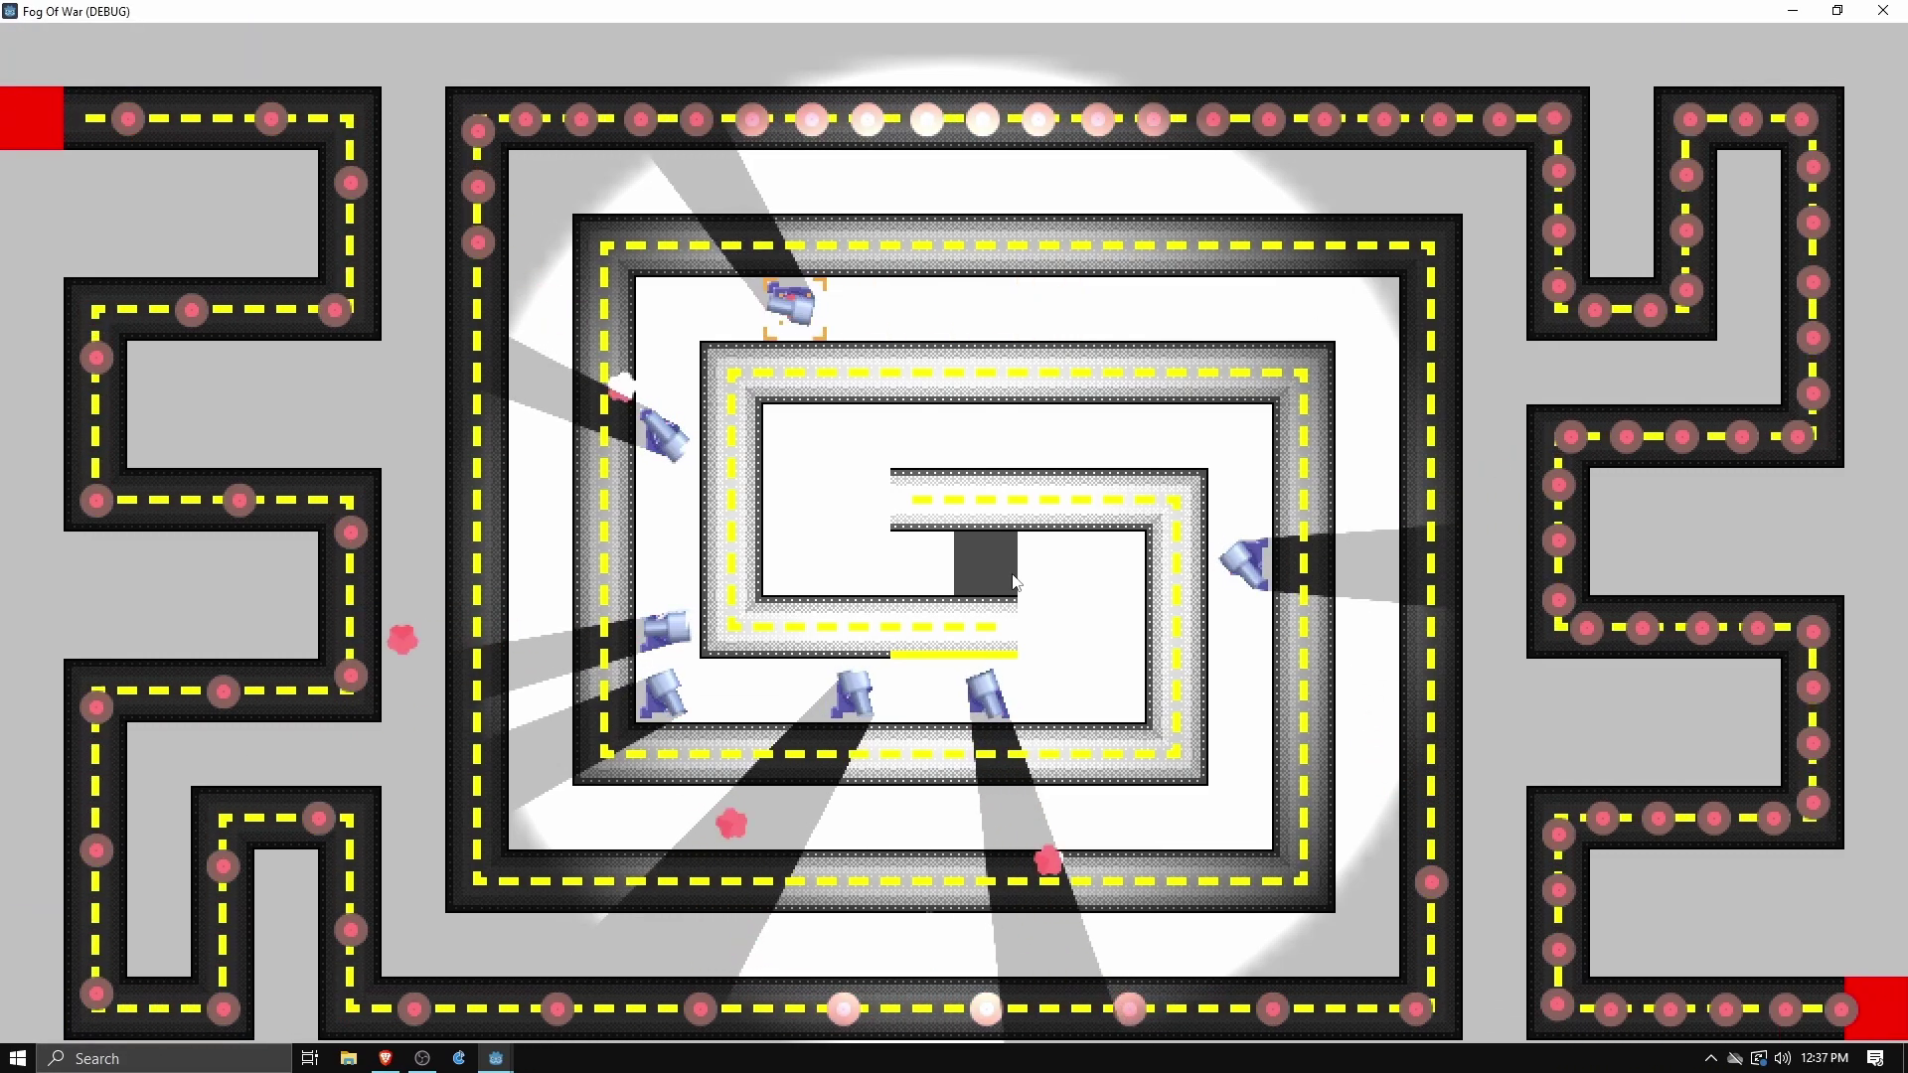
key("Right")
key("space")
key("Right")
key("Right")
key("Right")
key("Right")
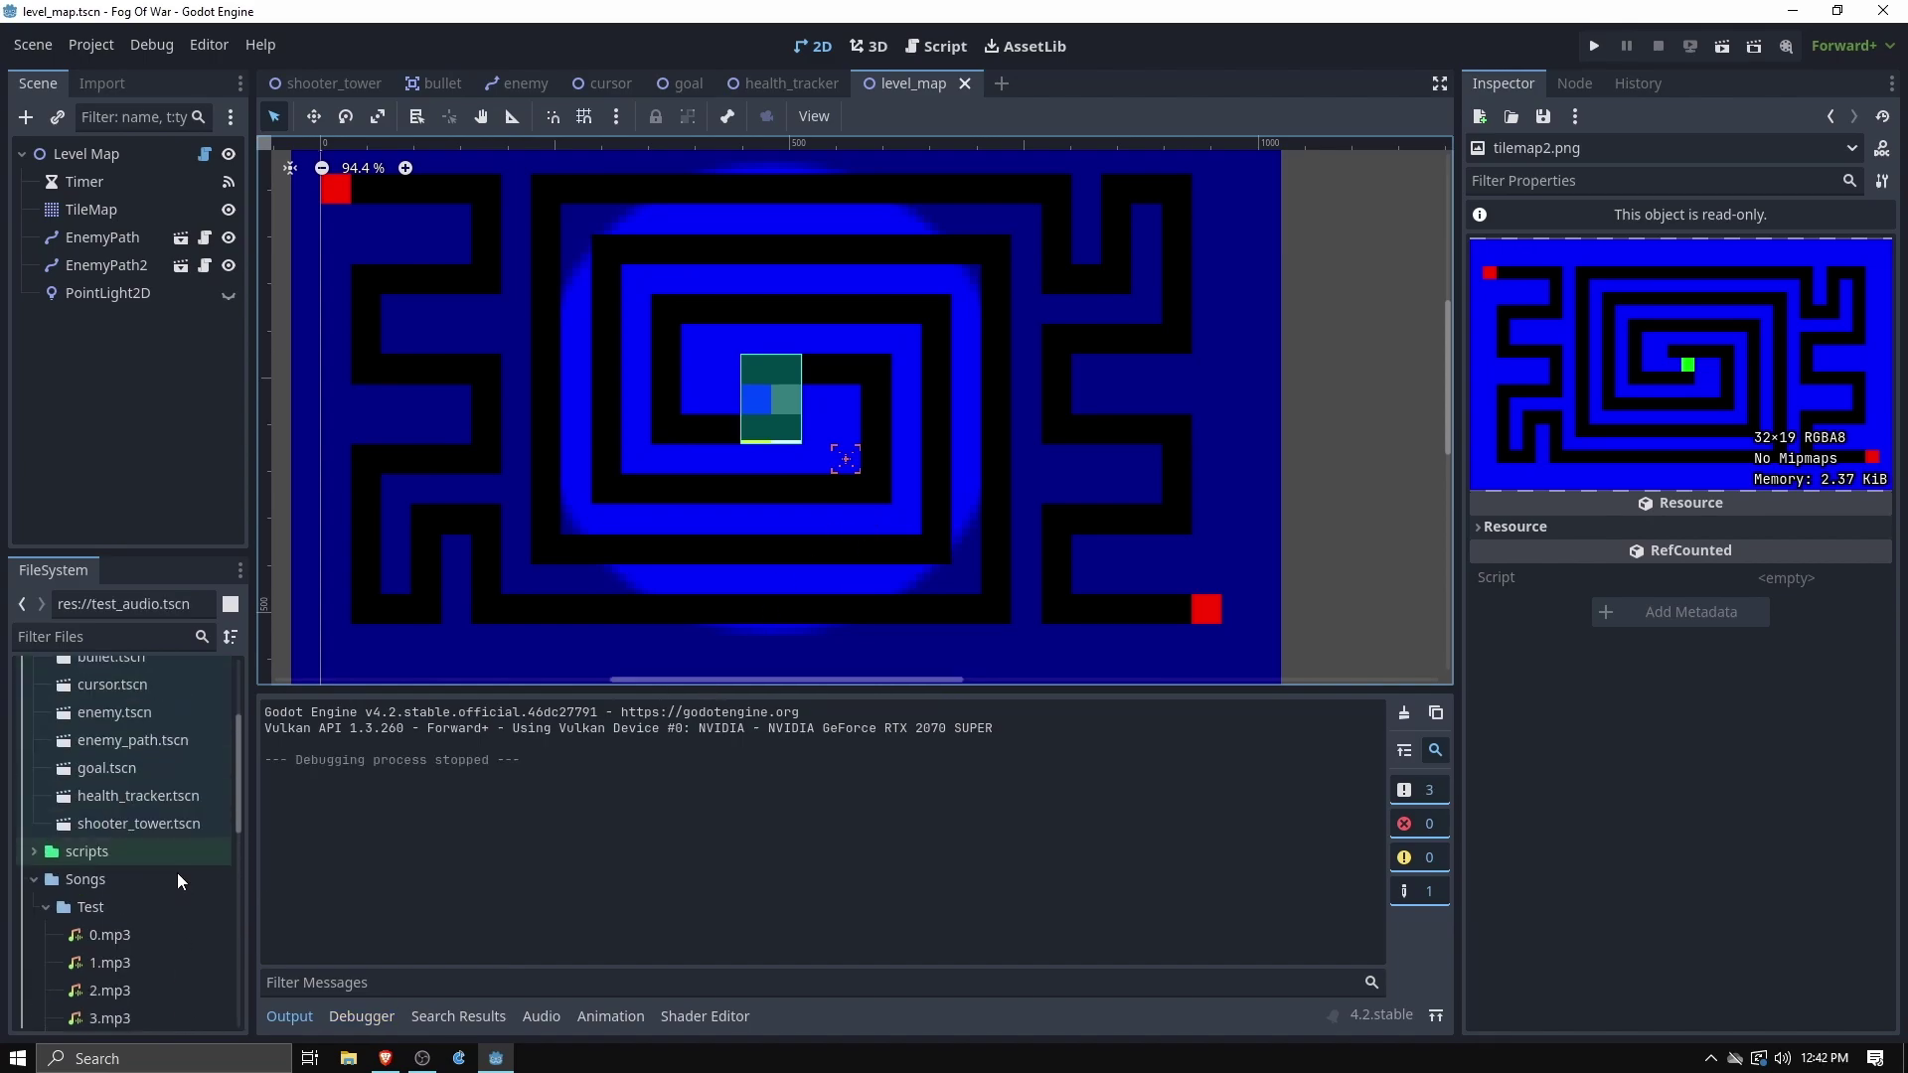
Find and open game.tscn in the project files, and compare it with the level_map scene
scroll(177, 873, "up", 3)
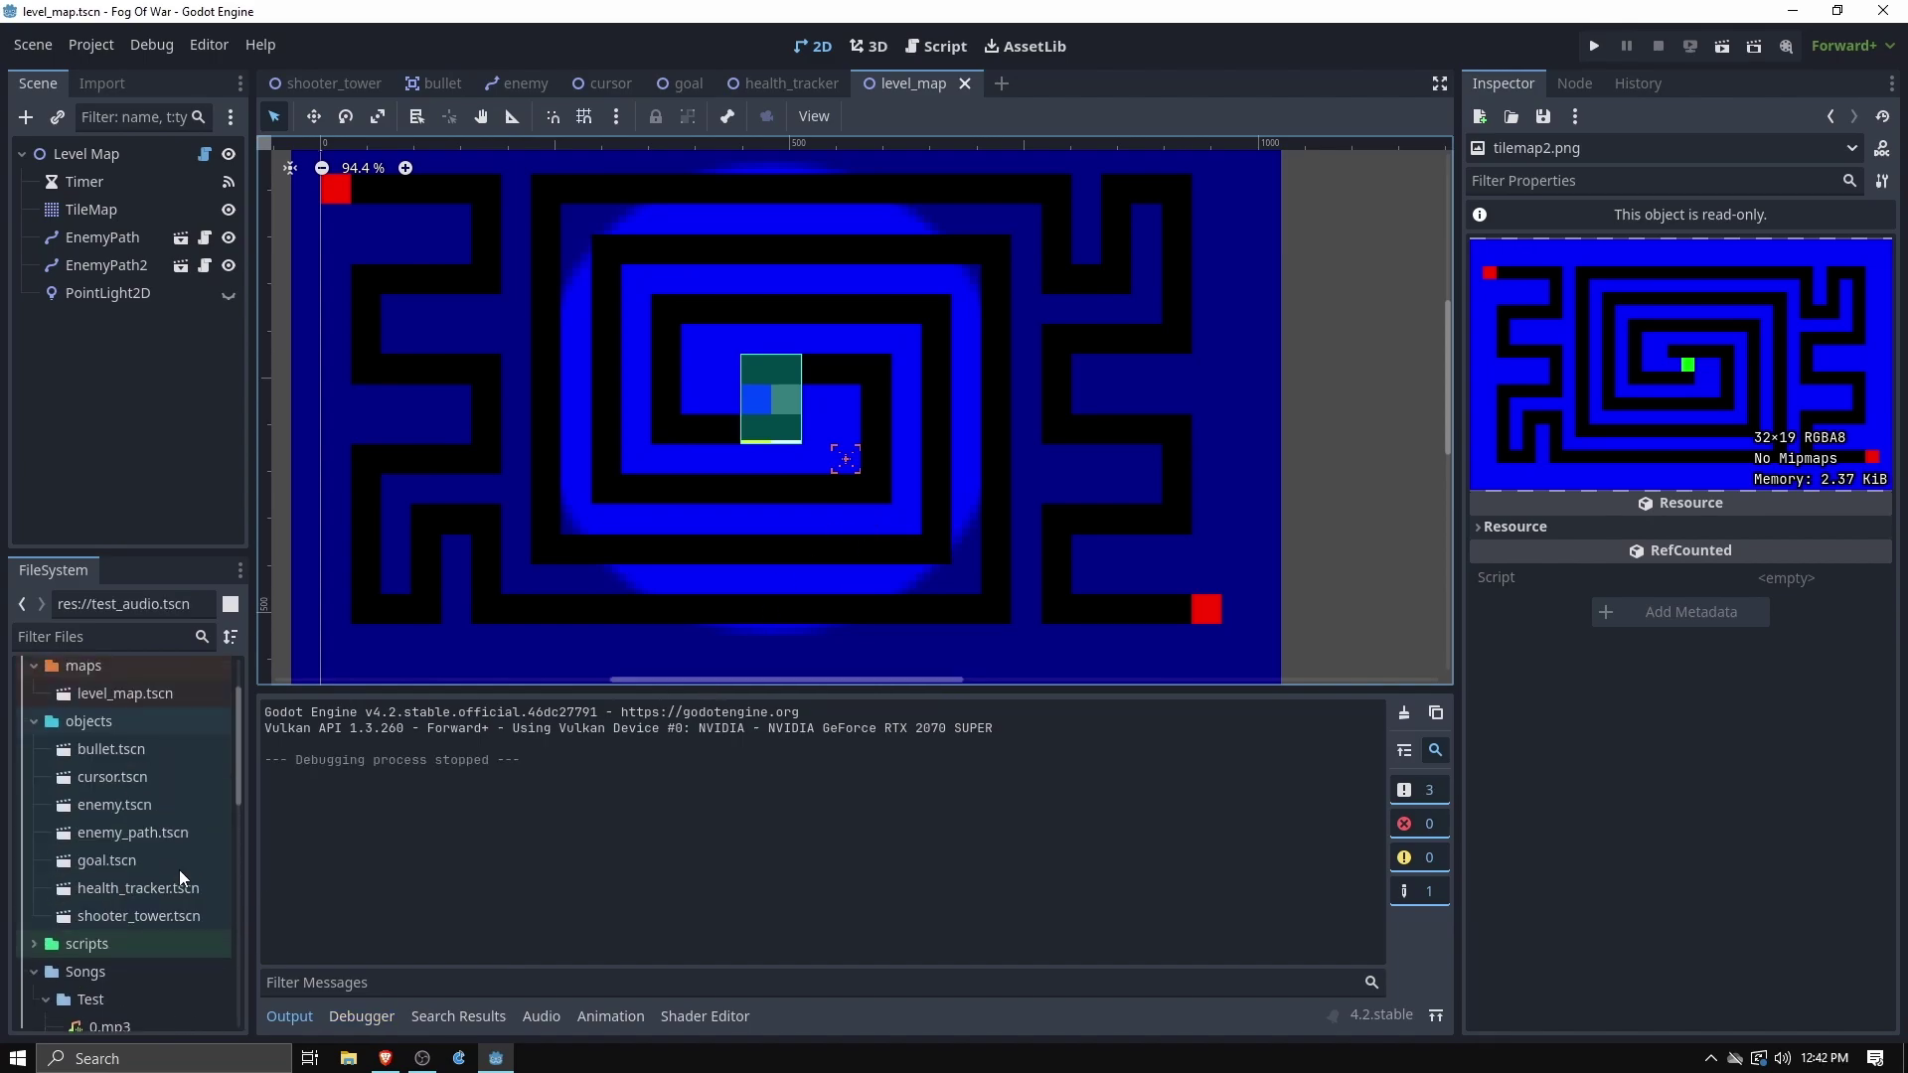
scroll(147, 874, "up", 5)
scroll(147, 873, "down", 9)
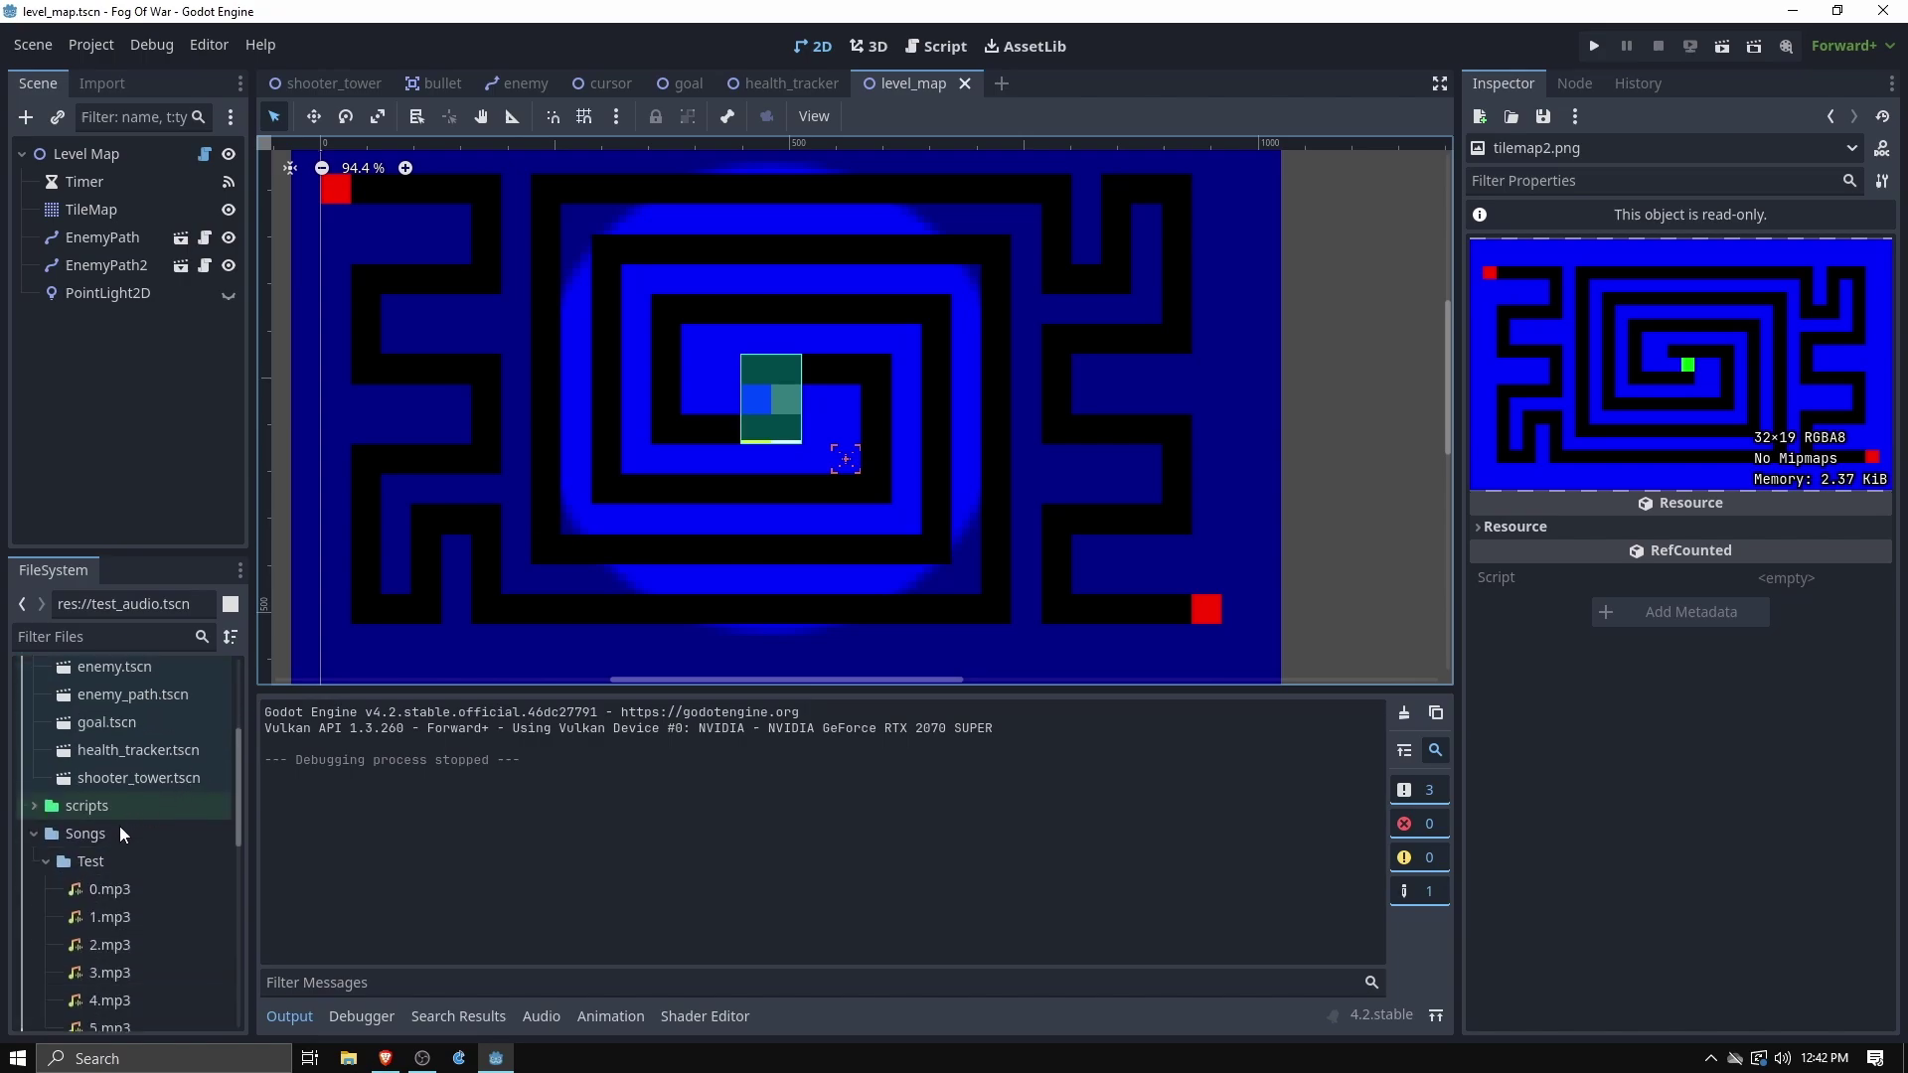
scroll(164, 914, "up", 3)
scroll(118, 916, "down", 10)
scroll(119, 914, "down", 6)
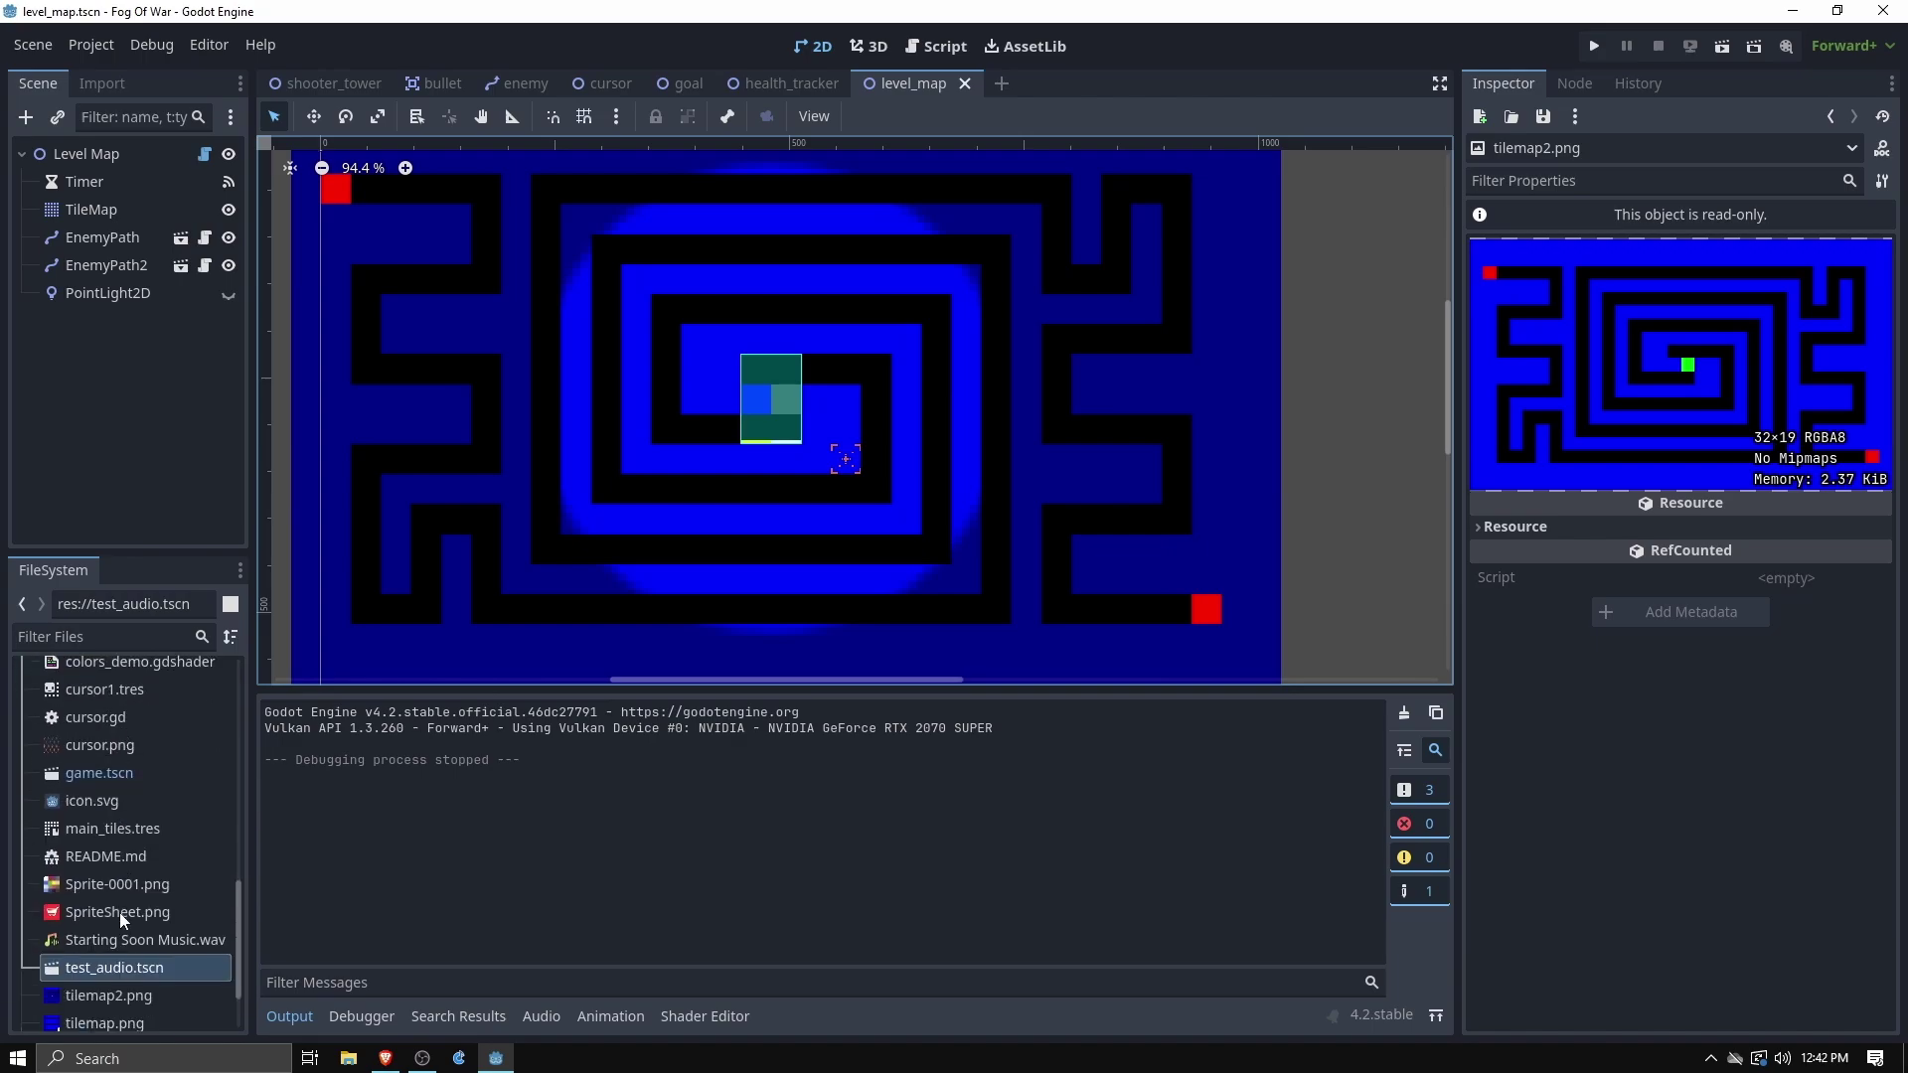
double_click(99, 774)
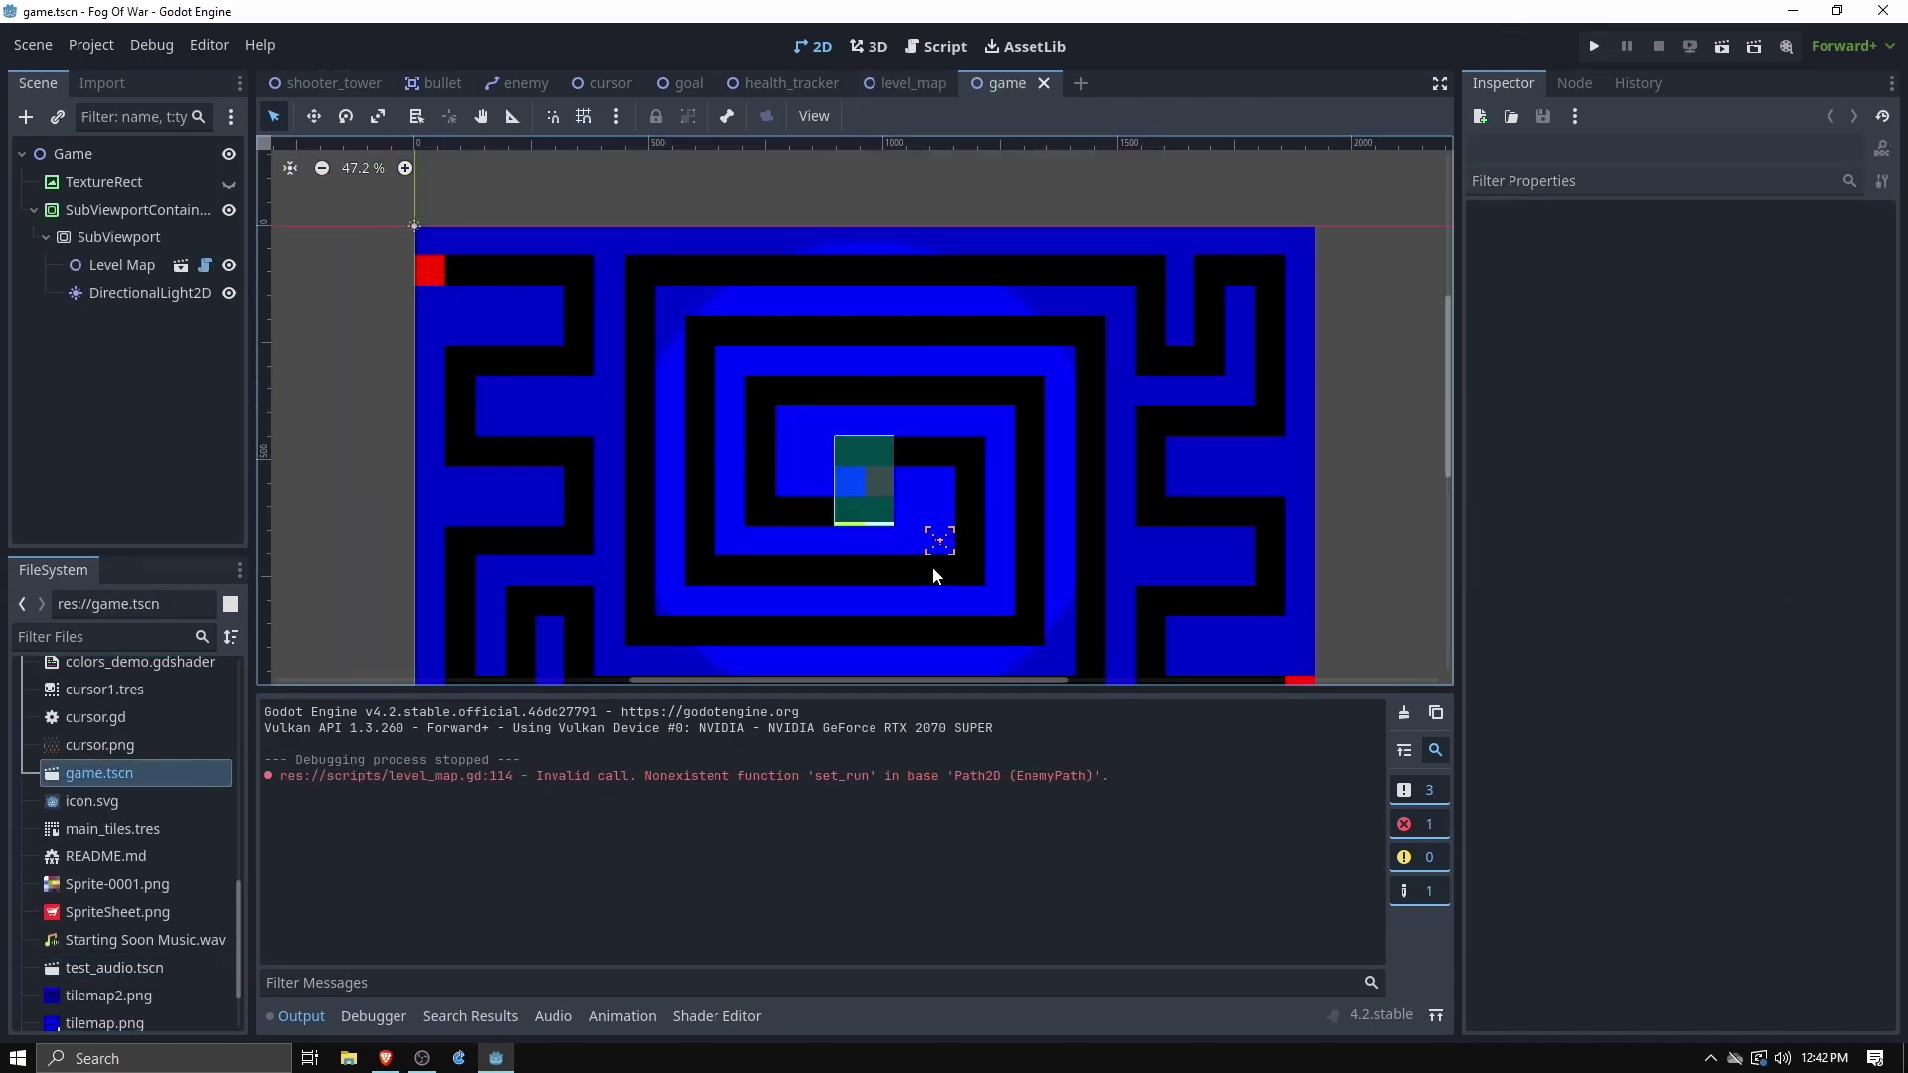
scroll(954, 502, "down", 3)
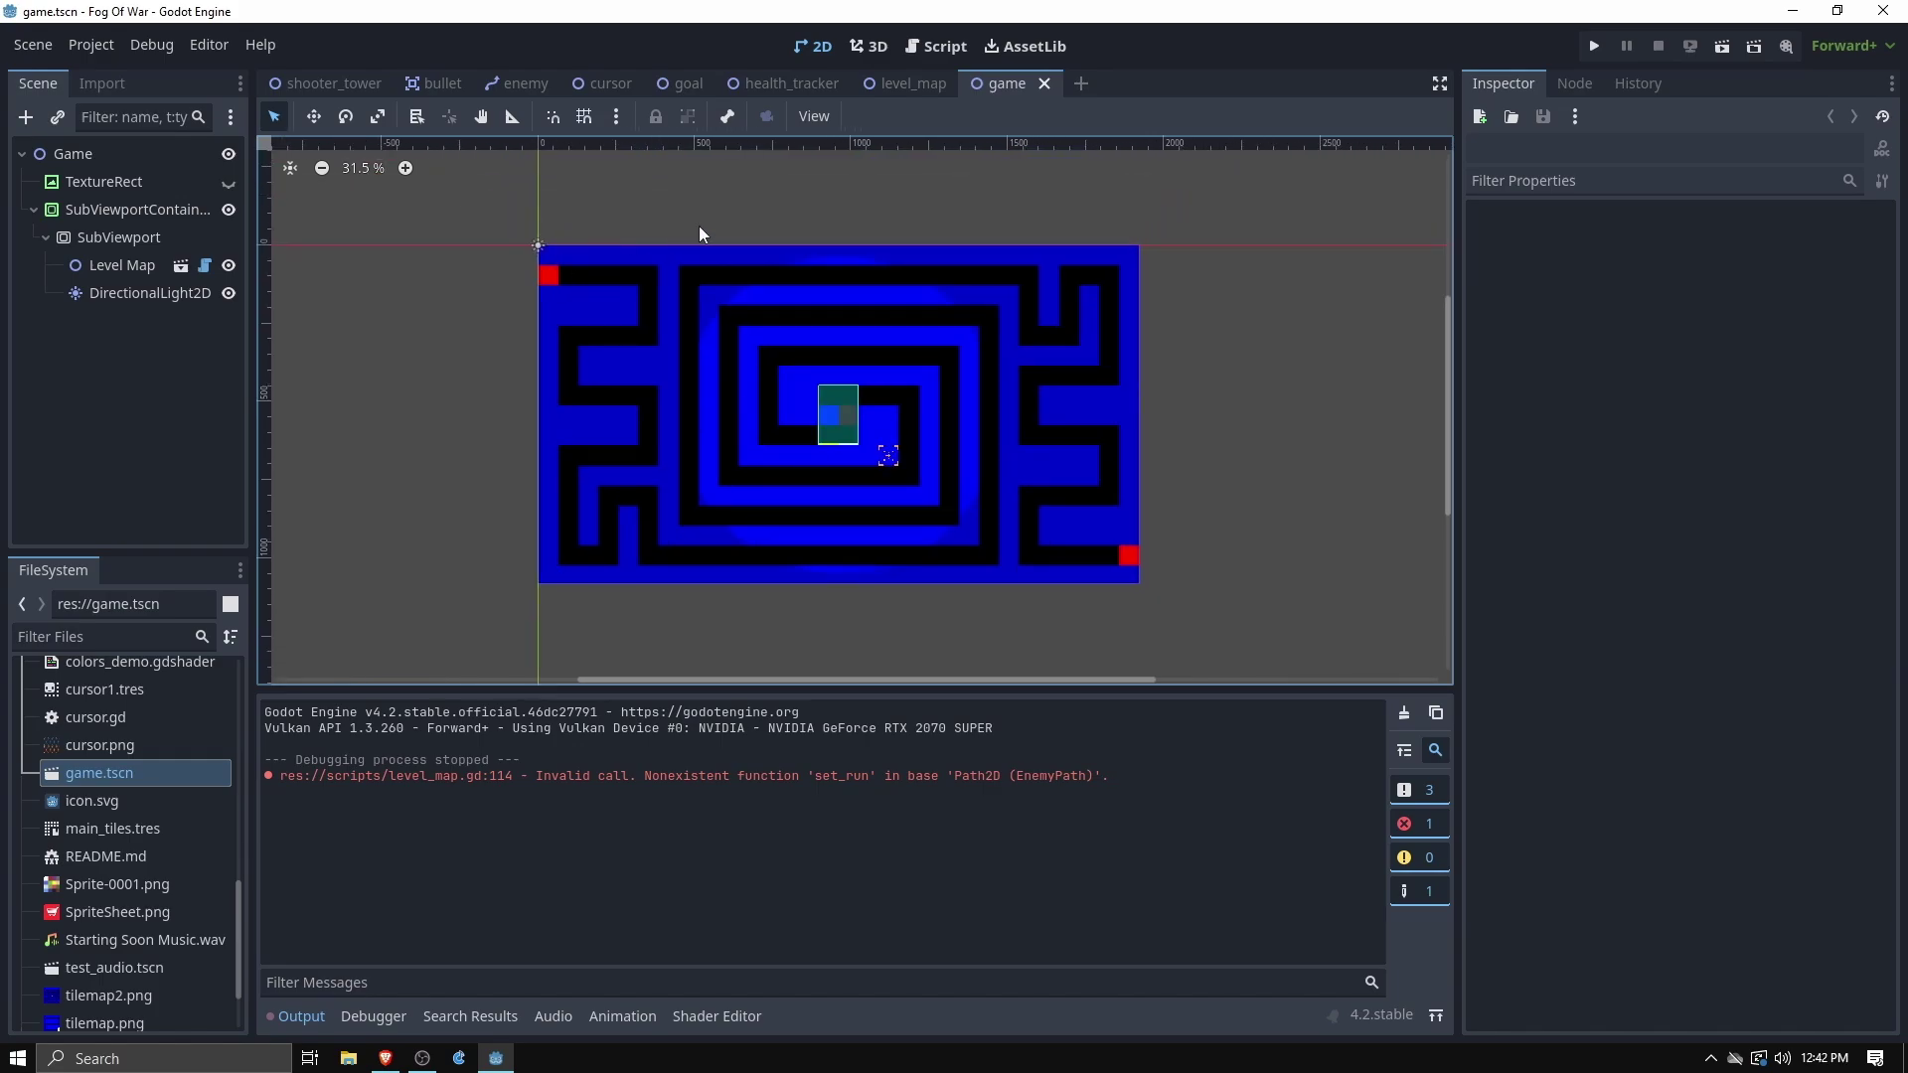
left_click(908, 80)
left_click(1028, 85)
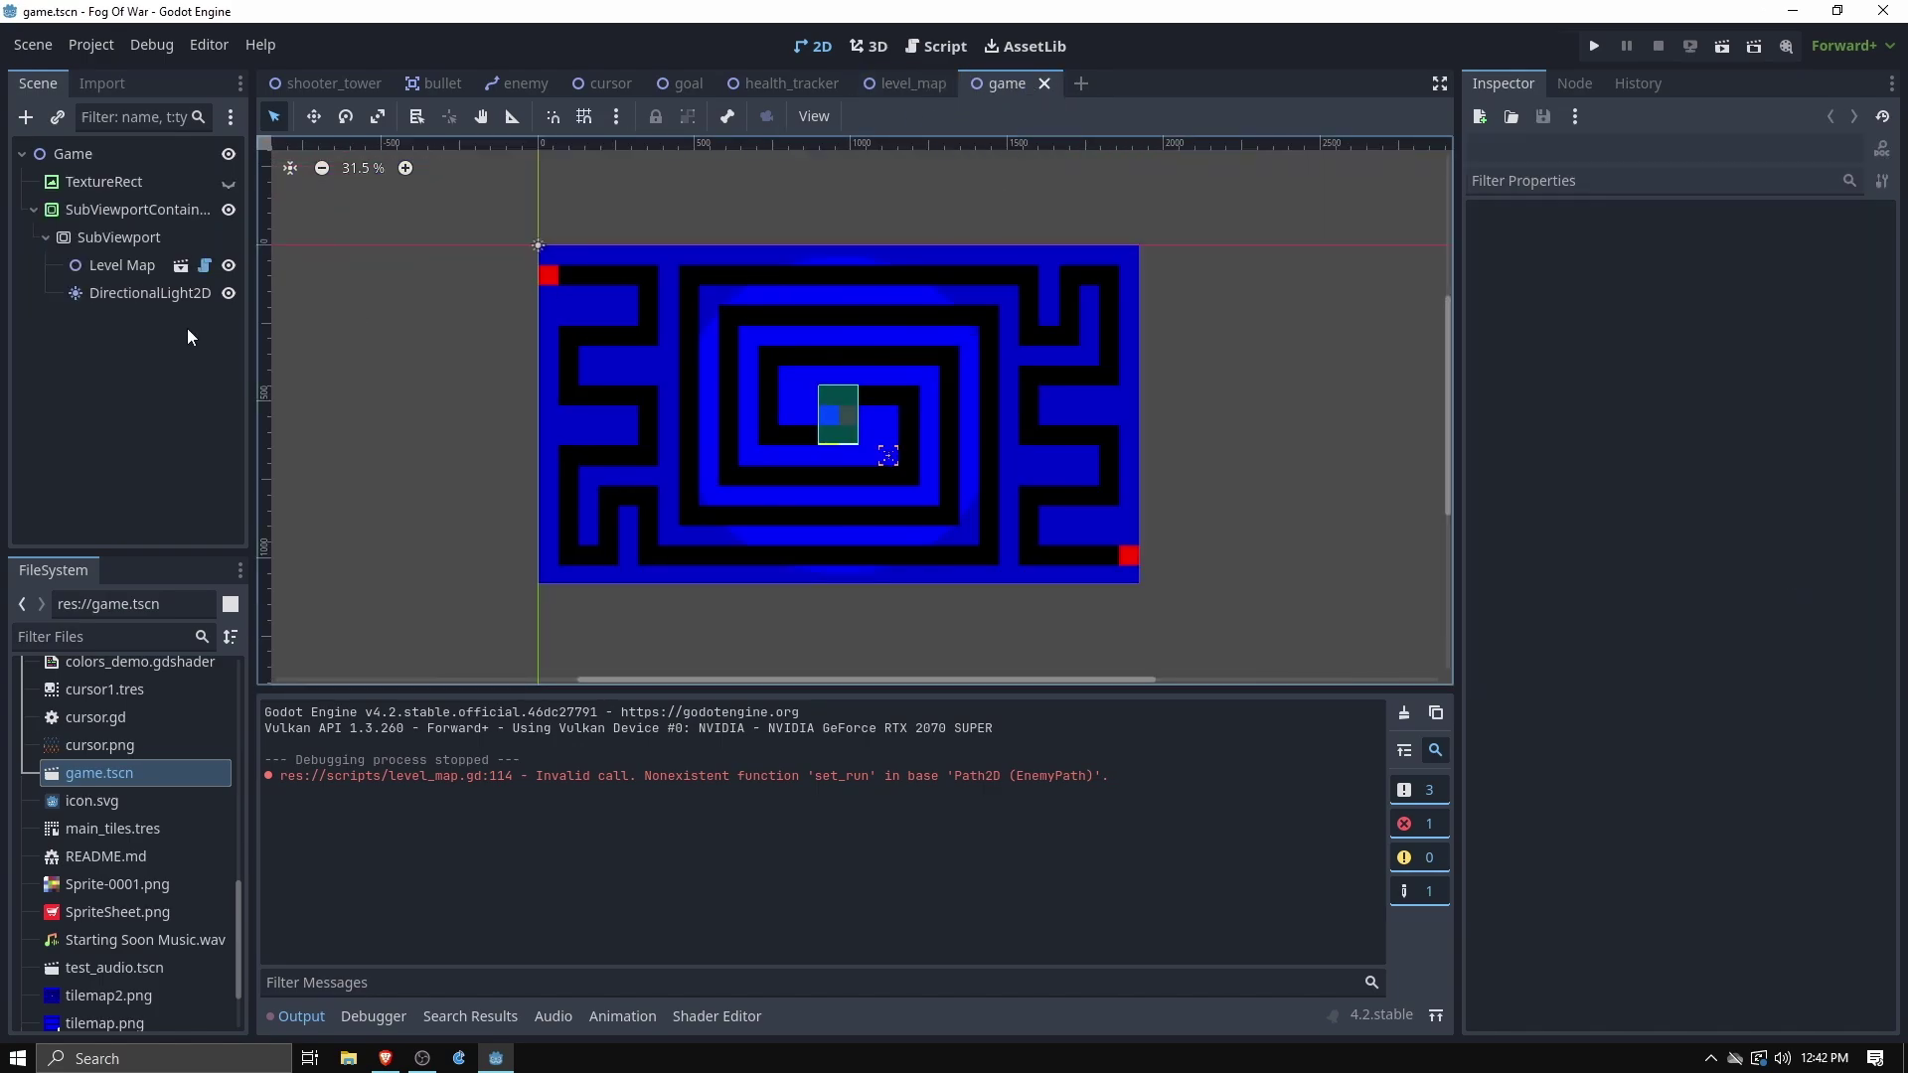
Inspect the Level Map, SubViewport and SubViewportContainer nodes of the game scene, ending on a close view of the Level Map's cursor
left_click(129, 260)
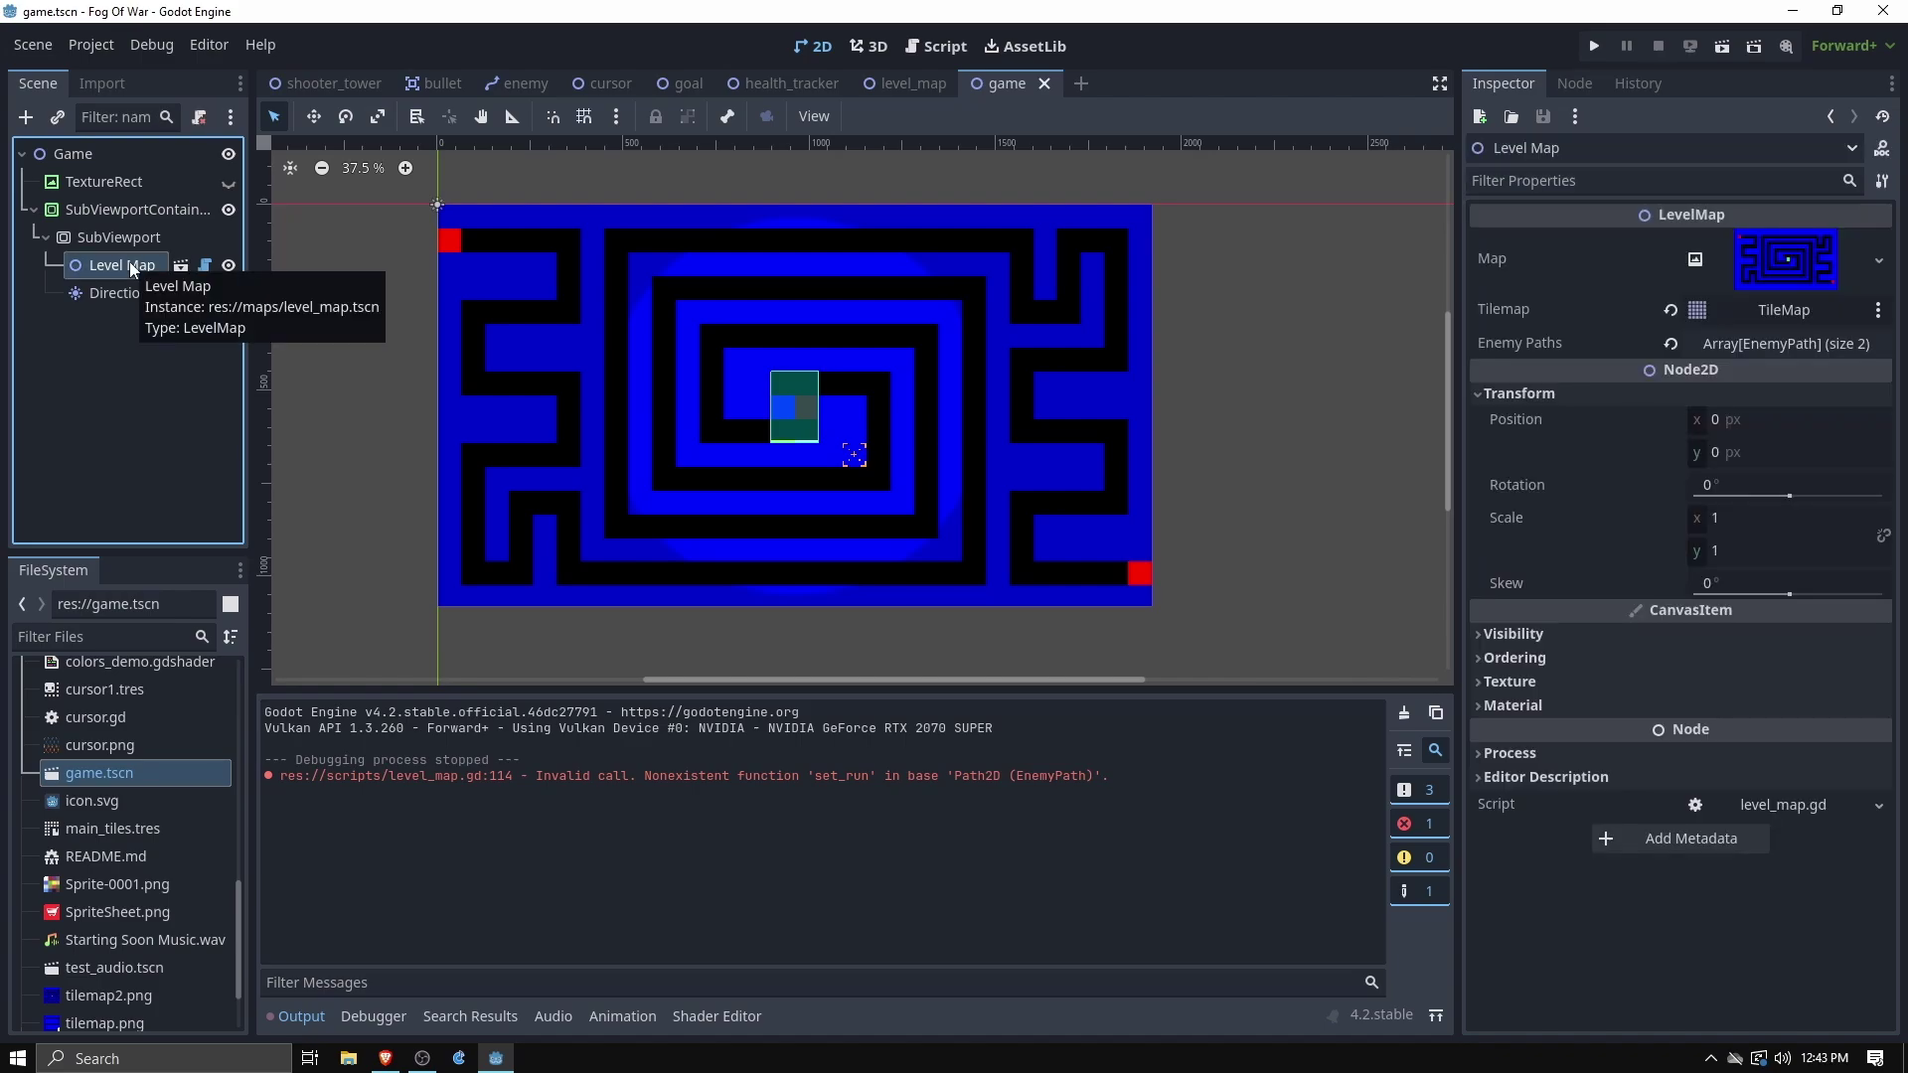
left_click(129, 236)
left_click(138, 208)
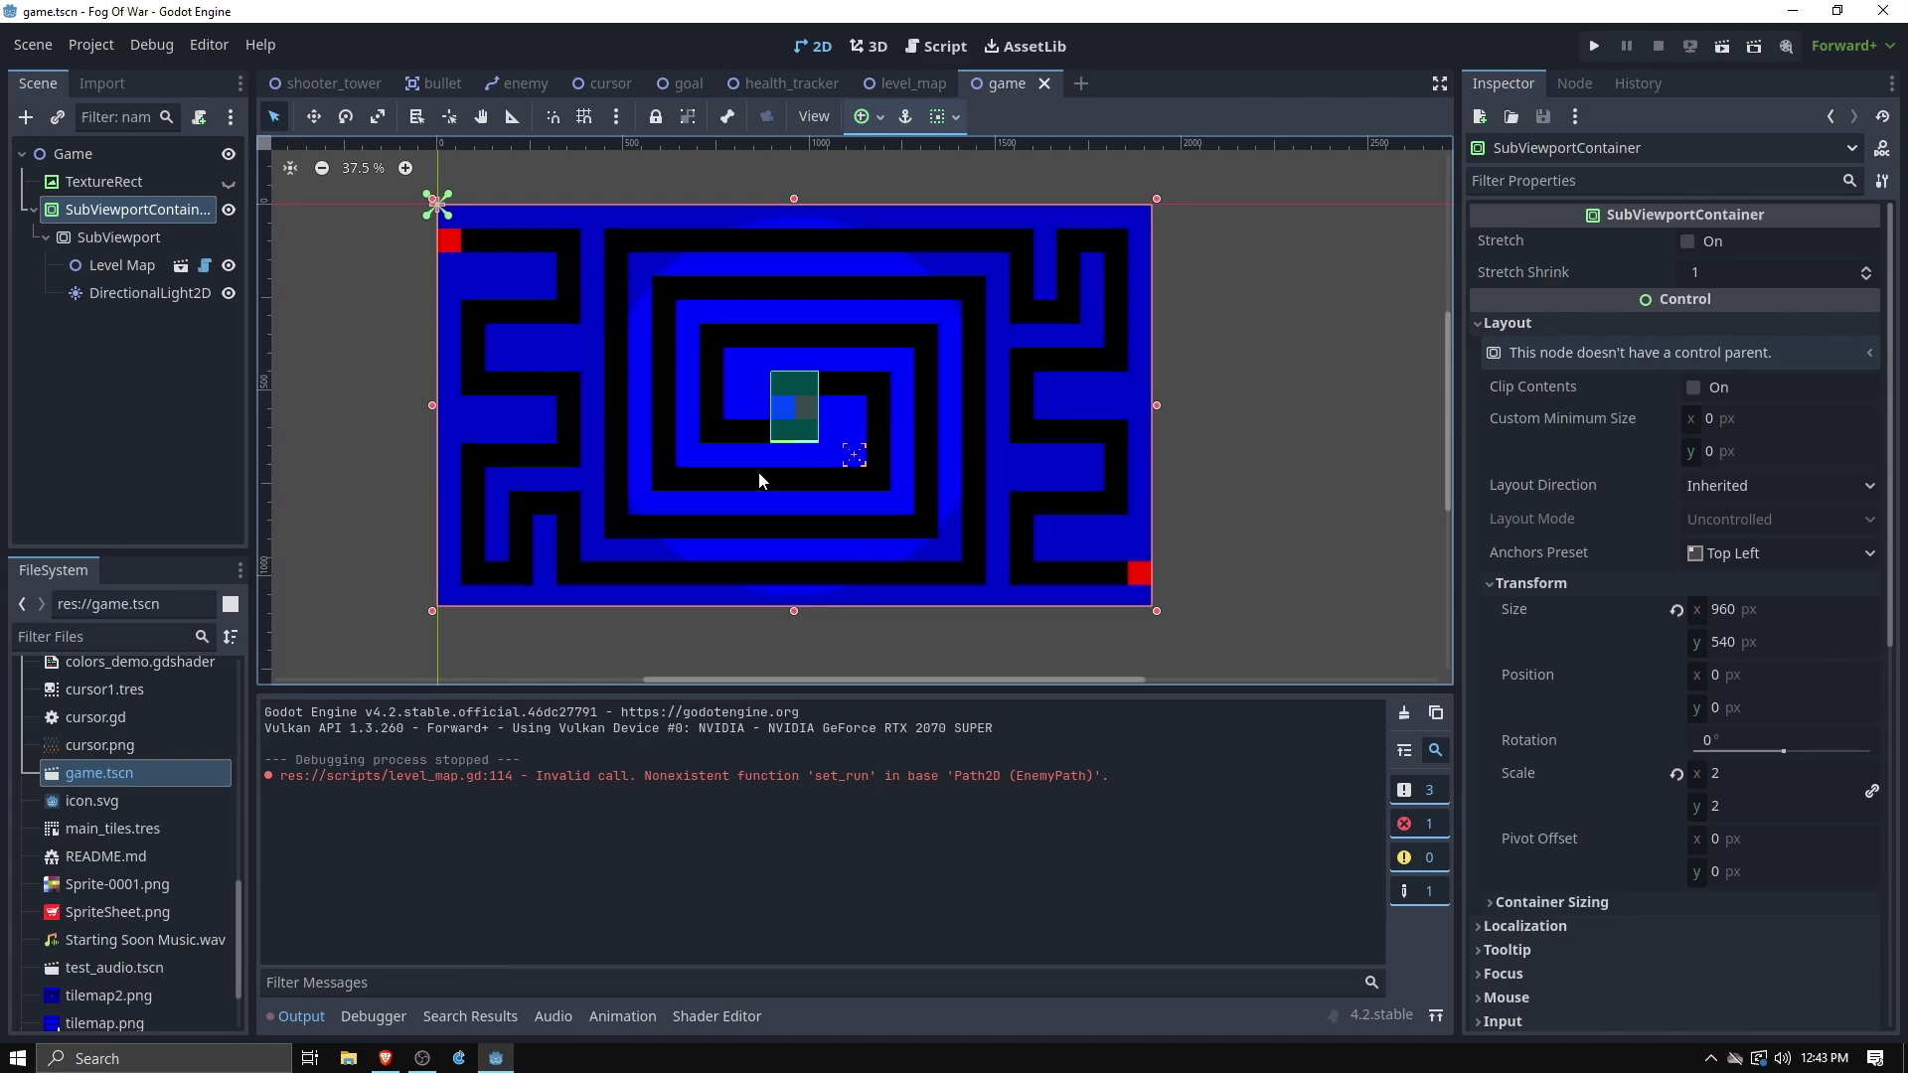
left_click(127, 269)
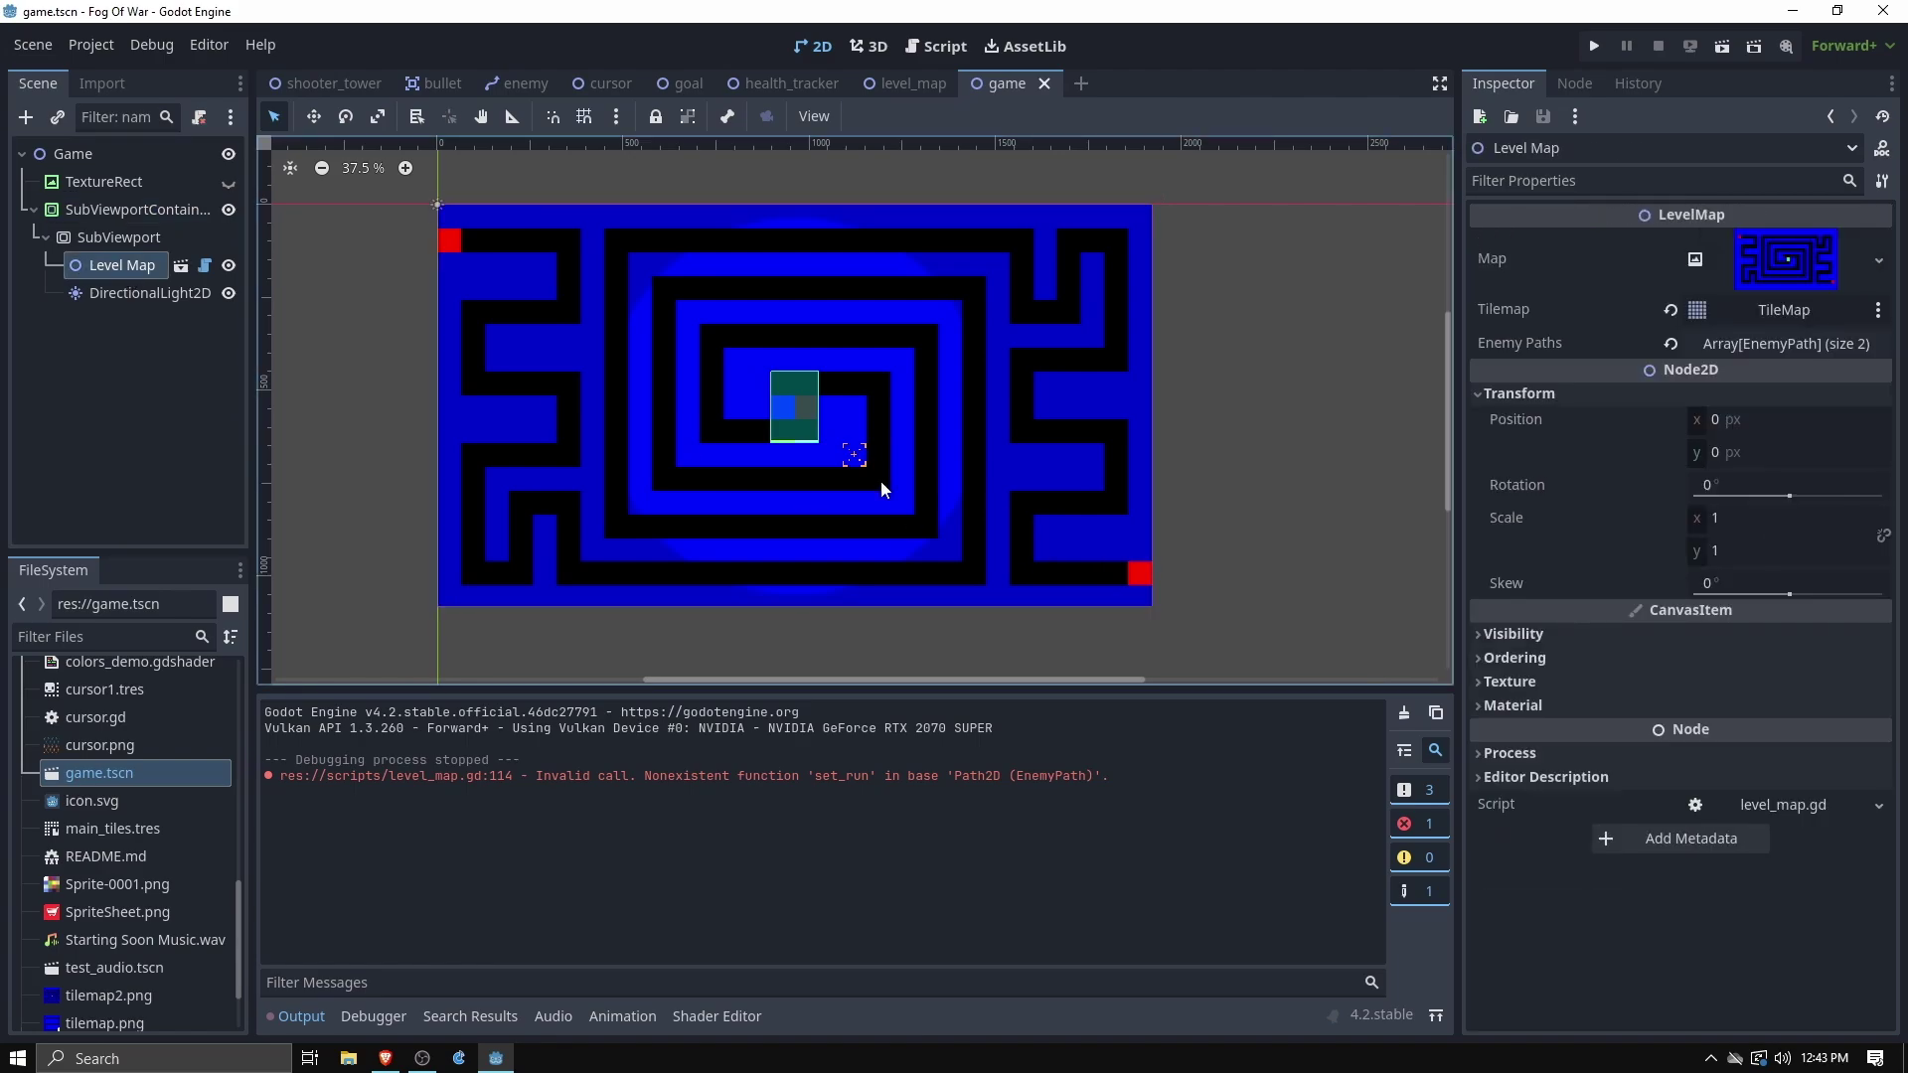
scroll(864, 477, "up", 5)
scroll(865, 469, "up", 5)
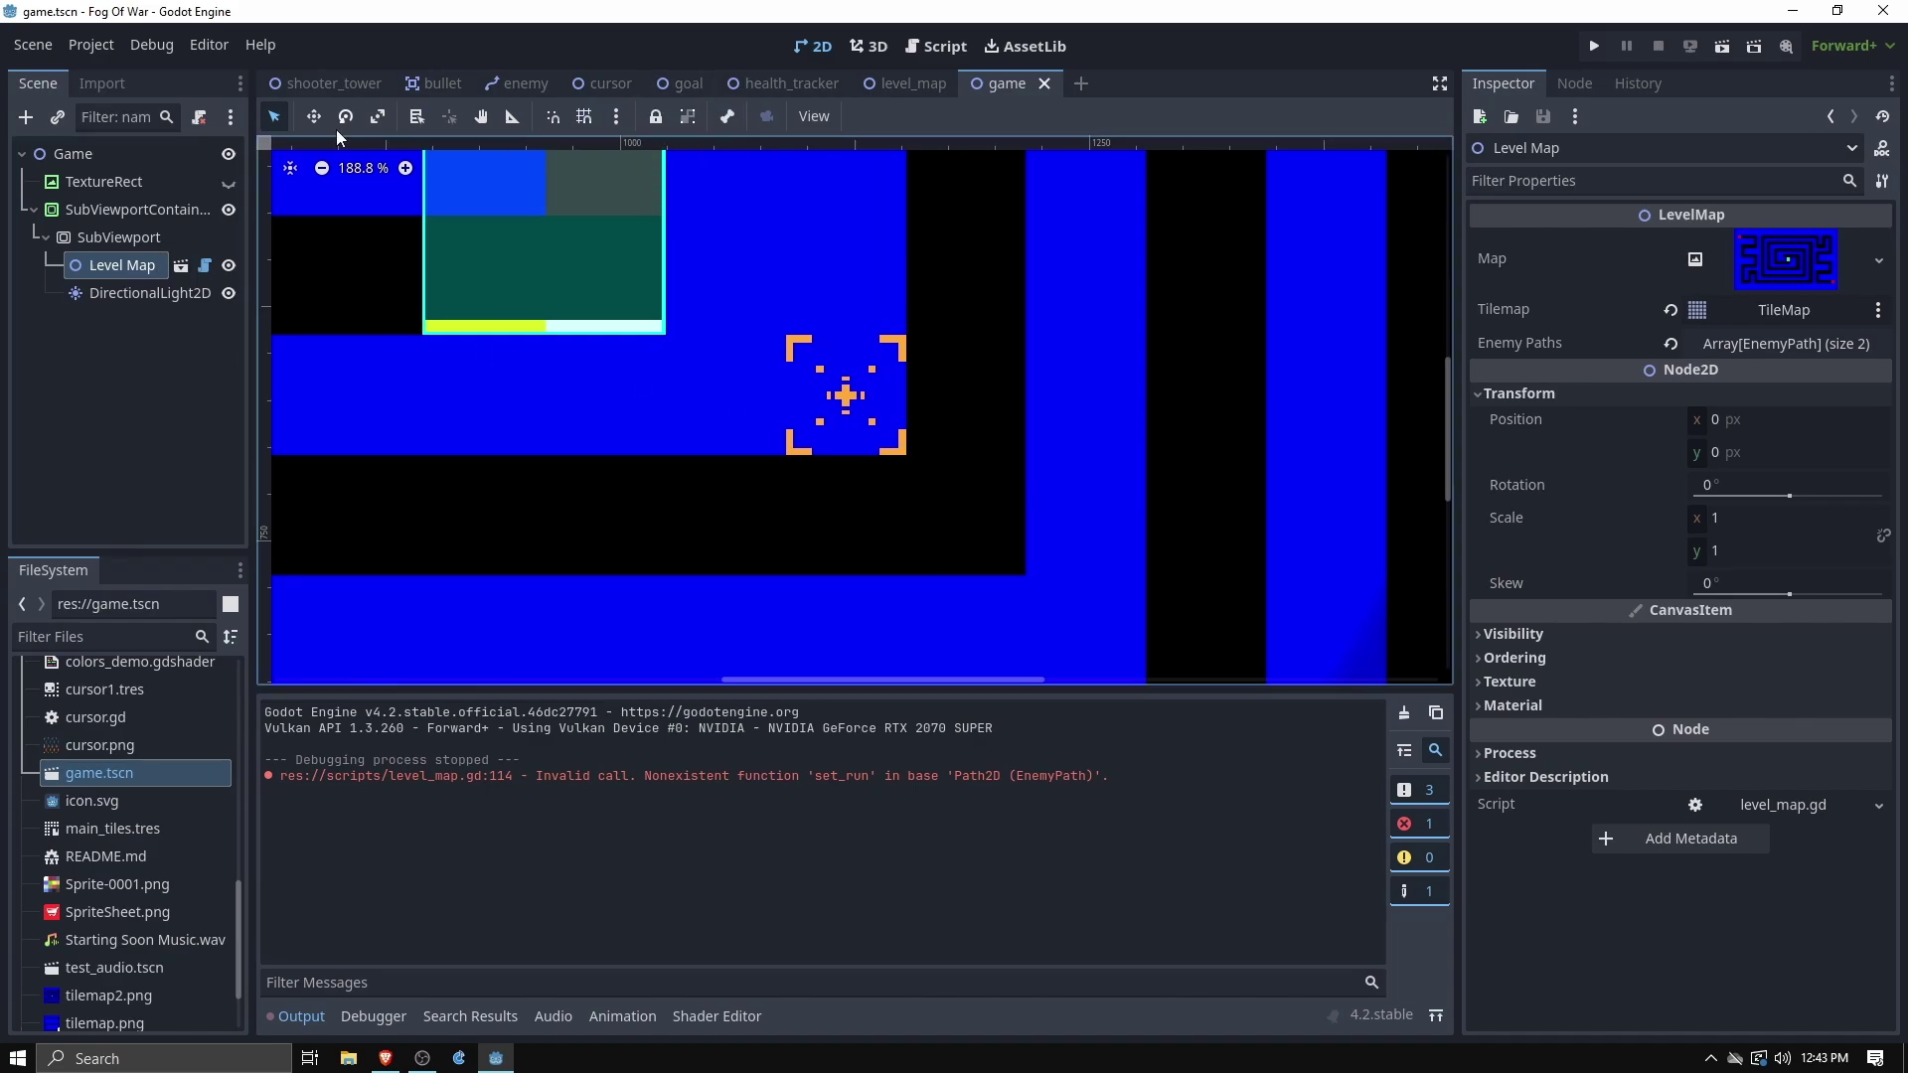
Examine the SubViewport's size and the SubViewportContainer's size and scale against the rendered map
left_click(837, 450)
scroll(836, 449, "down", 5)
scroll(780, 465, "down", 10)
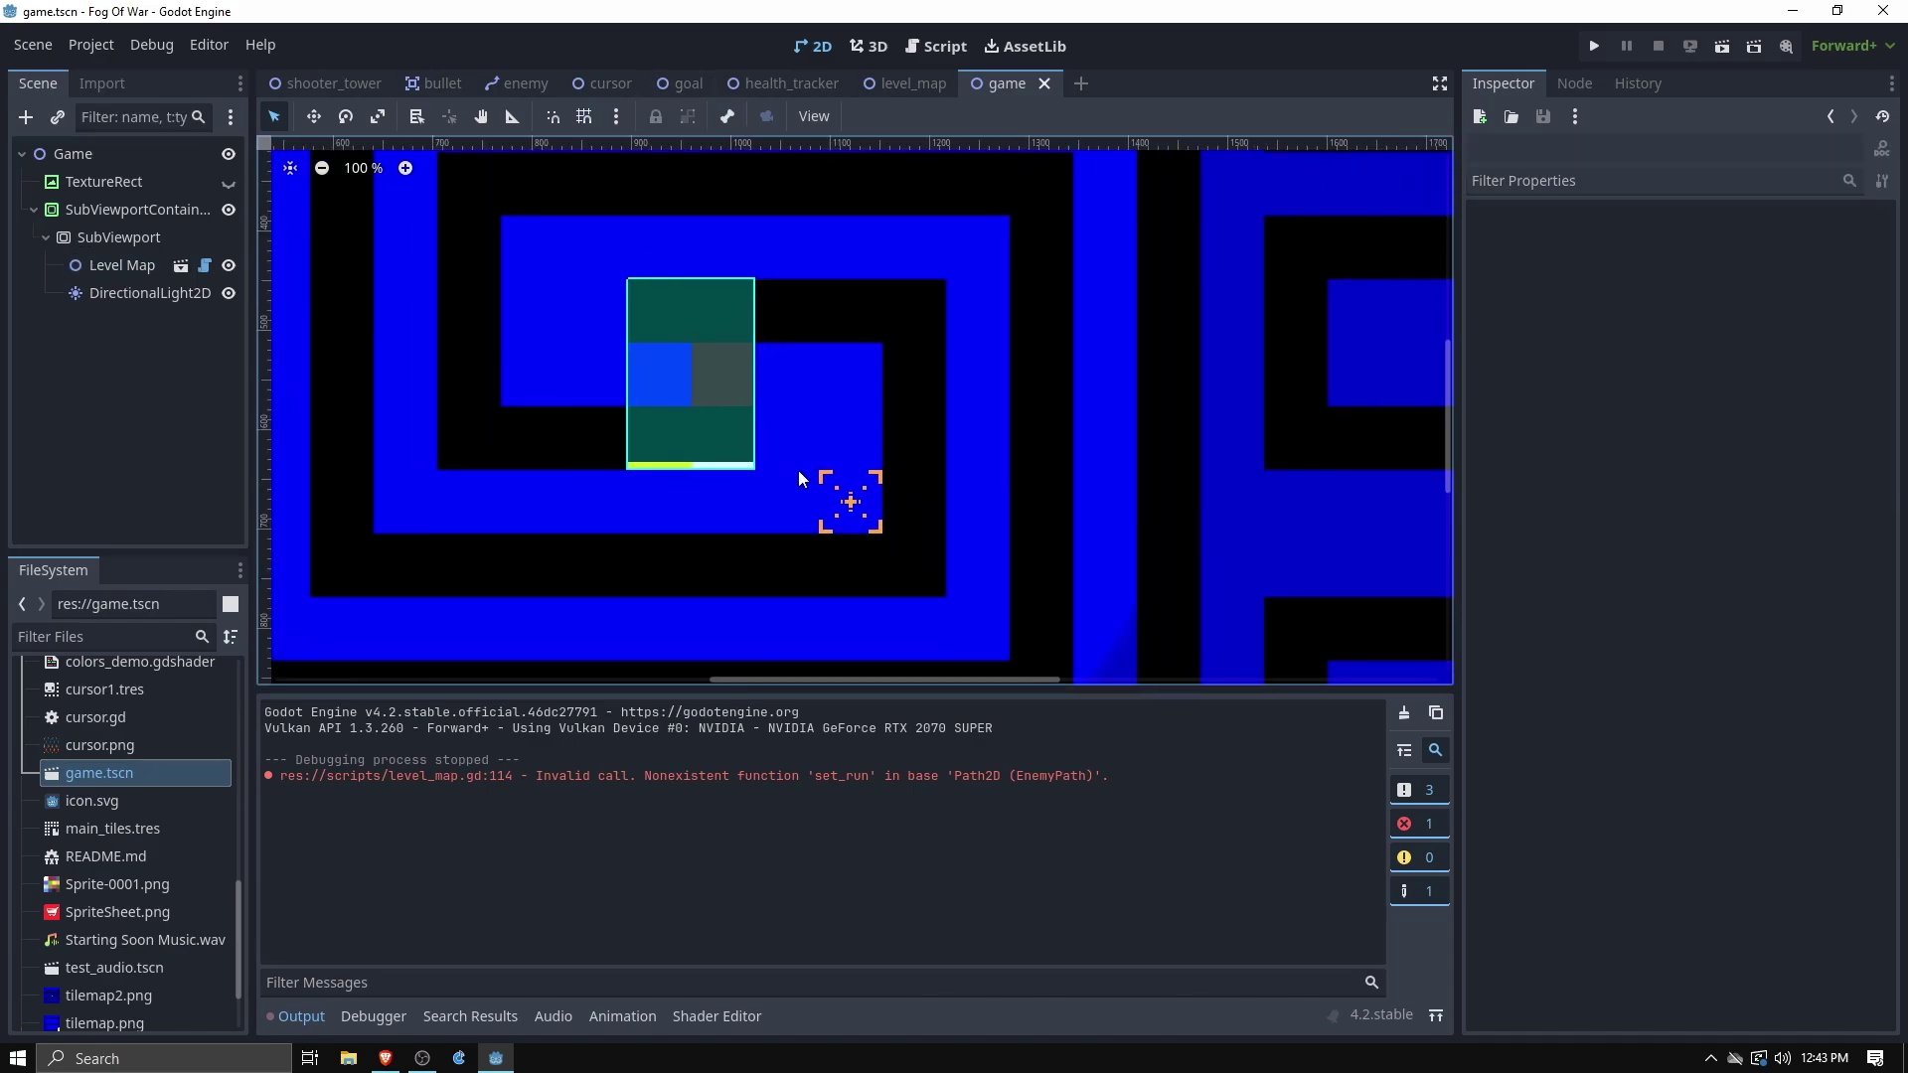
scroll(786, 479, "up", 6)
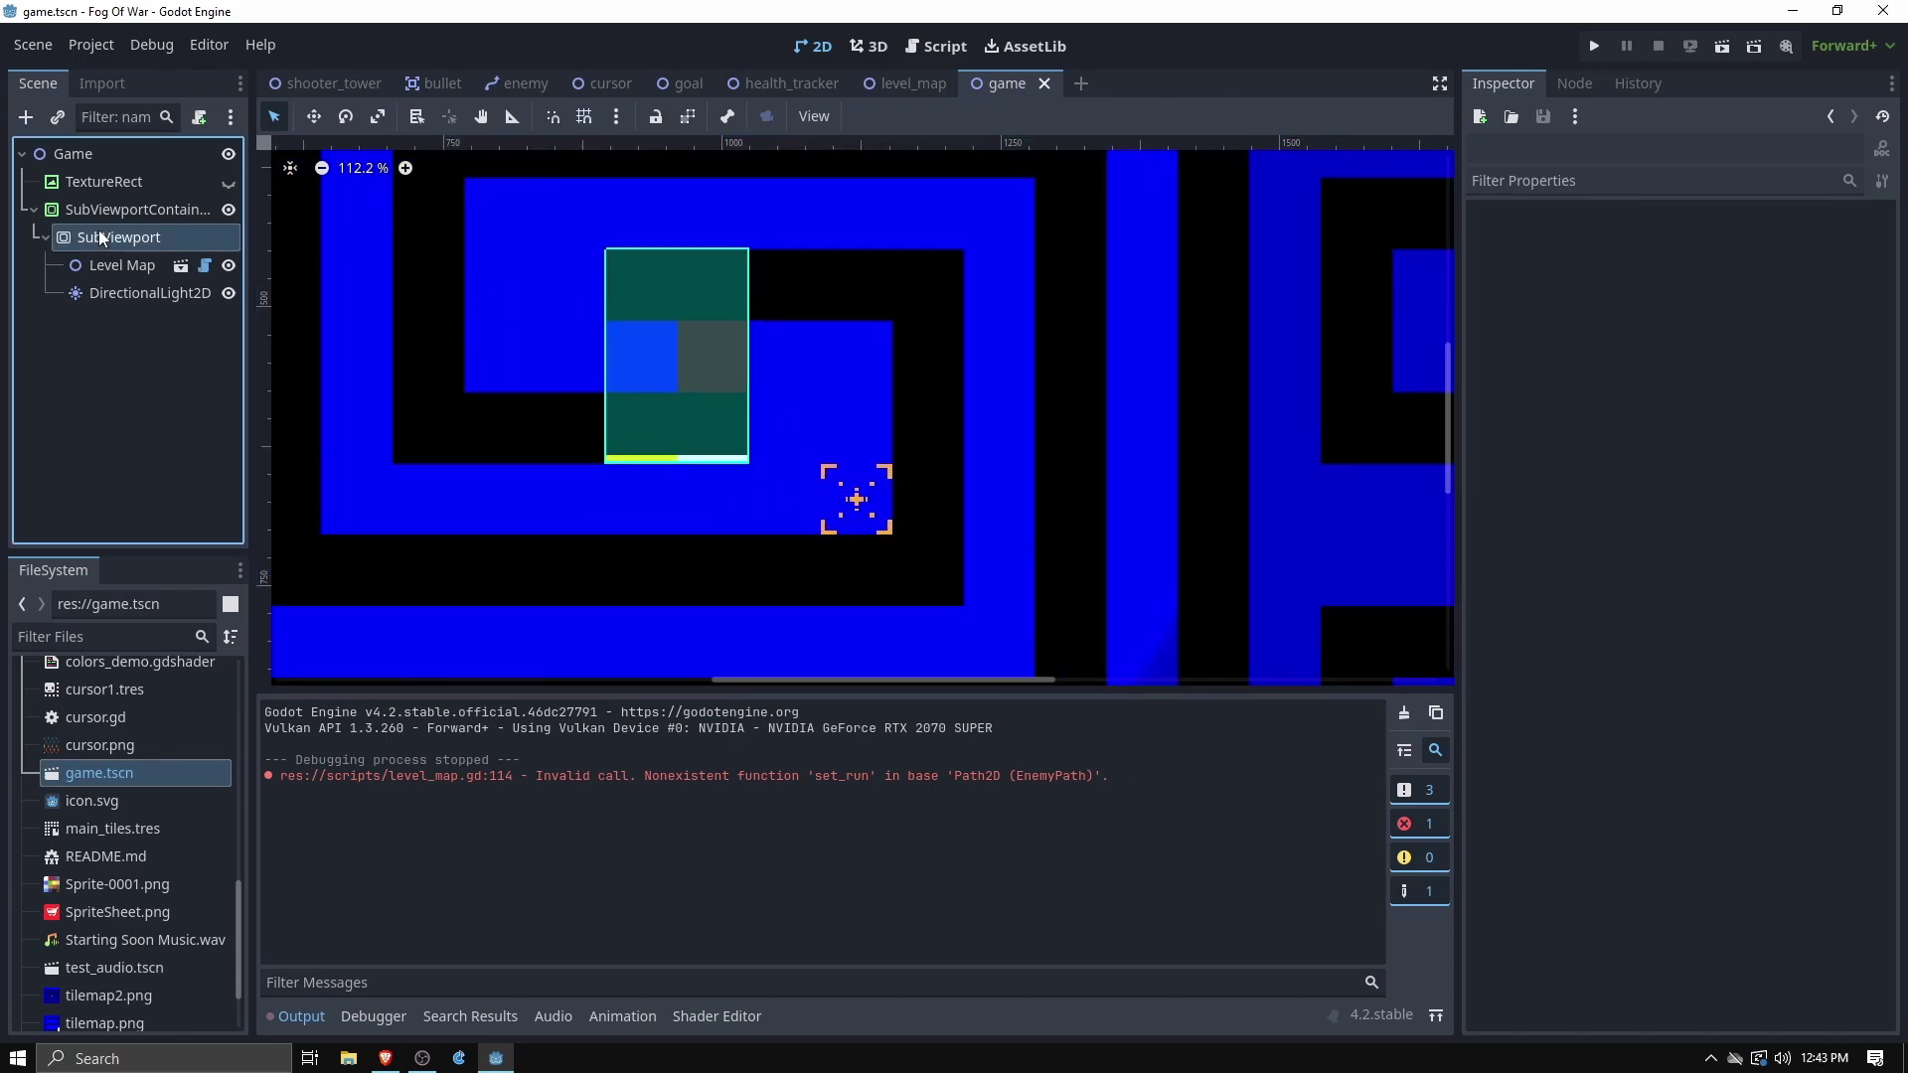
left_click(99, 235)
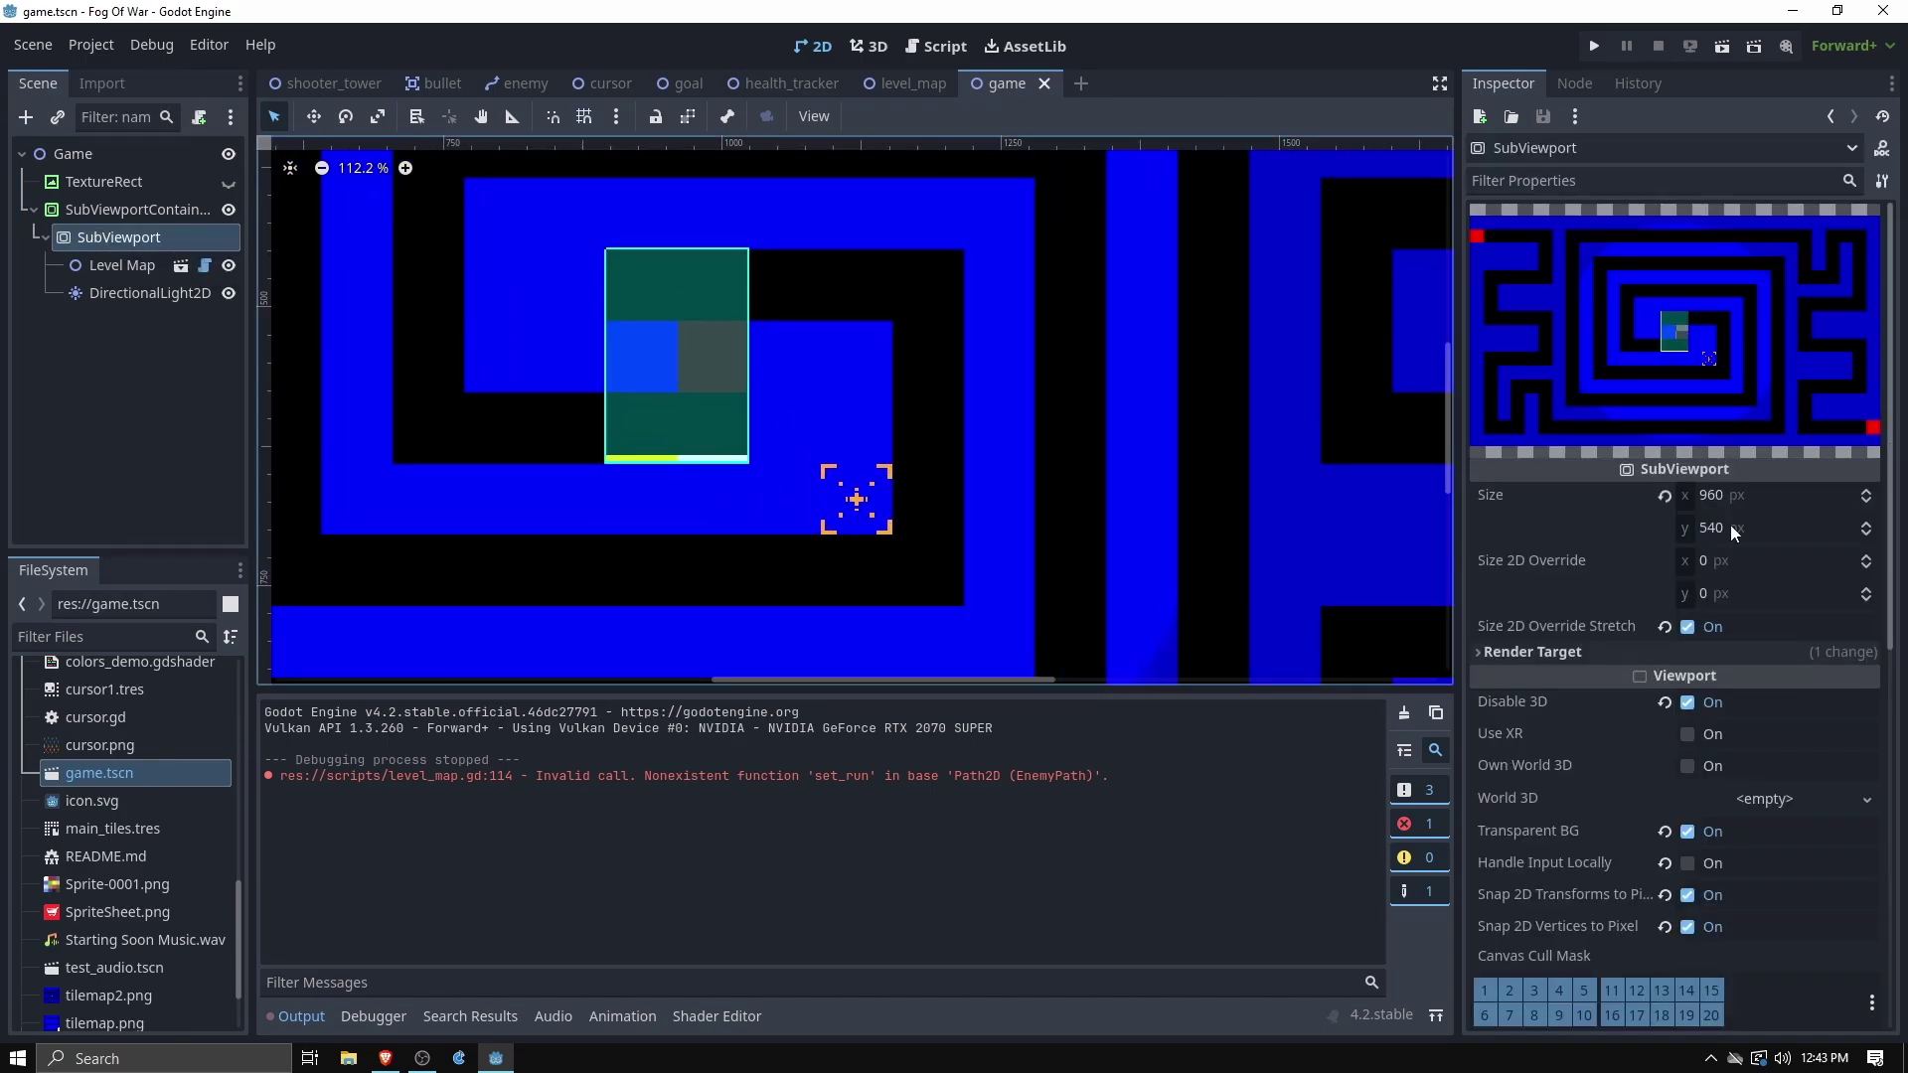
left_click(65, 214)
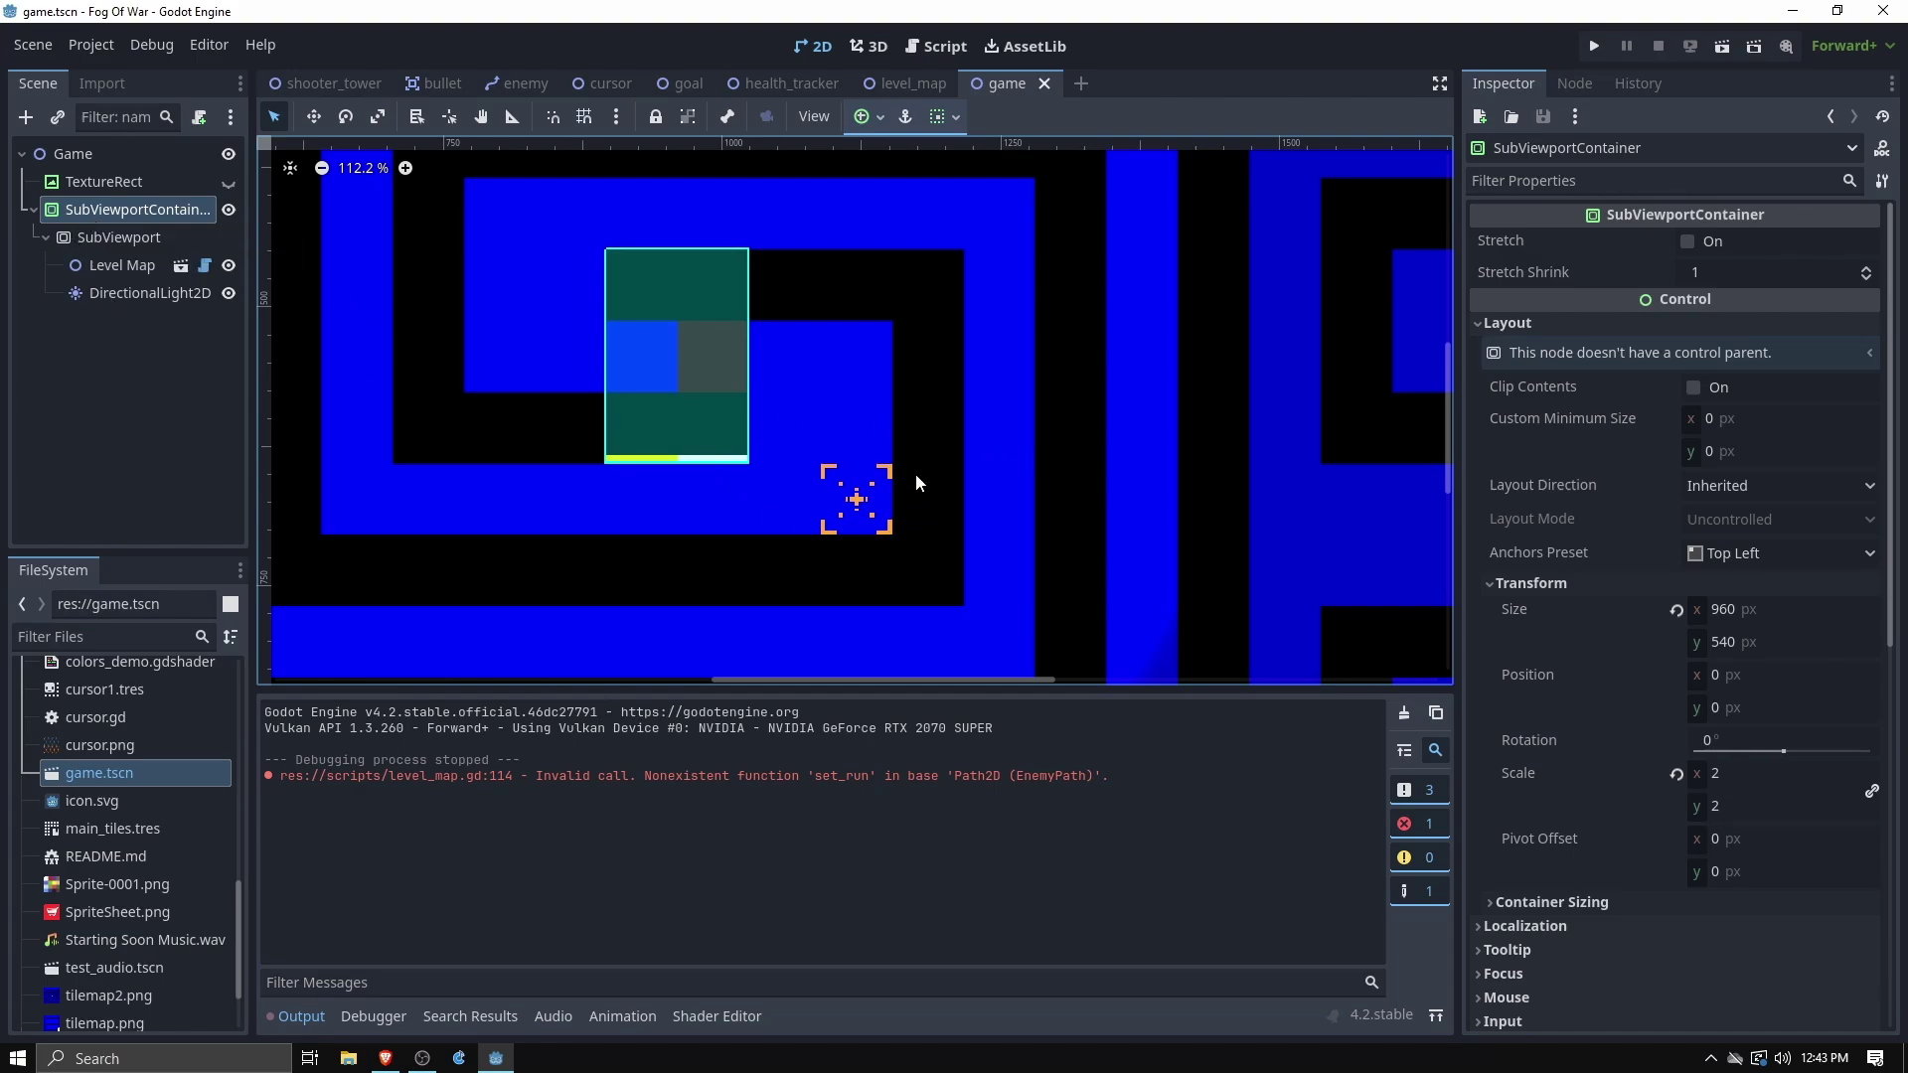
scroll(864, 499, "down", 5)
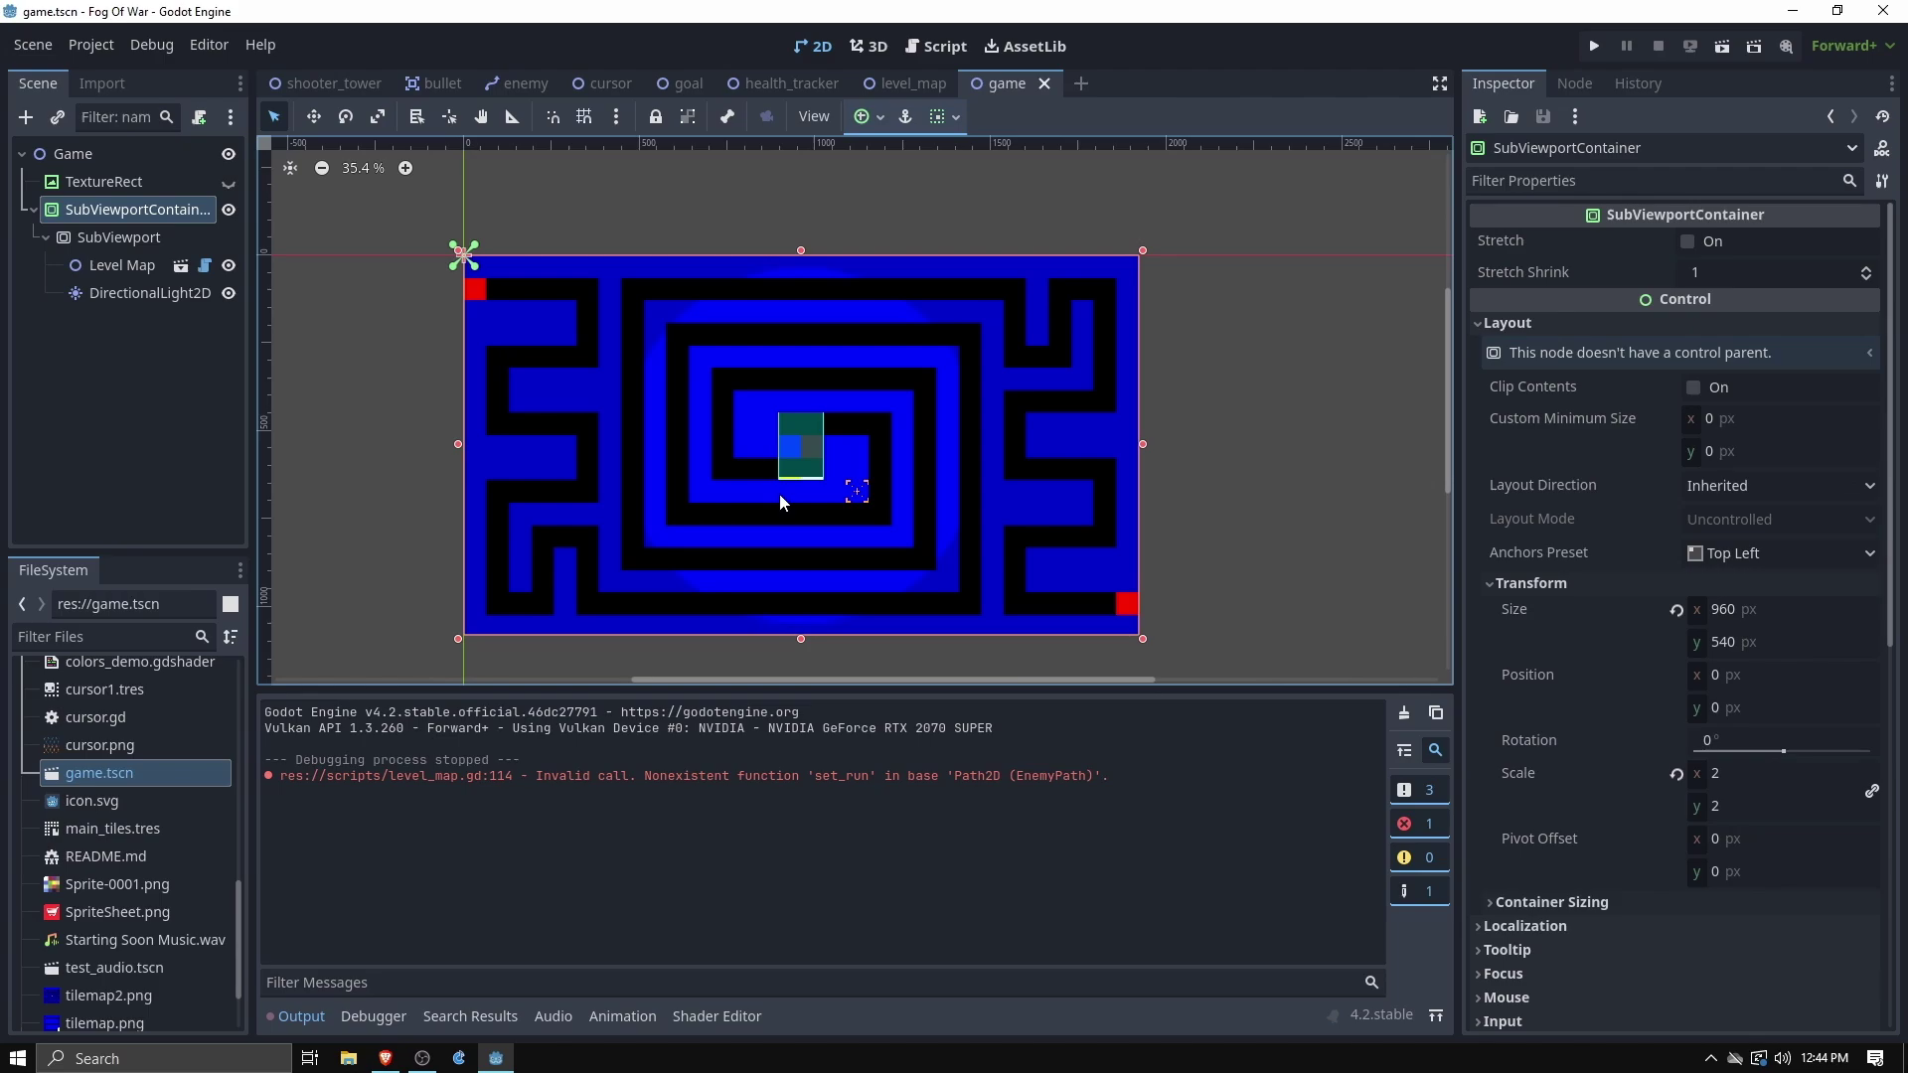
scroll(856, 492, "up", 4)
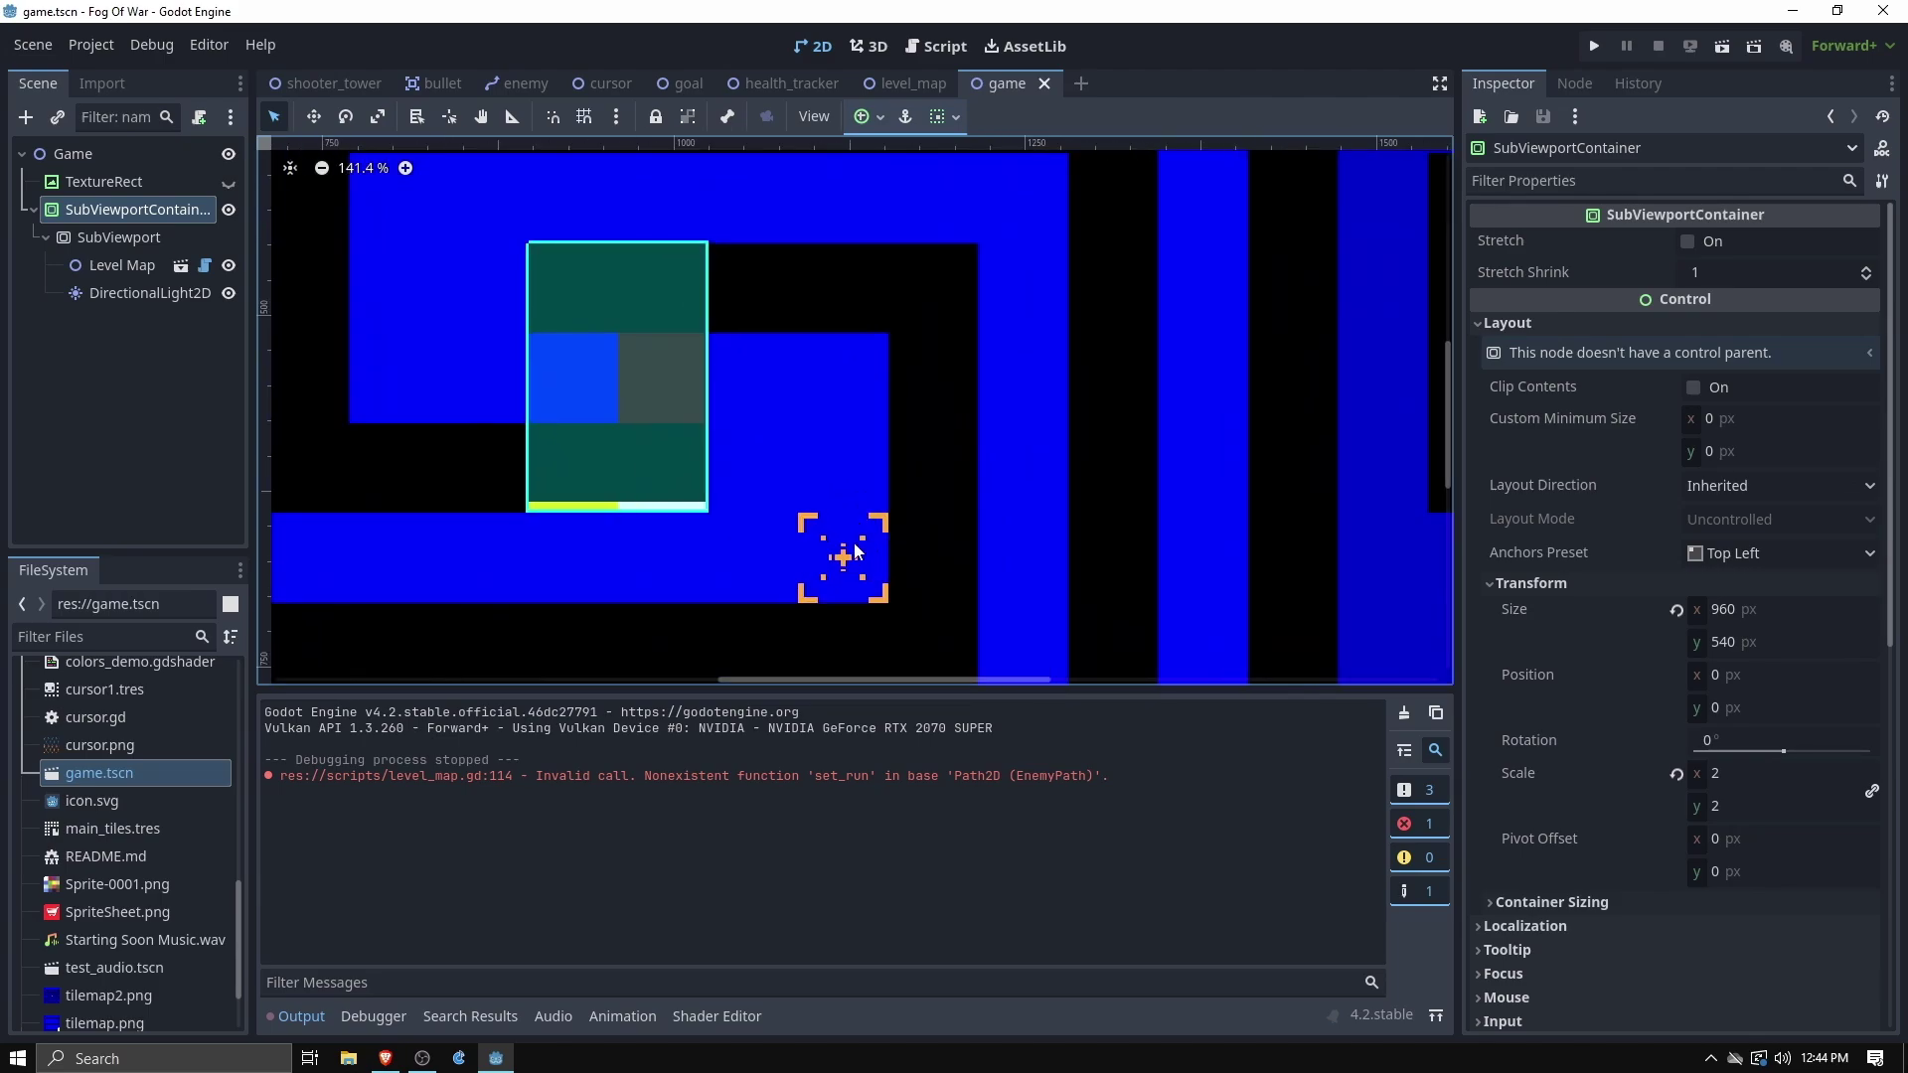
Look through the health_tracker and goal scenes and open the cursor scene
left_click(765, 83)
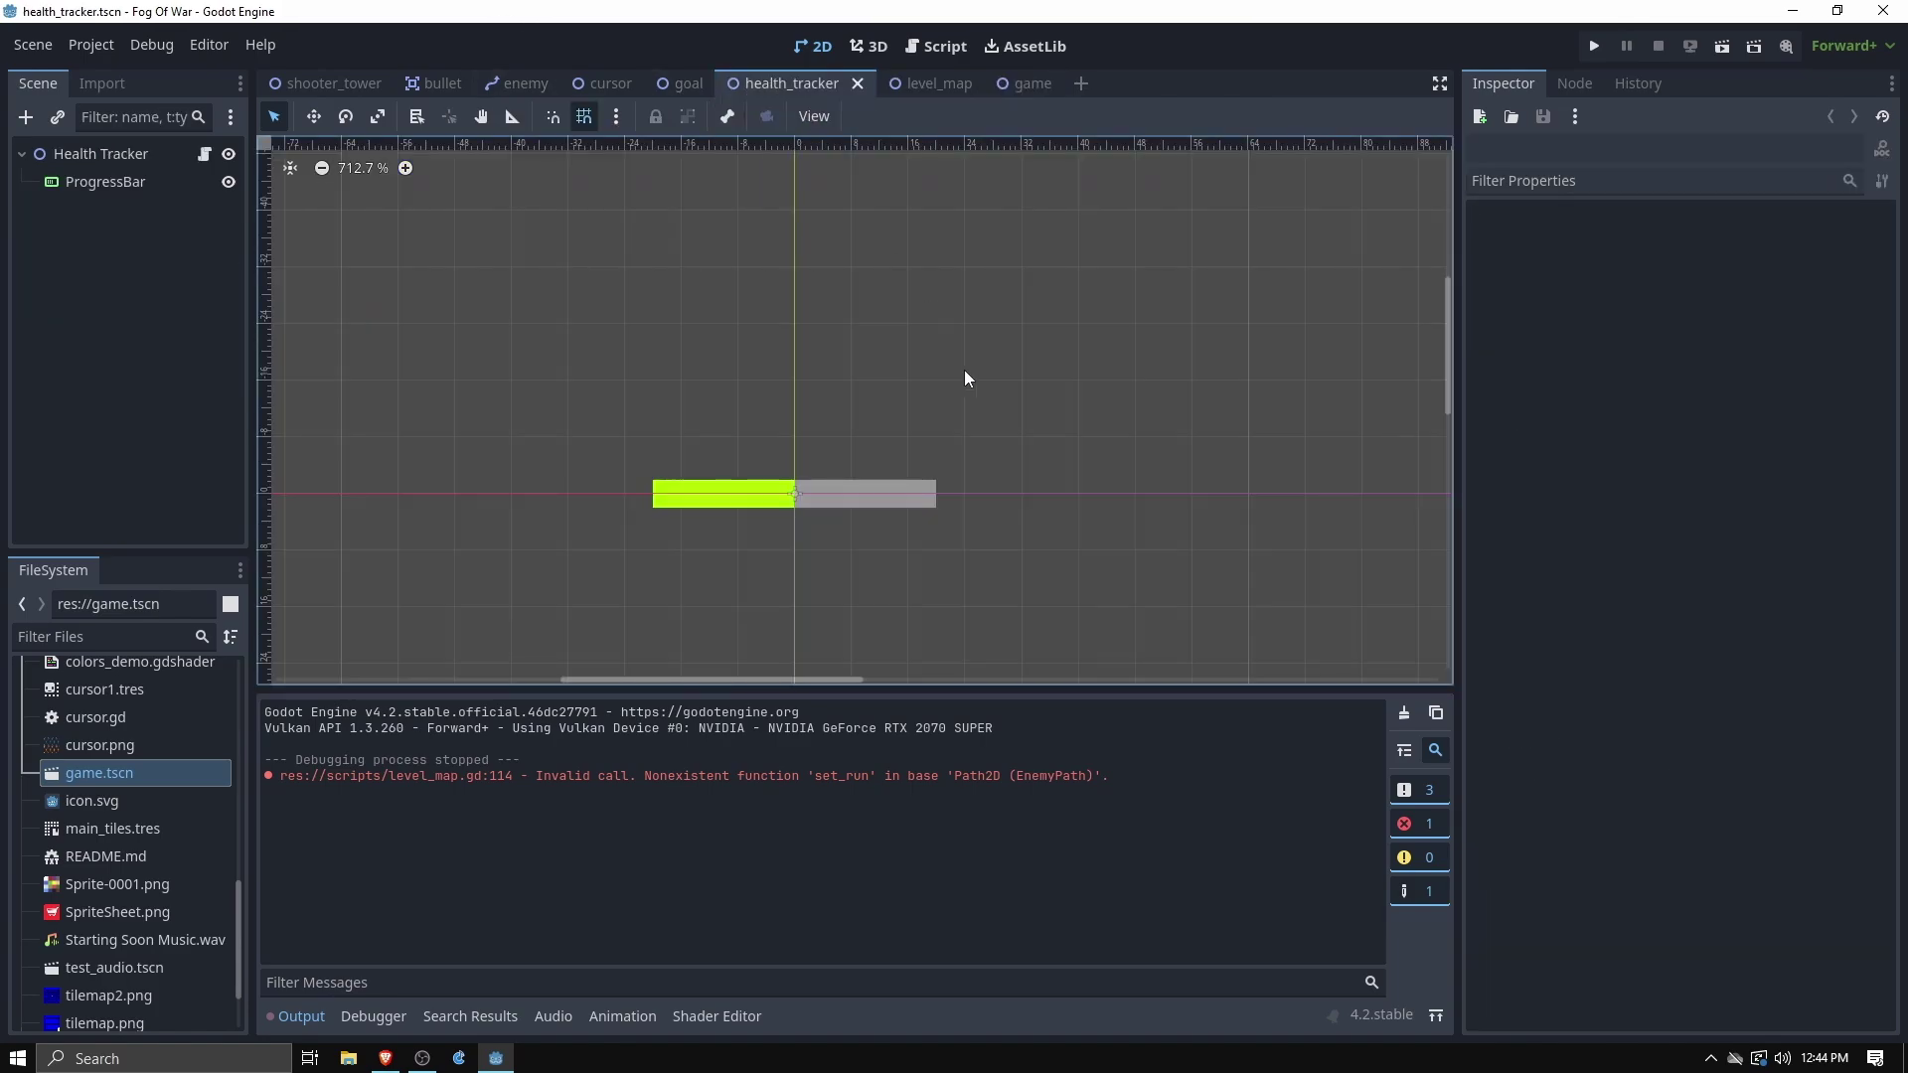
left_click(681, 85)
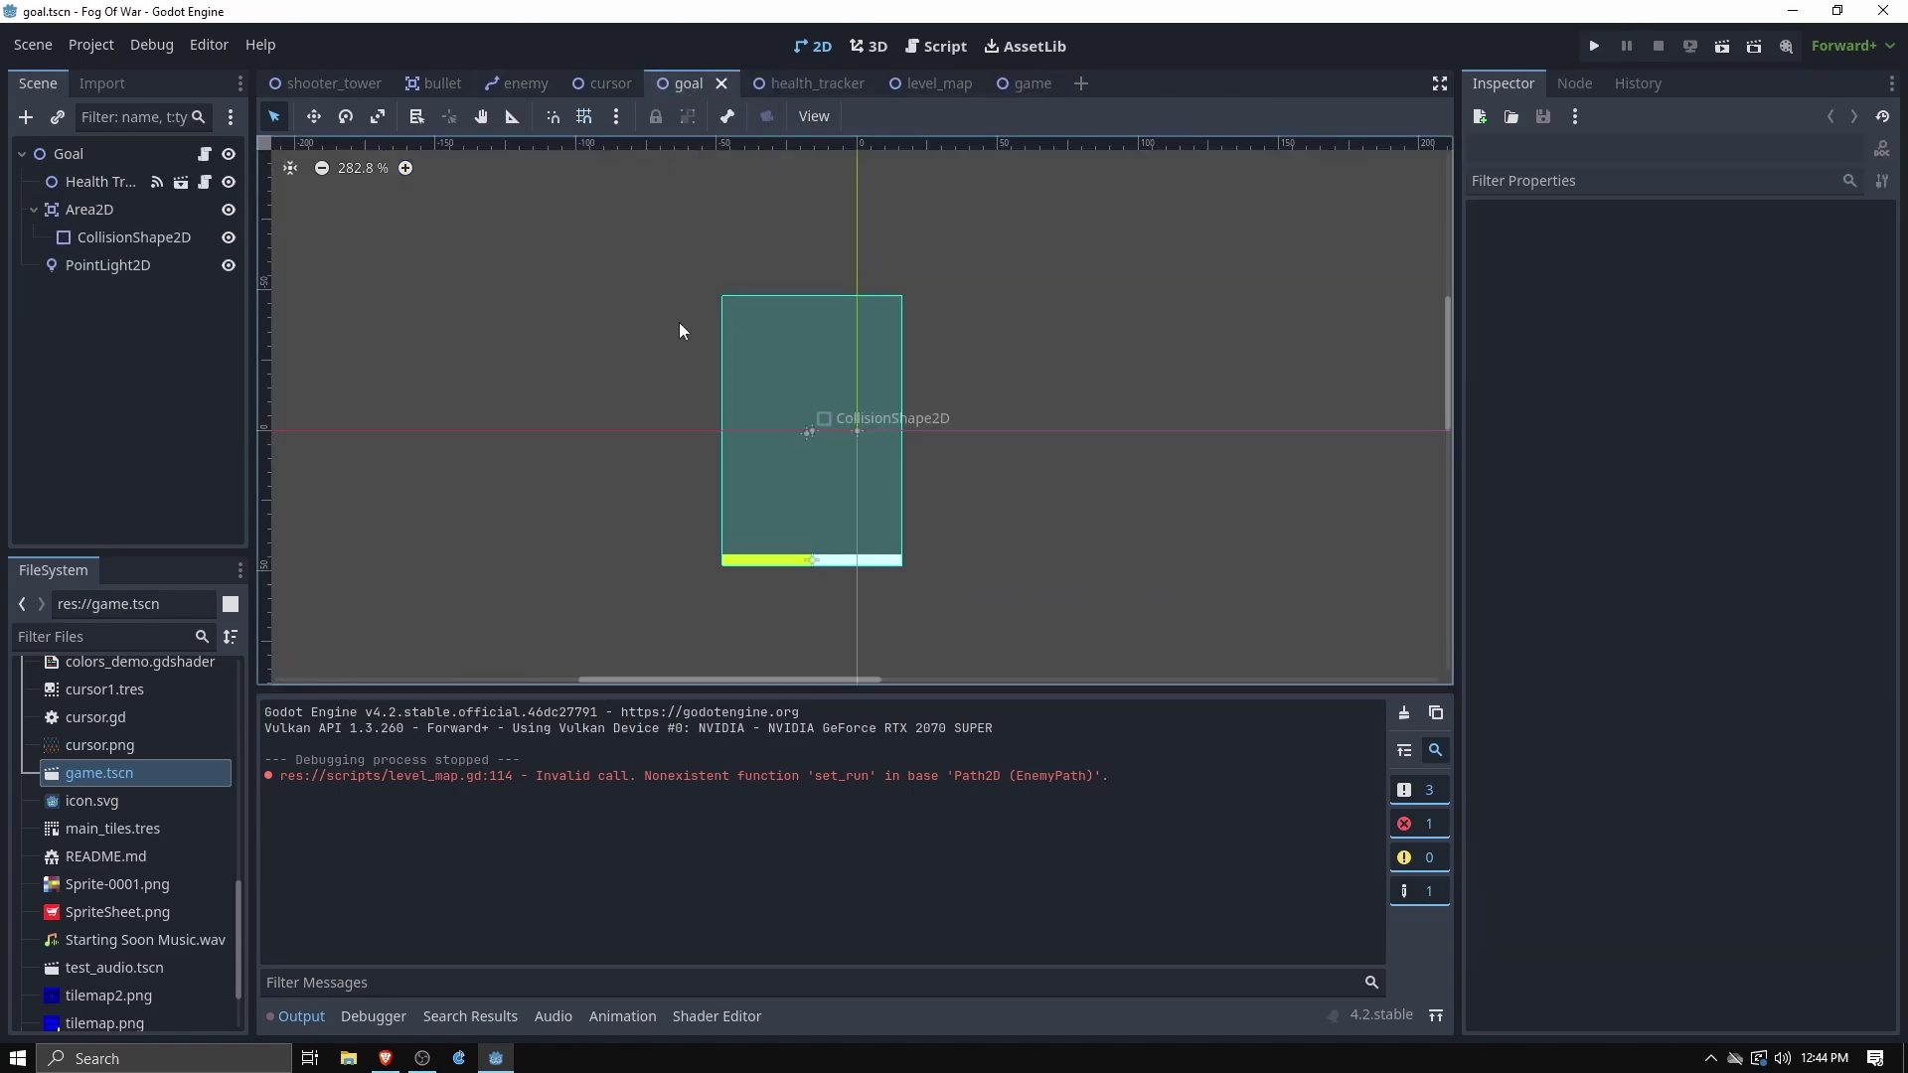
left_click(590, 86)
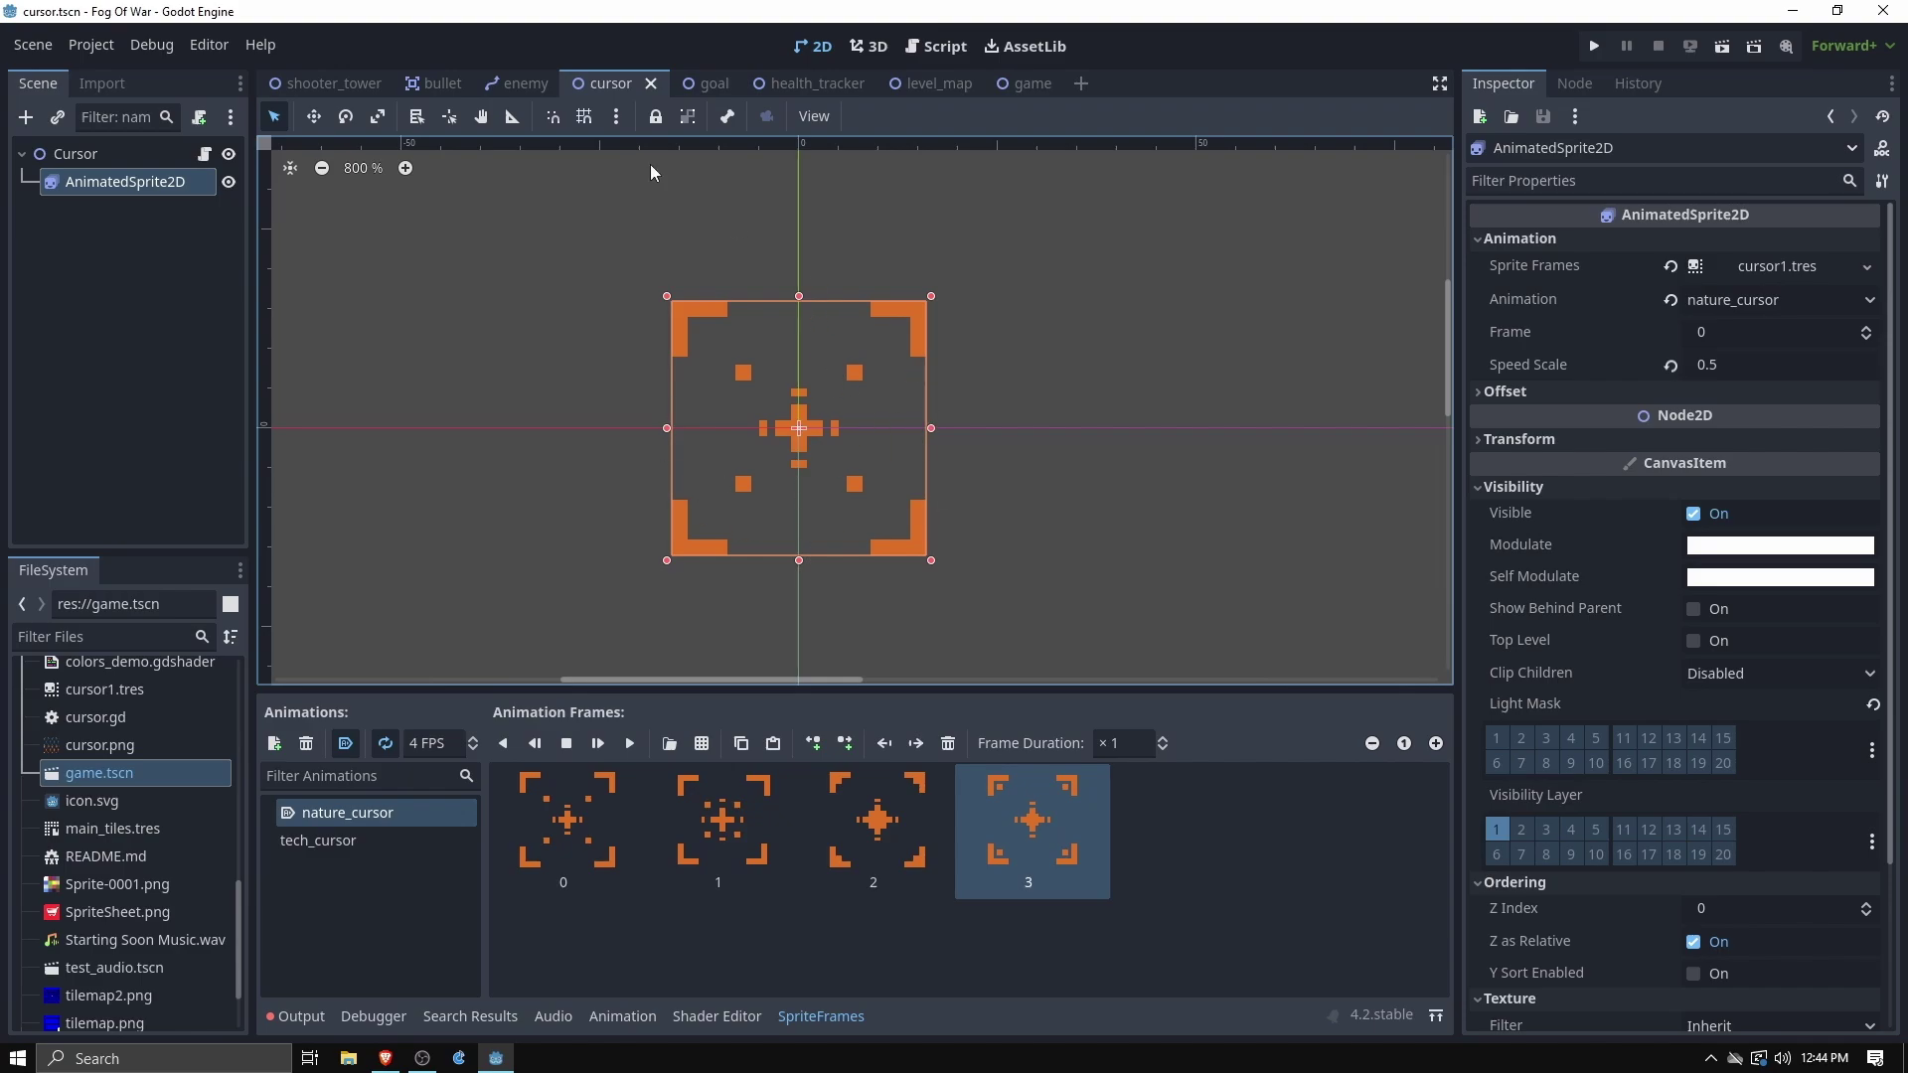
Set the project's Default Texture Filter for canvas textures to Linear in the Rendering settings
left_click(84, 48)
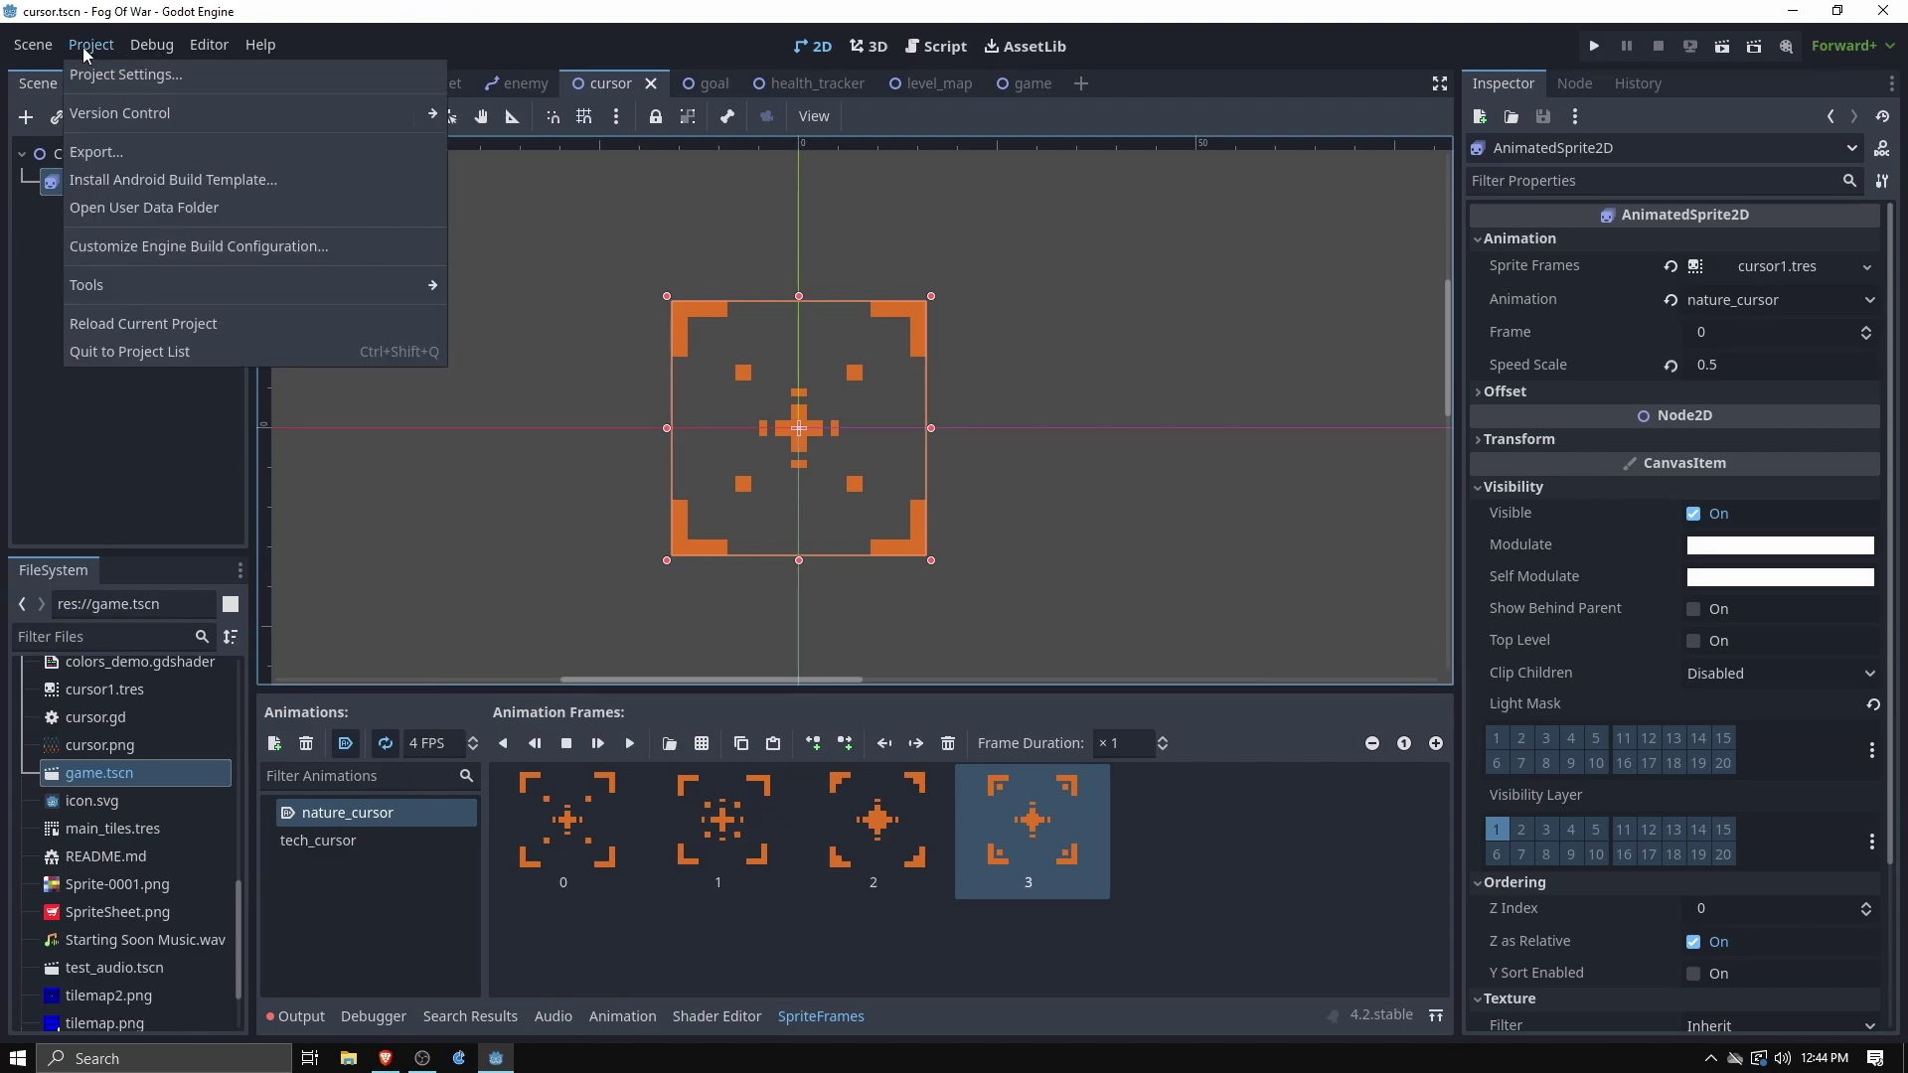
left_click(133, 79)
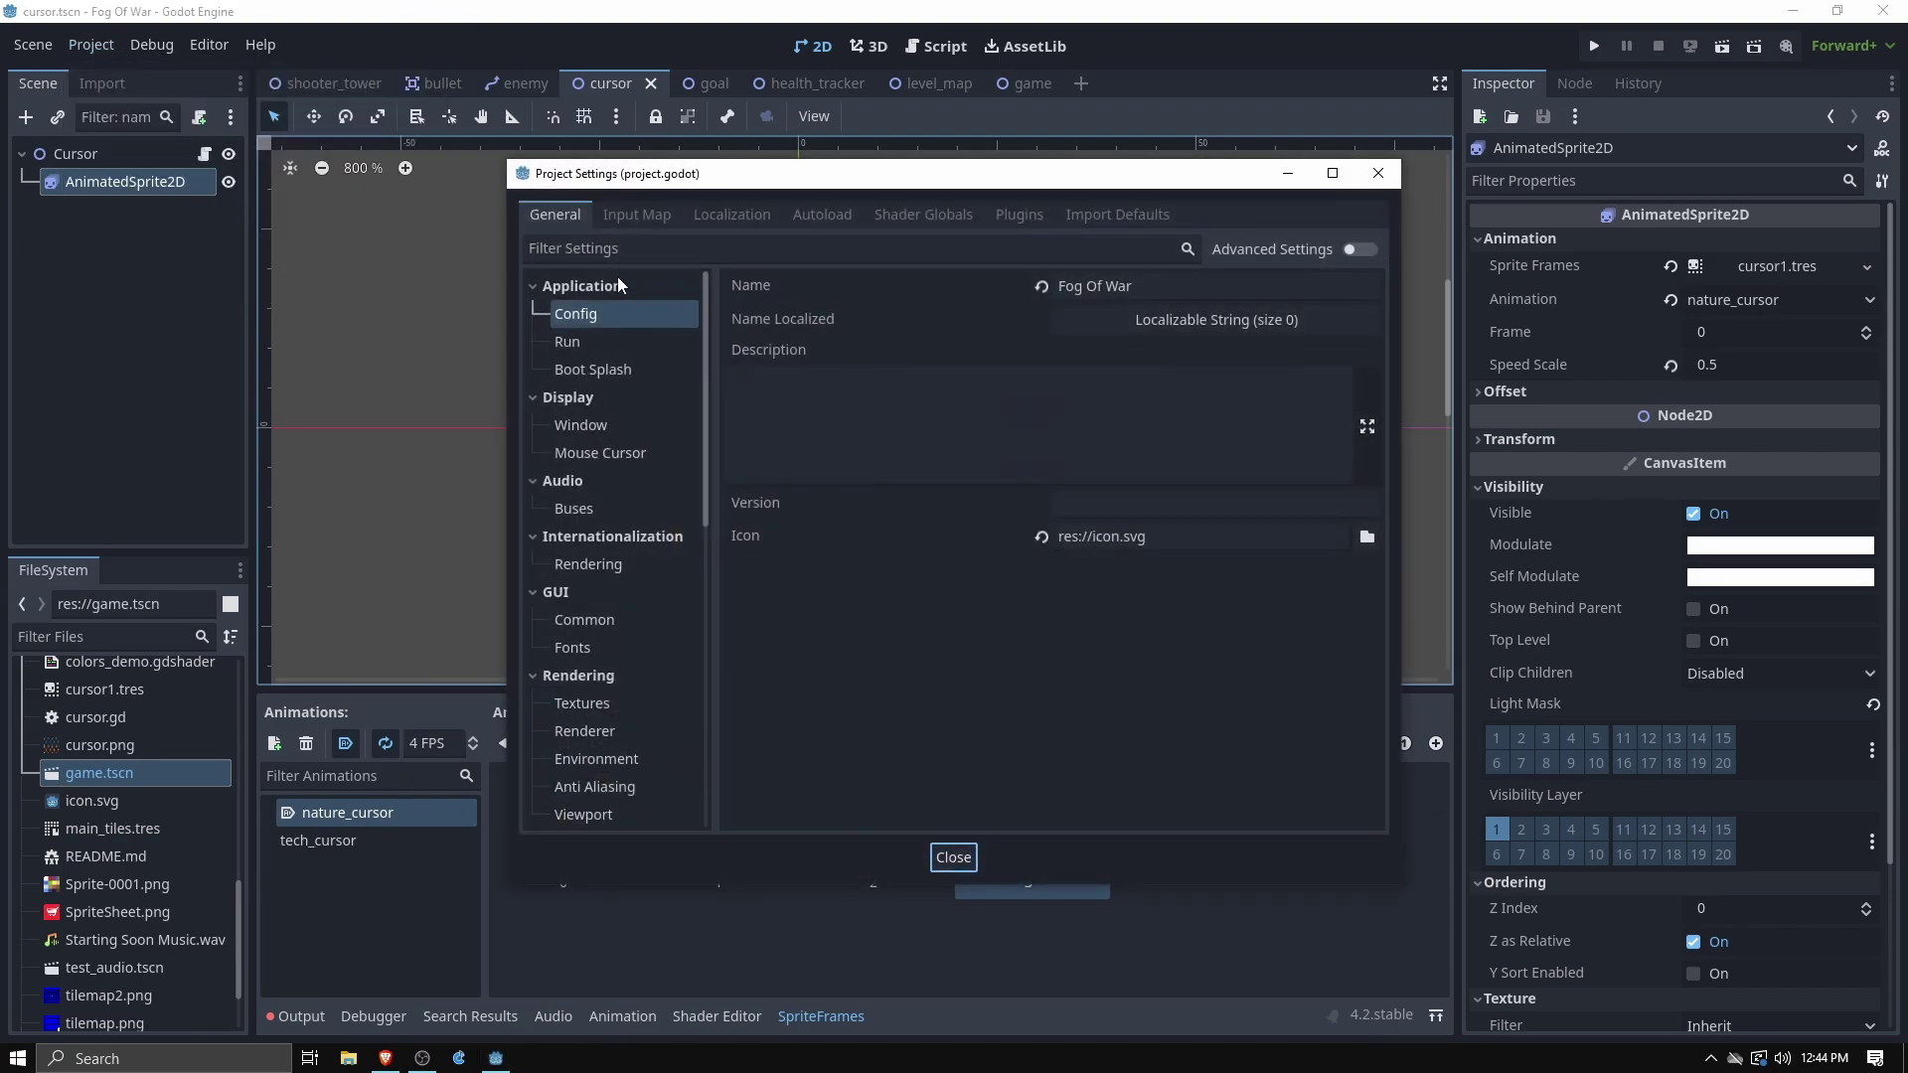
scroll(612, 394, "down", 2)
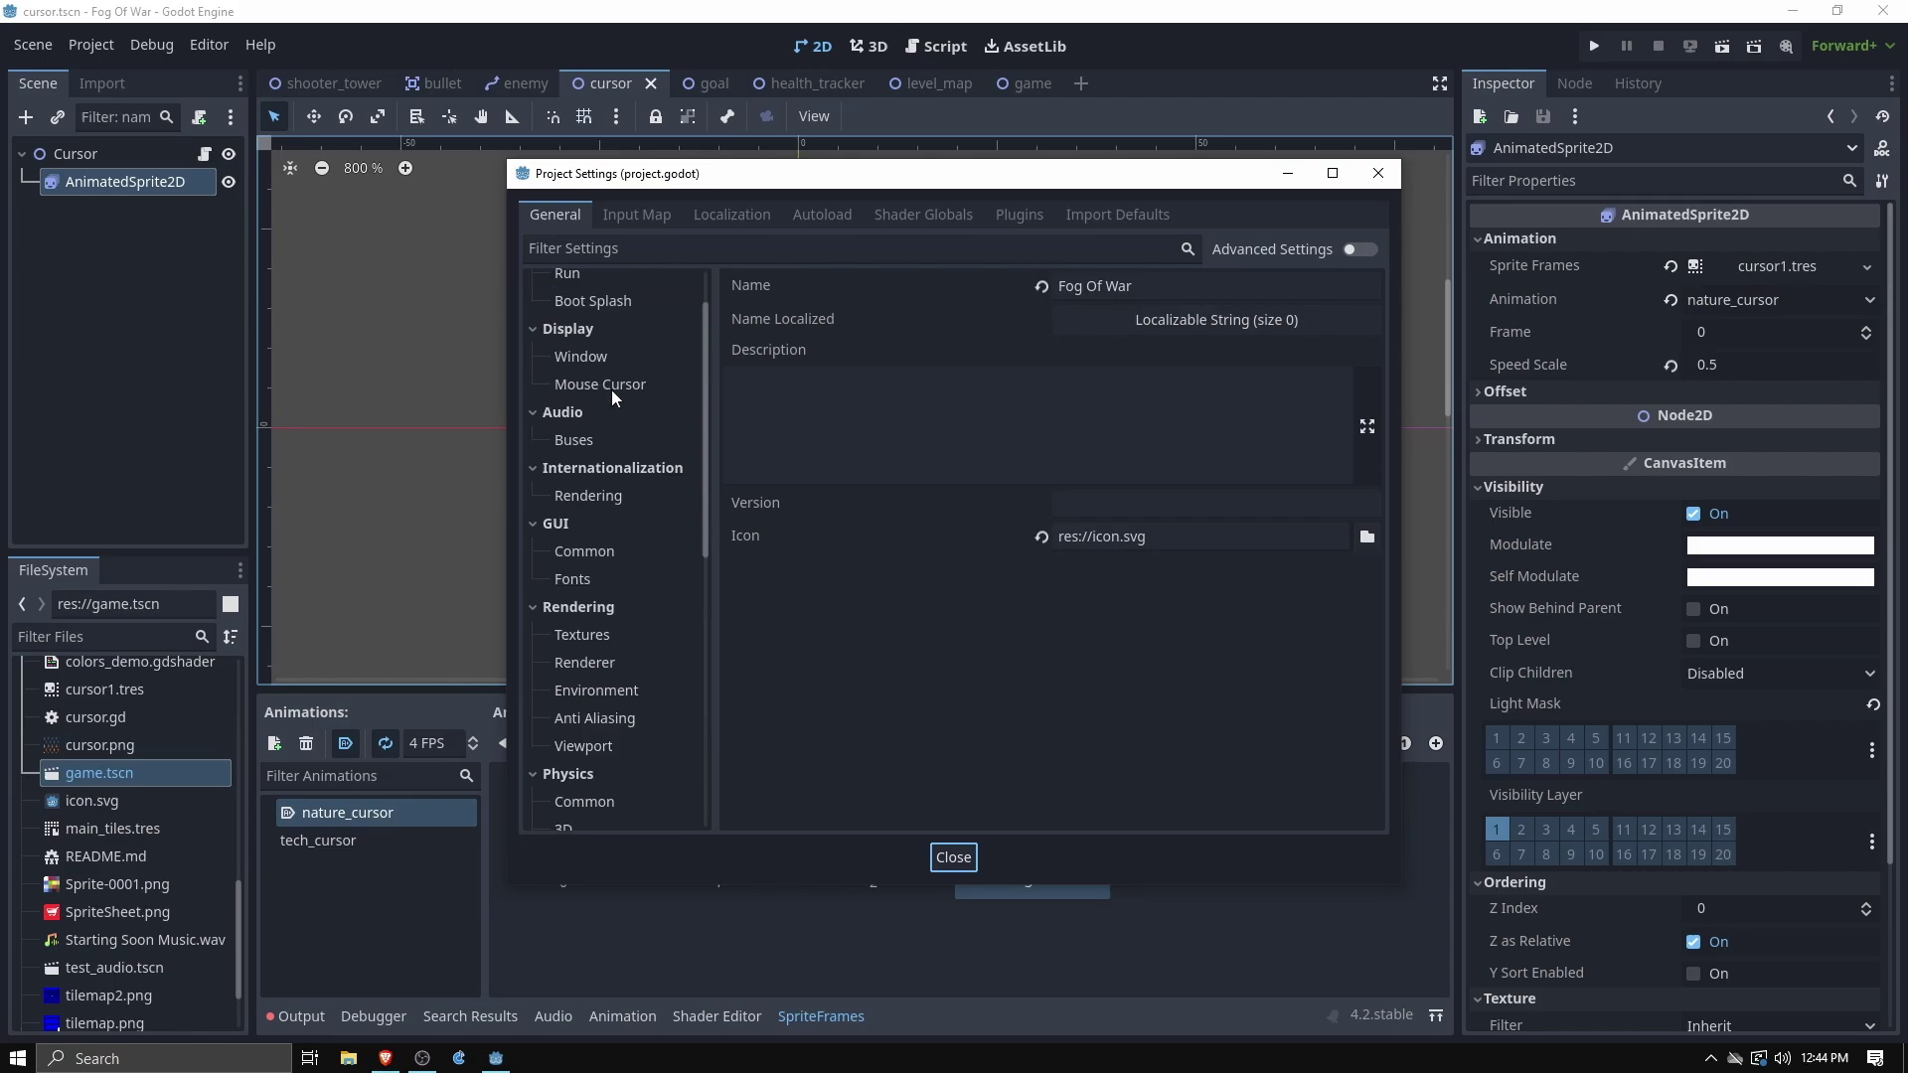
left_click(605, 496)
scroll(581, 564, "down", 10)
scroll(582, 475, "up", 7)
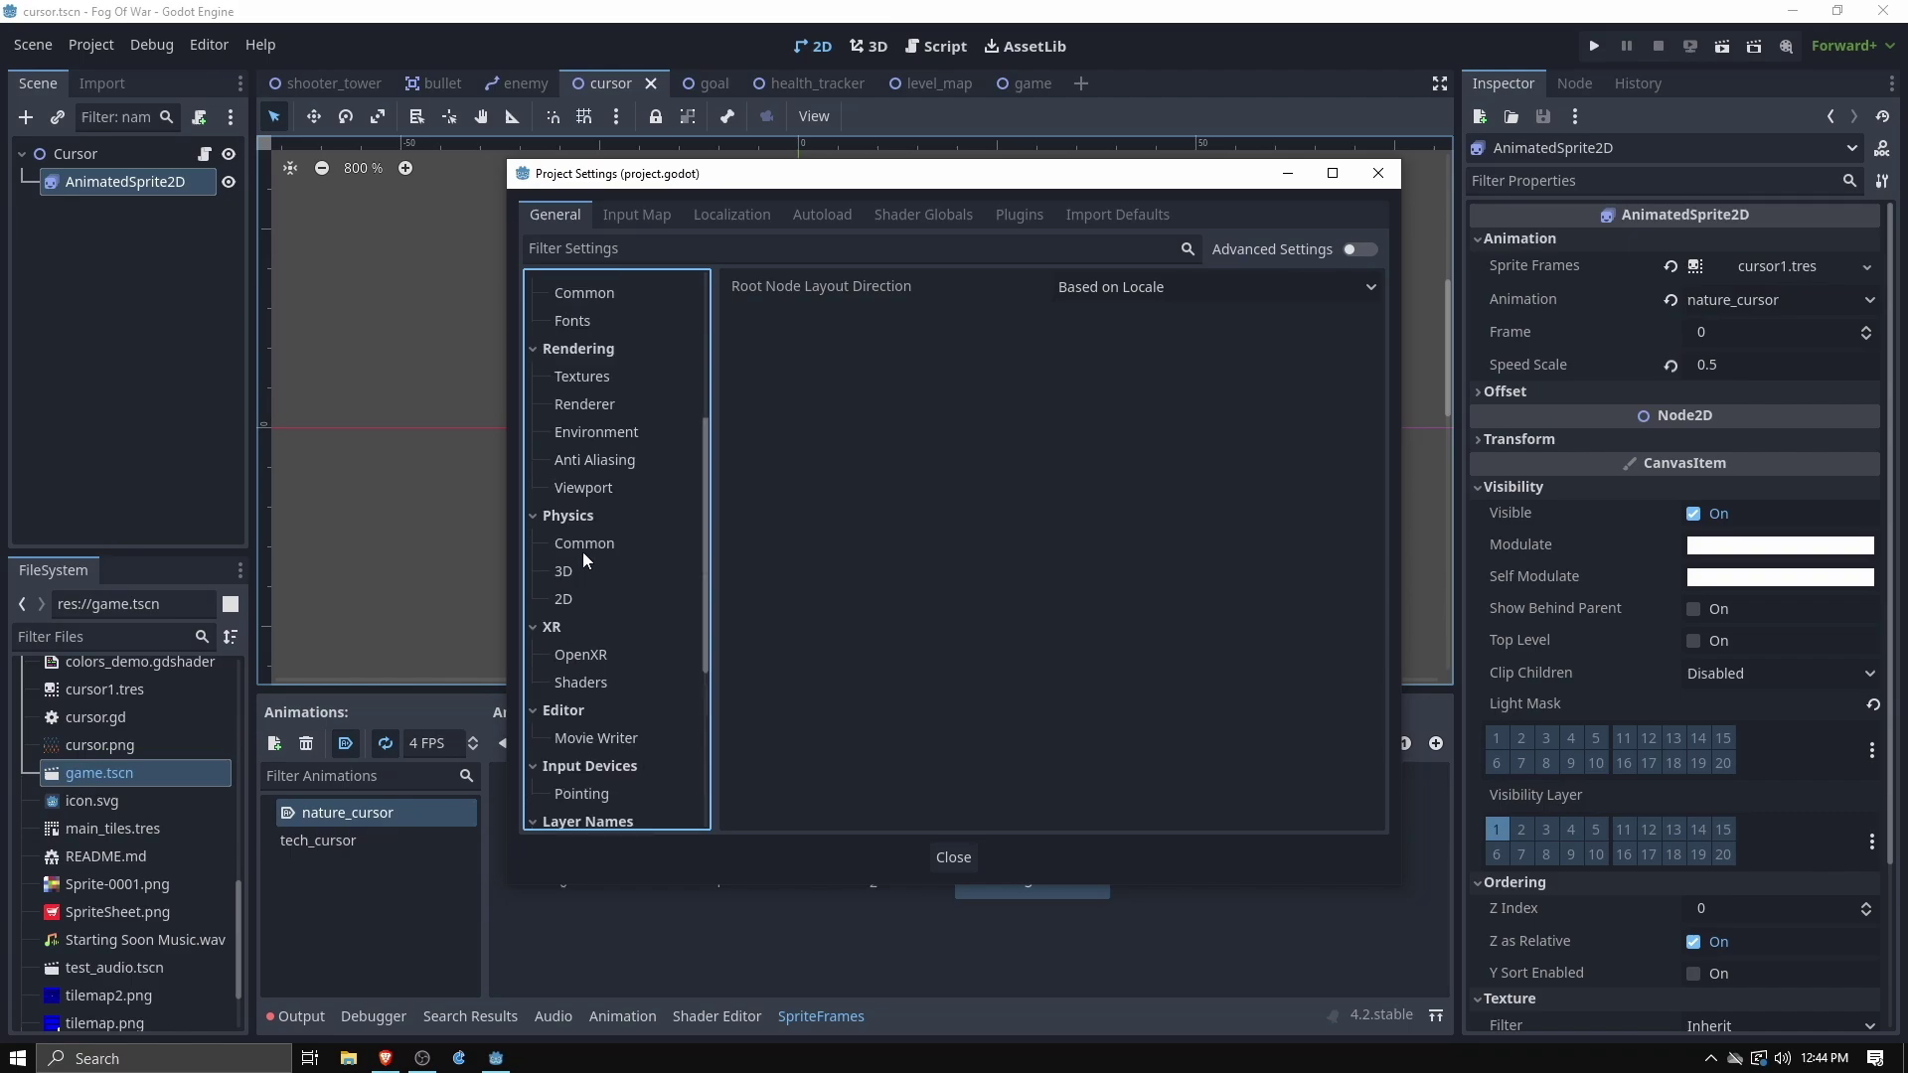
left_click(582, 377)
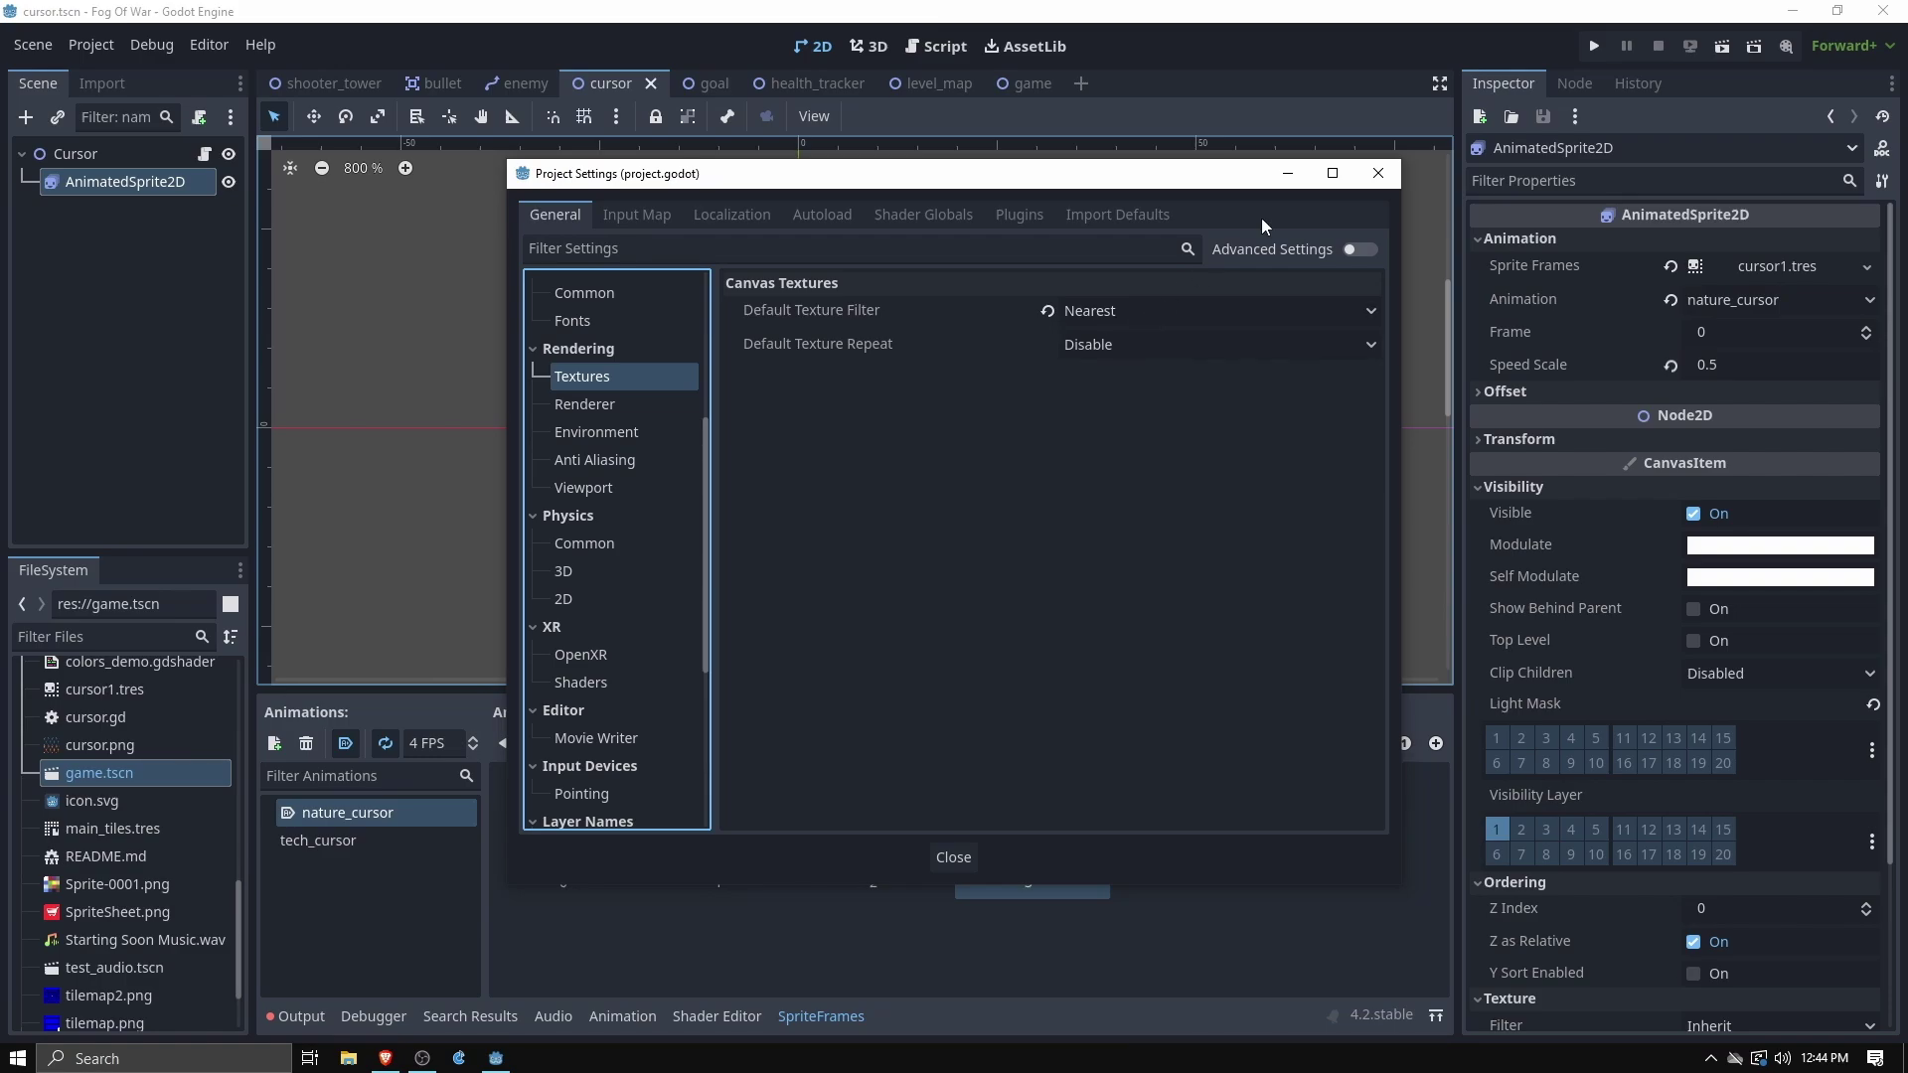
left_click(1150, 312)
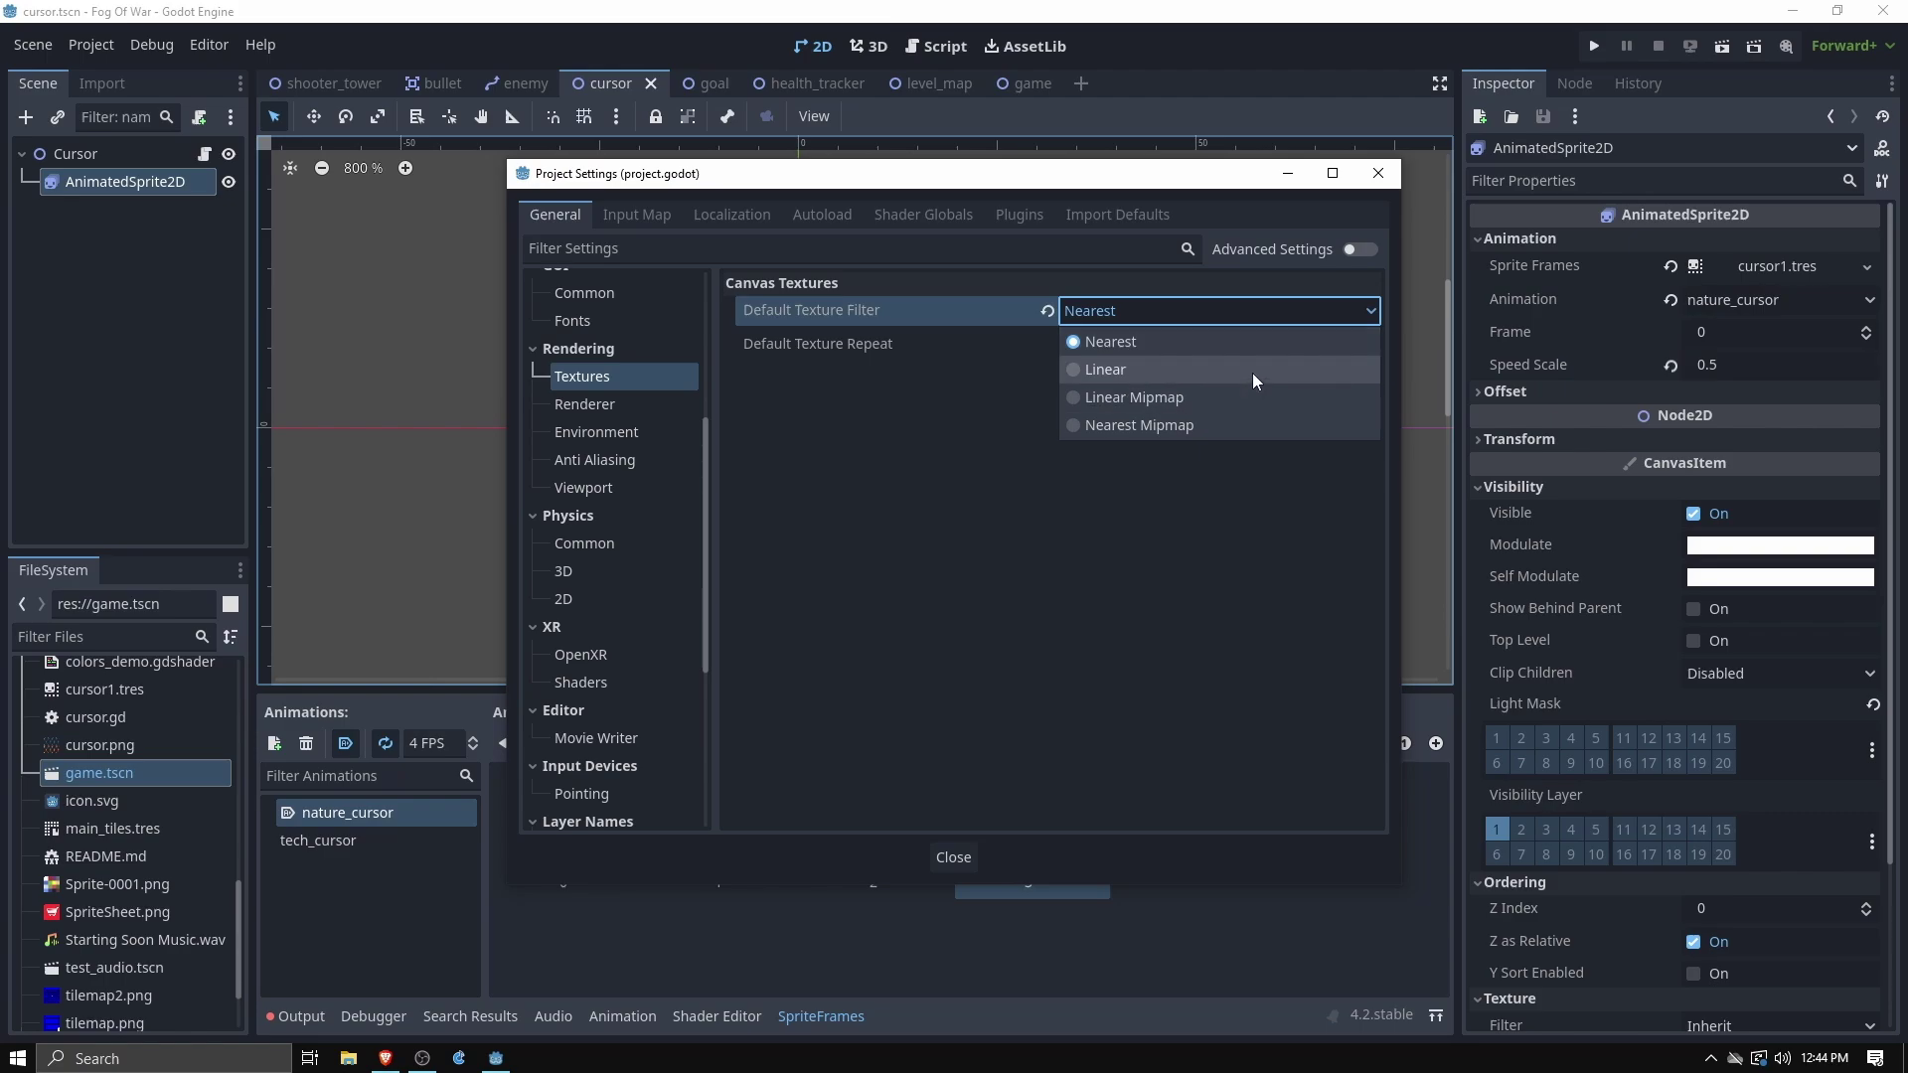
left_click(1184, 376)
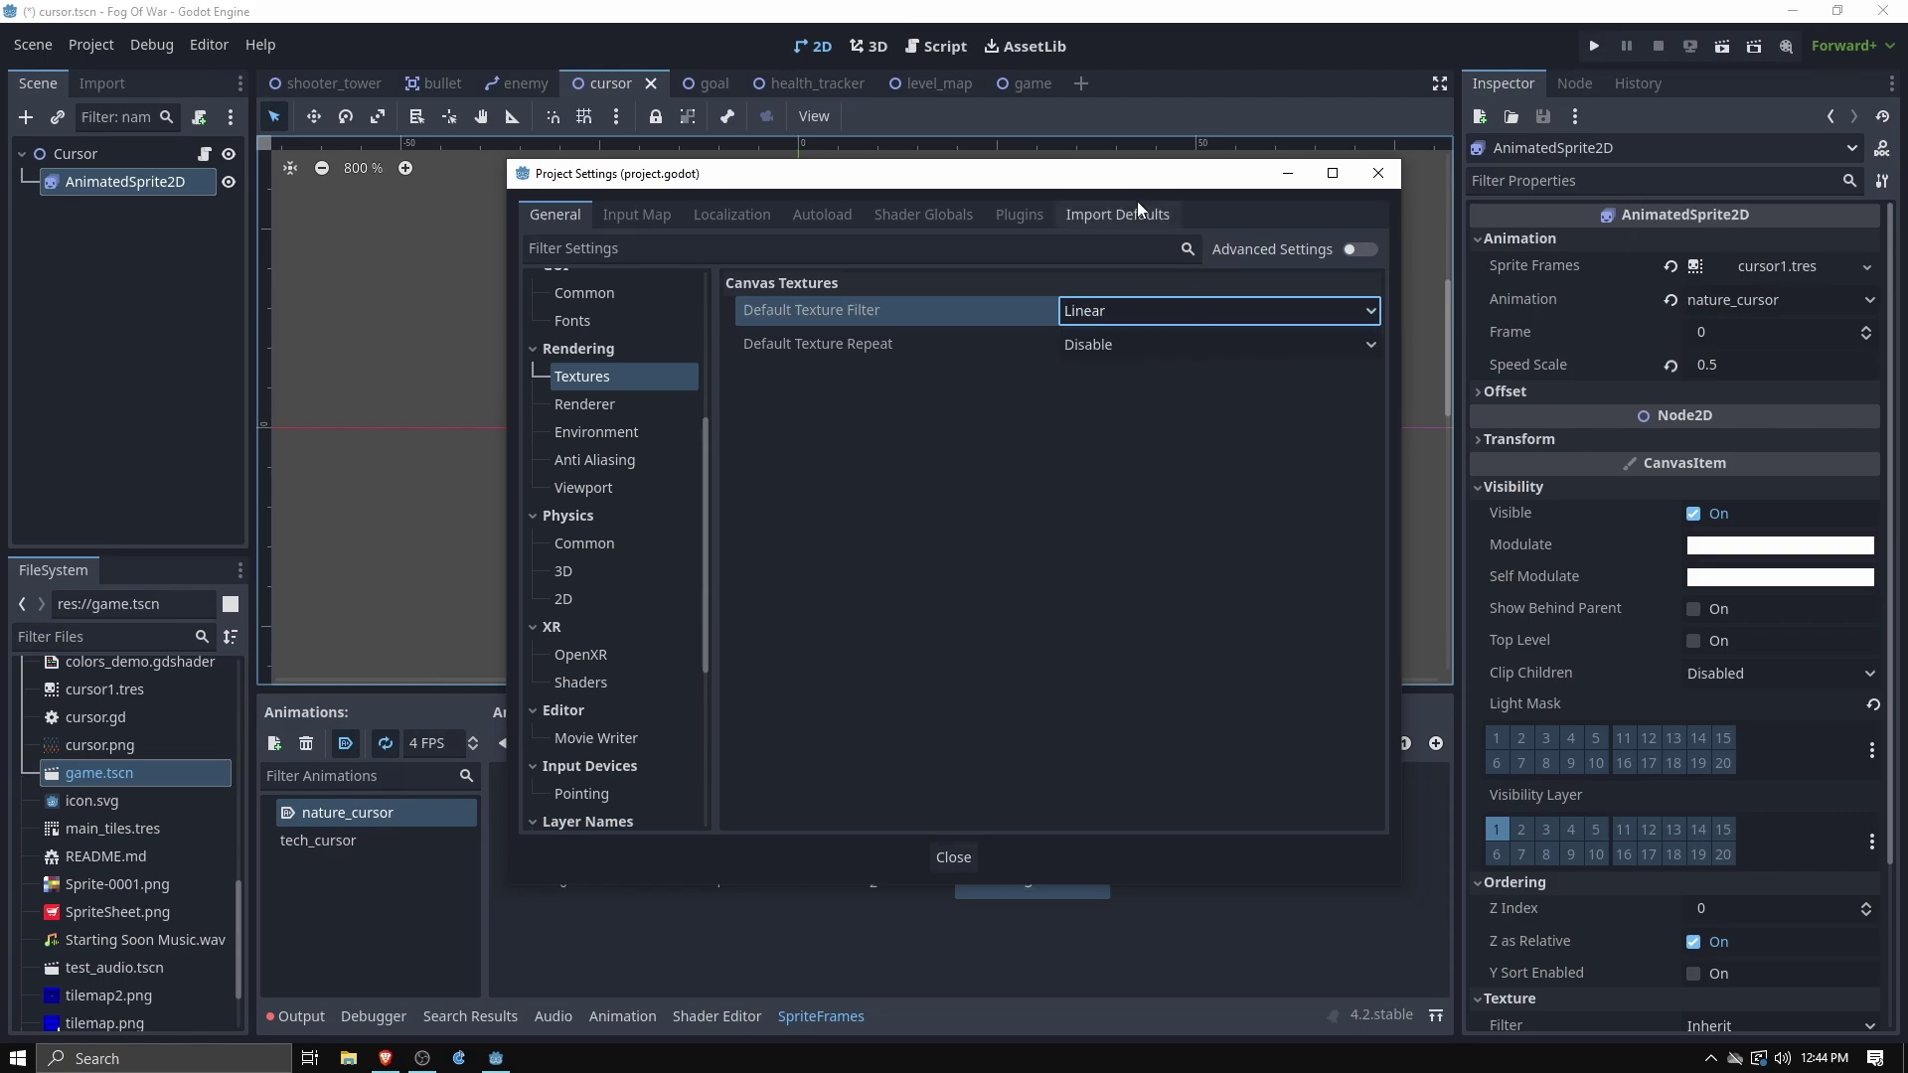
left_click(954, 857)
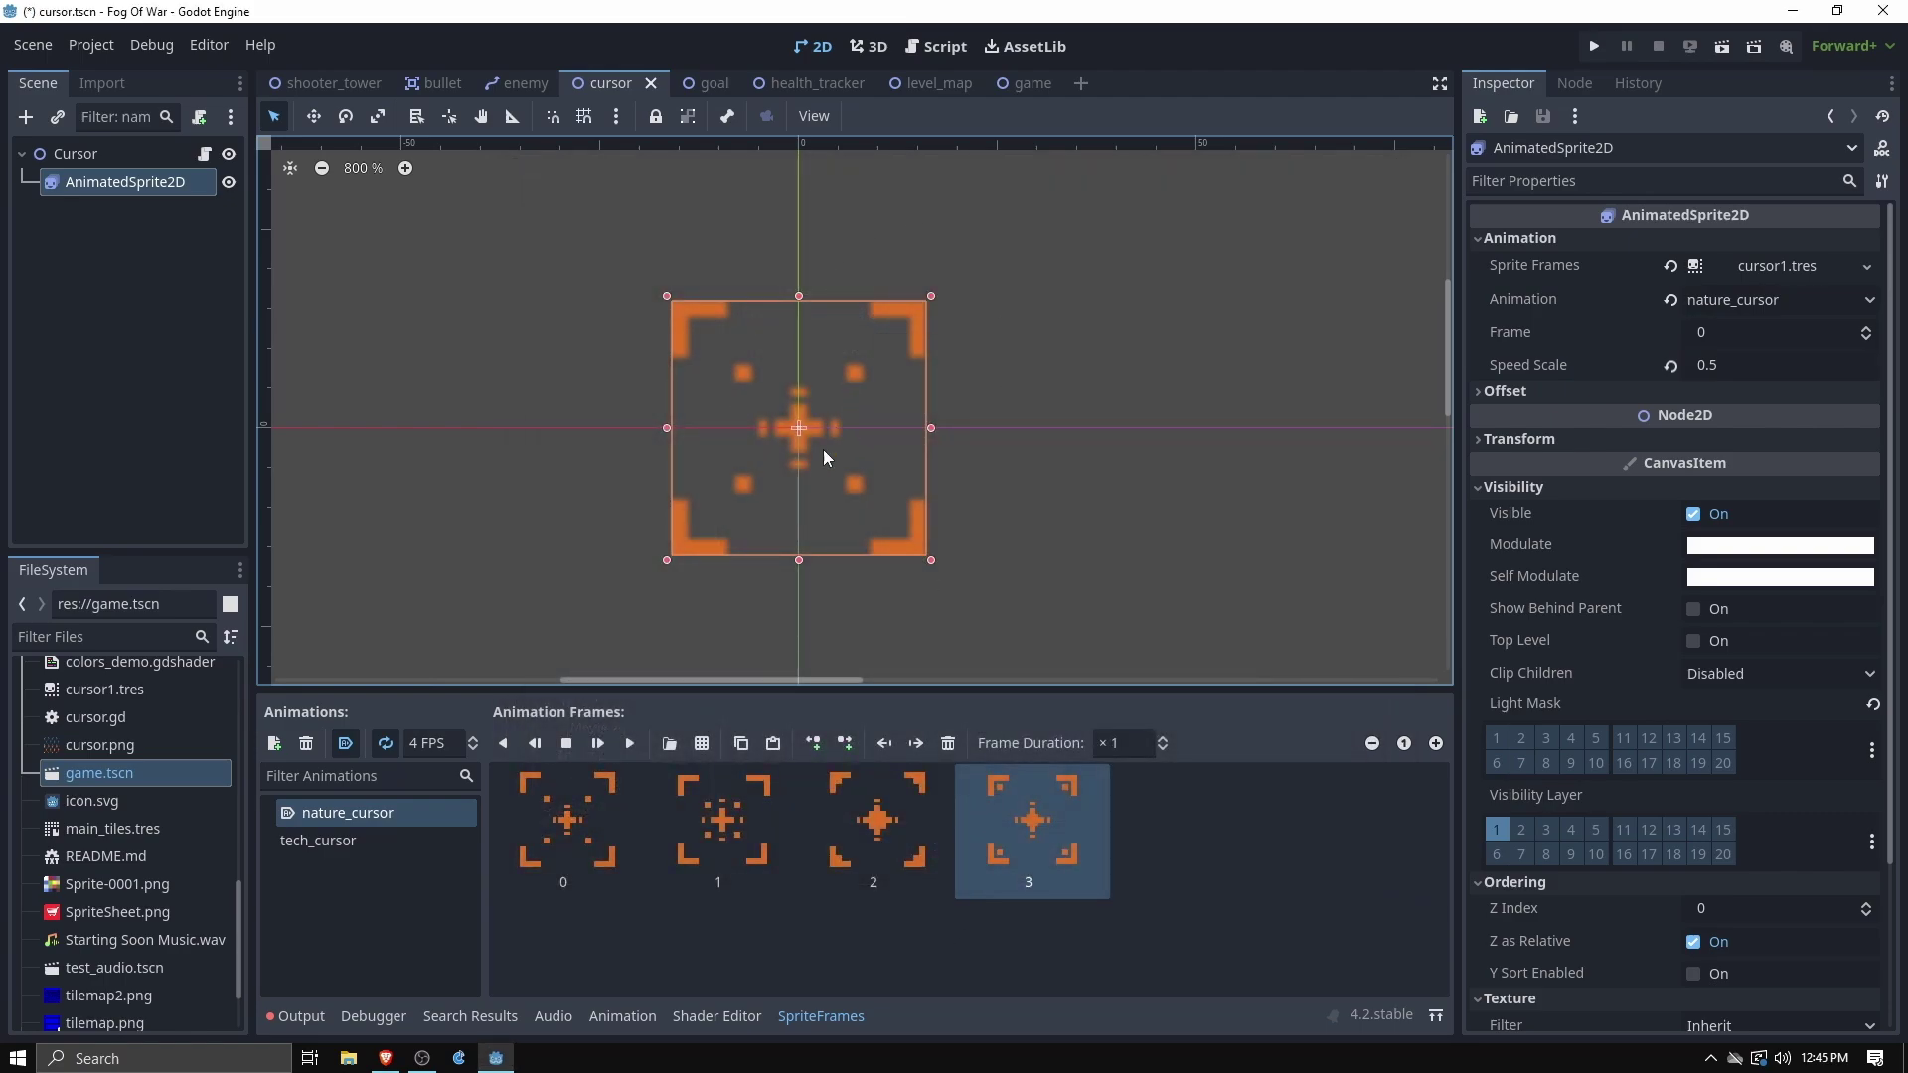
Set the project's Default Texture Filter back to Nearest
left_click(149, 45)
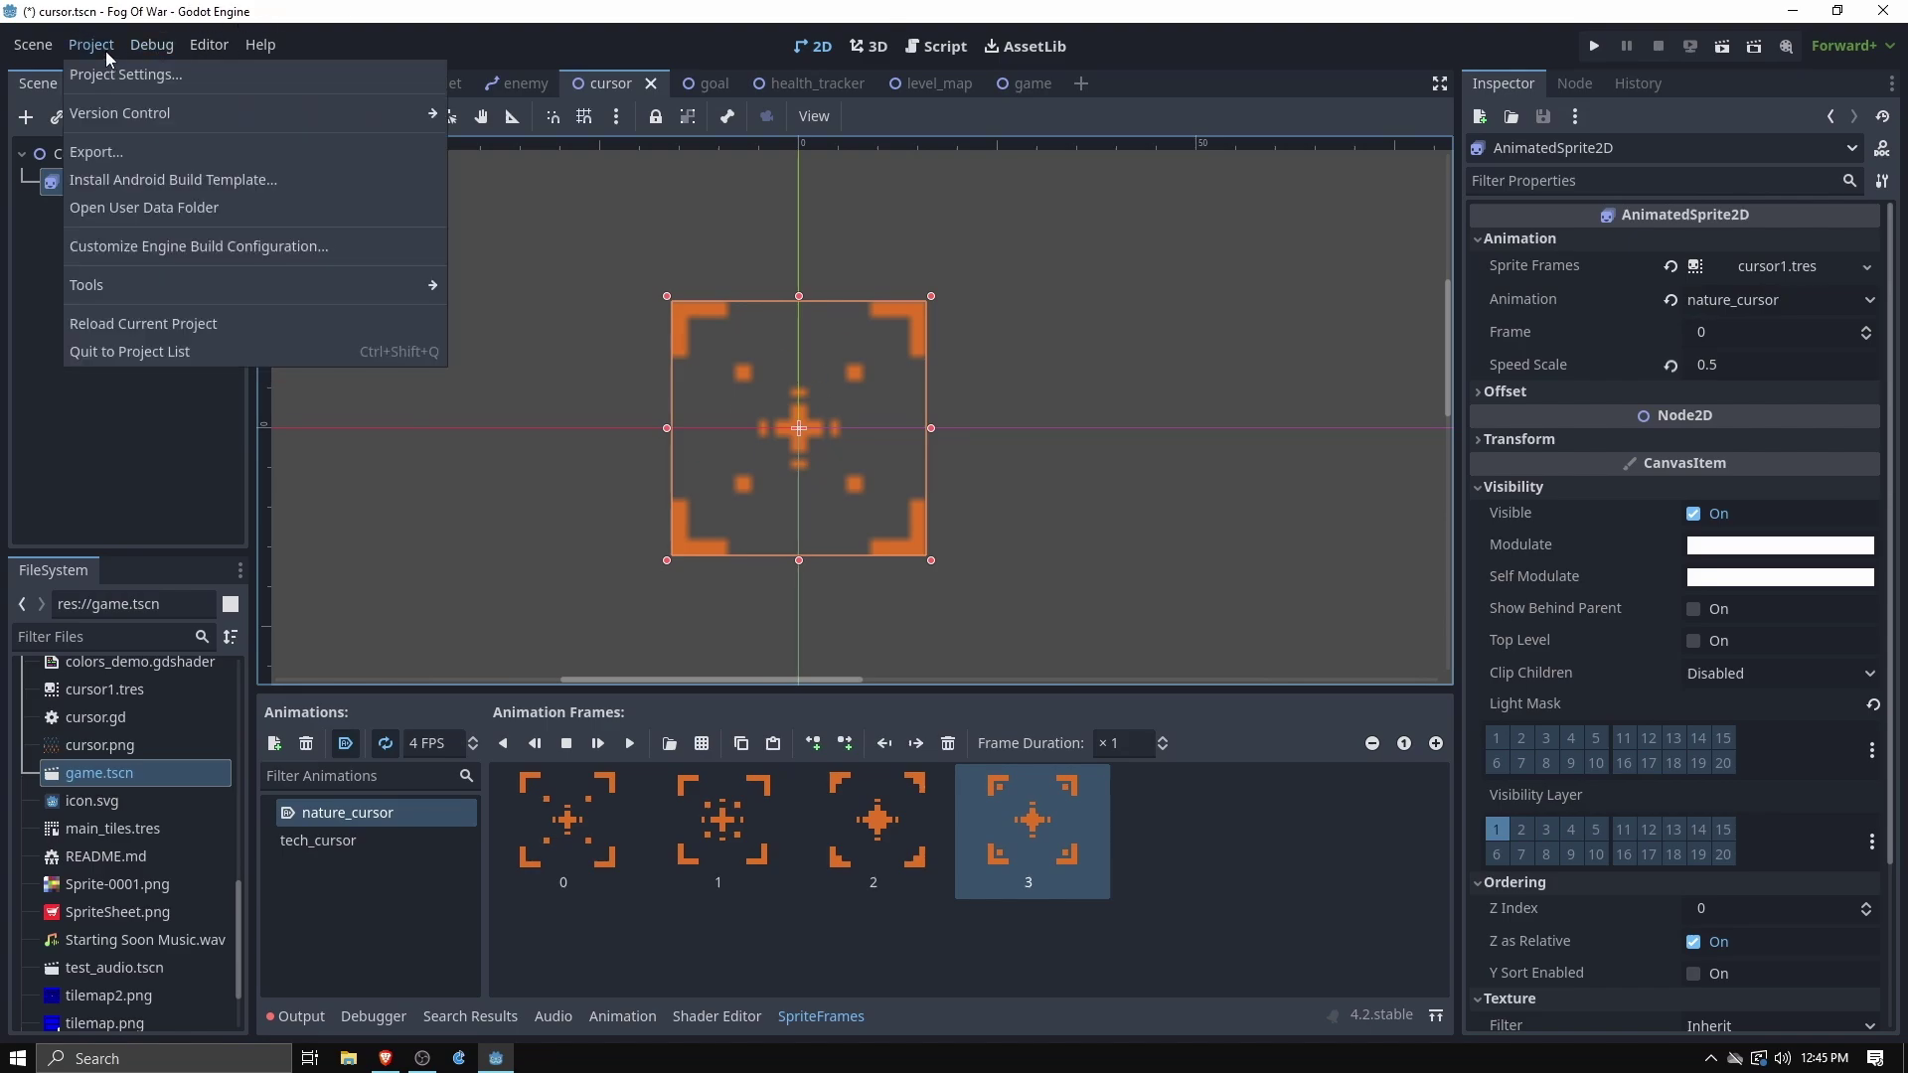
left_click(121, 74)
left_click(1121, 311)
left_click(1119, 342)
left_click(972, 858)
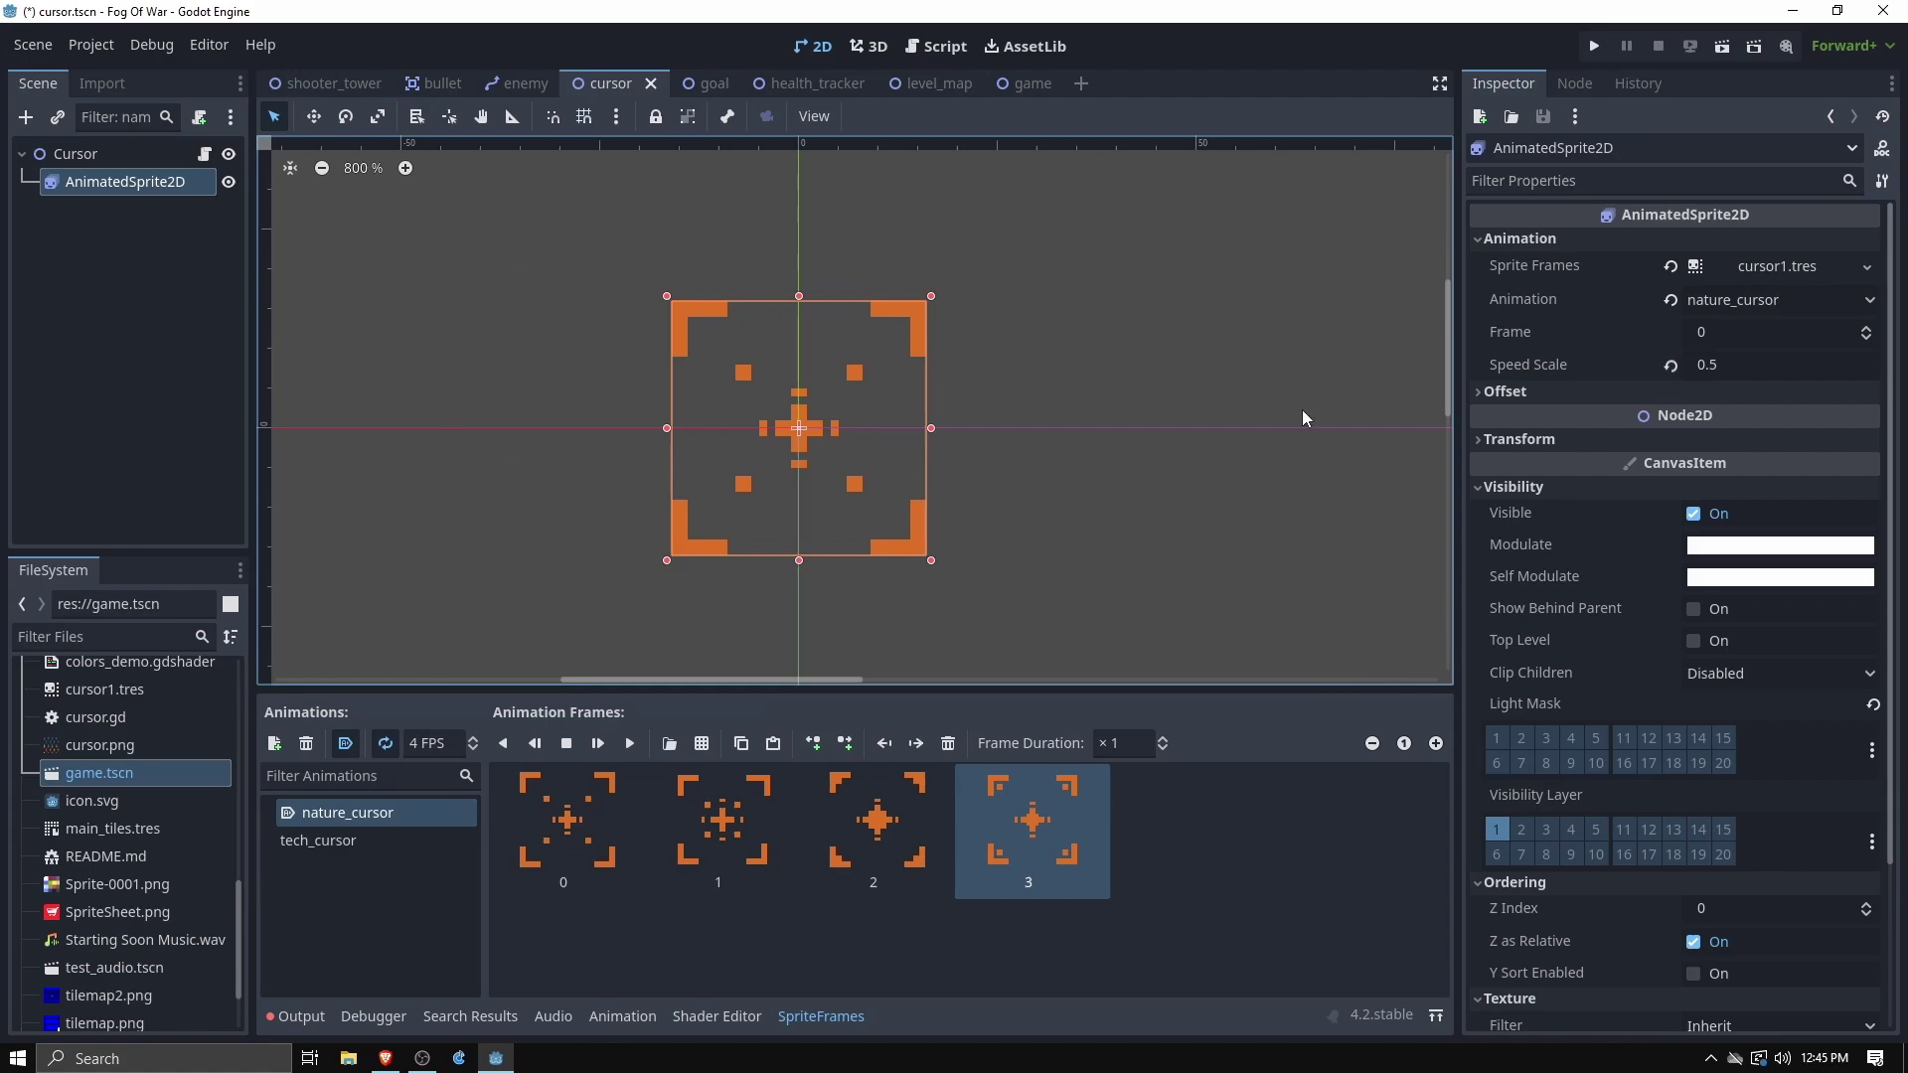
Examine the cursor sprite's pixel edges at several zoom levels and run the project
scroll(837, 462, "down", 4)
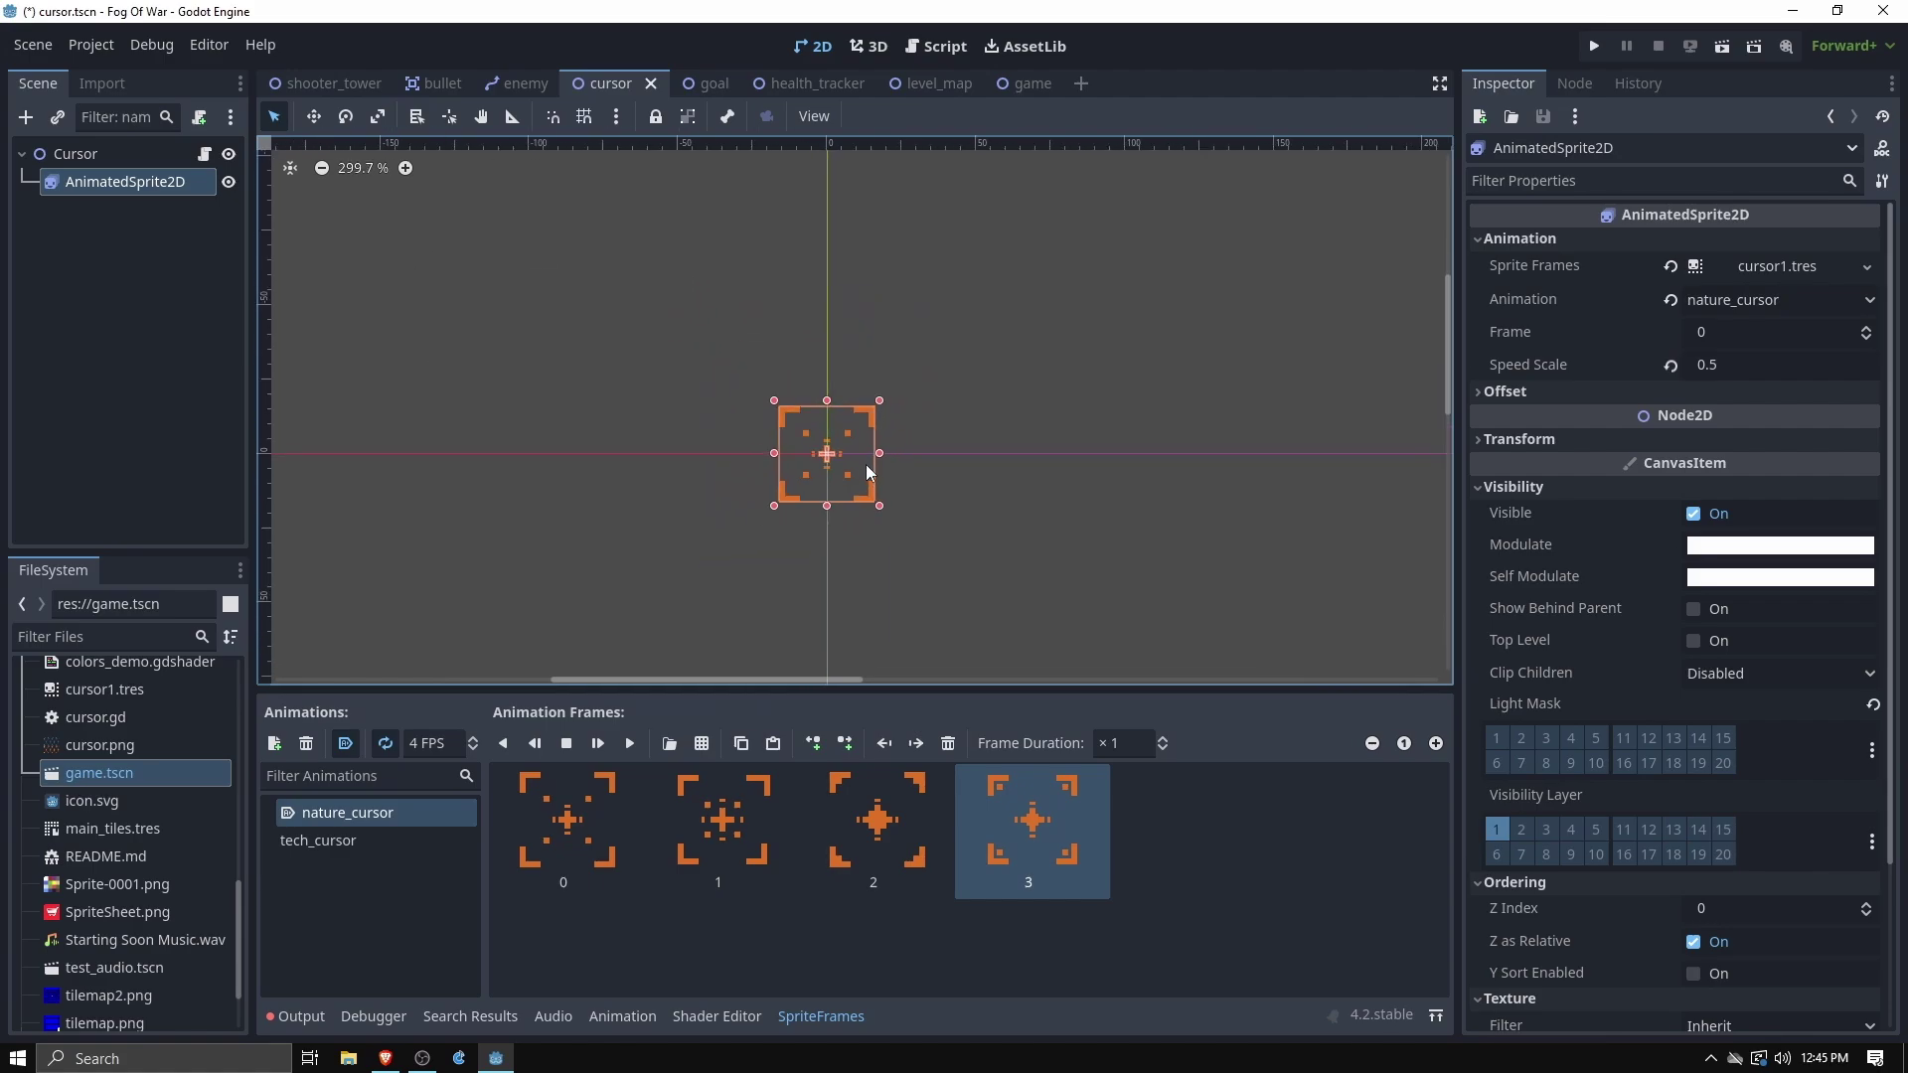
scroll(891, 505, "down", 2)
scroll(856, 423, "up", 4)
scroll(876, 442, "up", 4)
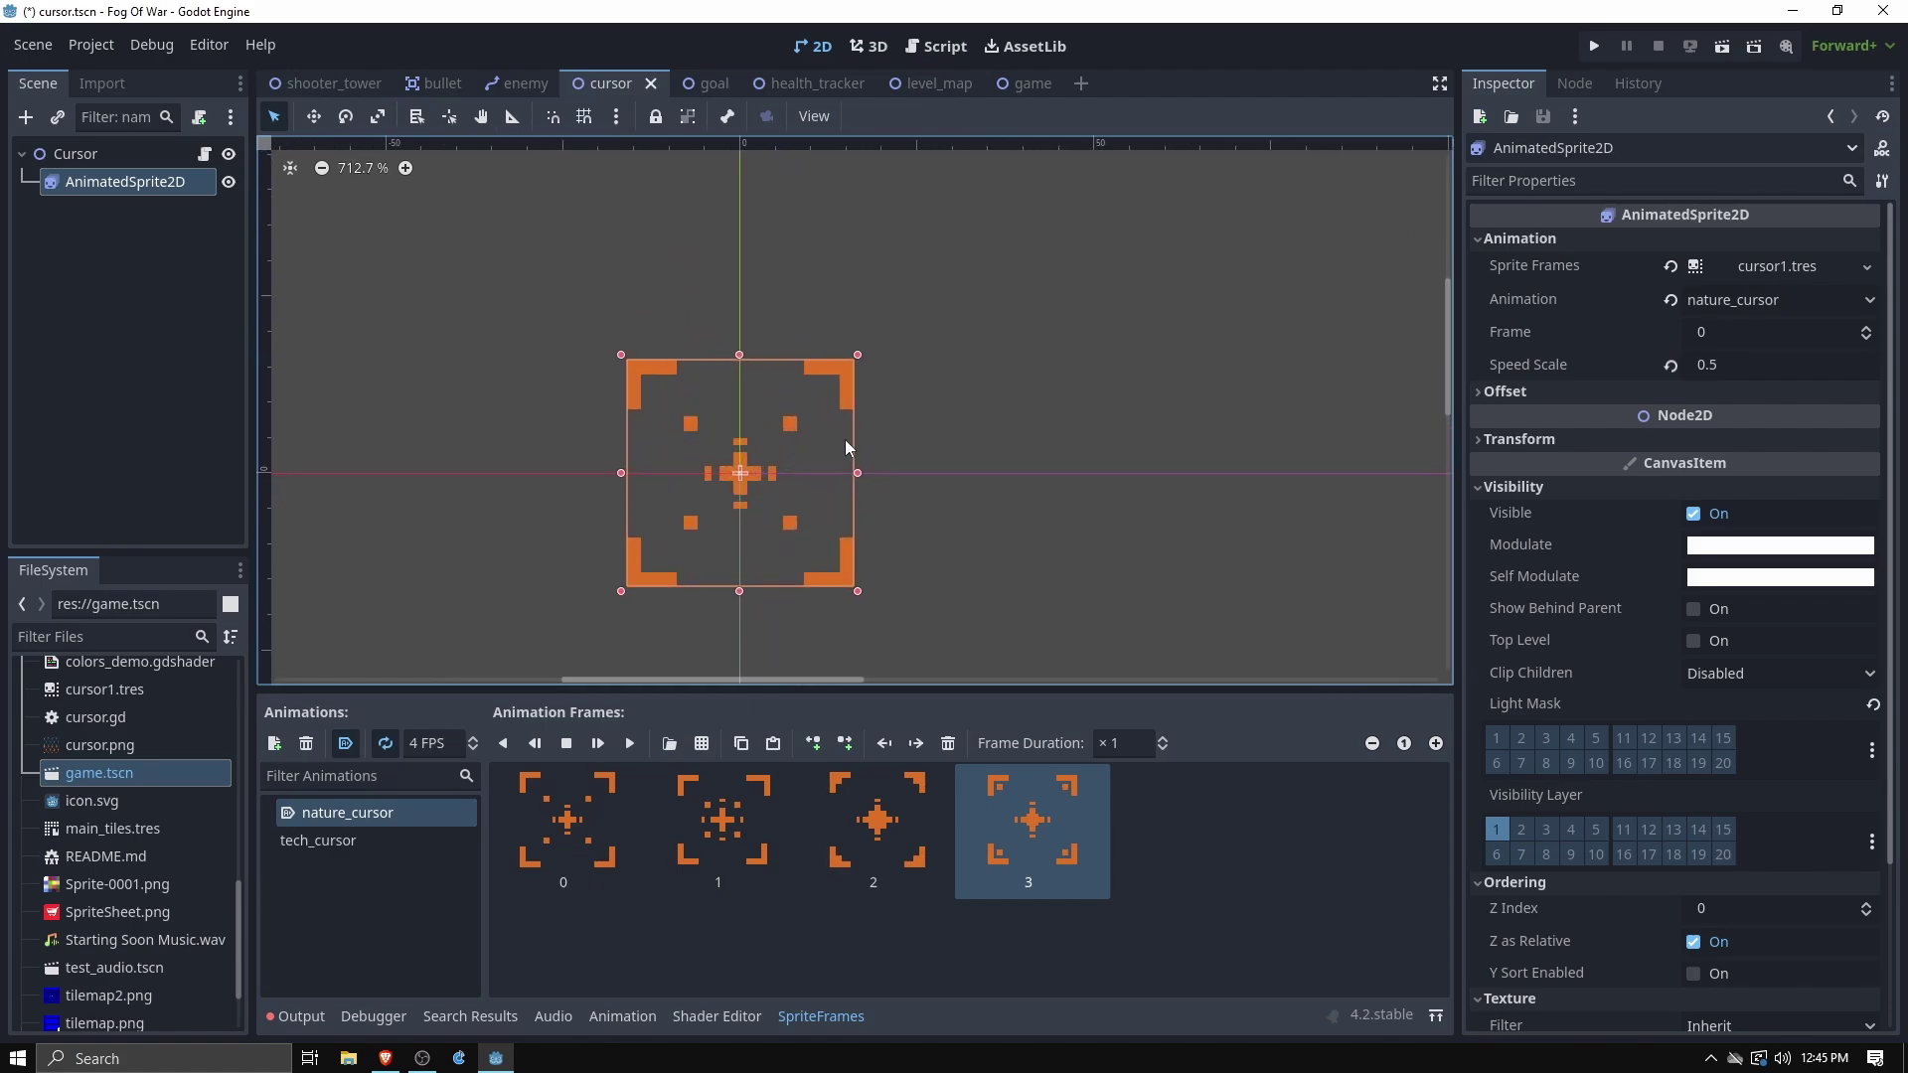
scroll(777, 431, "up", 6)
scroll(773, 477, "down", 9)
middle_click_drag(794, 484, 951, 444)
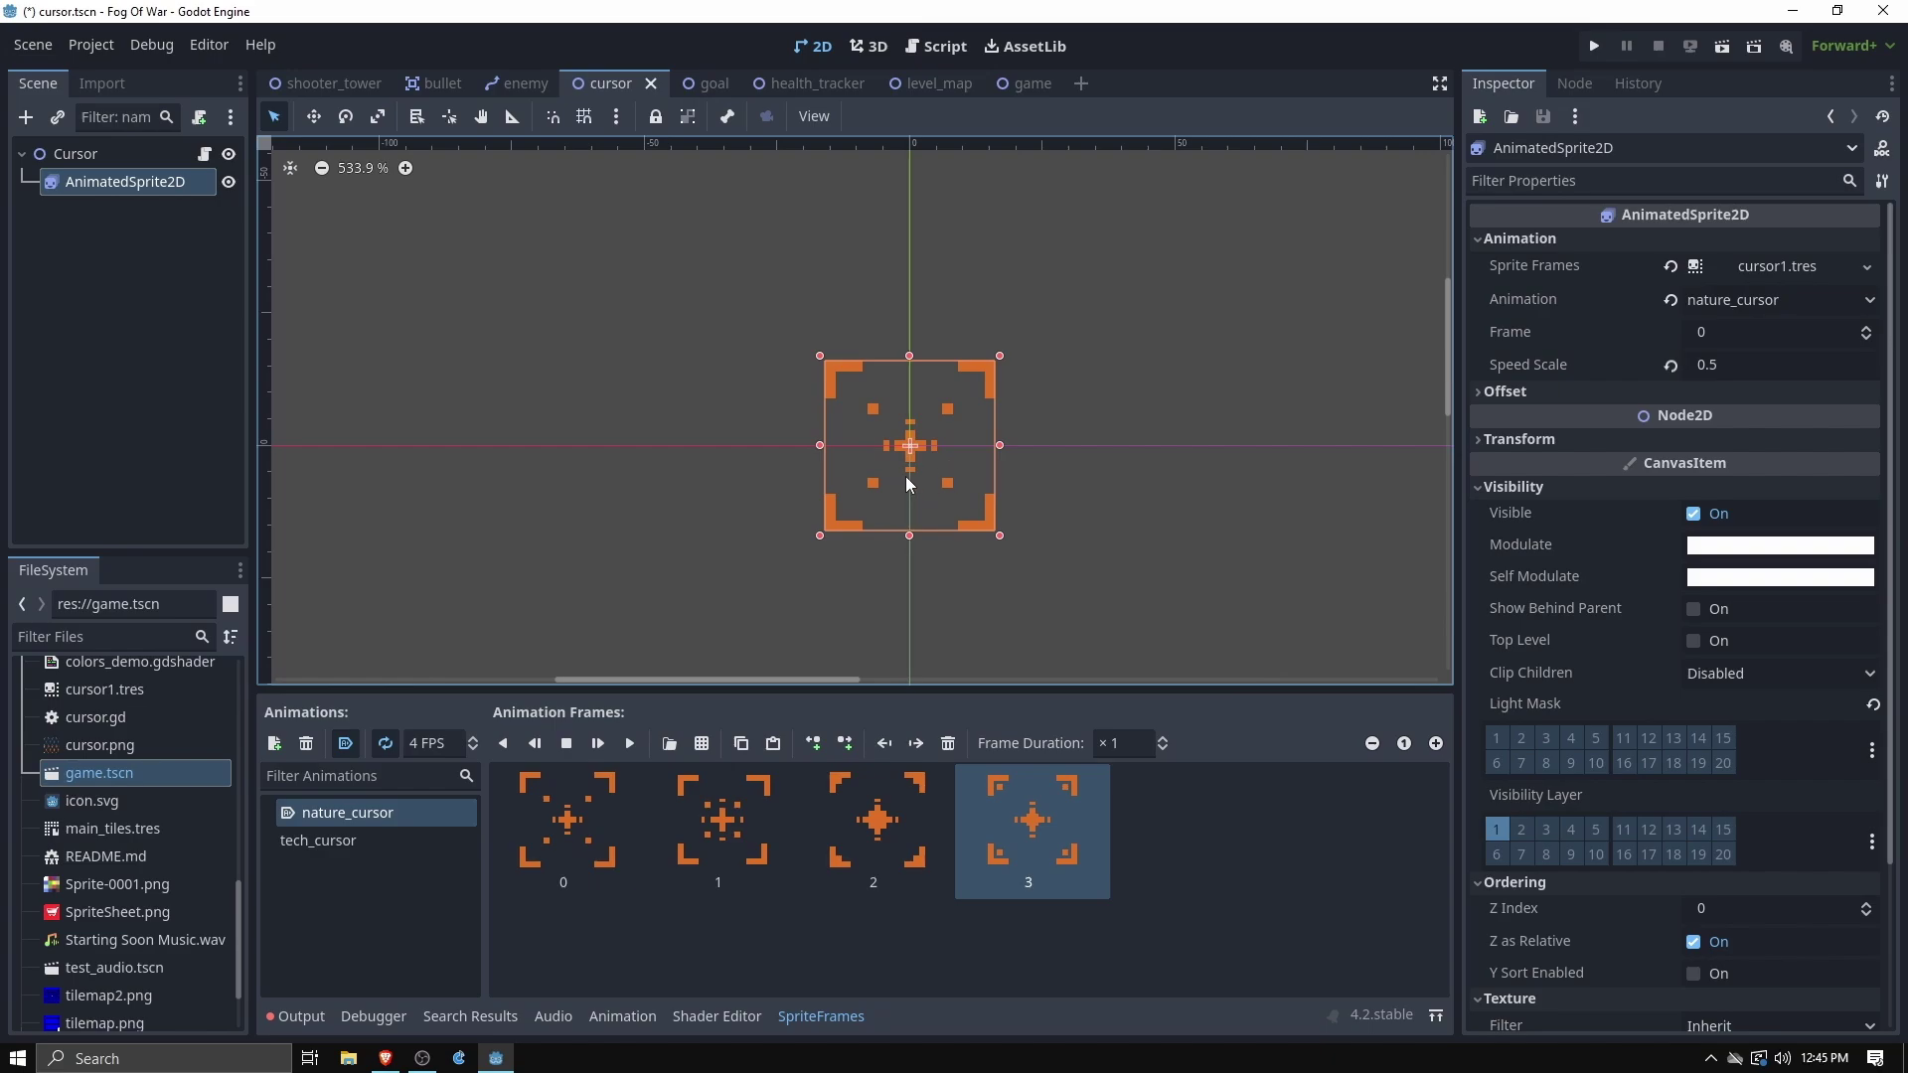
key("F5")
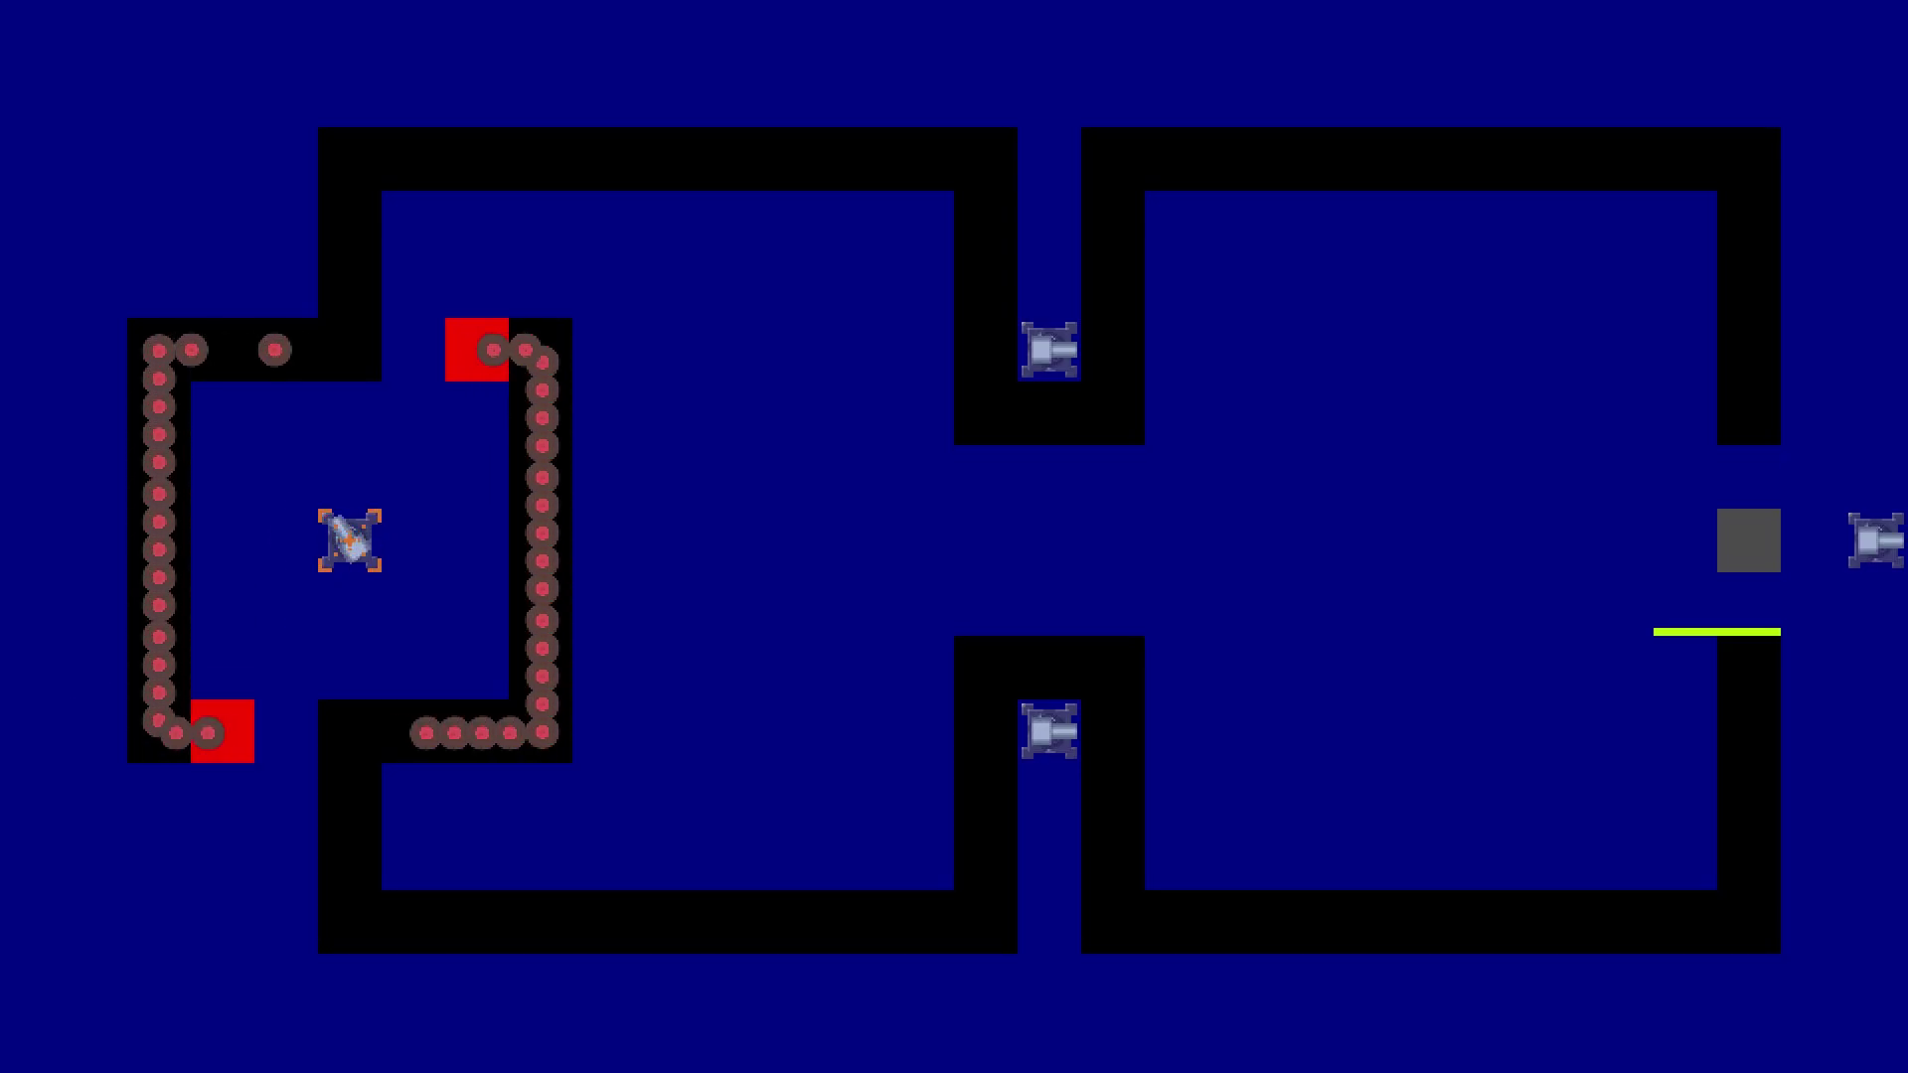